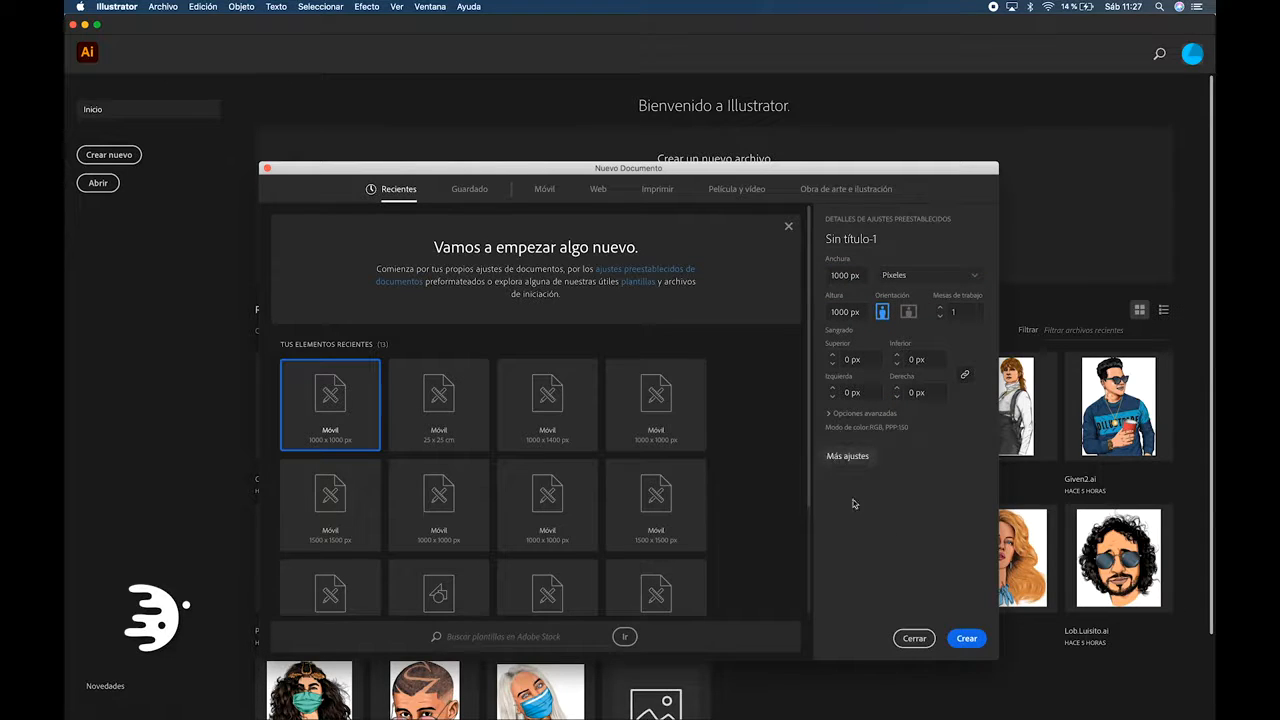
Create a new 1000 × 1000 px document and bring the Will.jpg photo into it from the desktop
click(966, 638)
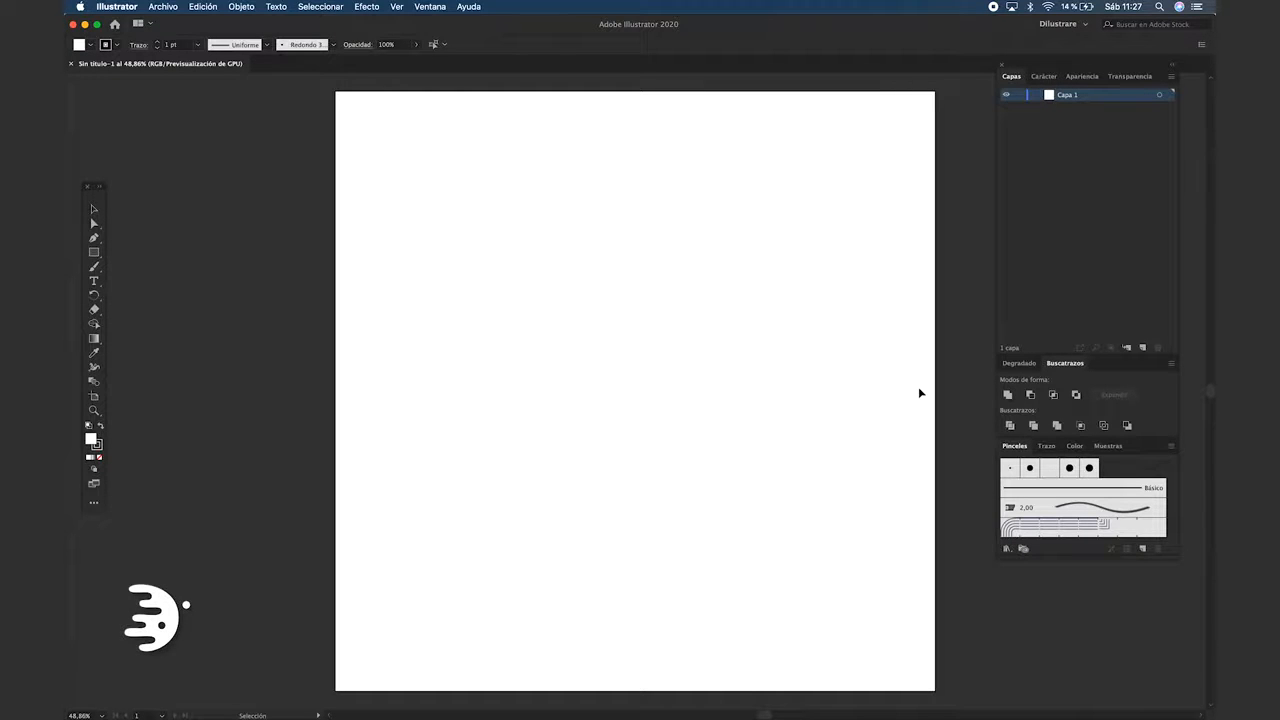
key(super+Tab)
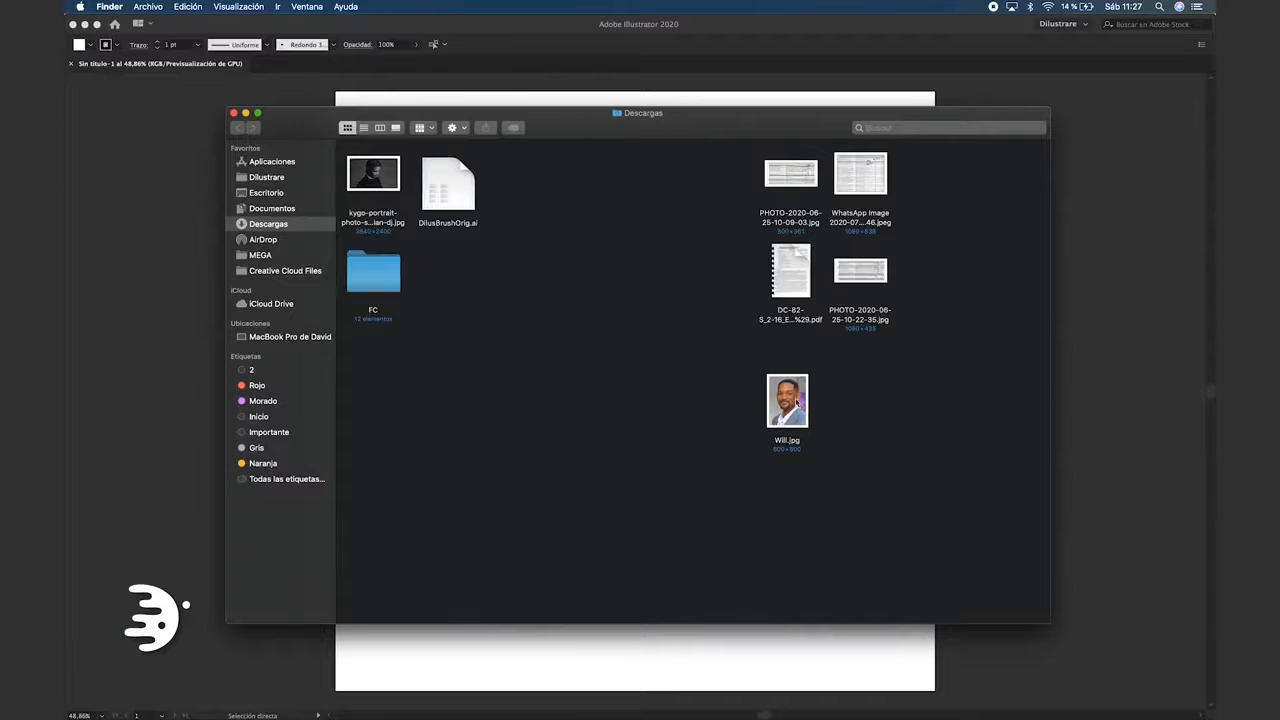
drag(797, 402, 681, 386)
key(super+Tab)
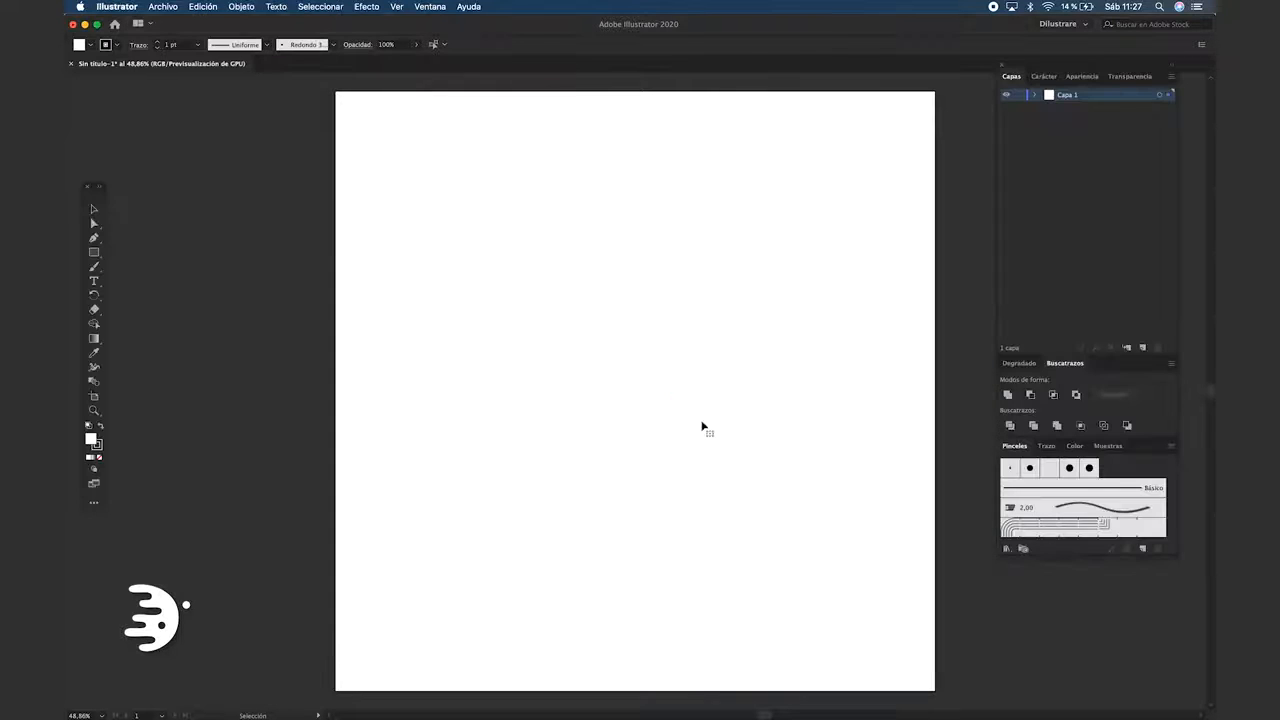
Centre the photo on the artboard and scale it up to about 747 × 996 px
click(573, 45)
click(623, 45)
drag(816, 151, 877, 95)
click(894, 188)
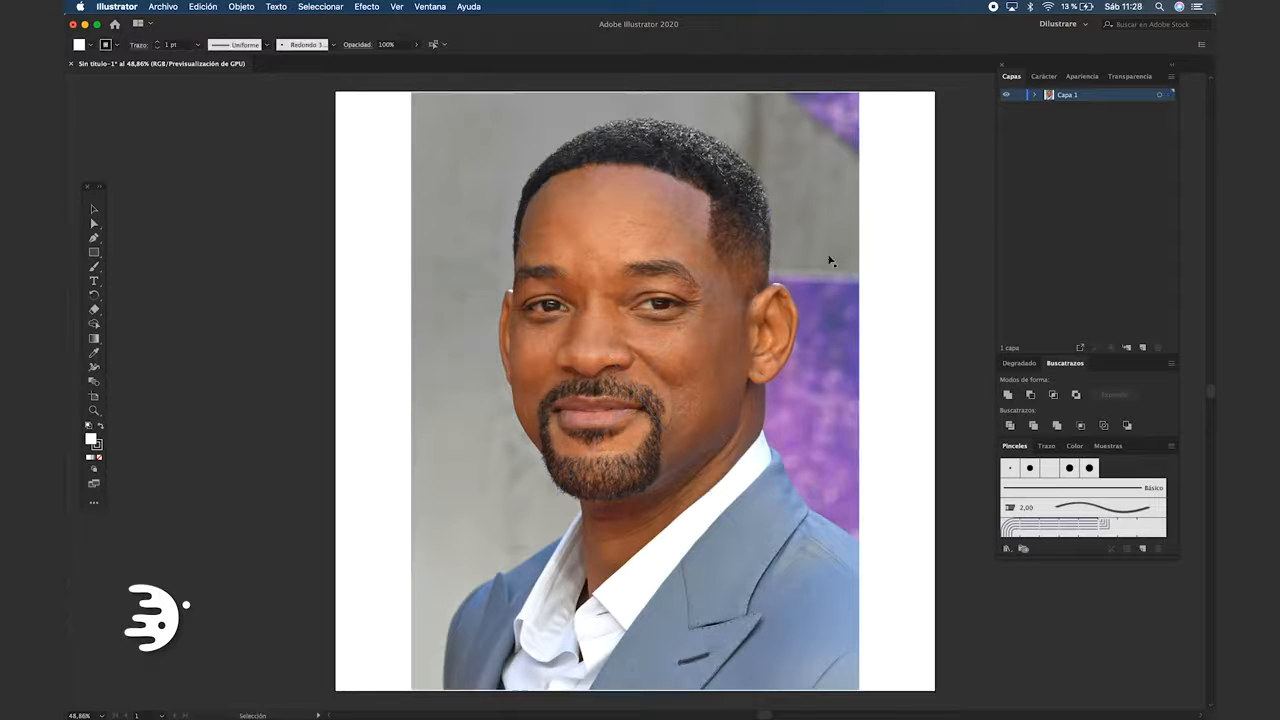
Turn off snapping to pixels for the document
click(396, 8)
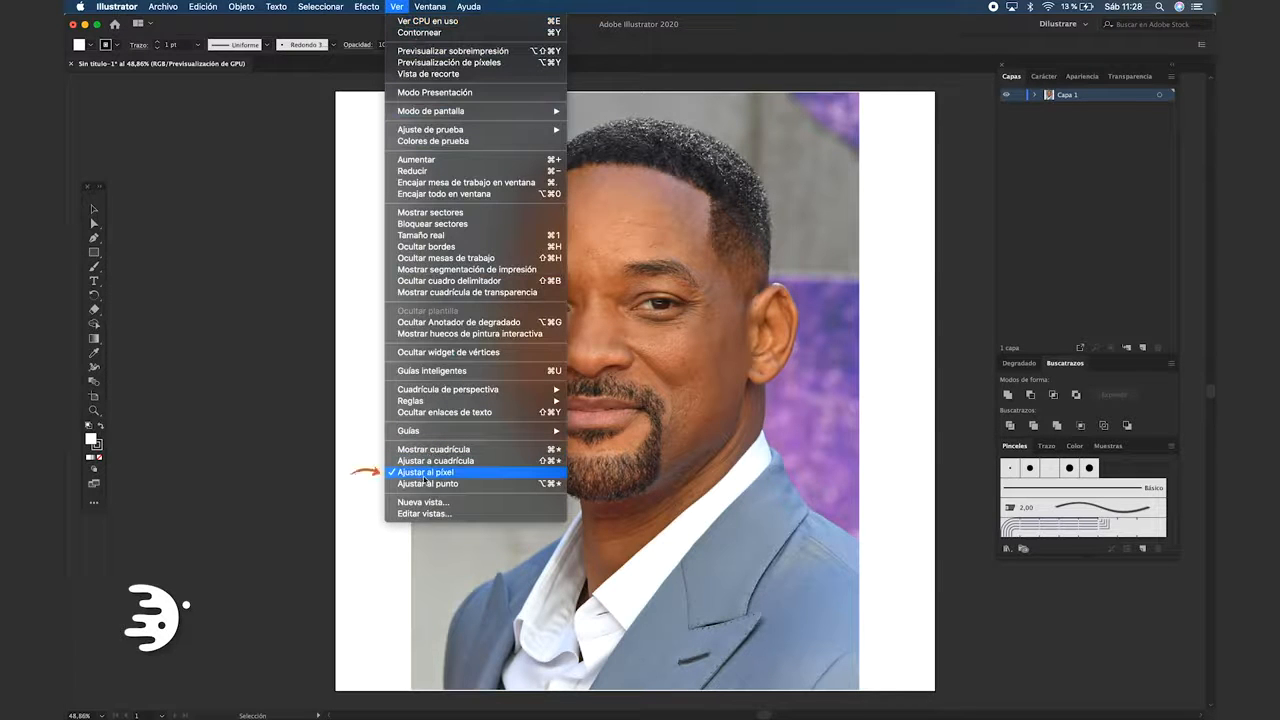
click(426, 477)
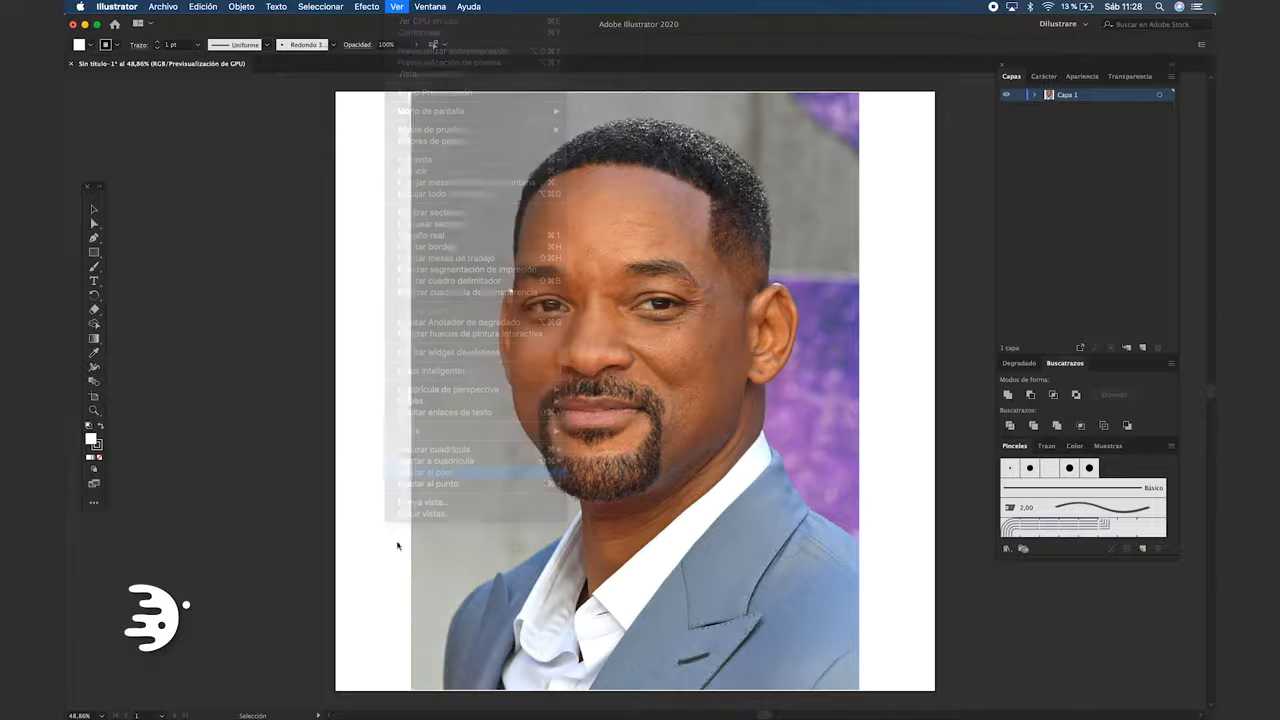
Set a custom row size of 60 pixels for the layer list thumbnails
click(1172, 77)
click(1060, 365)
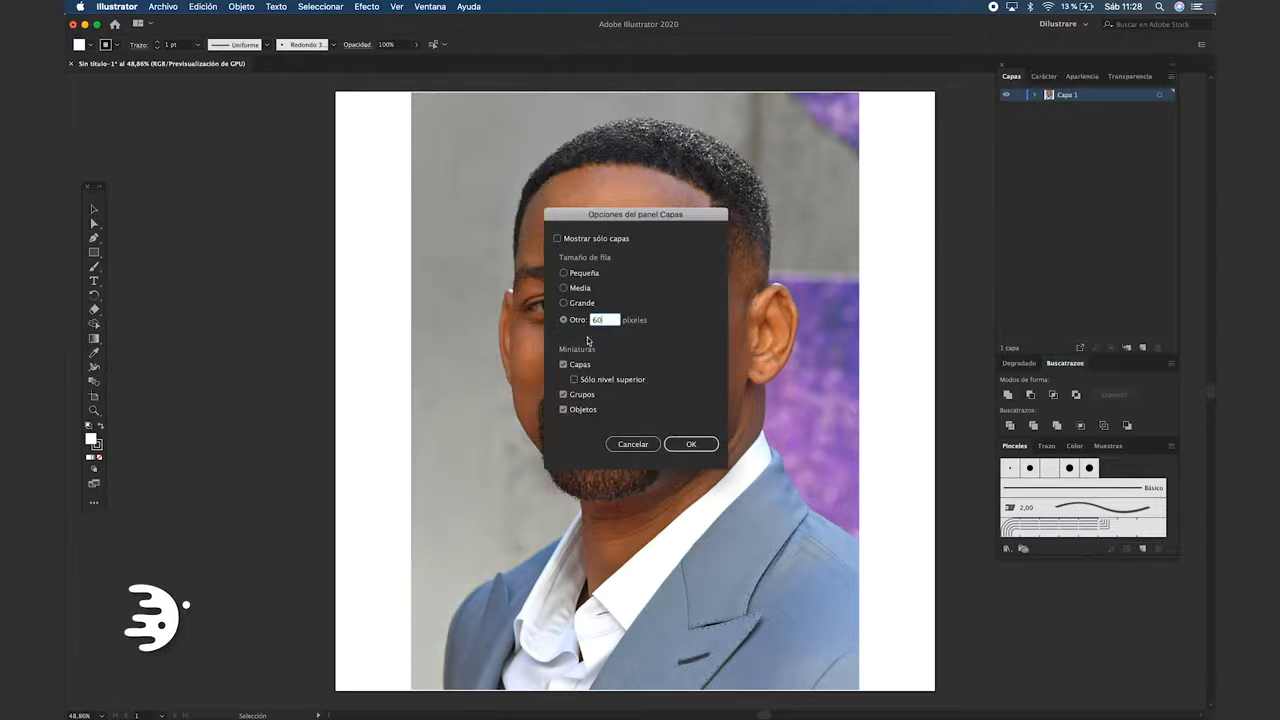
key(Return)
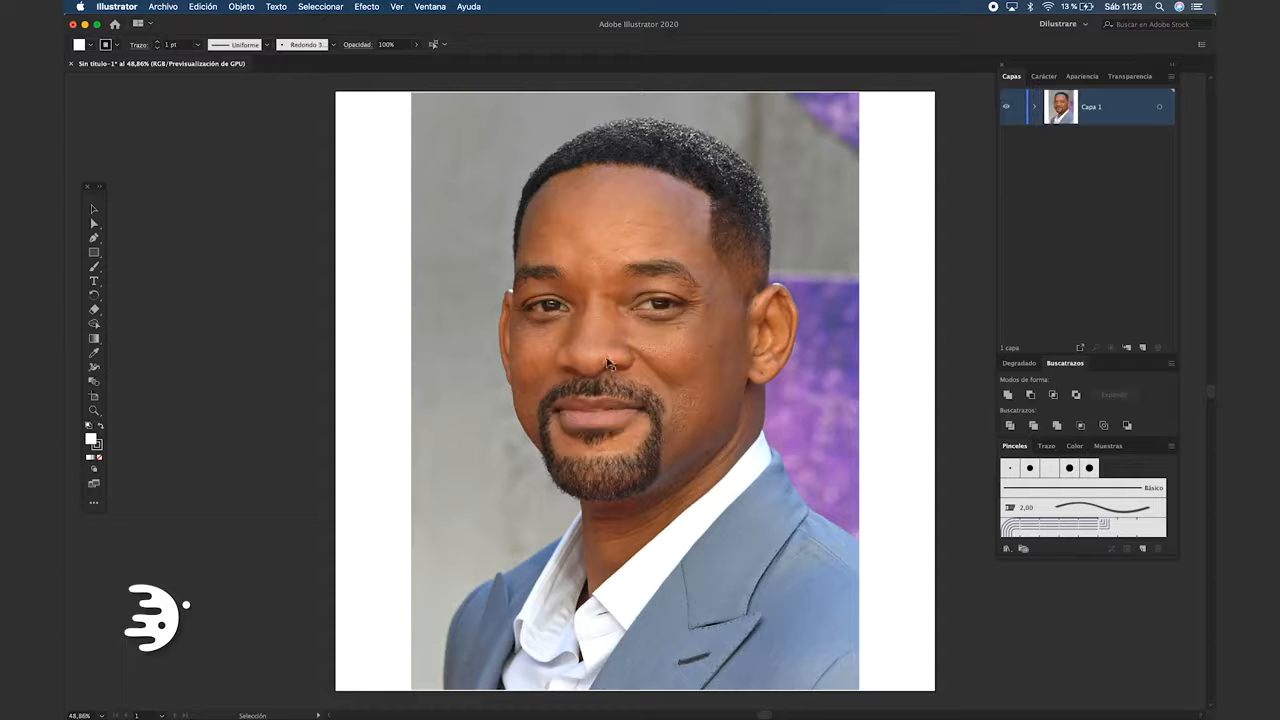
Rename the photo's layer as Base
double_click(1091, 107)
key(BackSpace)
key(Return)
Lower the placed photo's opacity to 70% and embed it in the document
click(437, 320)
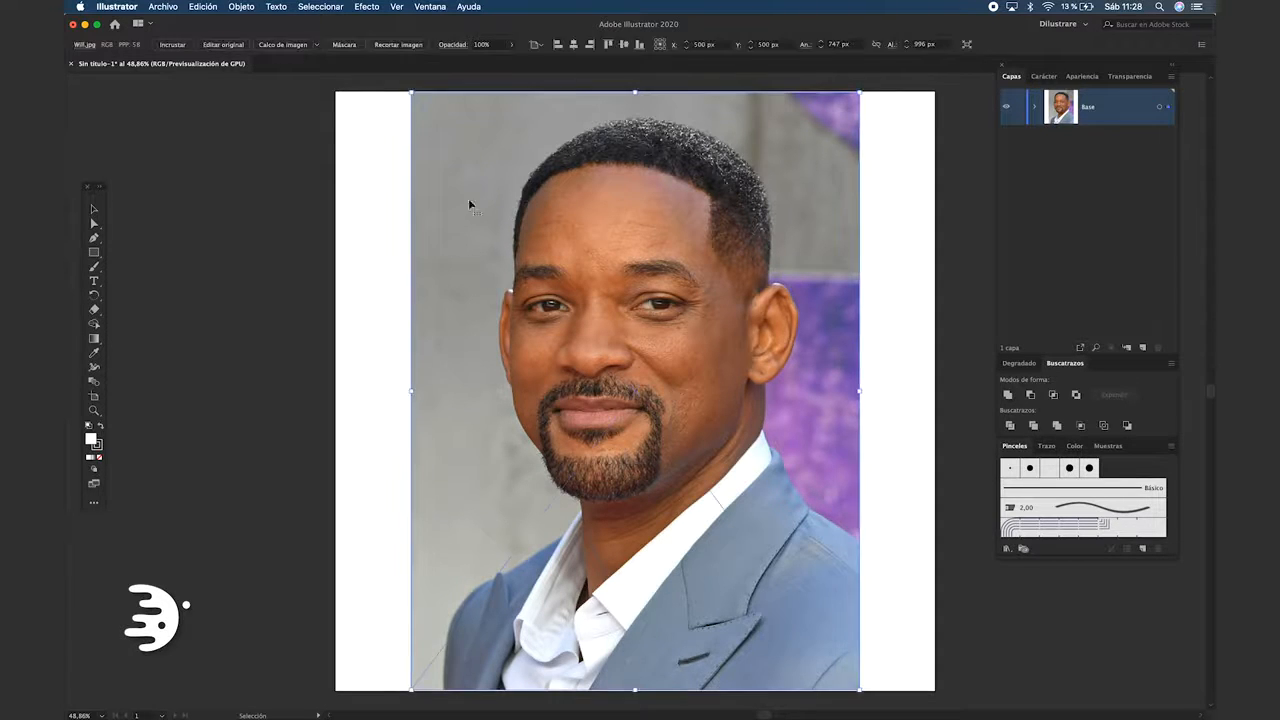
click(511, 45)
drag(497, 65, 497, 65)
click(172, 45)
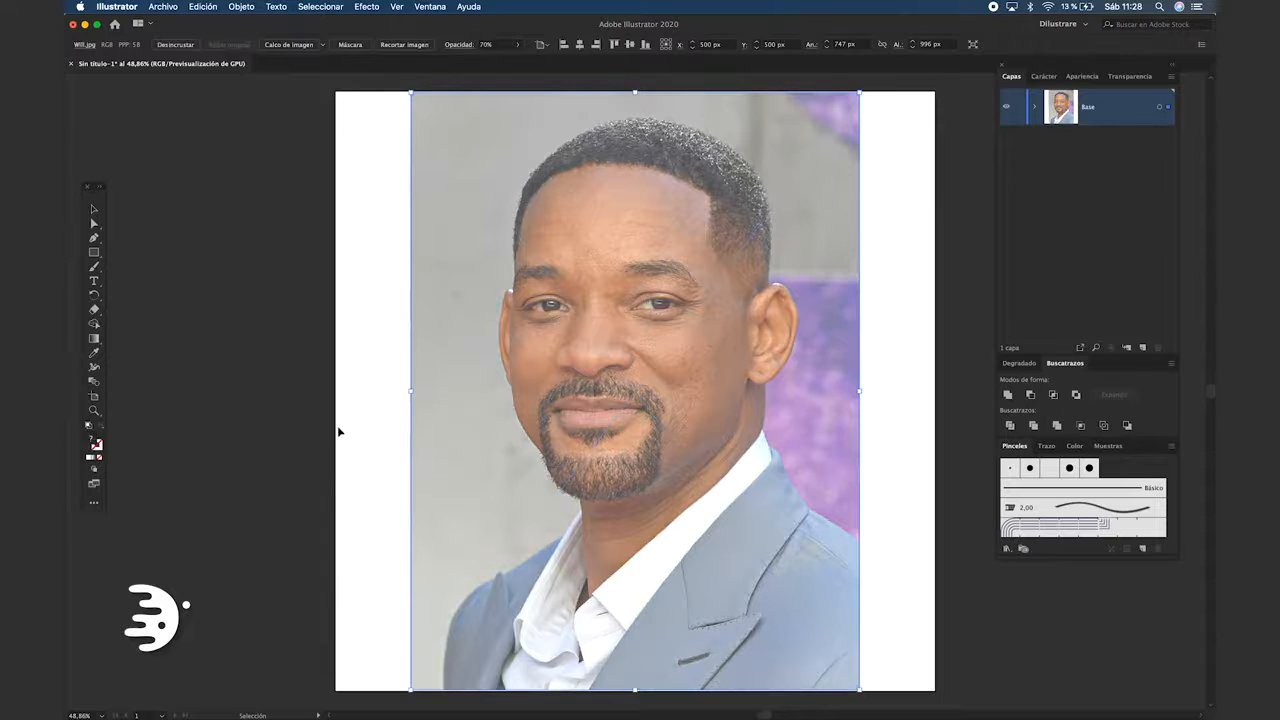
Lock the Base layer and add a new layer named Outline above it
click(336, 432)
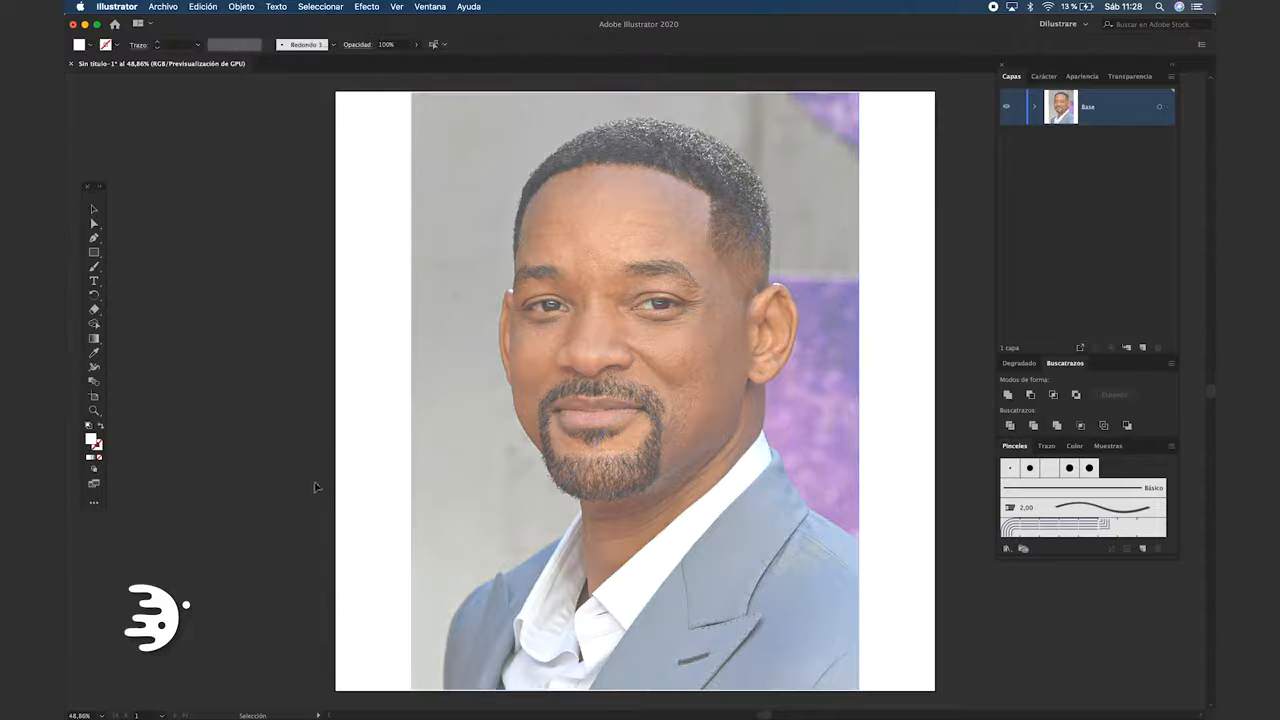
click(1021, 109)
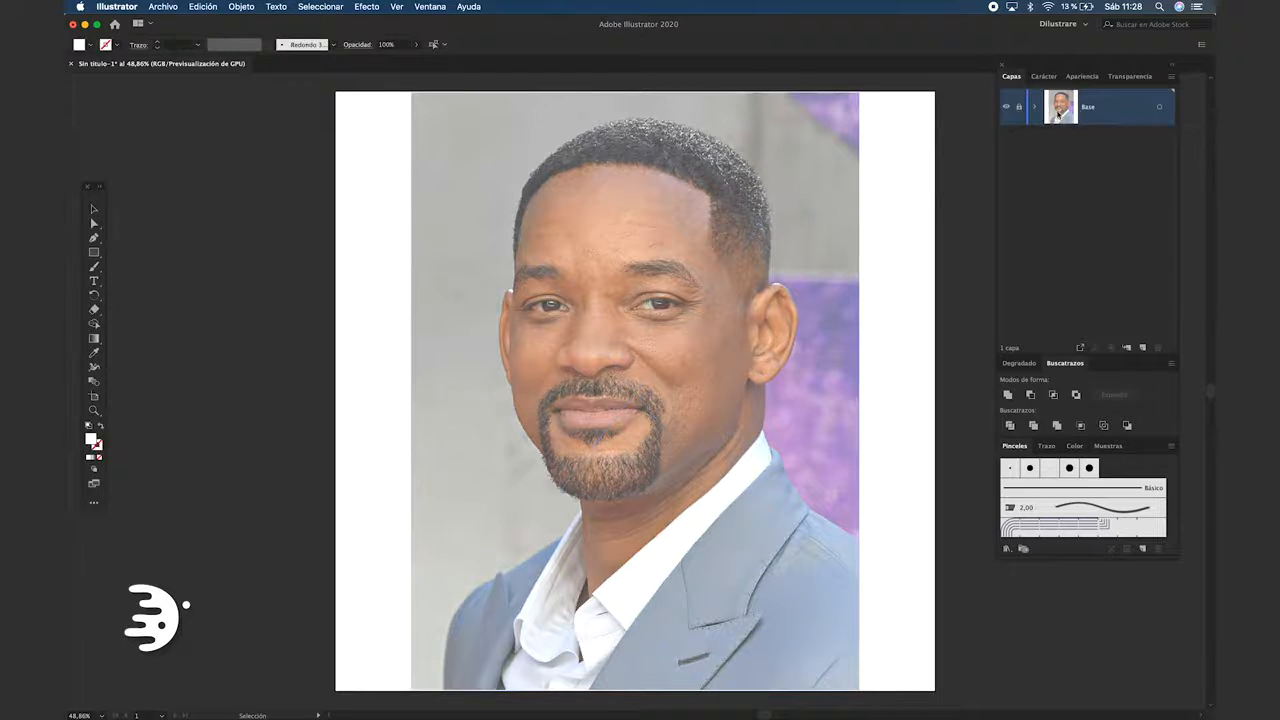
click(1146, 348)
double_click(1082, 118)
text(Outline)
key(Return)
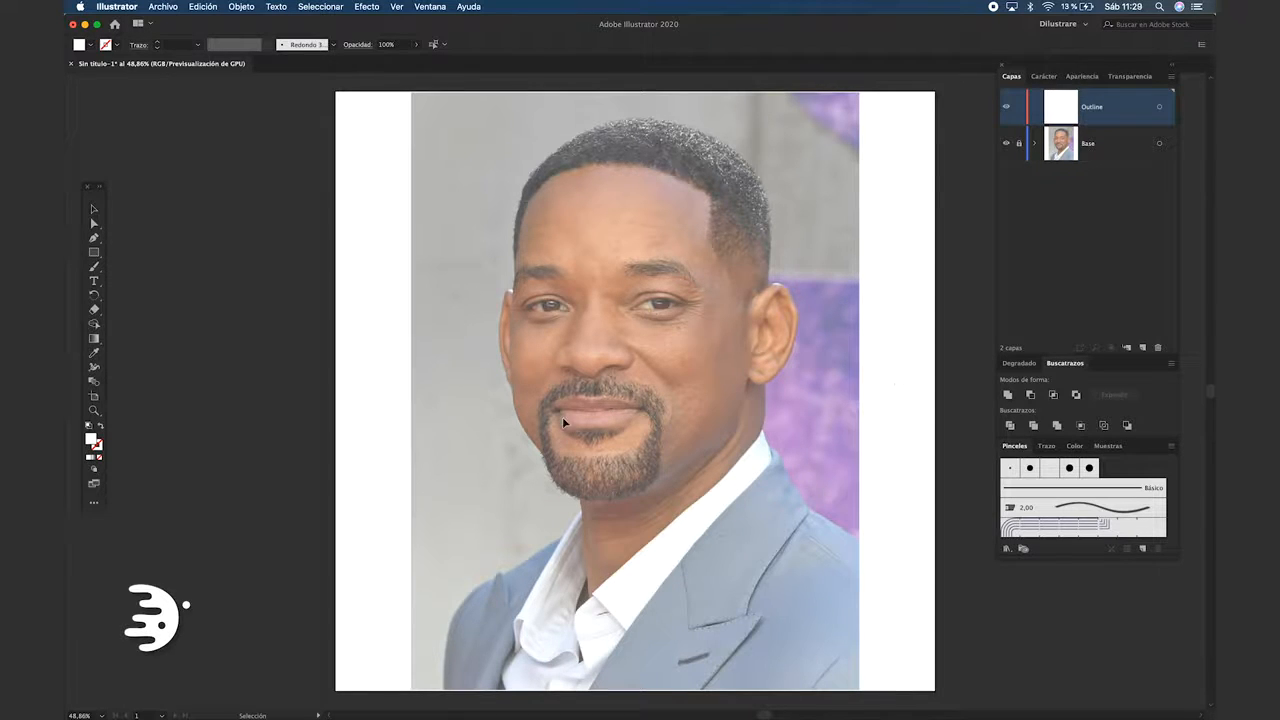
Set up the Paintbrush tool with the small round brush, no fill and a black stroke
click(96, 268)
click(333, 46)
click(228, 74)
click(383, 312)
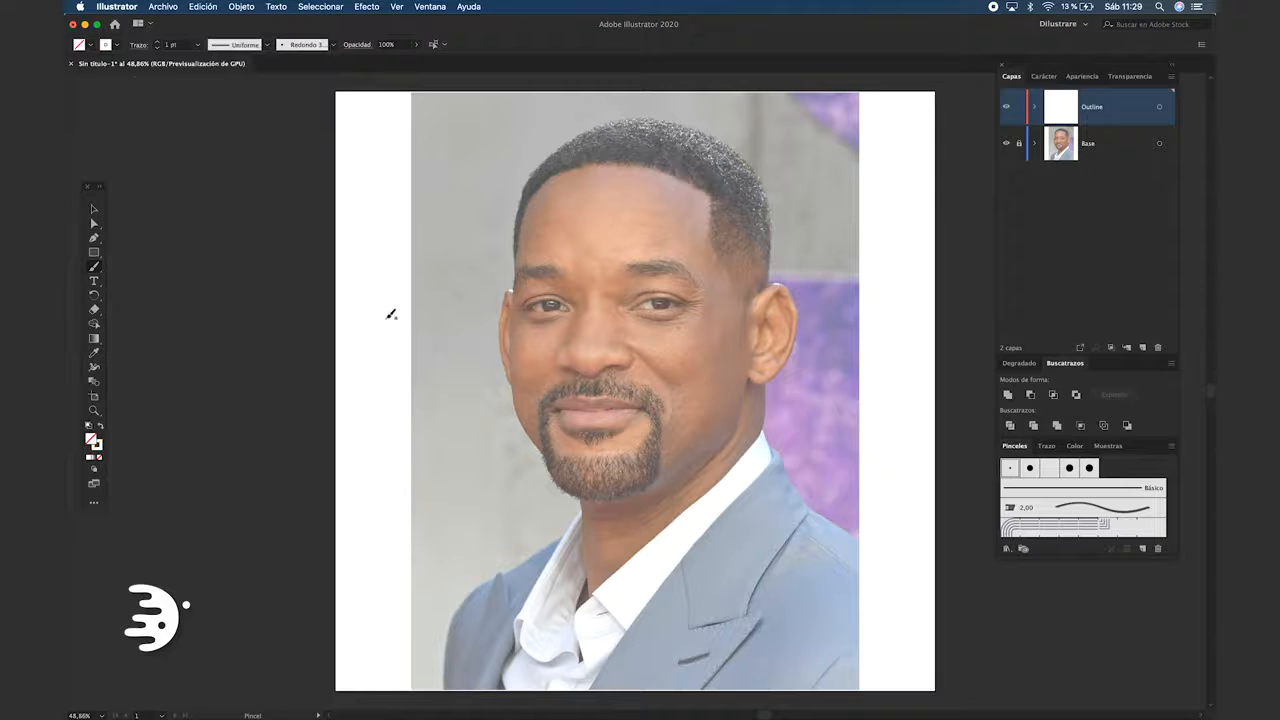
click(90, 44)
click(73, 65)
click(116, 45)
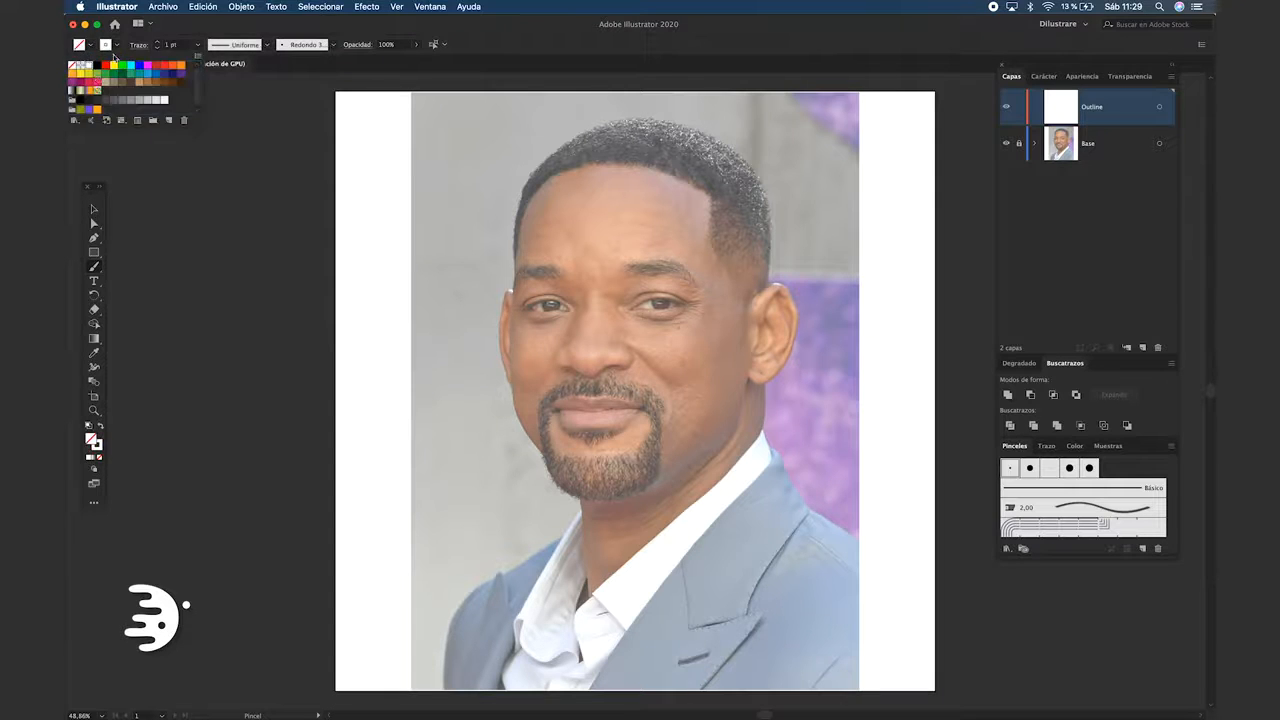
click(97, 65)
click(137, 173)
mouse_move(427, 341)
mouse_down()
mouse_move(414, 452)
mouse_move(441, 339)
mouse_up()
drag(442, 287, 465, 425)
drag(464, 491, 472, 439)
key(super+z)
key(super+z)
key(super+z)
key(super+z)
key(super+z)
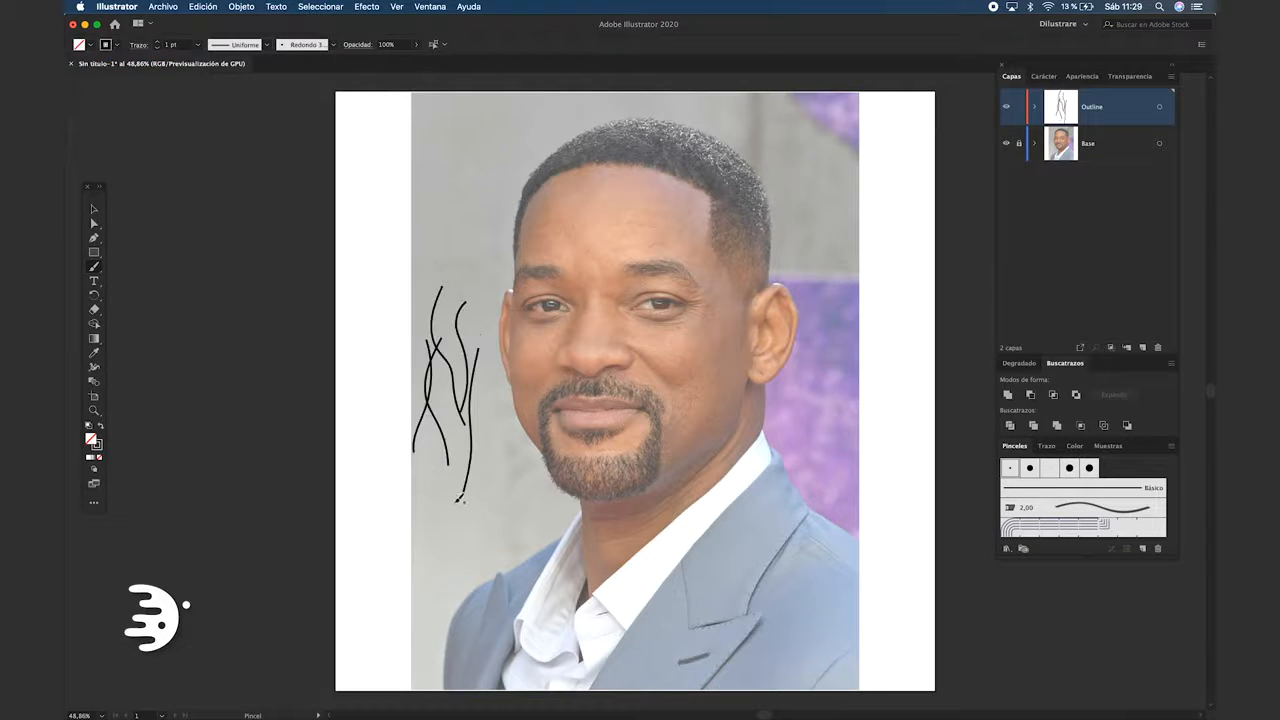
Confirm the Paintbrush tool options with fidelity midway between precision and smoothness and editing of selected paths within 12 pixels
double_click(94, 270)
drag(708, 270, 349, 260)
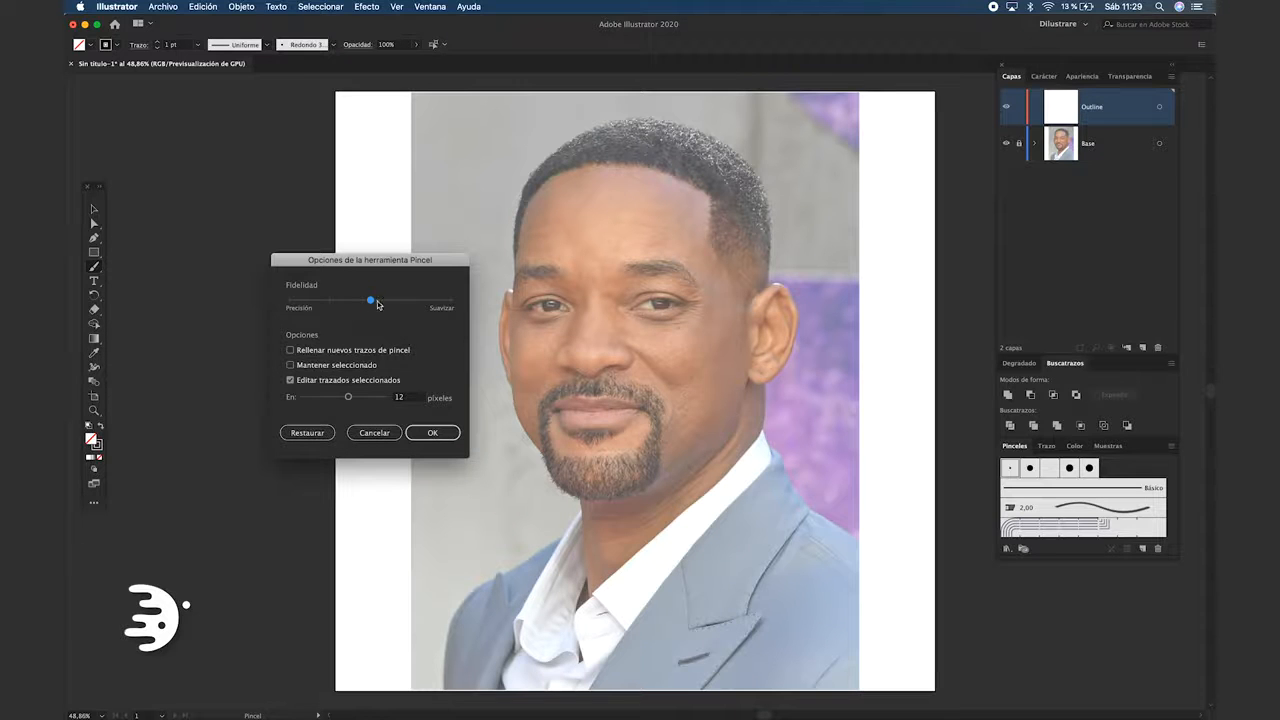
click(433, 432)
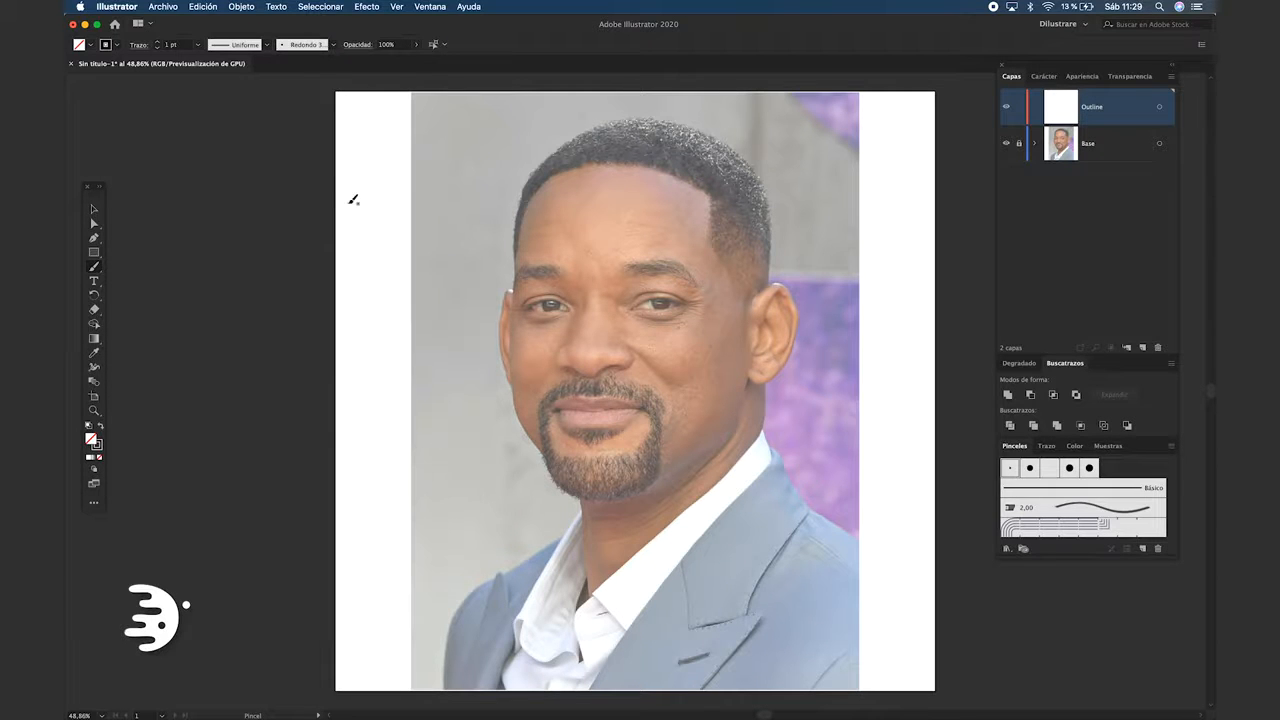
Trace the upper lid line of the eye at the image's left and set its stroke weight to 0.25 pt
scroll(620, 348, up, 10)
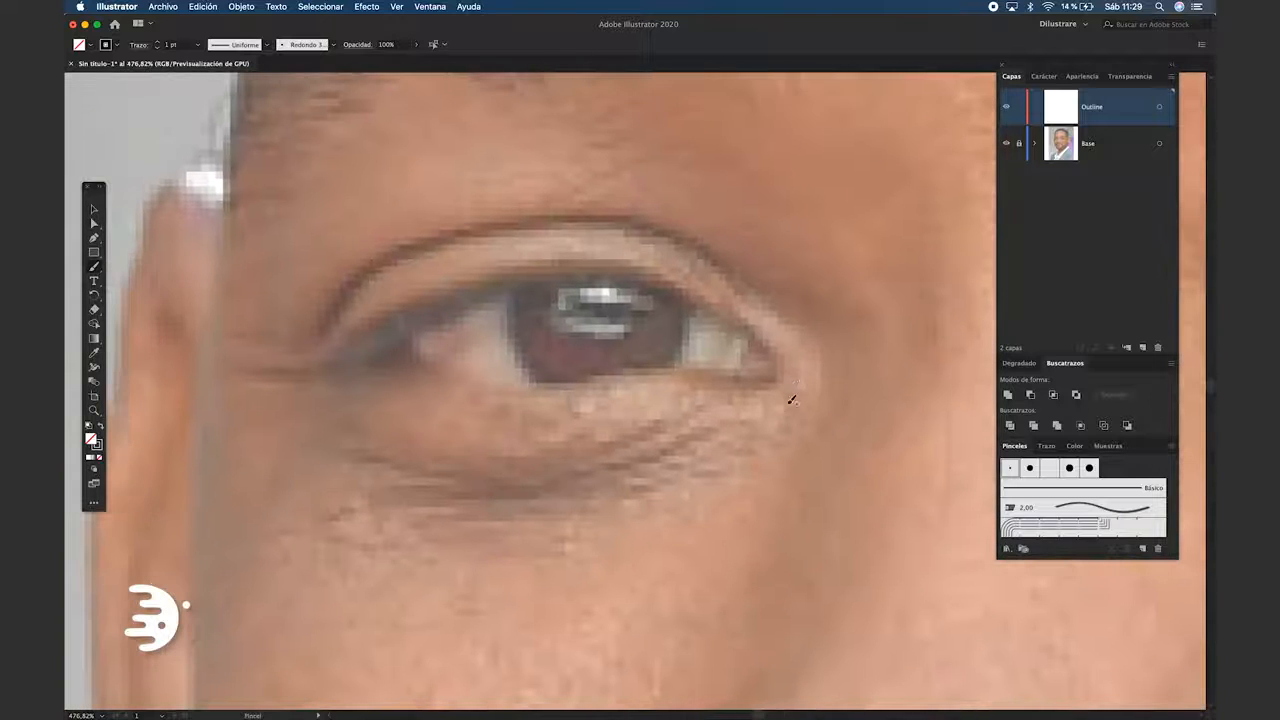
mouse_move(789, 397)
mouse_down()
mouse_move(729, 314)
mouse_move(566, 264)
mouse_move(366, 334)
mouse_move(297, 385)
mouse_up()
key(v)
click(158, 47)
click(158, 47)
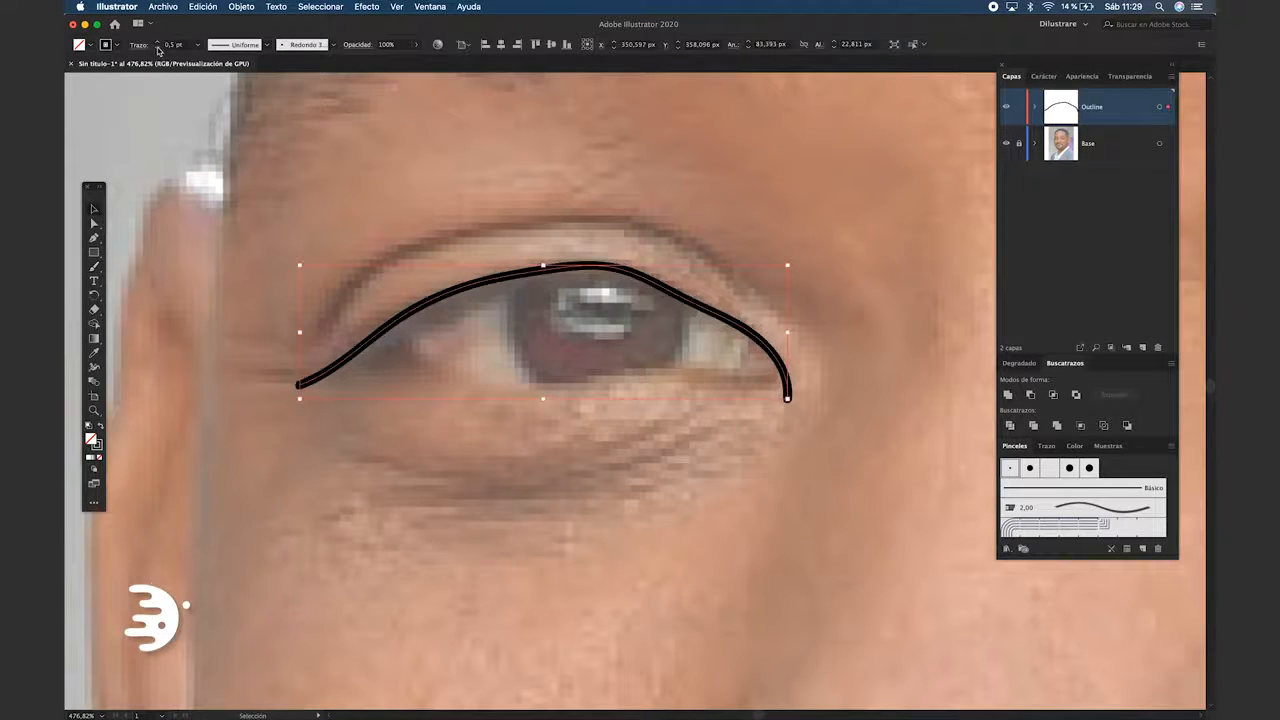
click(158, 47)
click(392, 440)
drag(422, 438, 420, 429)
Reshape the upper lid line by adjusting its anchor points along the middle and at the outer corner
key(a)
click(600, 262)
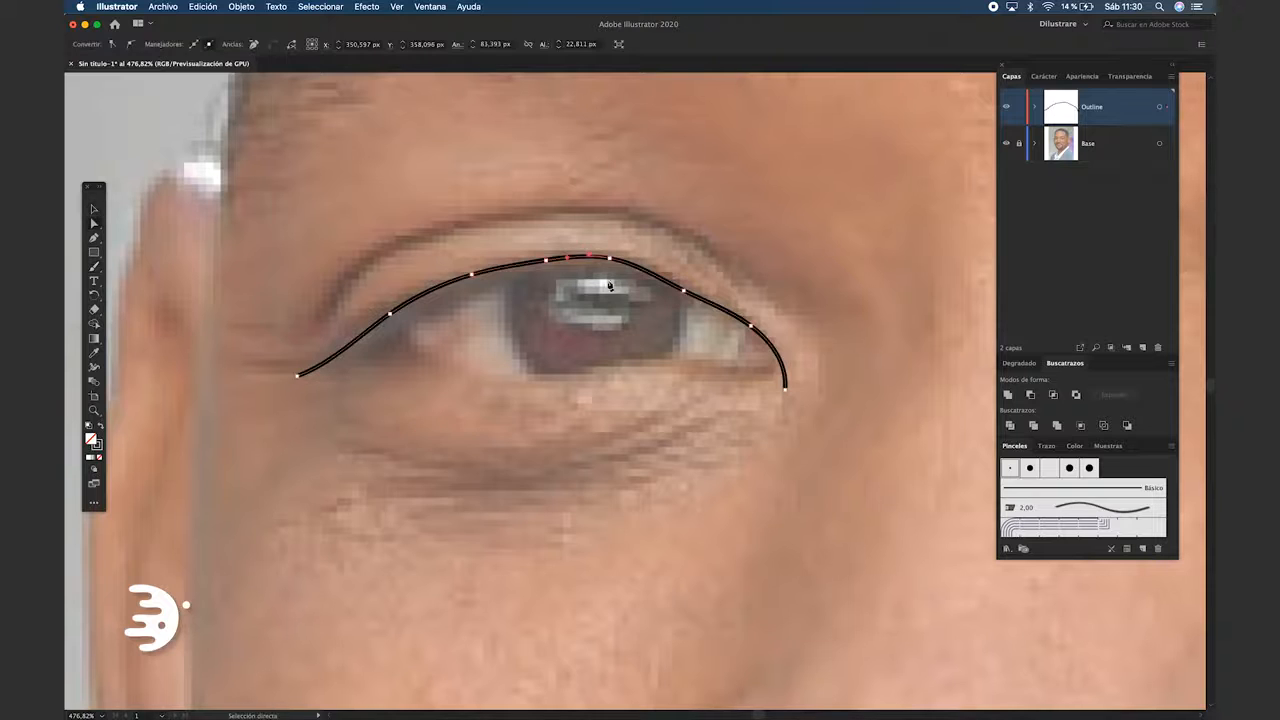
click(608, 418)
drag(608, 418, 622, 410)
drag(311, 368, 346, 349)
click(351, 391)
Paint the lower lid line from the inner corner of the eye back to the upper lid near the outer corner
key(b)
drag(758, 394, 815, 382)
super+click(790, 368)
mouse_move(807, 338)
mouse_down()
mouse_move(829, 323)
mouse_move(772, 343)
mouse_move(605, 345)
mouse_move(452, 286)
mouse_up()
Smooth the lower lid line by adjusting its anchor points so it follows the photo
scroll(462, 289, up, 2)
click(460, 287)
click(523, 345)
drag(523, 345, 511, 346)
click(641, 385)
drag(792, 399, 755, 410)
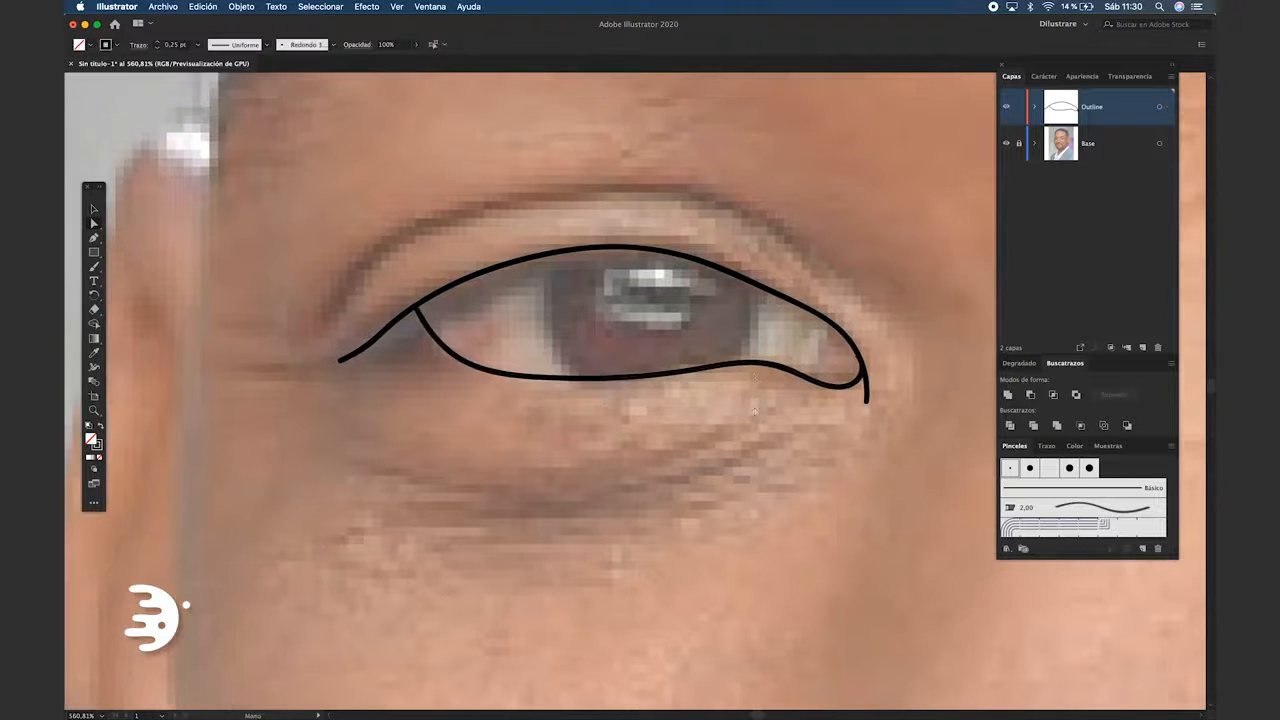
Refine the upper lid curve and the inner corner of the eye by adjusting their anchor points
click(788, 303)
drag(754, 283, 768, 287)
click(790, 361)
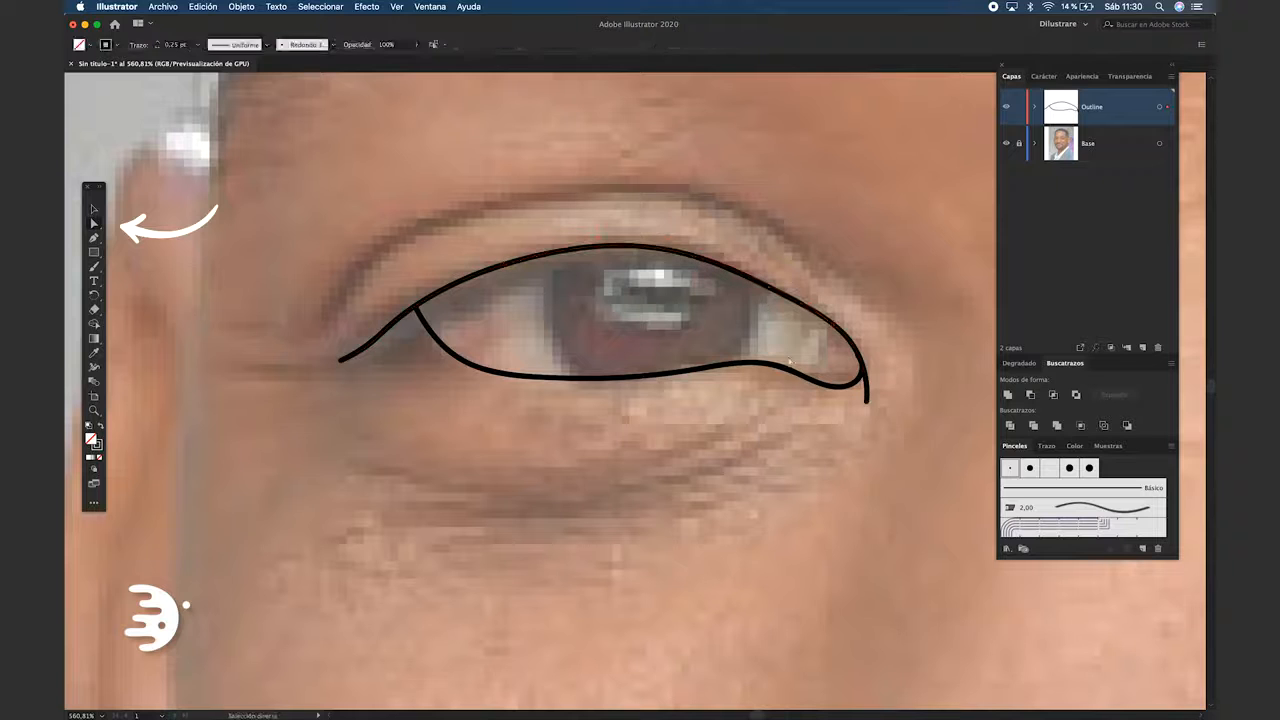
click(855, 362)
scroll(853, 358, up, 5)
click(851, 343)
drag(855, 343, 861, 347)
click(808, 349)
scroll(806, 349, down, 5)
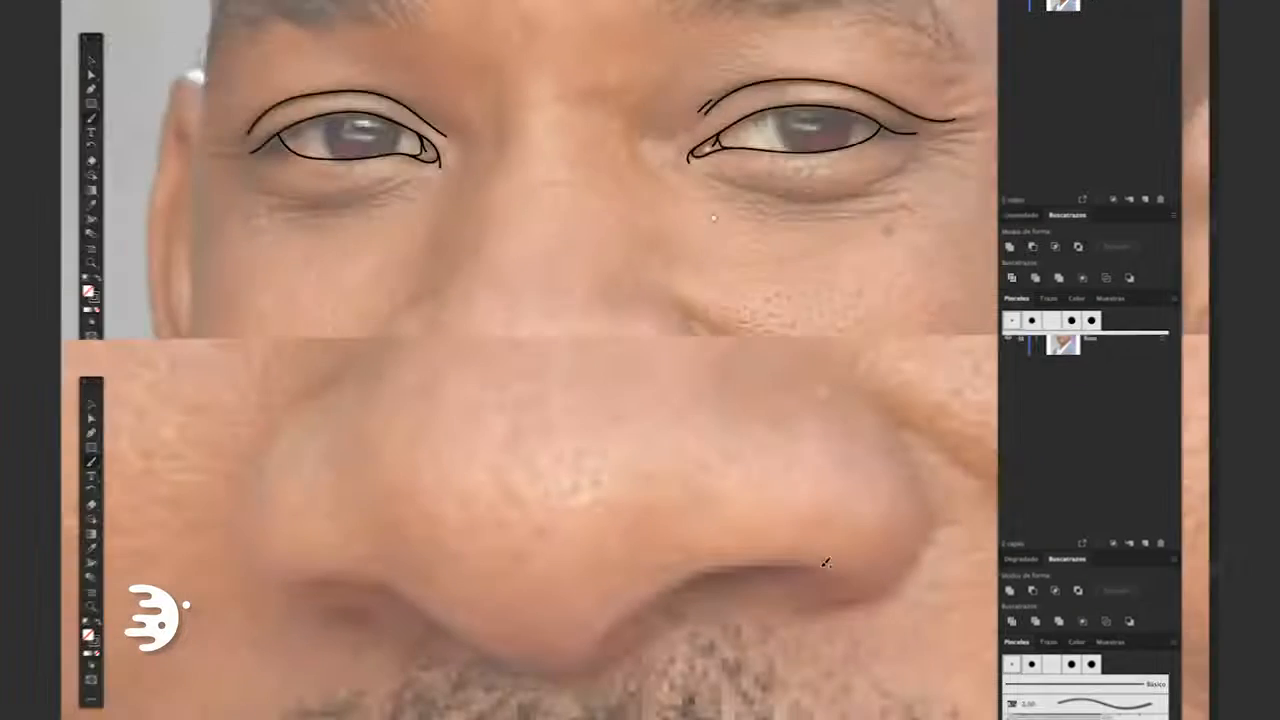
Draw the nostril and wing on the nose's right side as two separate strokes and adjust the wing's curve
mouse_move(795, 558)
mouse_down()
mouse_move(600, 625)
mouse_move(573, 648)
mouse_up()
mouse_move(720, 615)
mouse_down()
mouse_move(790, 621)
mouse_move(861, 600)
mouse_move(909, 543)
mouse_move(889, 448)
mouse_move(838, 402)
mouse_up()
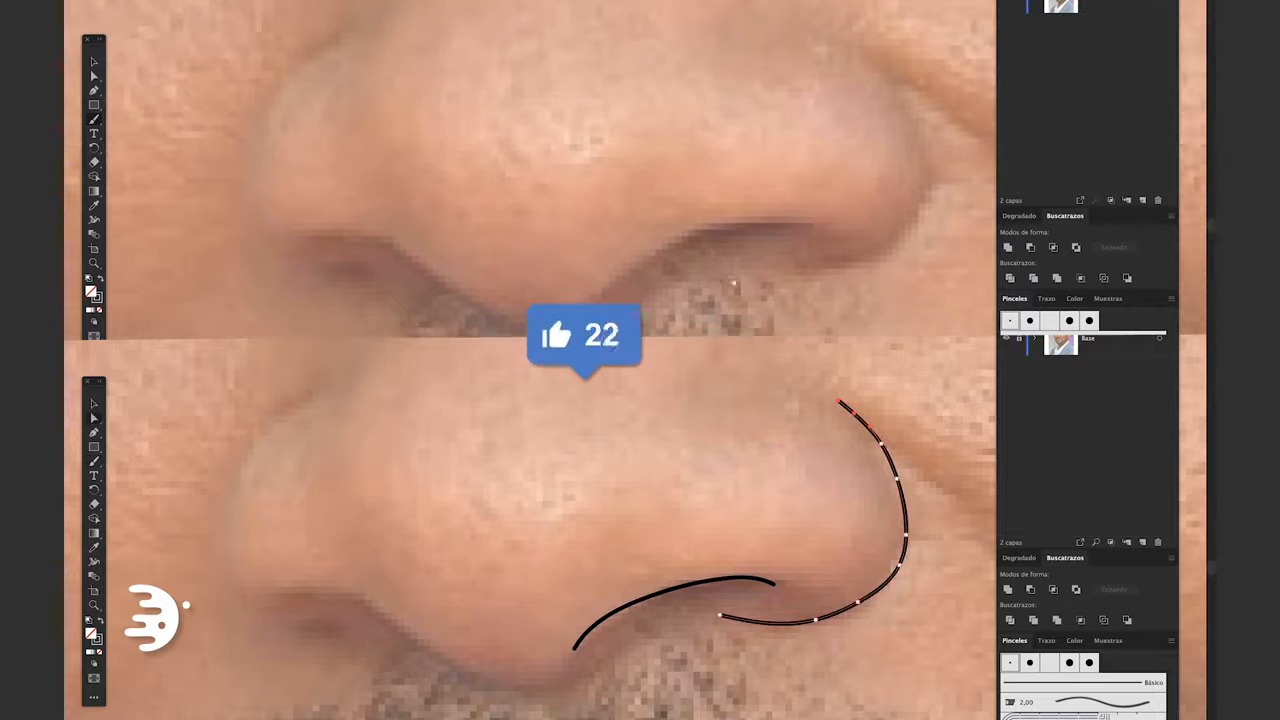
drag(906, 535, 896, 530)
mouse_move(810, 229)
mouse_down()
mouse_move(770, 222)
mouse_move(702, 238)
mouse_up()
click(915, 532)
key(b)
key(ctrl+z)
drag(575, 674, 542, 681)
key(ctrl+z)
Trace the nose tip, left nostril and left wing in separate strokes, and undo the trial outline drawn as one continuous line
mouse_move(917, 172)
mouse_down()
mouse_move(896, 232)
mouse_move(848, 264)
mouse_up()
drag(574, 674, 480, 675)
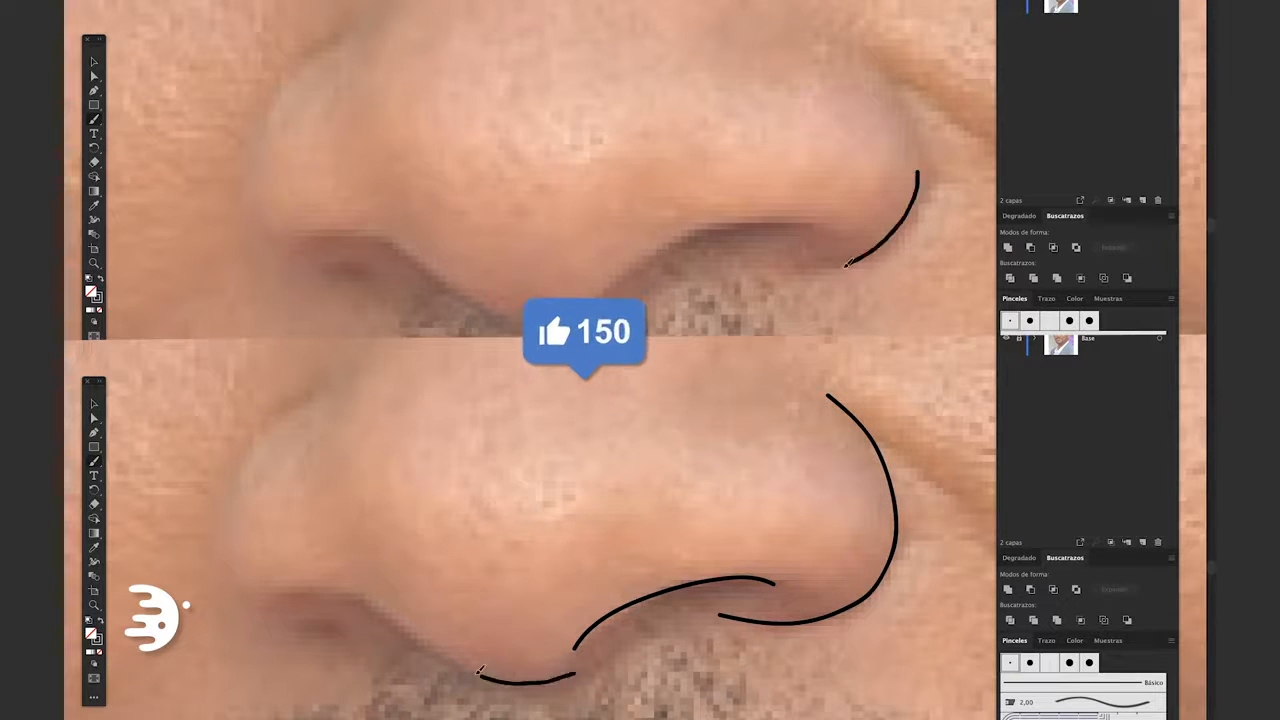
drag(848, 264, 744, 231)
drag(480, 675, 332, 593)
drag(744, 231, 617, 291)
drag(332, 593, 290, 597)
mouse_move(617, 291)
mouse_down()
mouse_move(571, 320)
mouse_move(493, 312)
mouse_up()
drag(373, 654, 298, 648)
drag(493, 312, 367, 239)
mouse_move(298, 648)
mouse_down()
mouse_move(256, 578)
mouse_move(272, 496)
mouse_up()
mouse_move(367, 239)
mouse_down()
mouse_move(284, 241)
mouse_move(251, 160)
mouse_up()
mouse_move(272, 496)
mouse_down()
mouse_move(319, 442)
mouse_move(371, 400)
mouse_up()
drag(251, 160, 280, 73)
drag(371, 400, 395, 380)
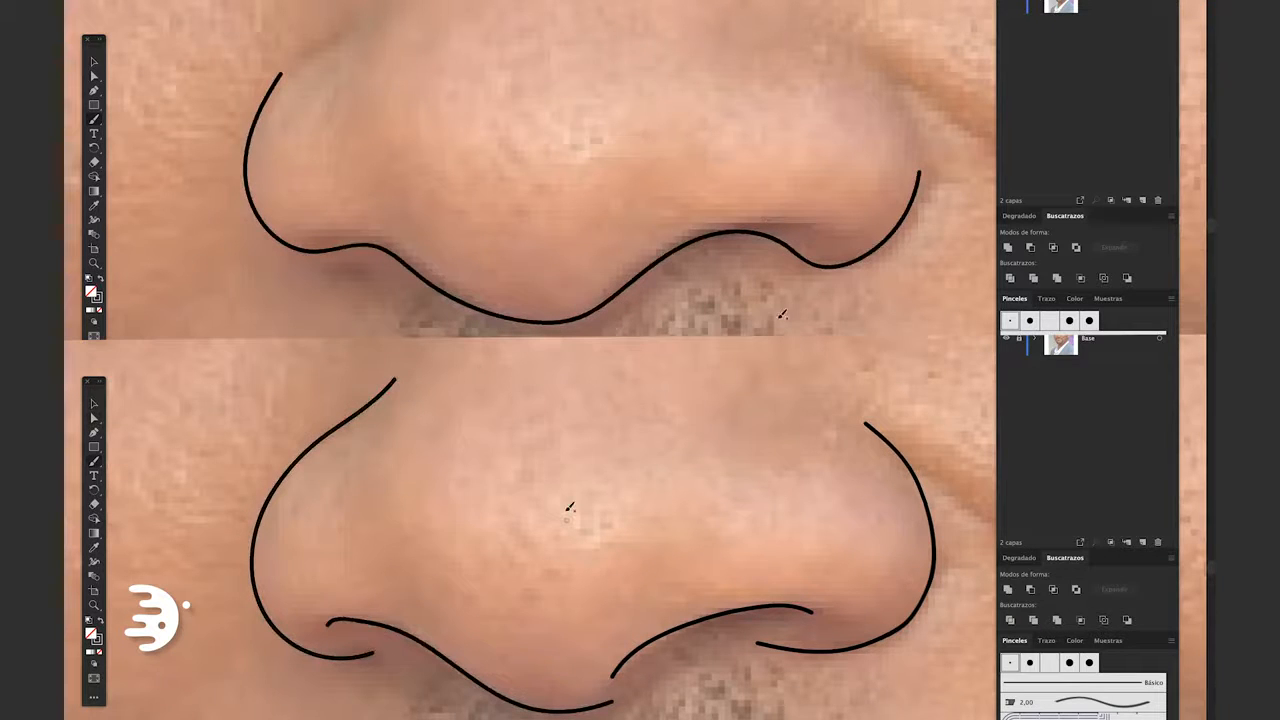
key(ctrl+z)
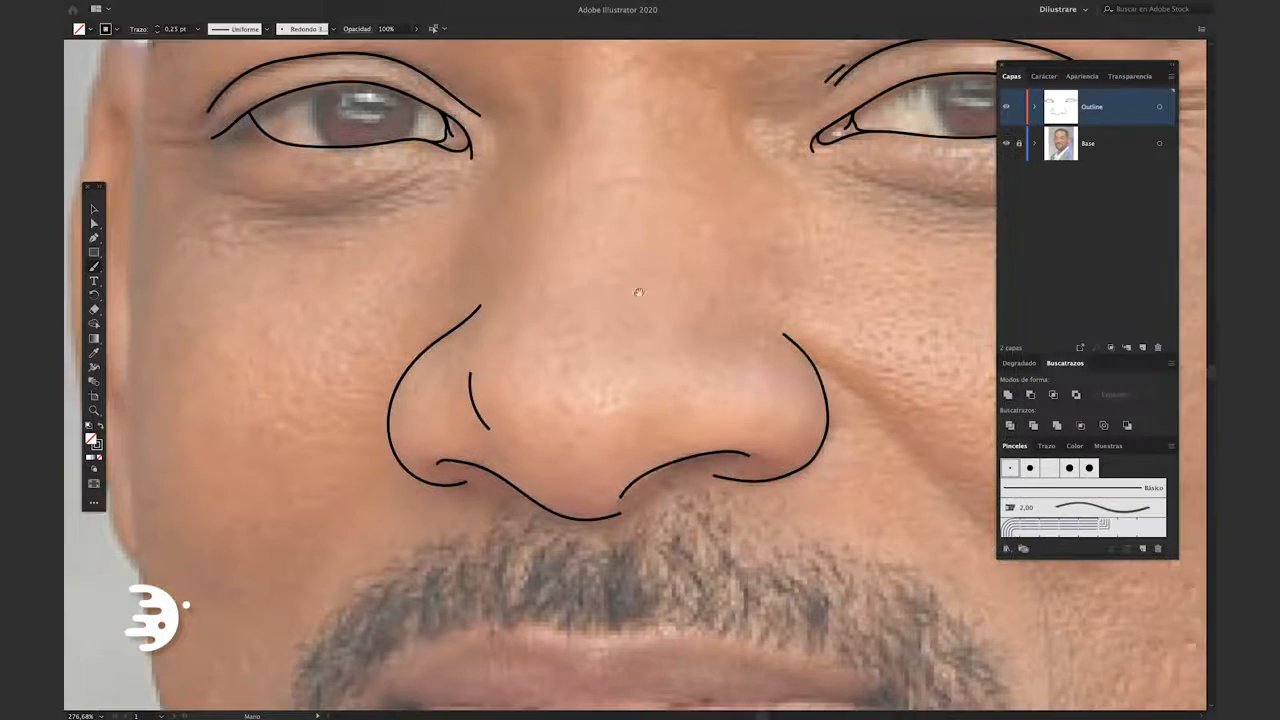
Try drawing lines beneath both eyes in full-screen view and toggle the Base layer's visibility
scroll(609, 338, up, 3)
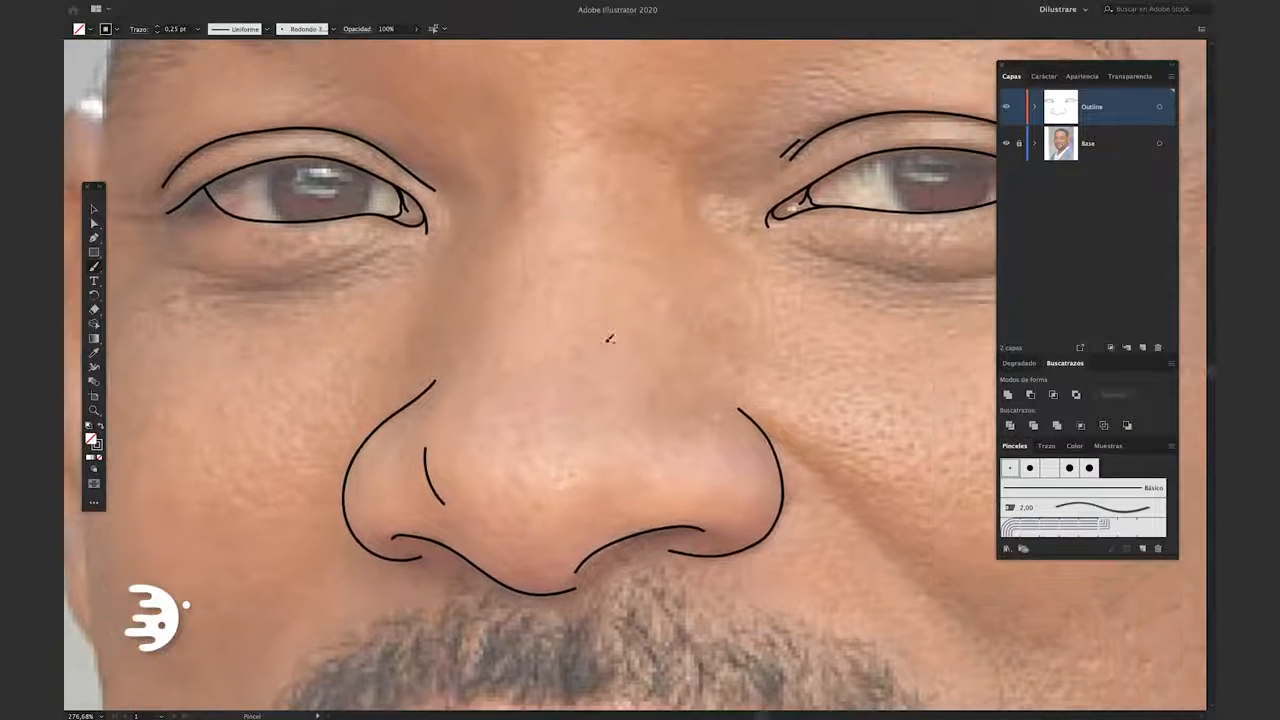
key(f)
drag(399, 297, 288, 303)
mouse_move(1098, 286)
mouse_down()
mouse_move(949, 288)
mouse_move(892, 270)
mouse_up()
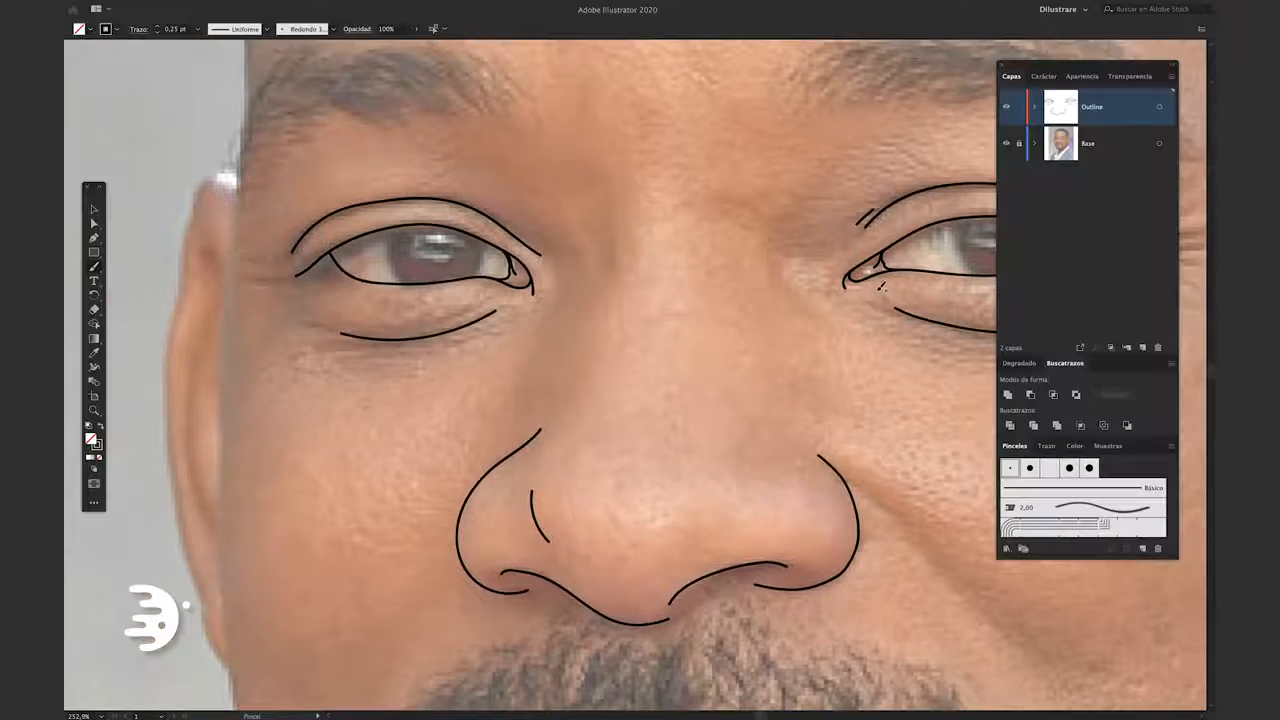
scroll(881, 287, down, 2)
click(1006, 143)
scroll(900, 283, down, 4)
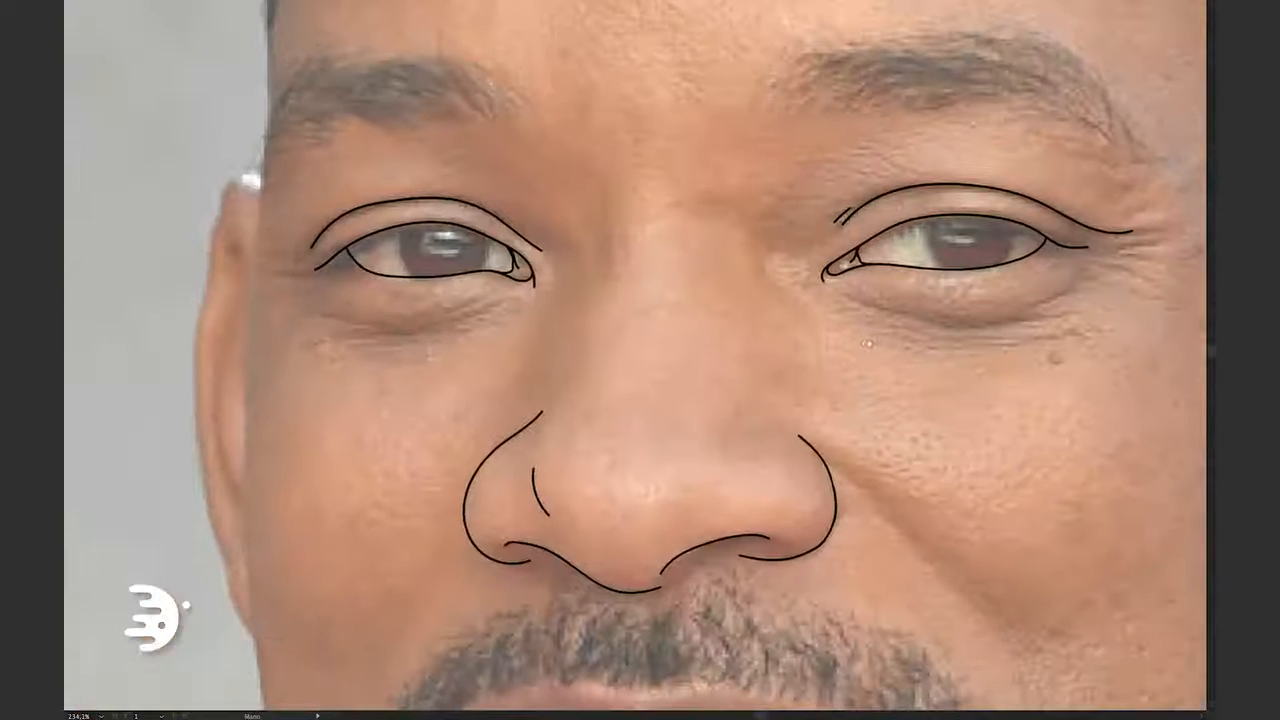
Add a short crease line beneath the inner part of each eye
drag(908, 320, 850, 296)
drag(494, 302, 424, 327)
scroll(711, 360, down, 4)
scroll(711, 370, up, 2)
Trace the lips with strokes for the upper contour, the mouth line and the lower contour
mouse_move(876, 376)
mouse_down()
mouse_move(710, 315)
mouse_move(603, 335)
mouse_move(467, 315)
mouse_move(417, 389)
mouse_up()
scroll(682, 385, up, 2)
drag(905, 376, 312, 384)
scroll(312, 384, up, 3)
mouse_move(1148, 312)
mouse_down()
mouse_move(1082, 364)
mouse_move(592, 538)
mouse_move(207, 432)
mouse_move(222, 338)
mouse_up()
Paint the contour and inner folds of the ear on the image's right side in separate strokes
mouse_move(724, 415)
mouse_down()
mouse_move(705, 410)
mouse_move(724, 223)
mouse_move(685, 263)
mouse_up()
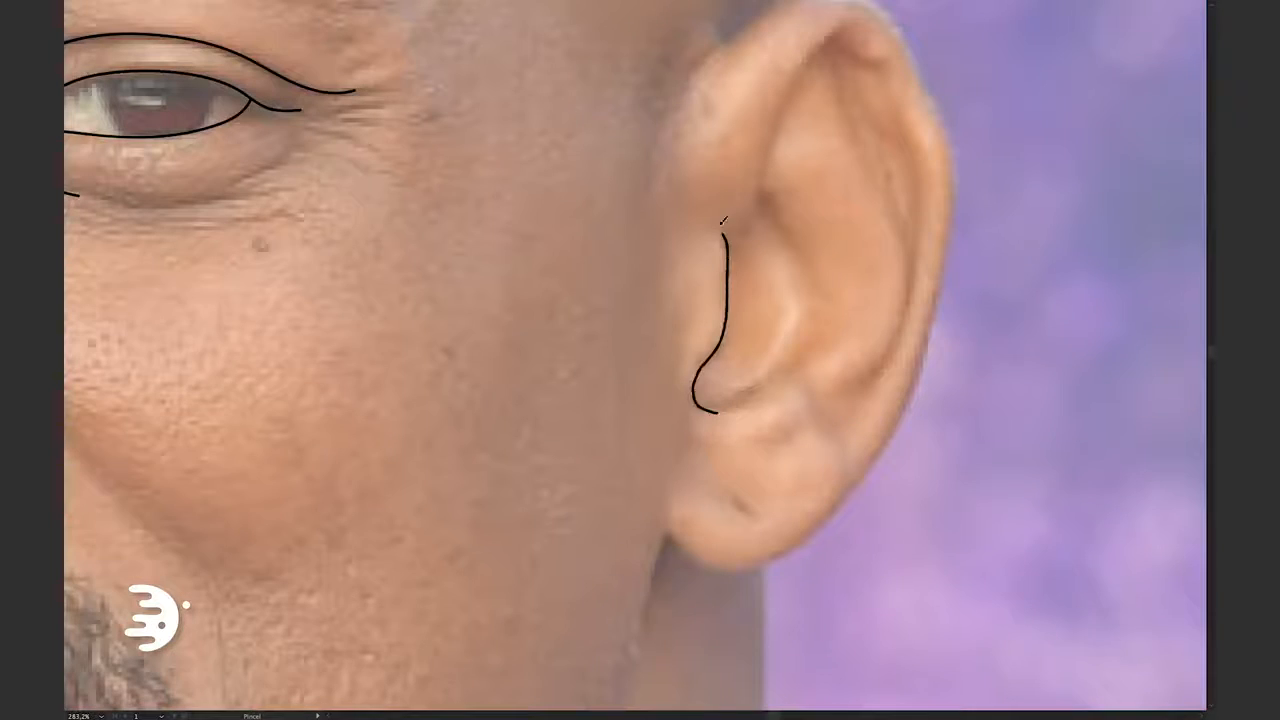
mouse_move(708, 307)
mouse_down()
mouse_move(737, 194)
mouse_move(820, 66)
mouse_up()
drag(850, 110, 791, 88)
drag(797, 280, 805, 215)
drag(742, 352, 671, 377)
drag(703, 419, 763, 407)
drag(822, 375, 880, 208)
drag(776, 238, 740, 166)
drag(812, 66, 778, 170)
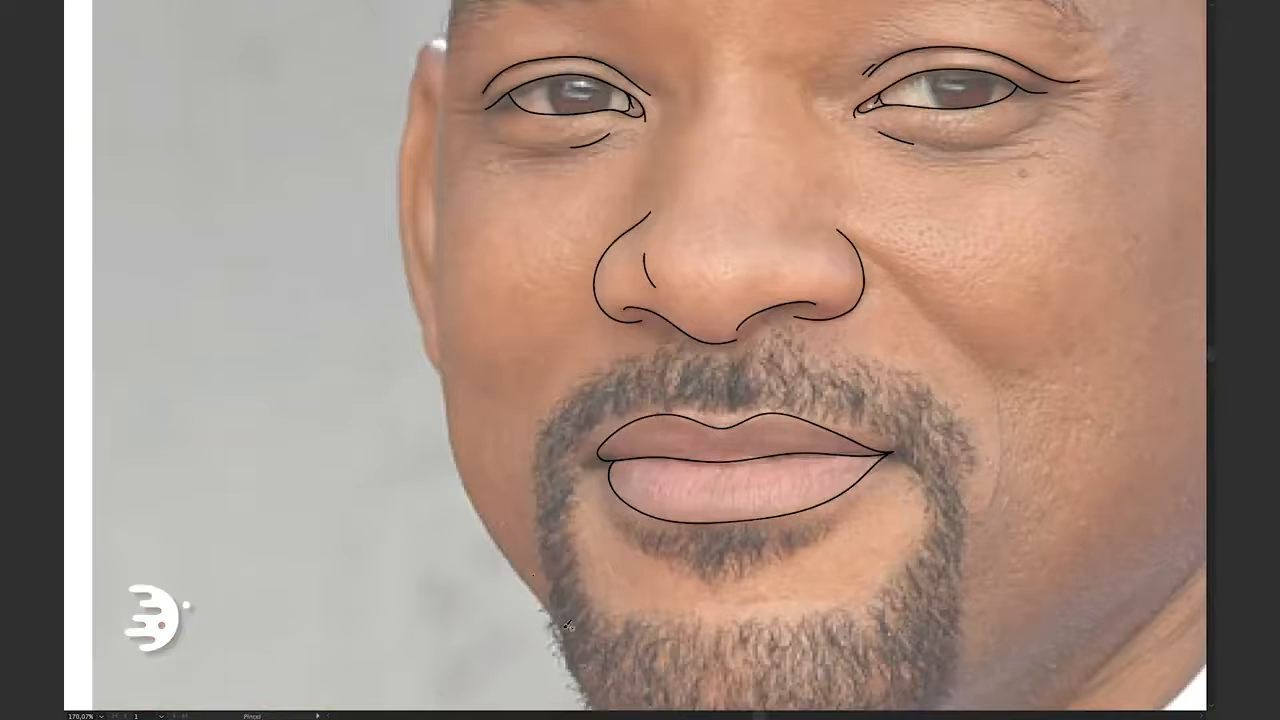
Draw the outer contour and inner lines of the ear on the image's left side
mouse_move(564, 630)
mouse_down()
mouse_move(478, 514)
mouse_move(440, 300)
mouse_move(450, 40)
mouse_up()
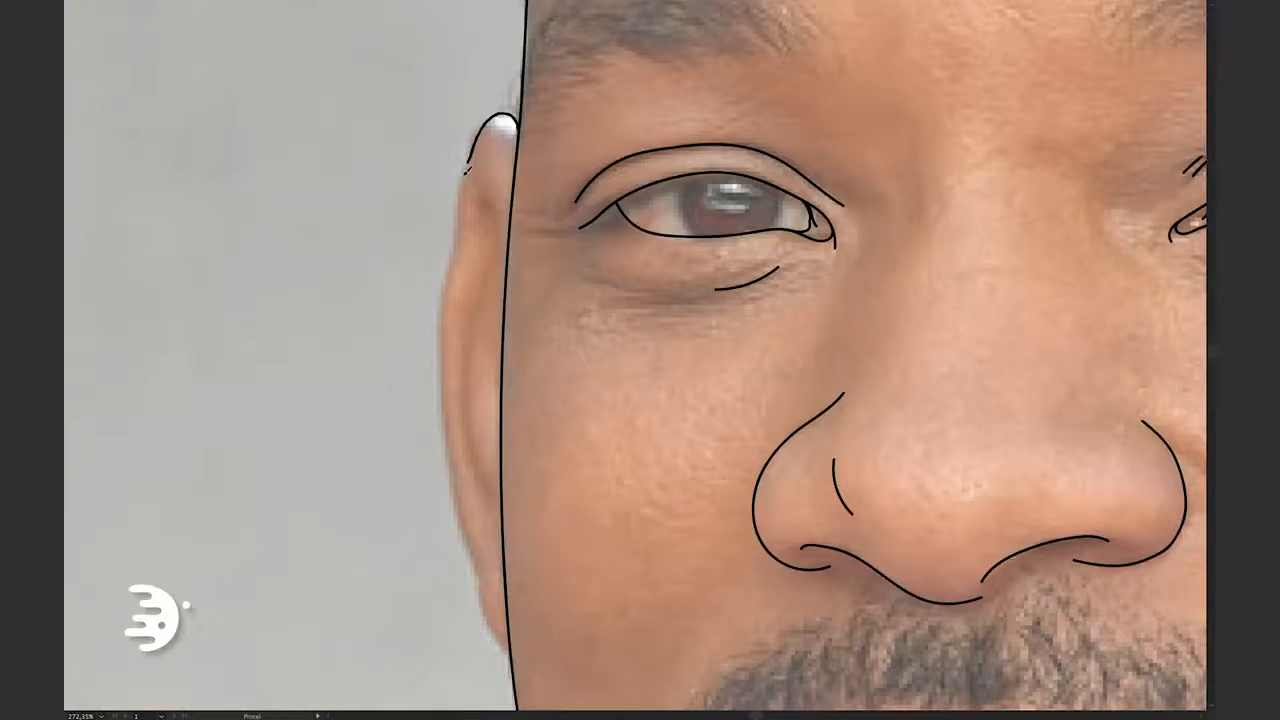
mouse_move(470, 160)
mouse_down()
mouse_move(465, 535)
mouse_move(510, 642)
mouse_up()
mouse_move(480, 125)
mouse_down()
mouse_move(502, 268)
mouse_move(467, 412)
mouse_move(498, 512)
mouse_up()
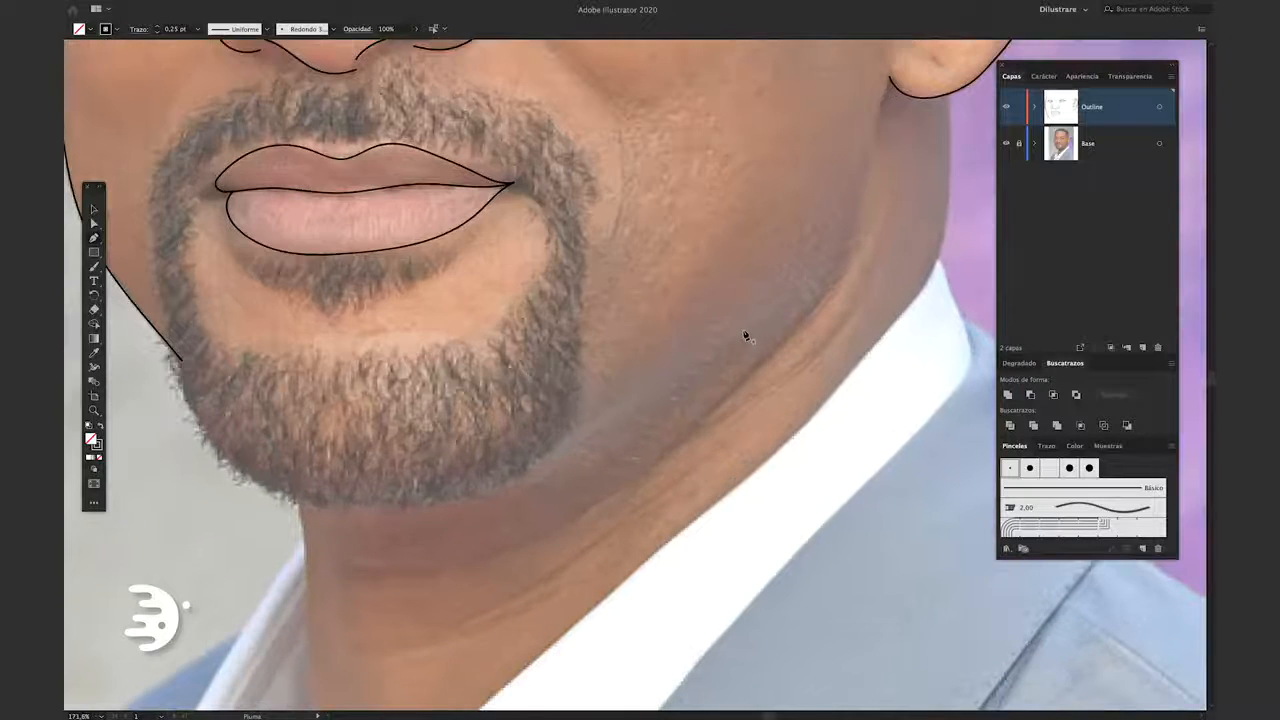
Trace the jaw contour, including the line running down from the right earlobe
click(753, 327)
drag(203, 500, 261, 512)
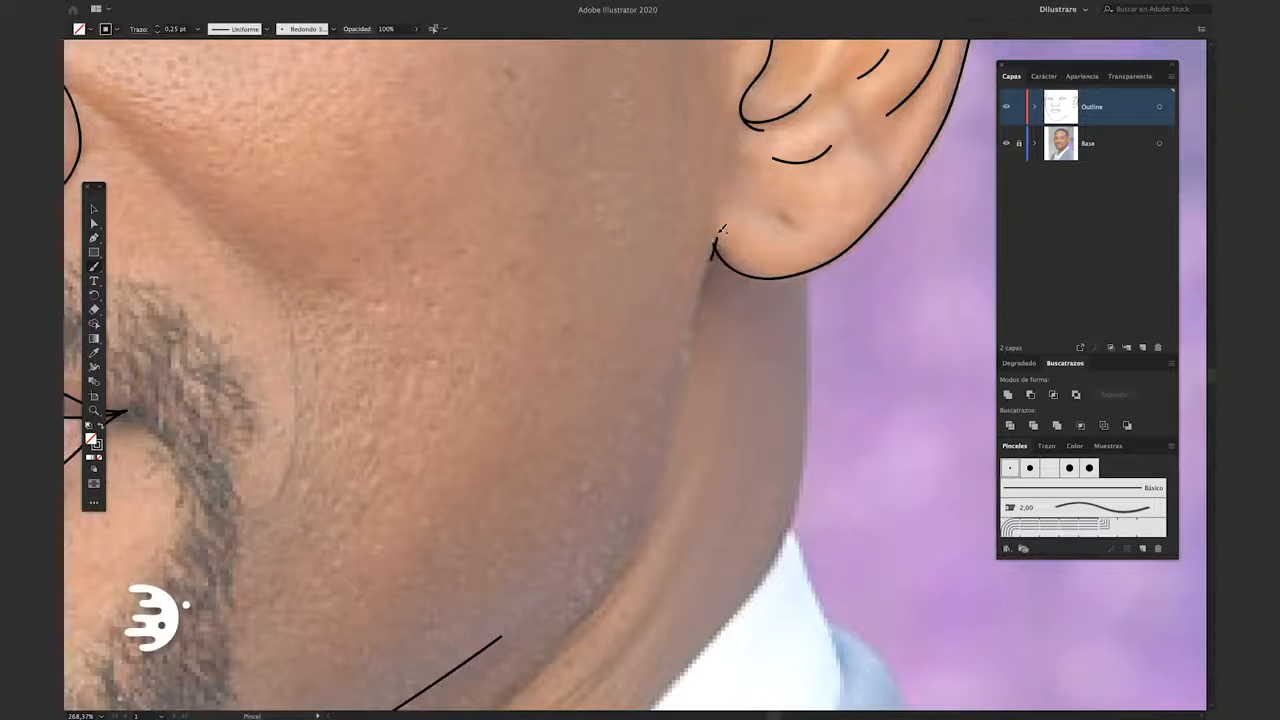
drag(704, 289, 668, 436)
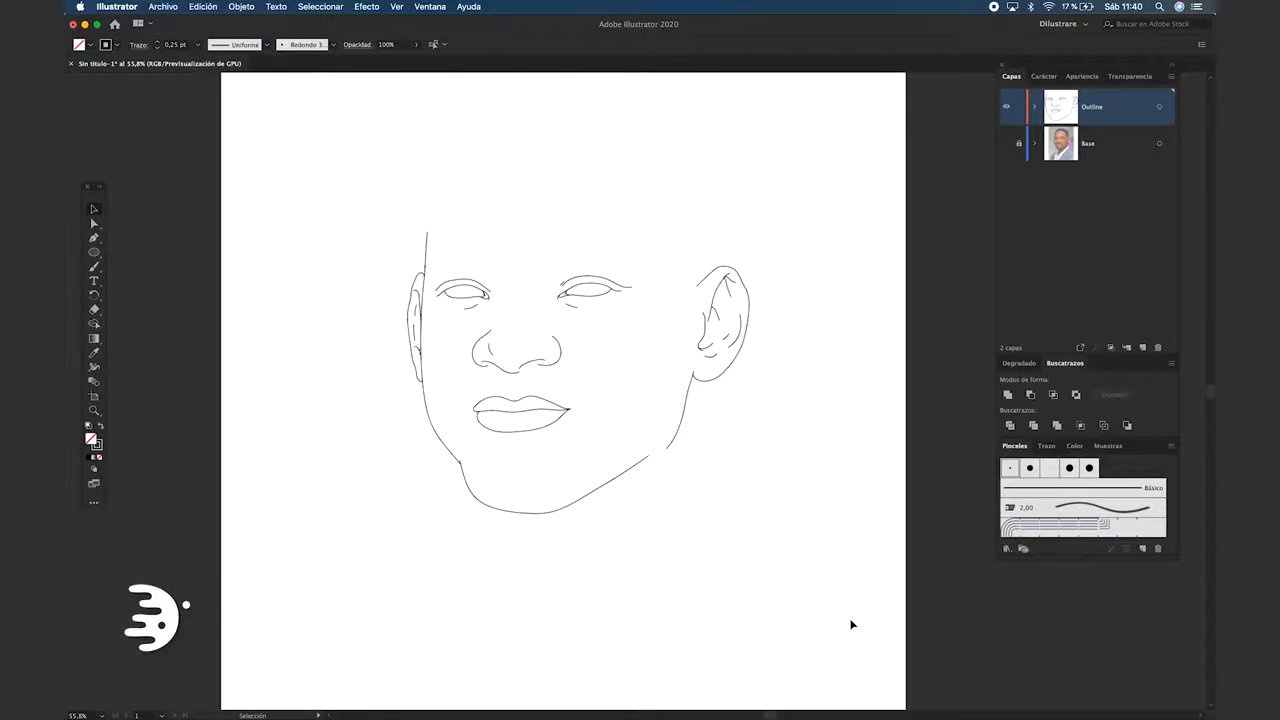
Apply the Básico brush to all strokes of the face outline
key(super+a)
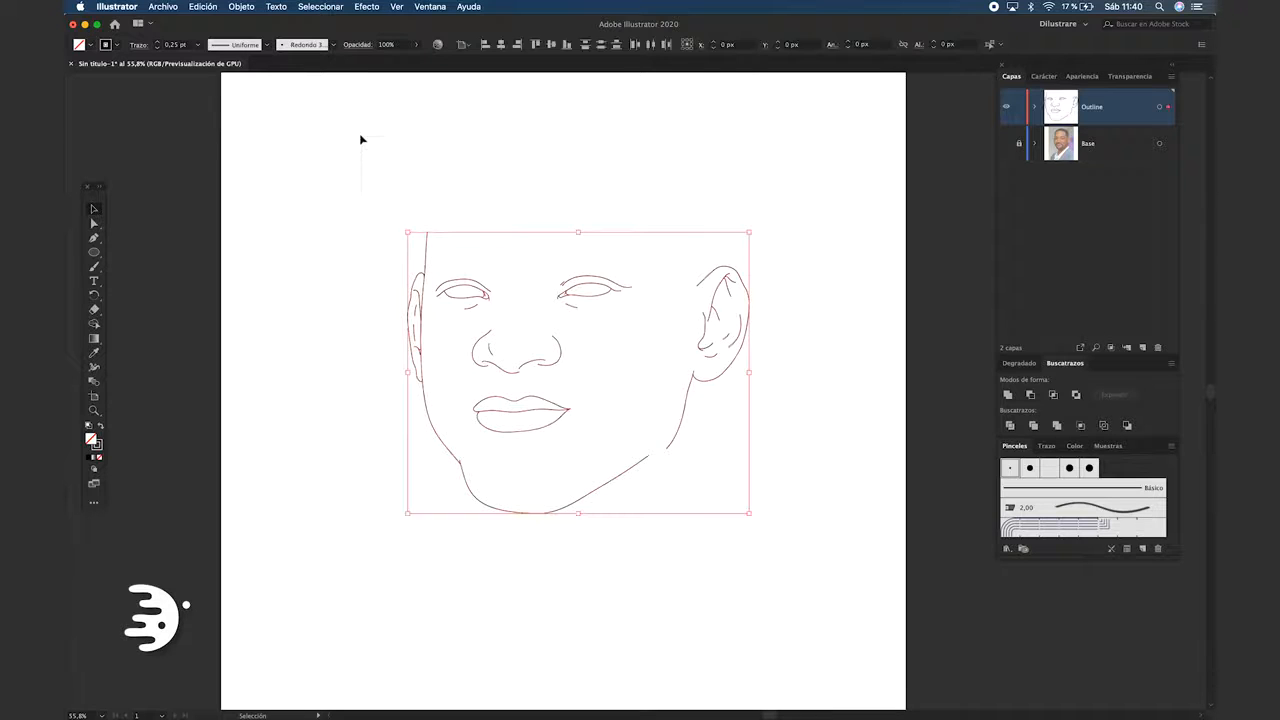
click(332, 46)
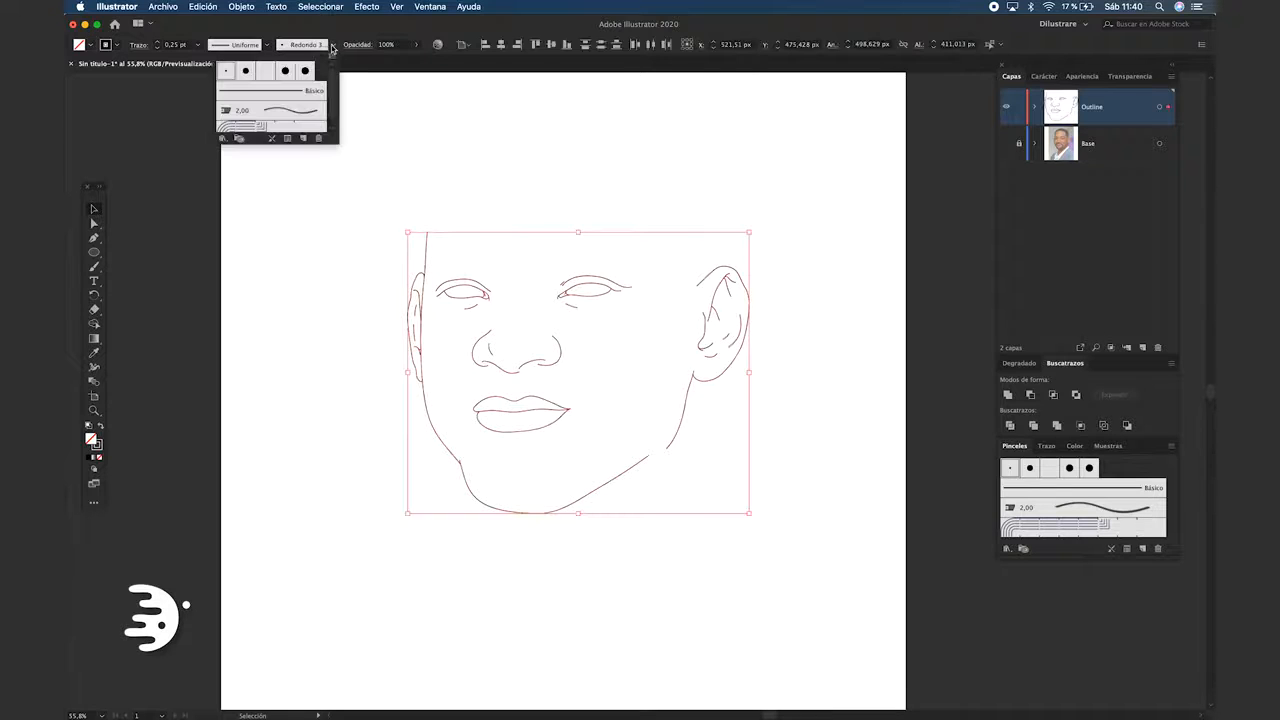
click(305, 93)
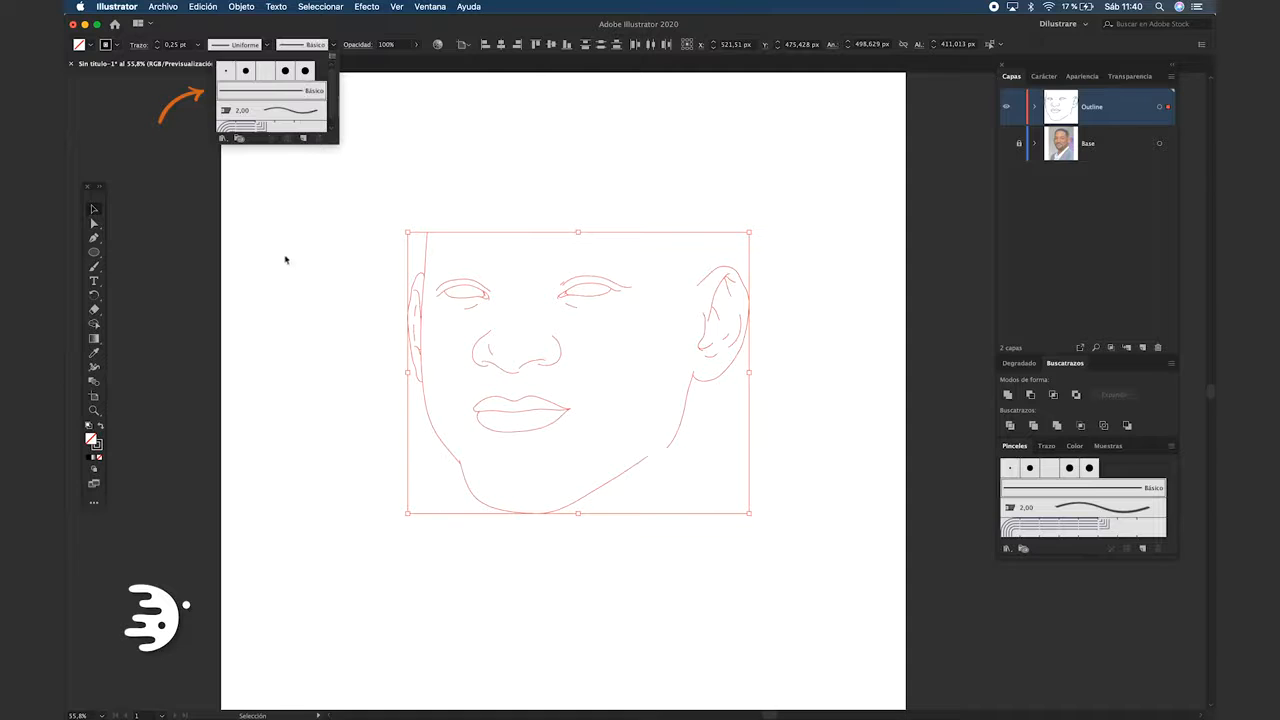
Give all outline strokes the first width profile, tapered at both ends, and deselect them
click(265, 48)
click(269, 46)
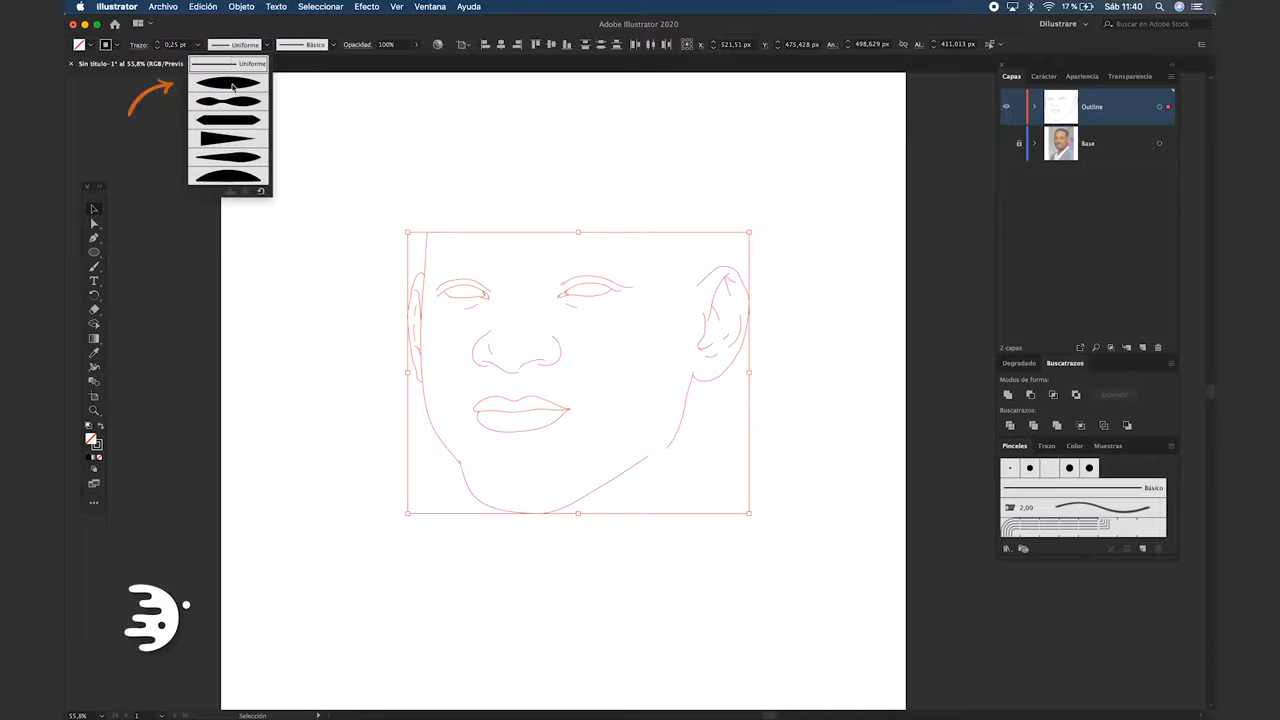
click(230, 85)
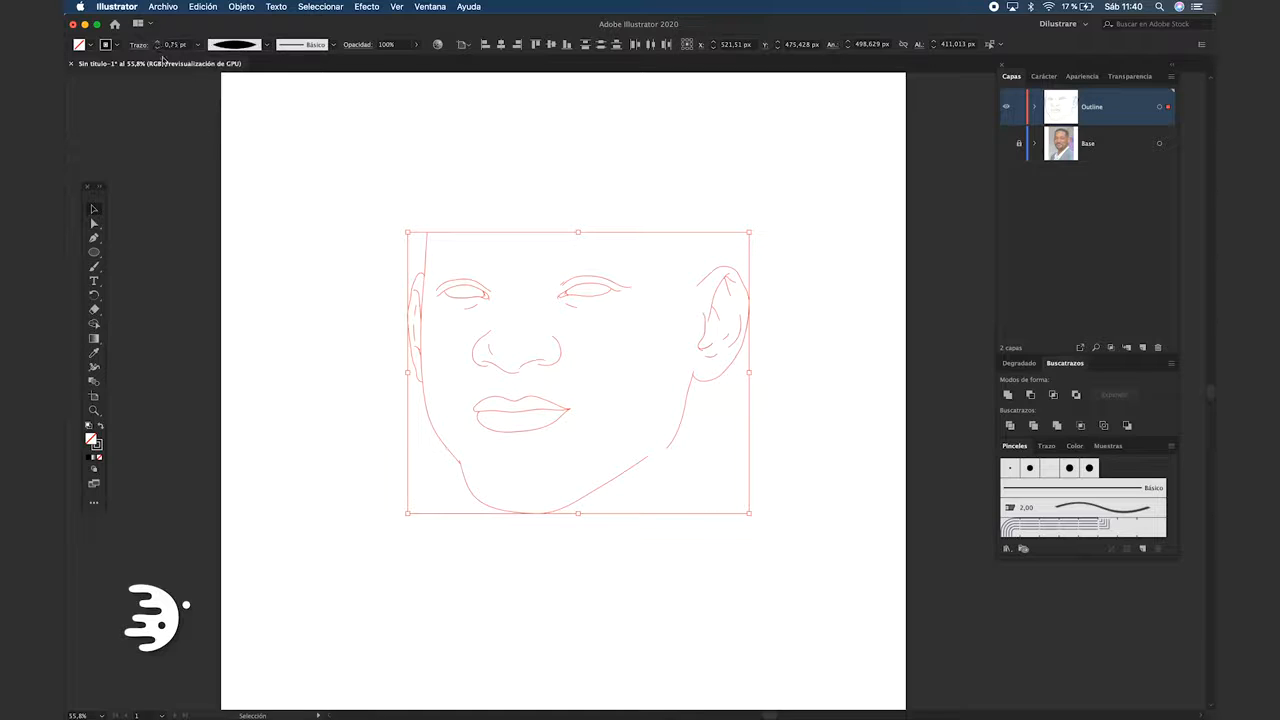
click(365, 320)
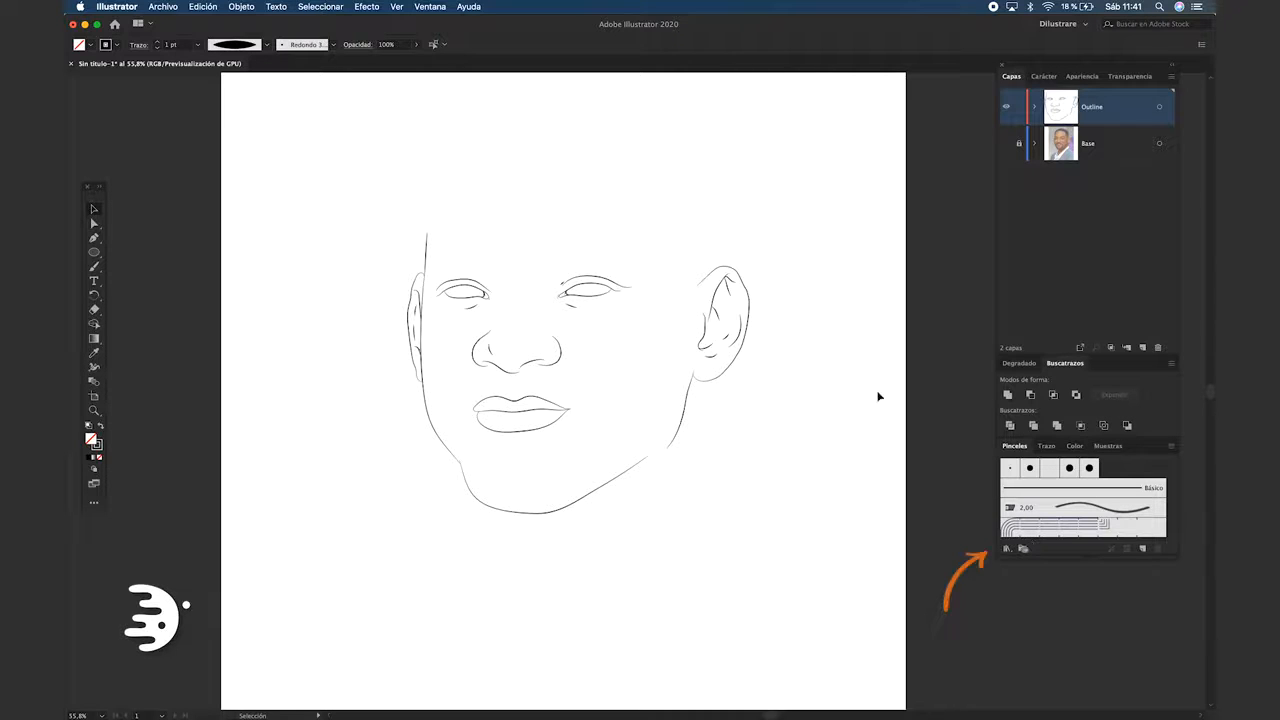
Load the DilusBrushOrig.ai brush library from the Descargas folder and move it clear of the drawing
click(1007, 550)
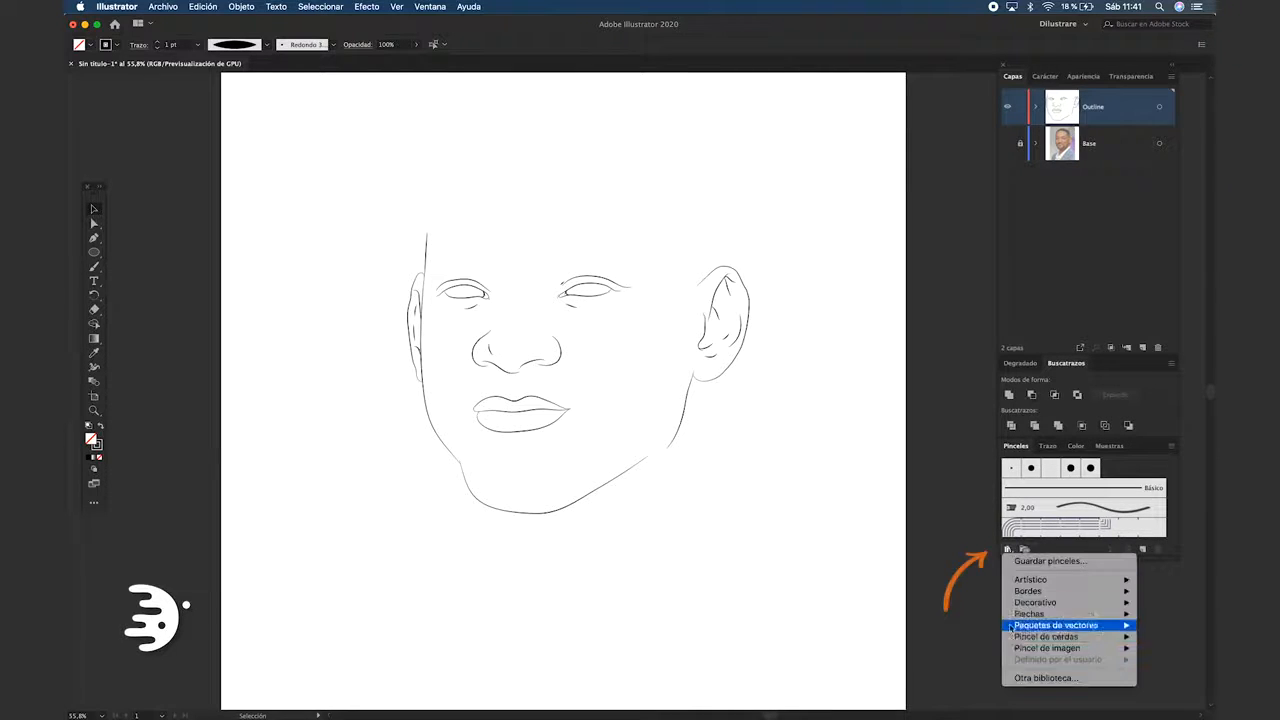
click(1040, 678)
click(443, 233)
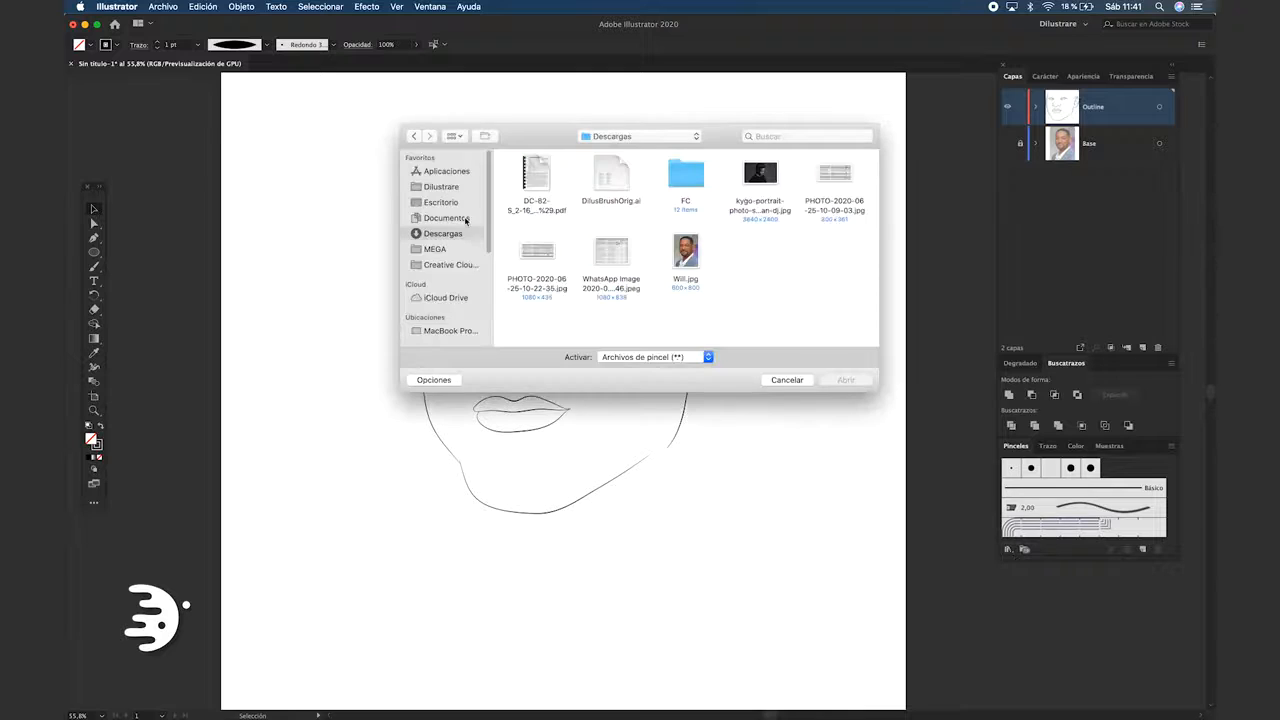
click(612, 178)
click(845, 380)
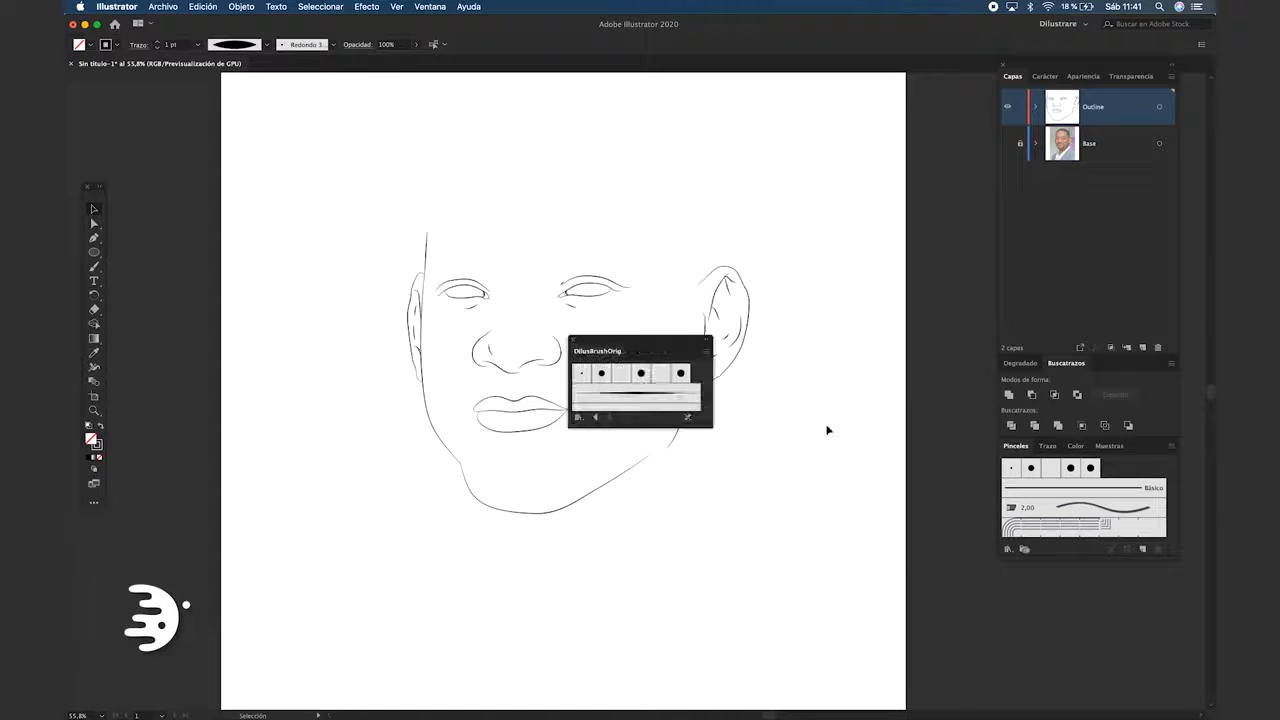
mouse_move(652, 338)
mouse_down()
mouse_move(232, 108)
mouse_move(223, 127)
mouse_up()
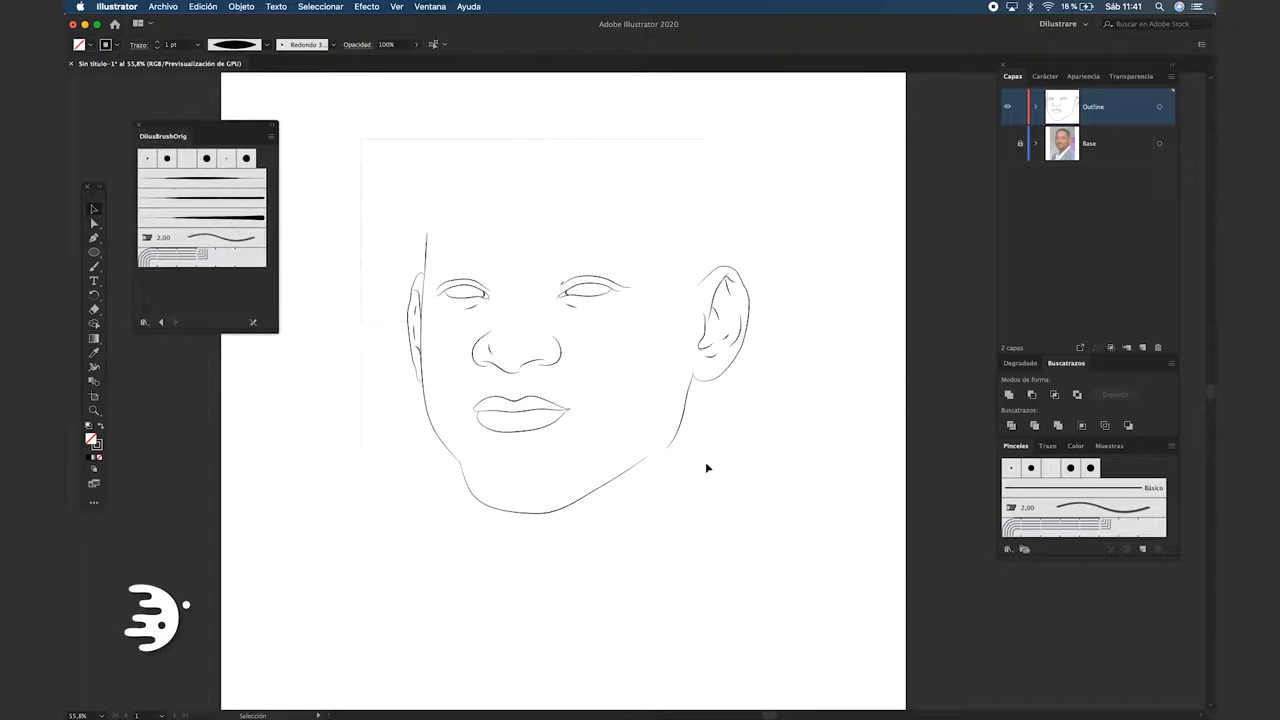
Try the first tapered DilusBrushOrig brush on all outline strokes and set the width-profiled strokes to 1 pt
key(super+a)
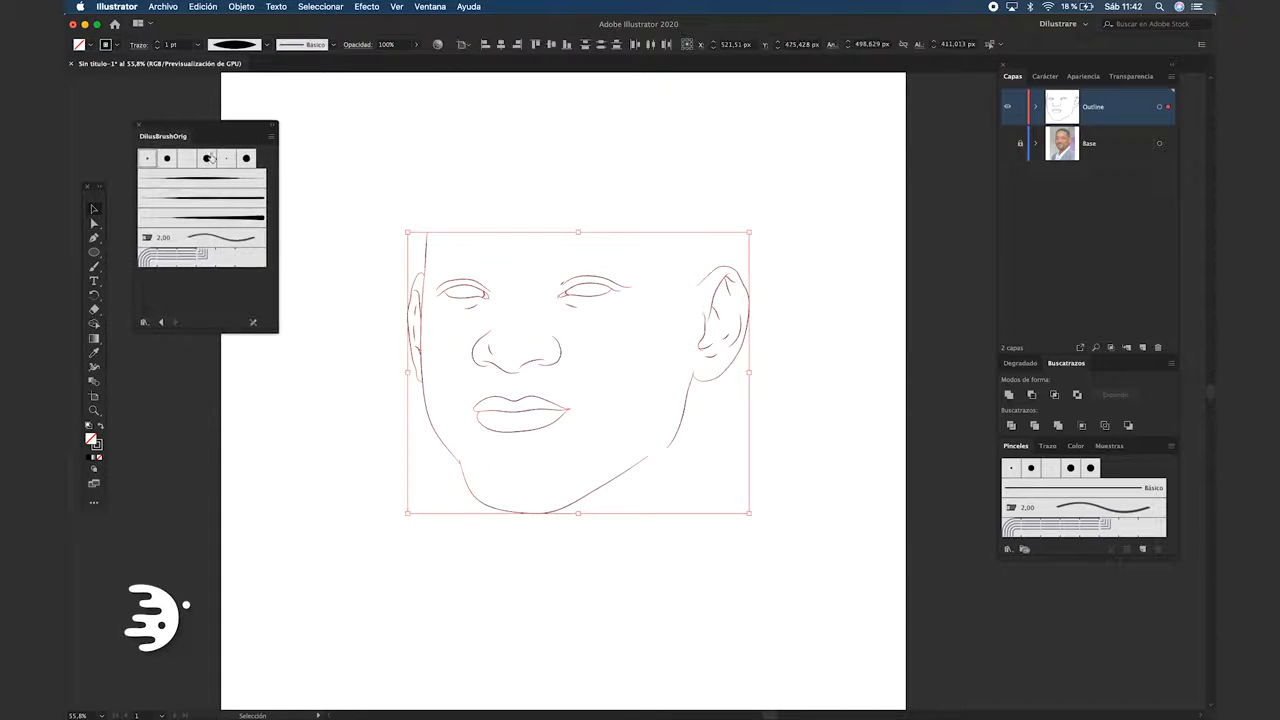
click(211, 181)
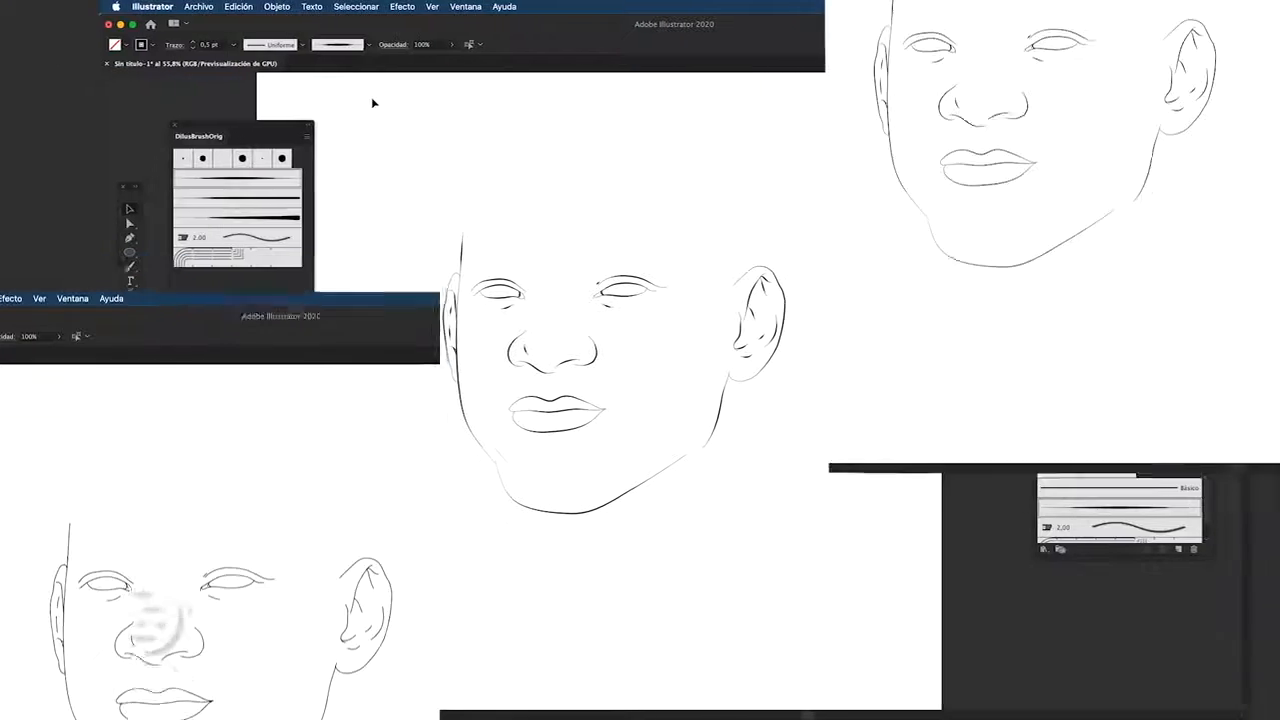
click(157, 46)
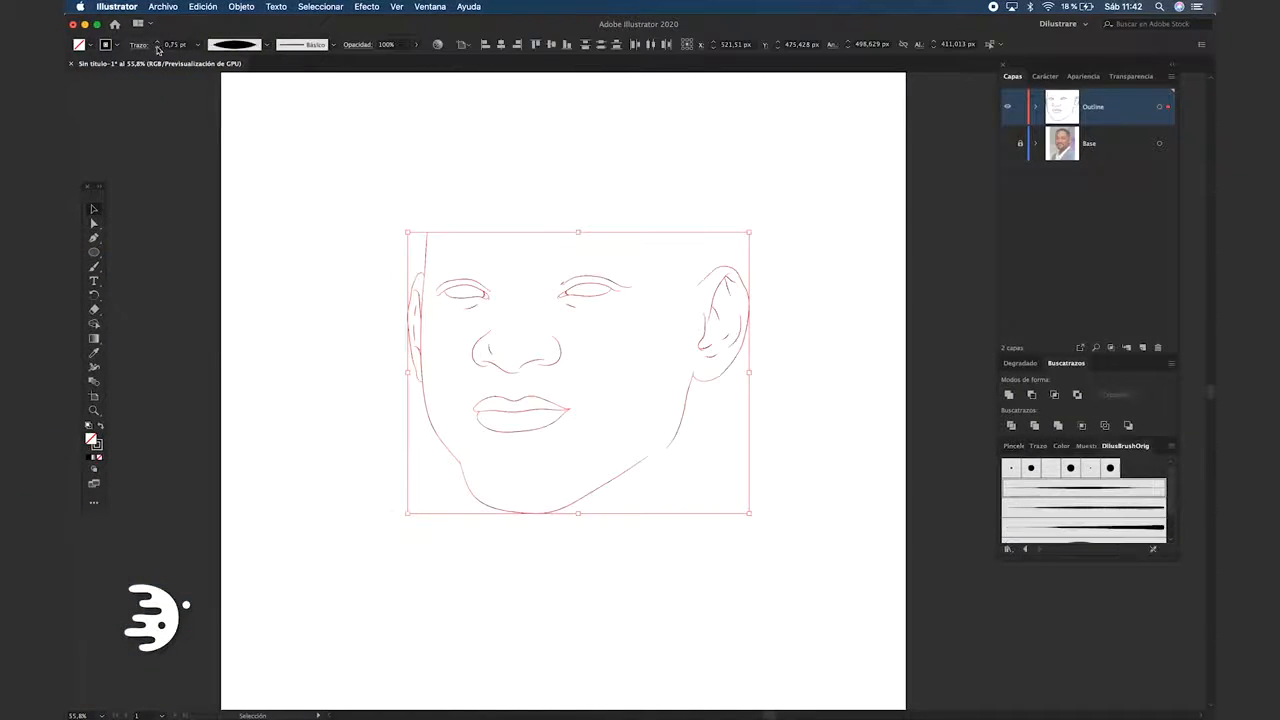
click(190, 128)
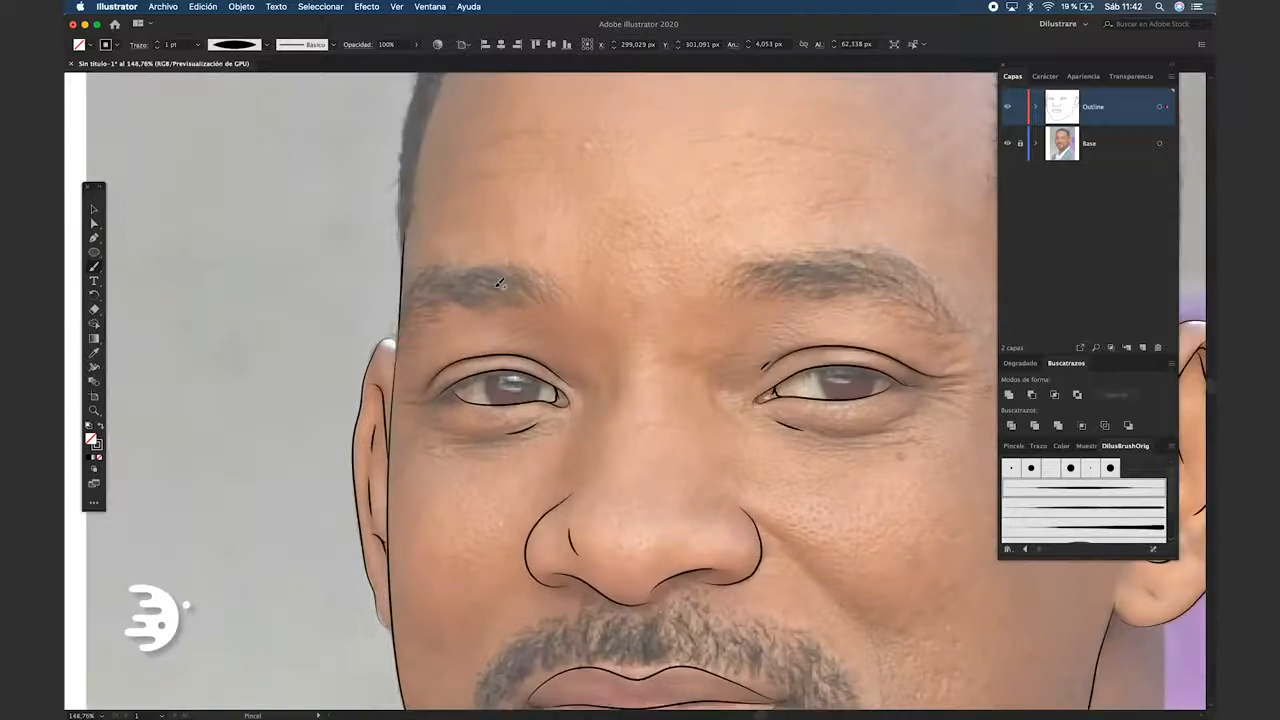
Paint the first inner hairs of the eyebrow on the image's left side and set their stroke weight to 0.25 pt
scroll(500, 284, up, 5)
scroll(546, 306, up, 3)
mouse_move(607, 301)
mouse_down()
mouse_move(569, 257)
mouse_move(532, 241)
mouse_up()
drag(589, 300, 507, 247)
key(v)
drag(502, 226, 572, 290)
click(157, 48)
click(157, 48)
click(157, 48)
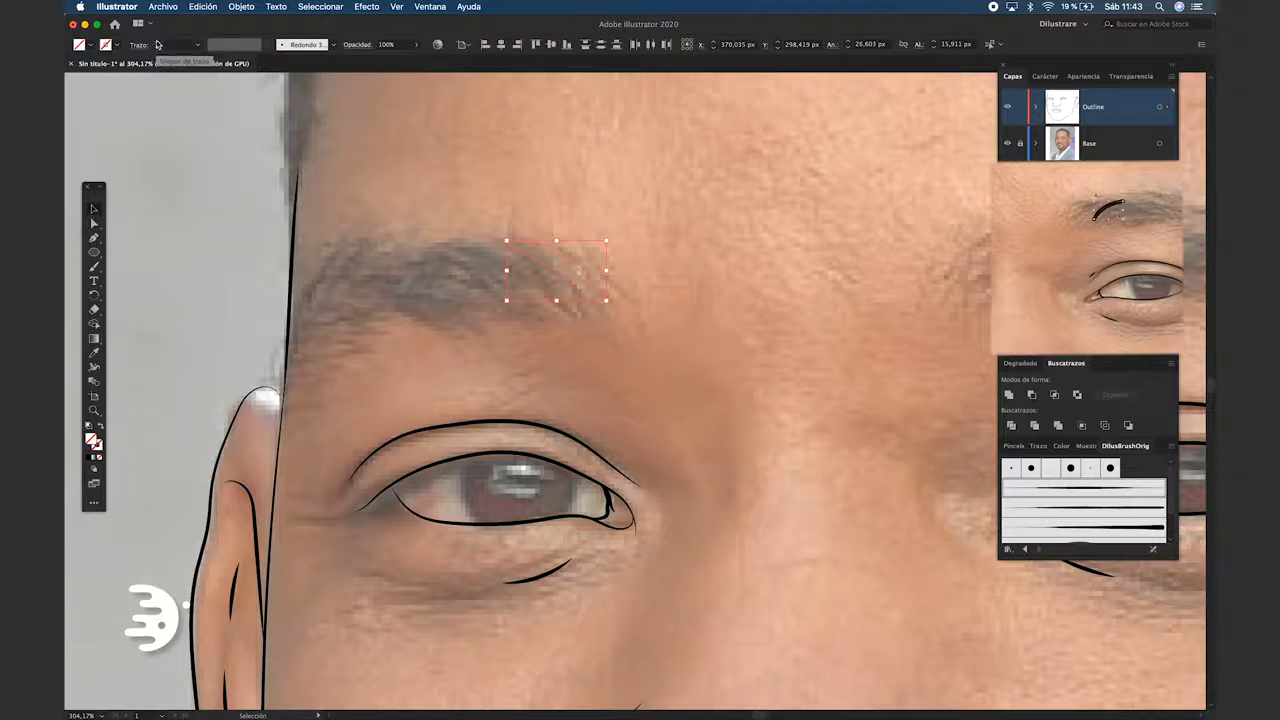
Fill the rest of the left-side eyebrow with short, overlapping 0.25 pt hair strokes following the photo
click(541, 311)
drag(550, 310, 480, 250)
drag(544, 310, 453, 252)
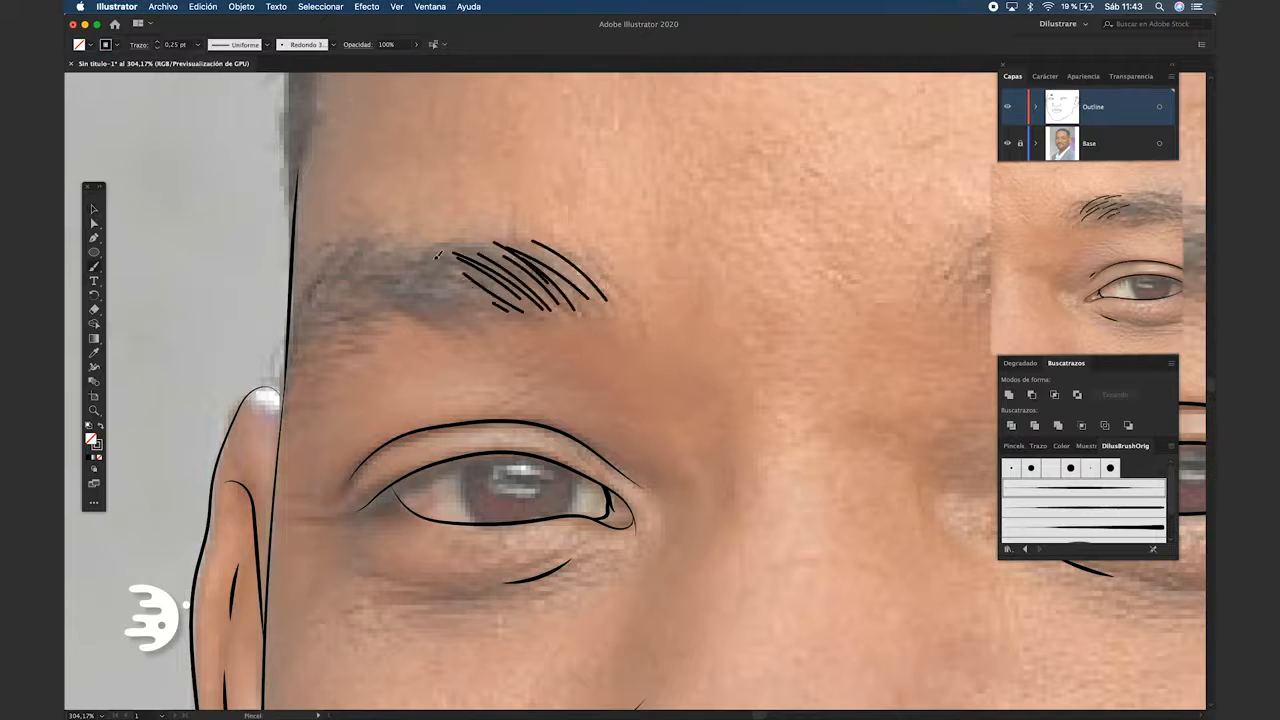
drag(476, 313, 414, 277)
drag(472, 305, 424, 264)
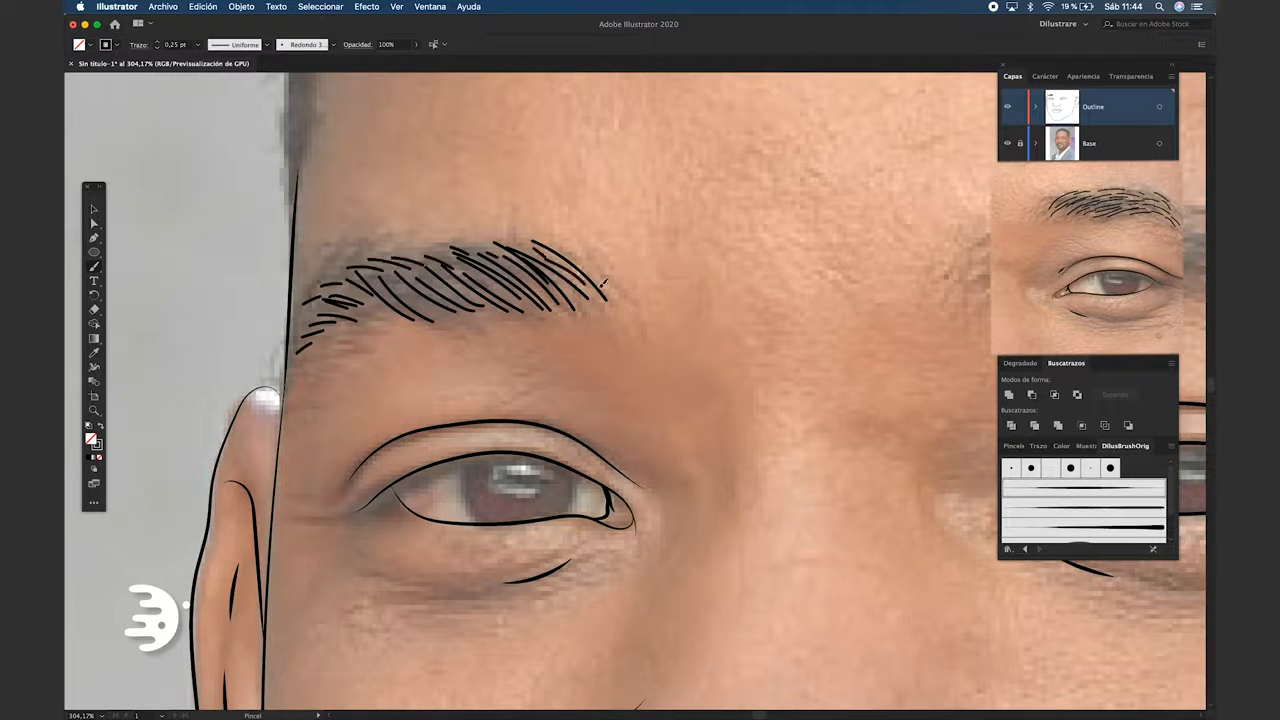
drag(247, 237, 441, 297)
drag(612, 318, 505, 280)
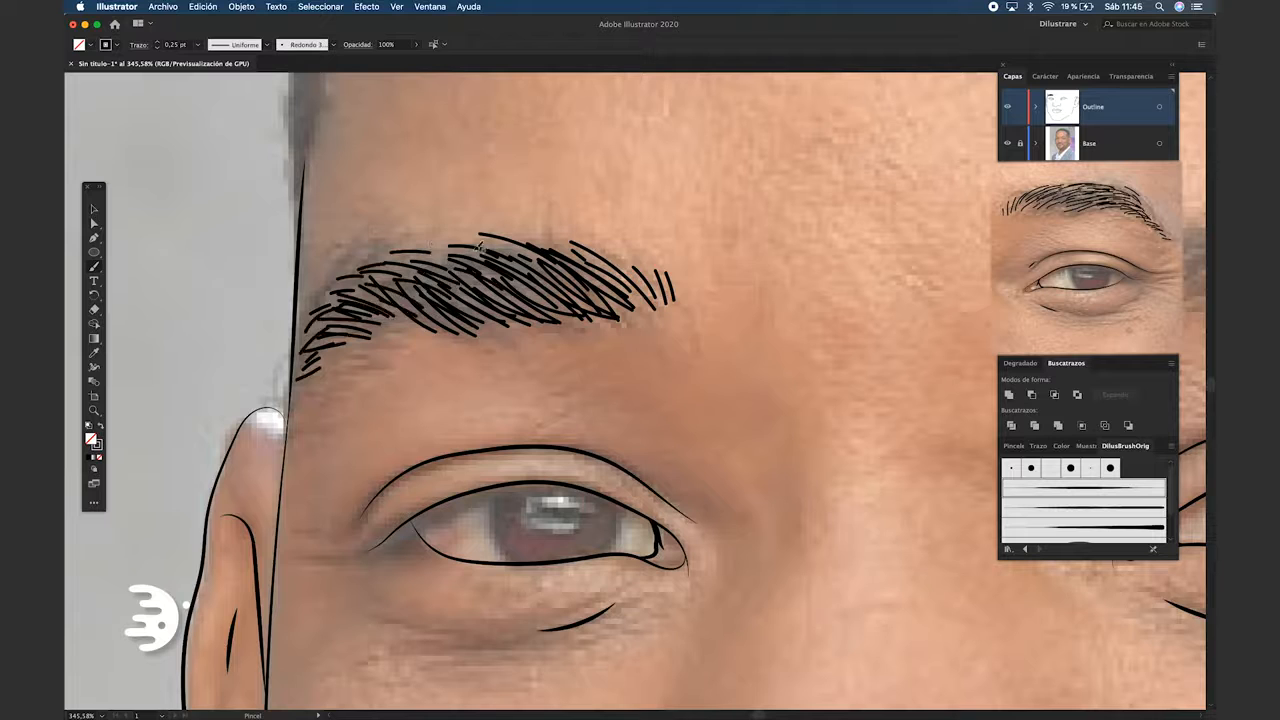
Select the painted eyebrow hairs and apply the Básico brush to them
scroll(390, 255, down, 3)
key(v)
drag(290, 212, 640, 368)
shift+click(319, 208)
click(333, 45)
click(302, 91)
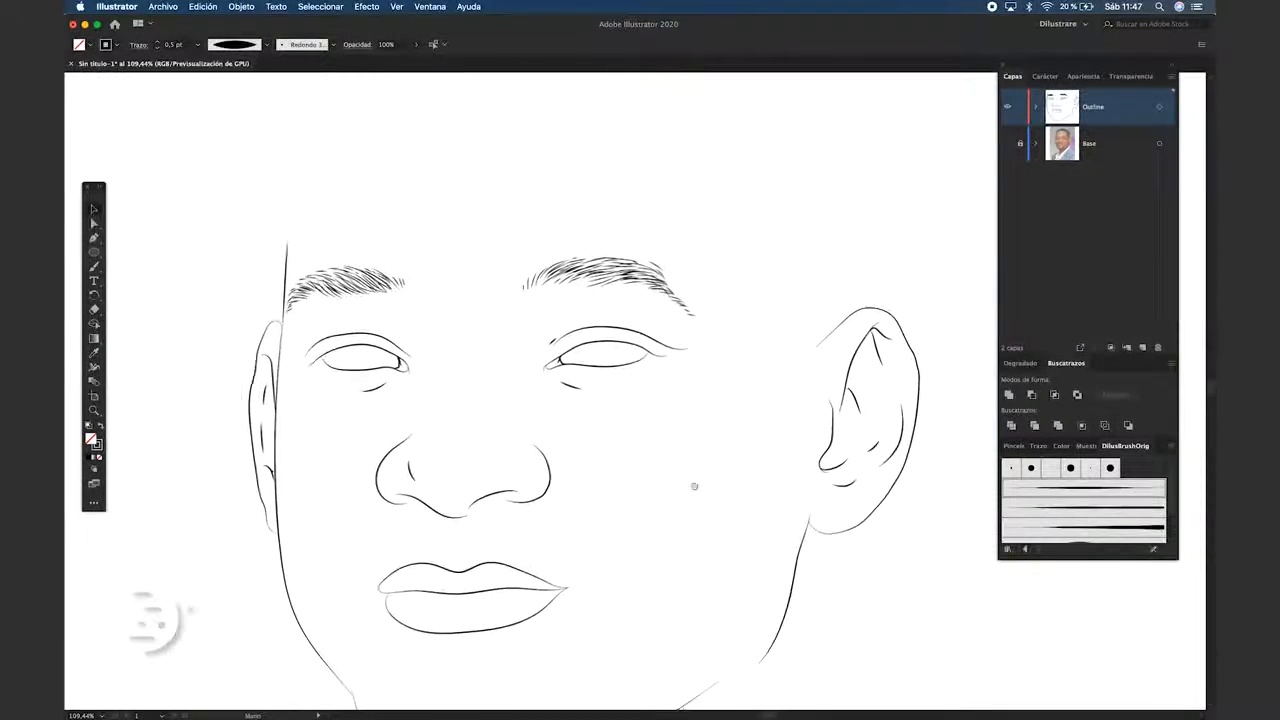
Paint the beard and moustache around the mouth with short 0.25 pt hair strokes following the photo
scroll(694, 486, down, 5)
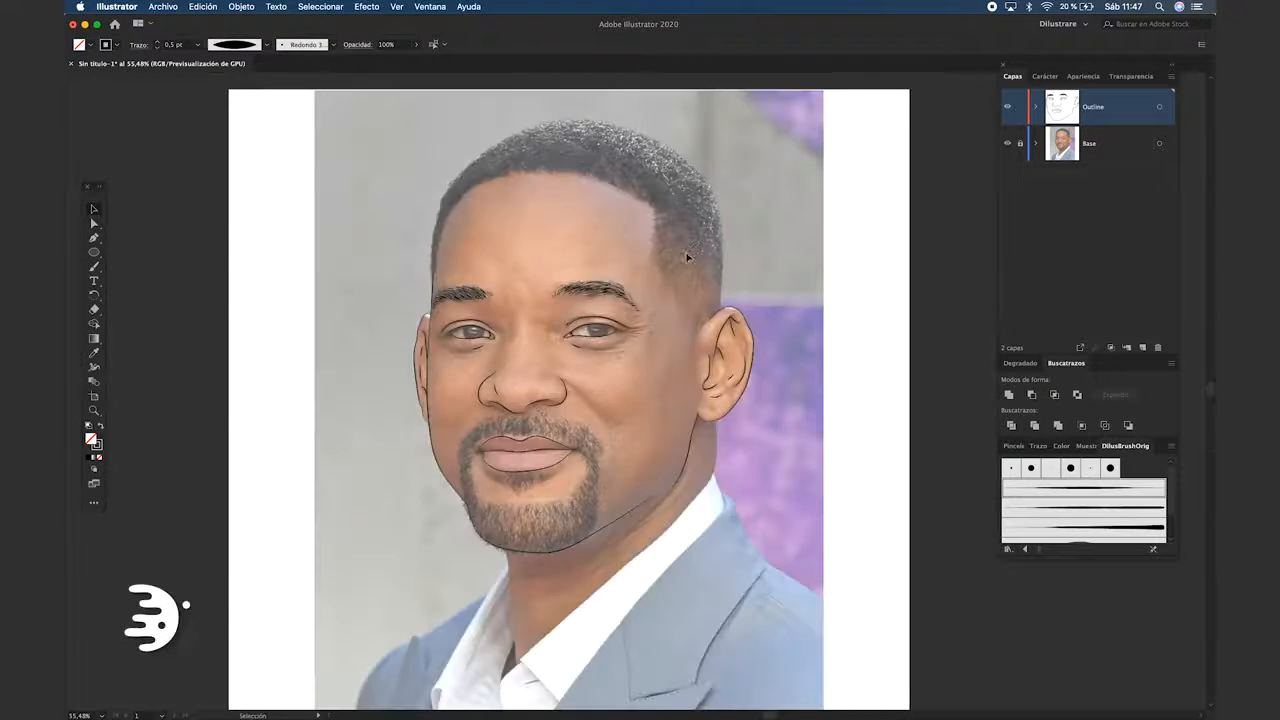
scroll(527, 443, up, 8)
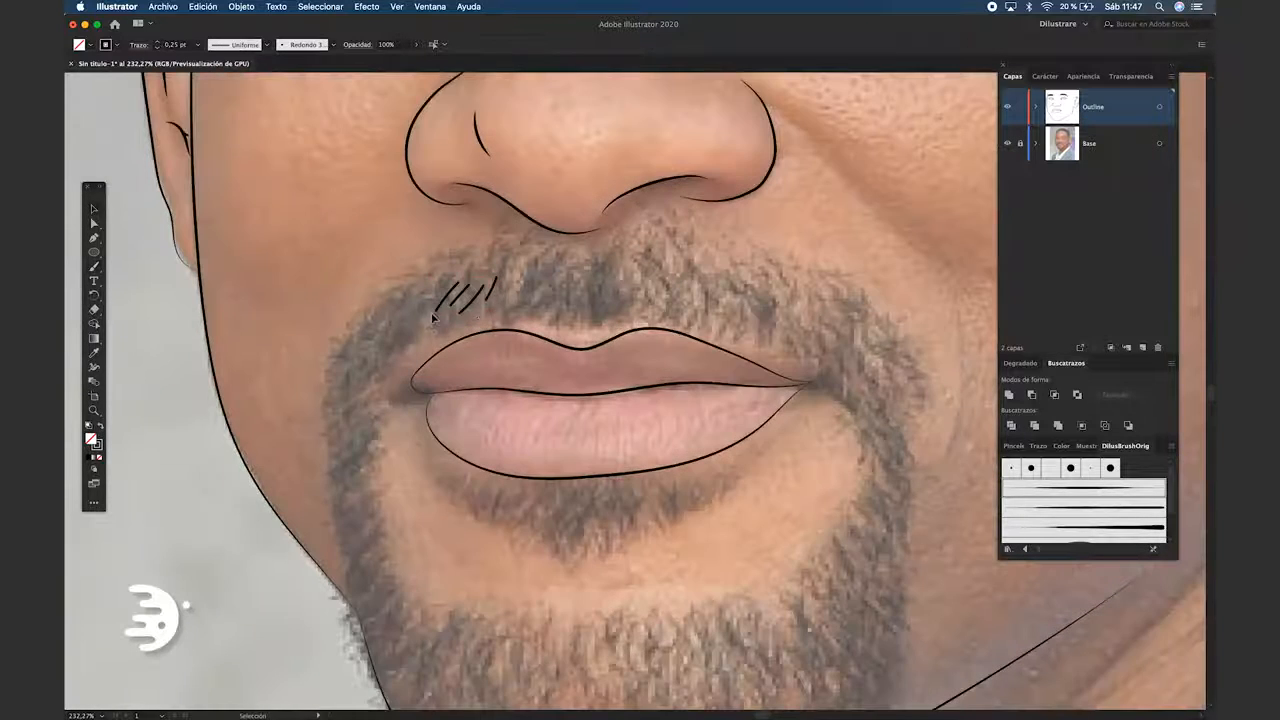
scroll(460, 318, up, 2)
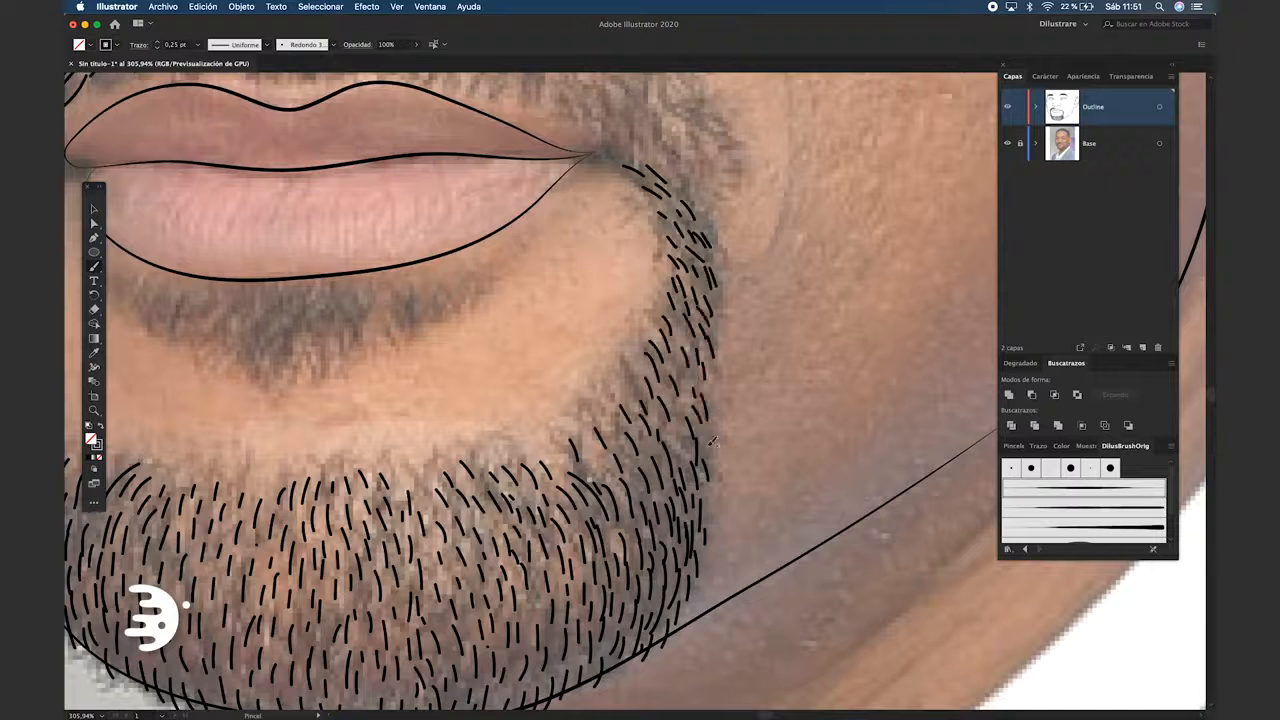
scroll(683, 321, up, 5)
drag(563, 260, 575, 306)
mouse_move(501, 246)
mouse_down()
mouse_move(499, 282)
mouse_move(457, 284)
mouse_up()
mouse_move(450, 280)
mouse_down()
mouse_move(490, 263)
mouse_move(413, 283)
mouse_up()
drag(385, 260, 554, 257)
drag(513, 183, 507, 204)
drag(580, 230, 495, 300)
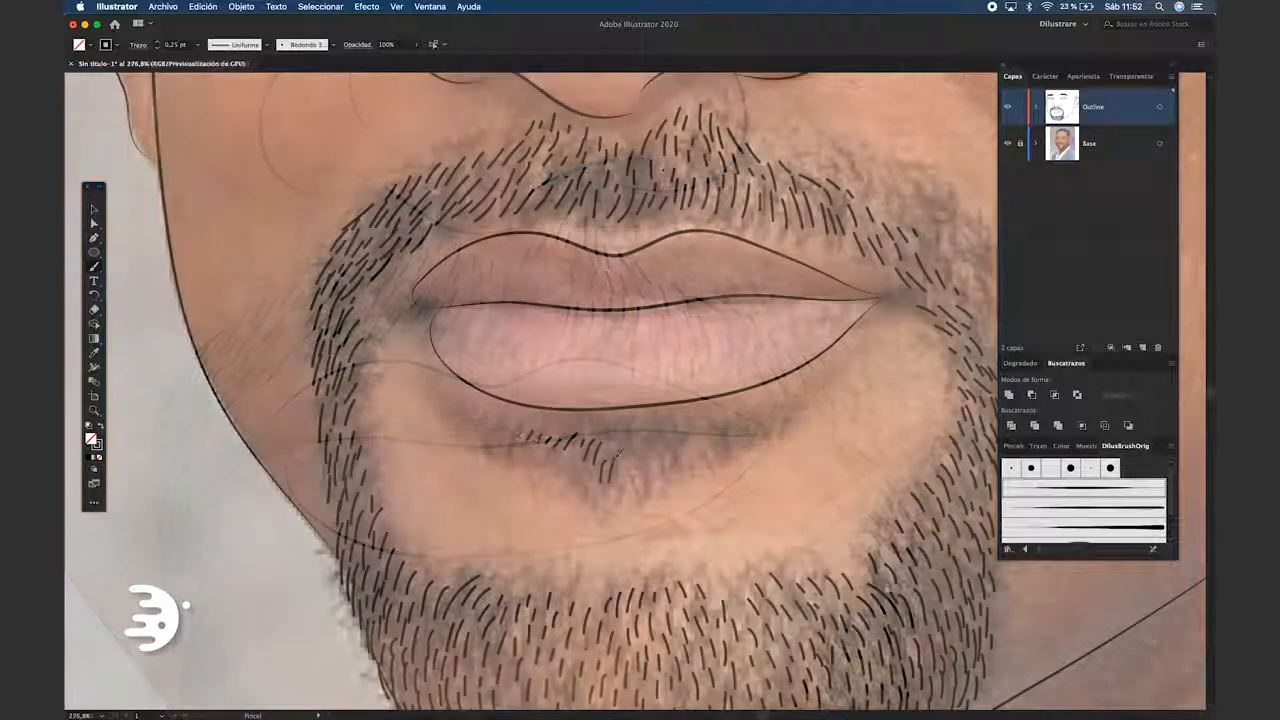
Paint short 0.25 pt hair strokes for the small beard patch beneath the lower lip
drag(625, 472, 630, 446)
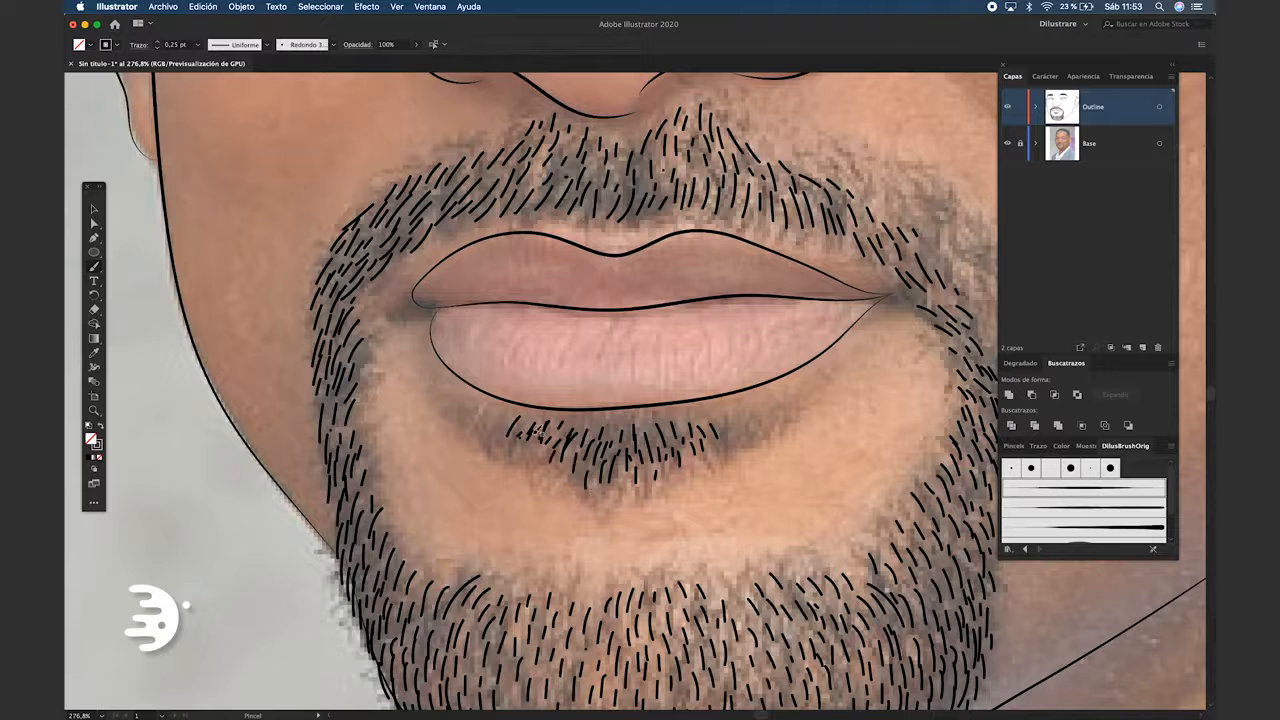
drag(668, 440, 656, 424)
drag(690, 464, 684, 444)
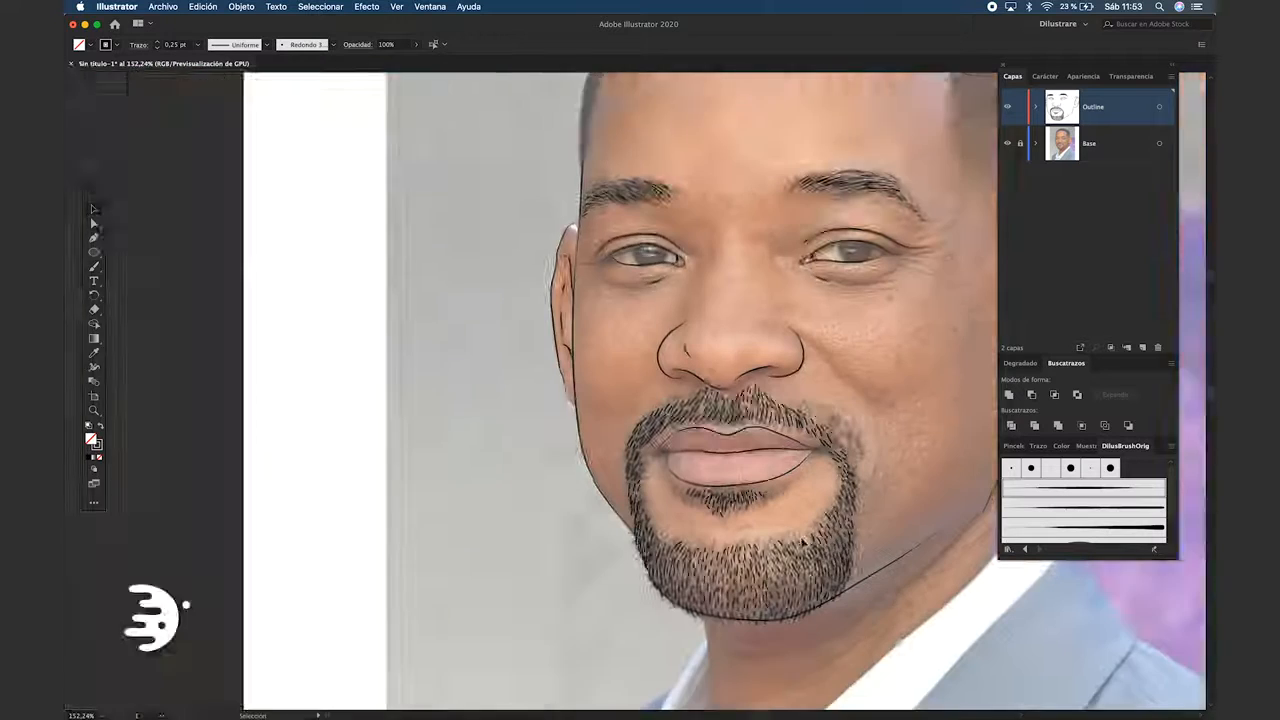
Select the beard and moustache hairs, apply the width profile tapered at both ends, and adjust their stroke weight
key(super+a)
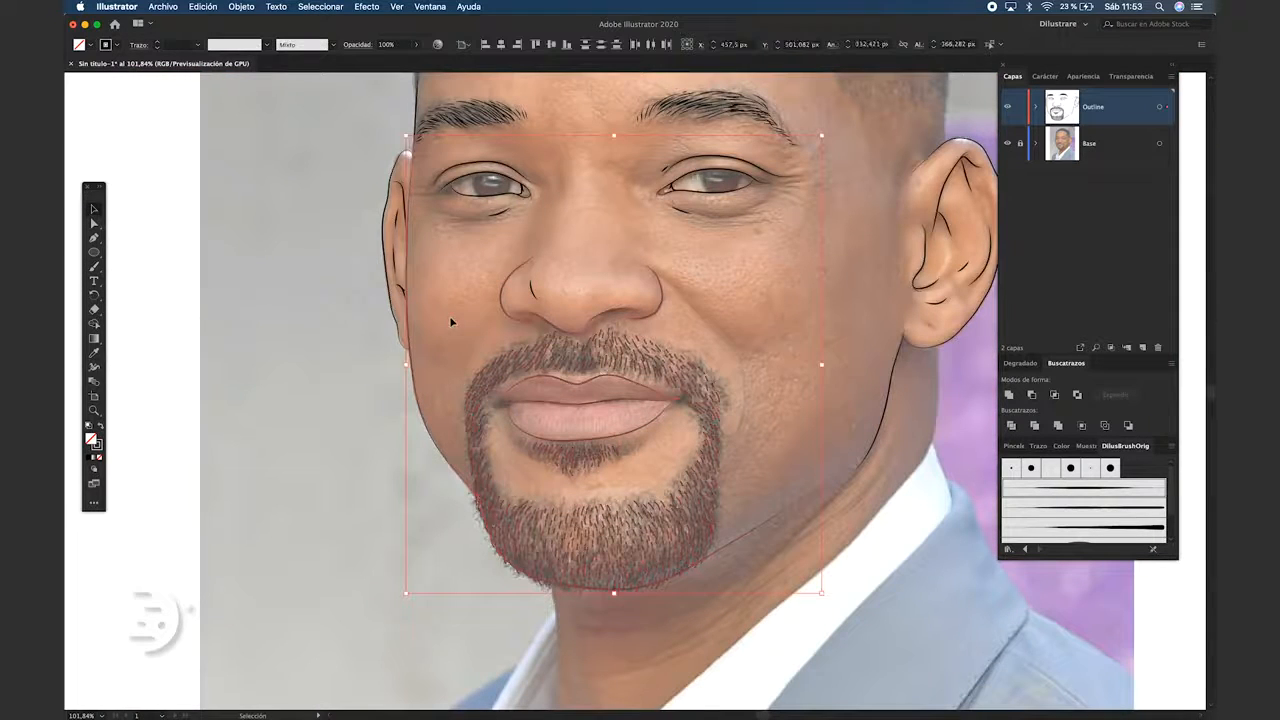
click(235, 44)
click(230, 82)
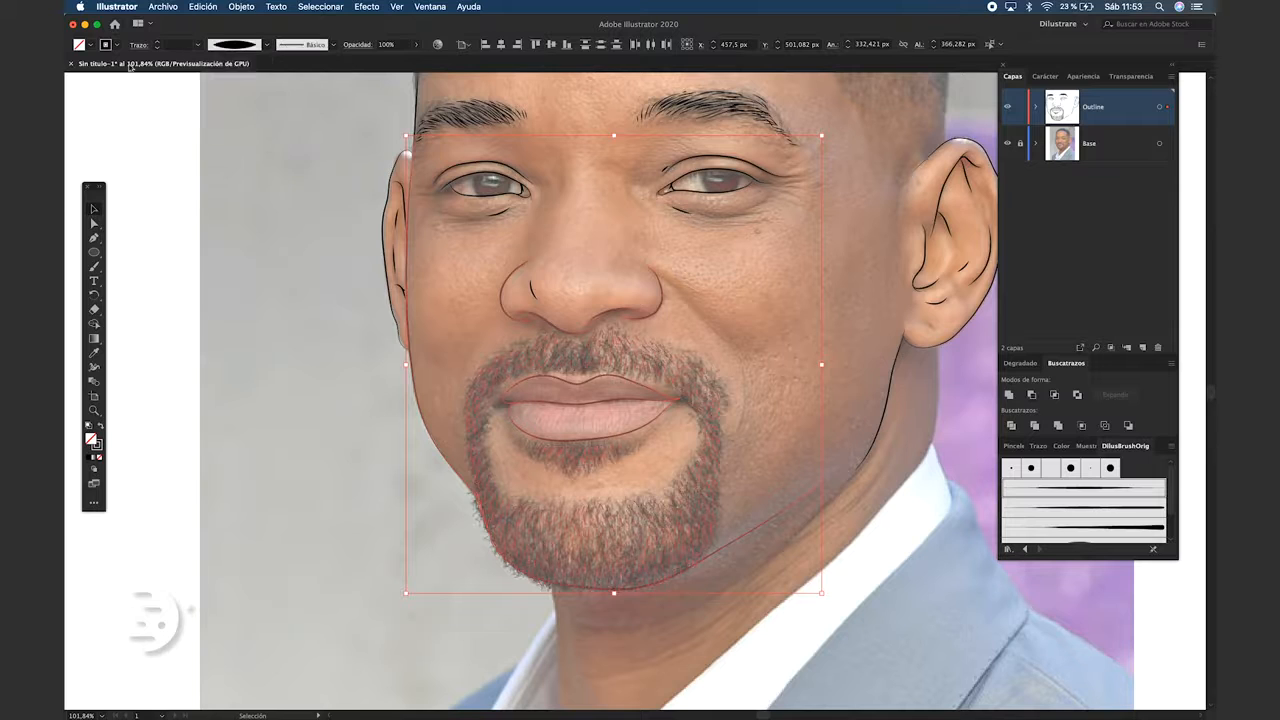
click(157, 45)
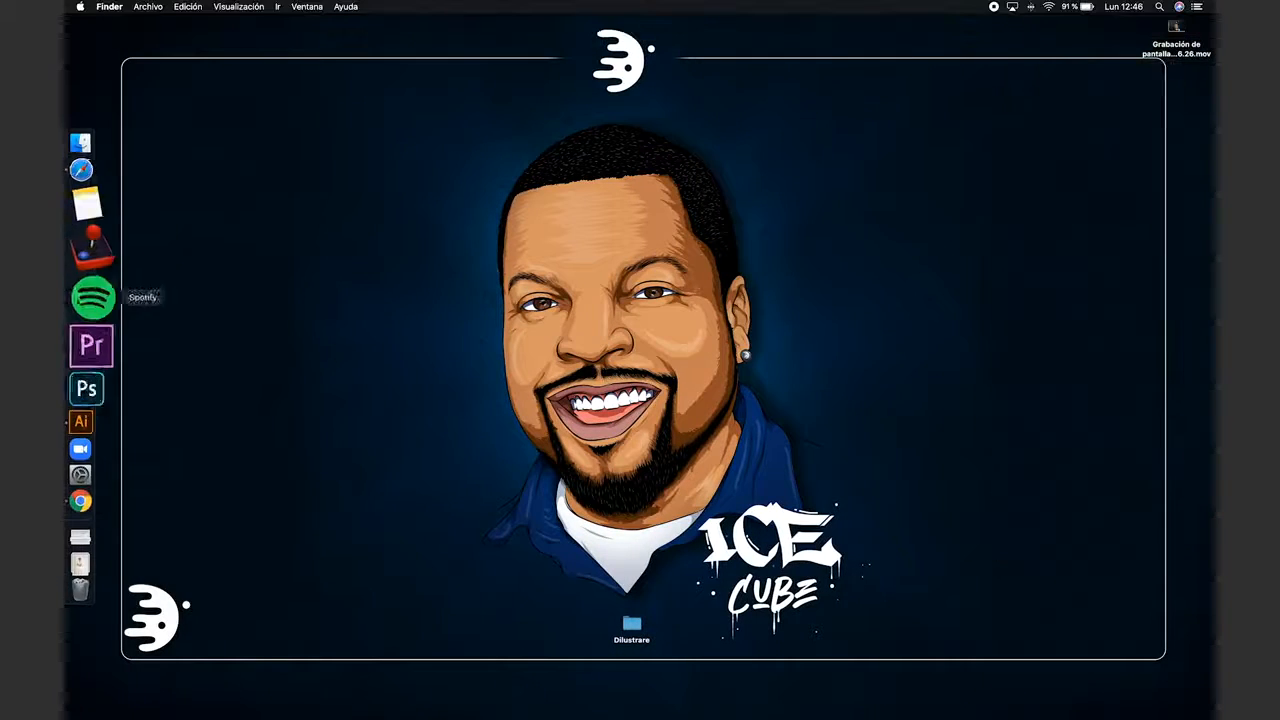
Switch to Freepik in Safari, search for "drop" and refine the search with "chocolate"
click(93, 218)
click(590, 258)
text(drop)
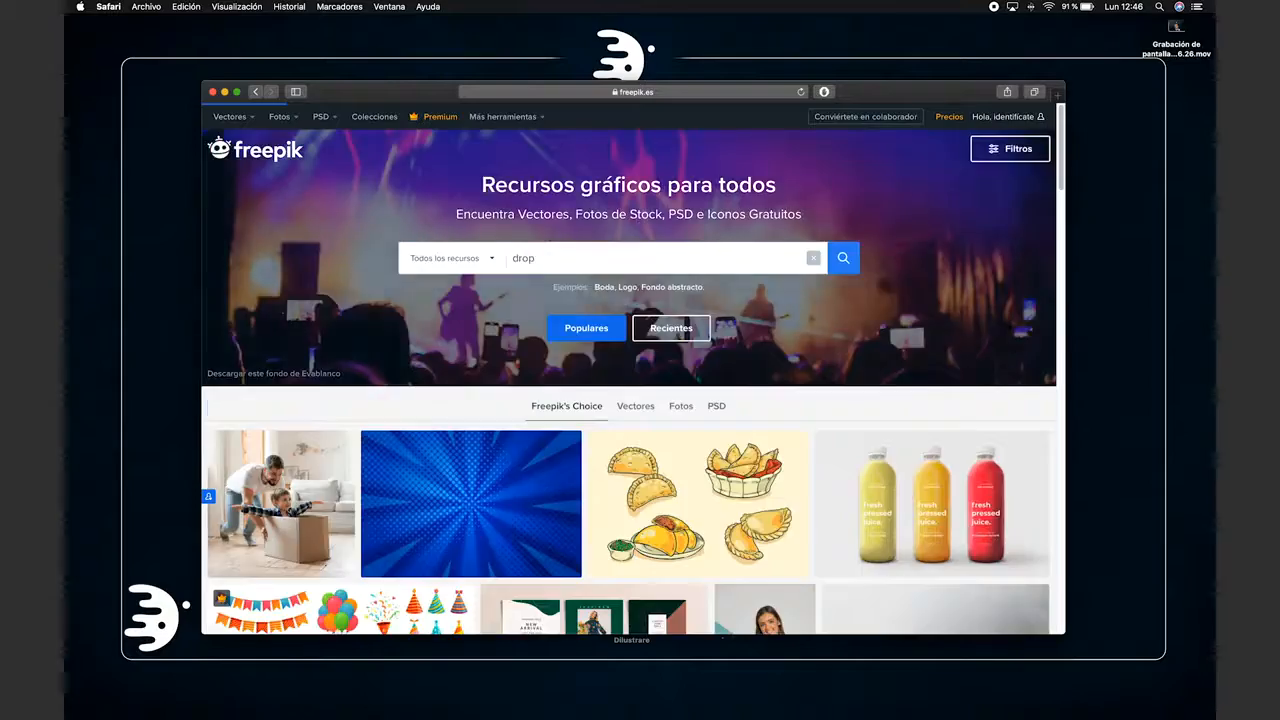
key(Return)
click(480, 149)
text(chocolate)
key(Return)
Browse to the second page of results, open the cream-coloured drip image and take it back to Illustrator
scroll(628, 302, down, 10)
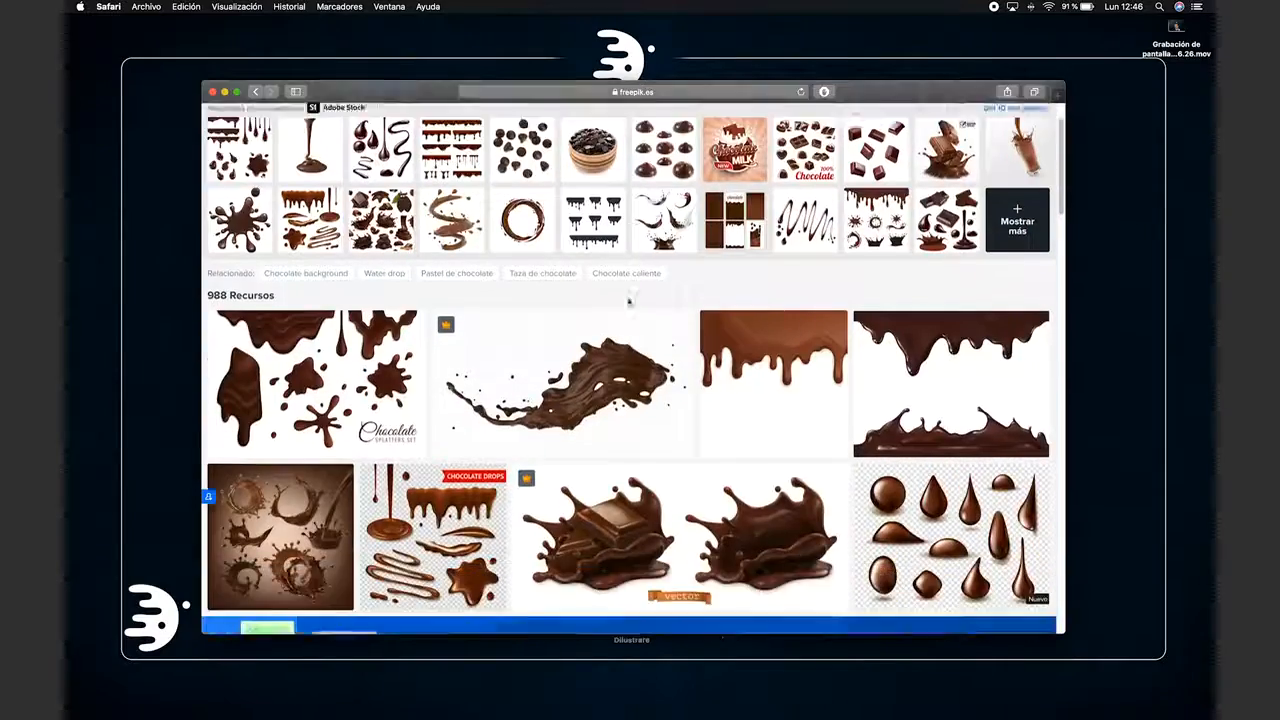
scroll(628, 302, down, 20)
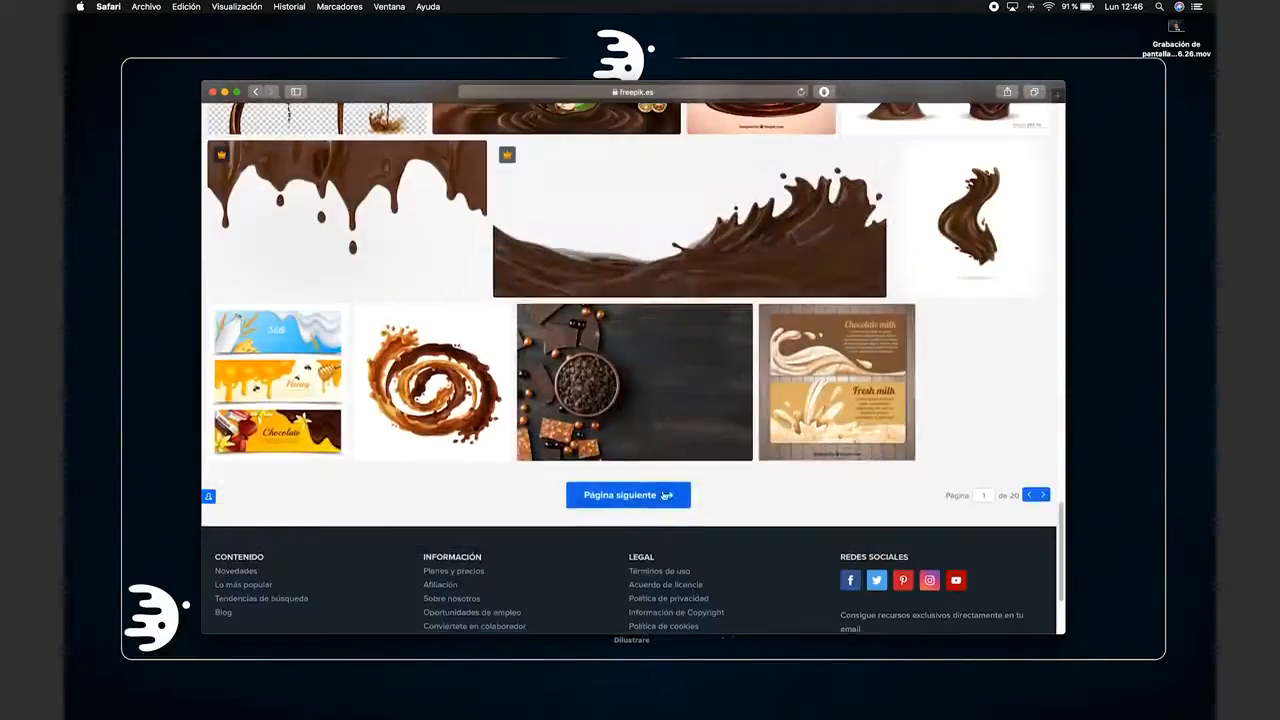
click(660, 500)
scroll(975, 400, down, 1)
click(975, 390)
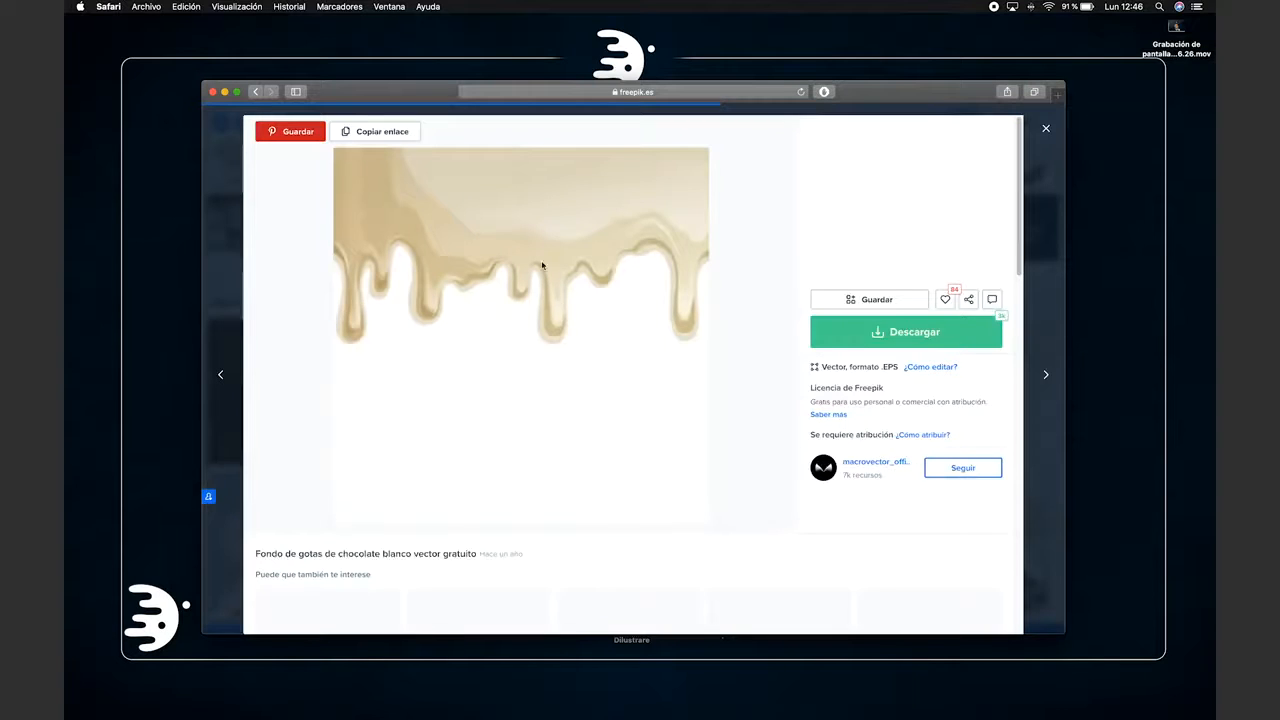
drag(545, 255, 617, 350)
key(super+Tab)
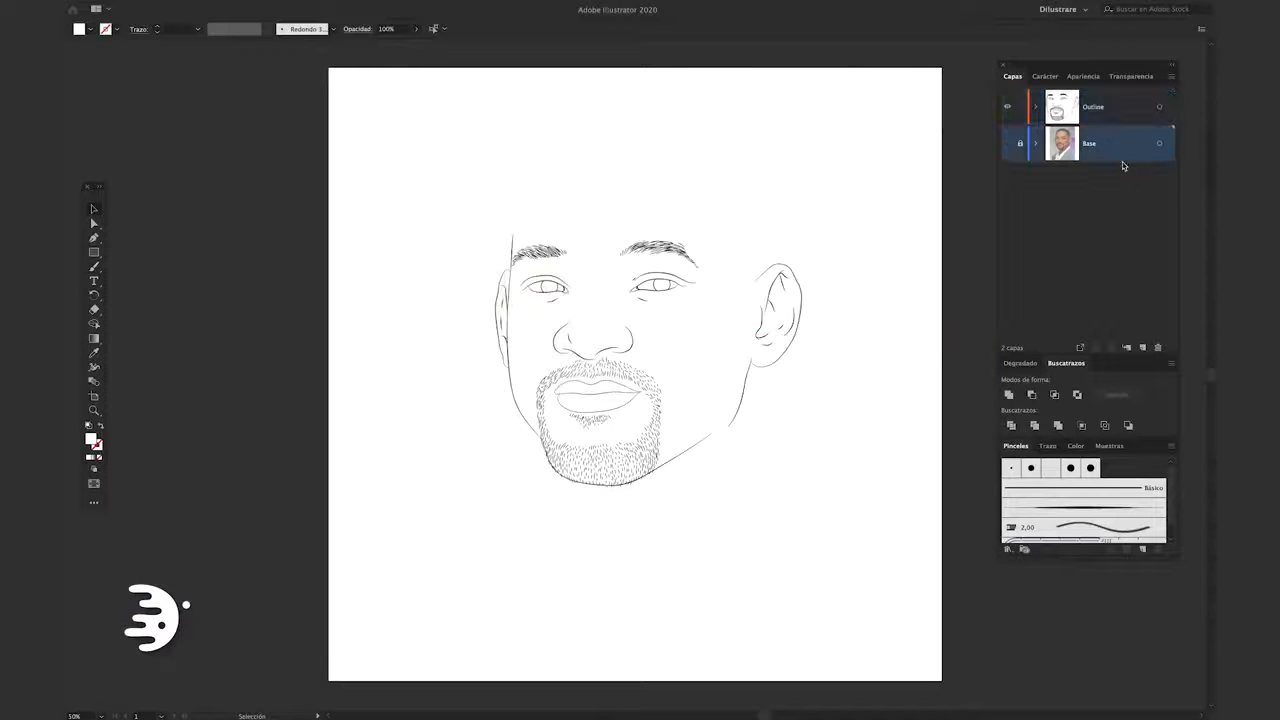
Paste the drip image on its own layer between Outline and Base, move it over the chin, and show the Base photo
key(super+f)
drag(852, 462, 746, 536)
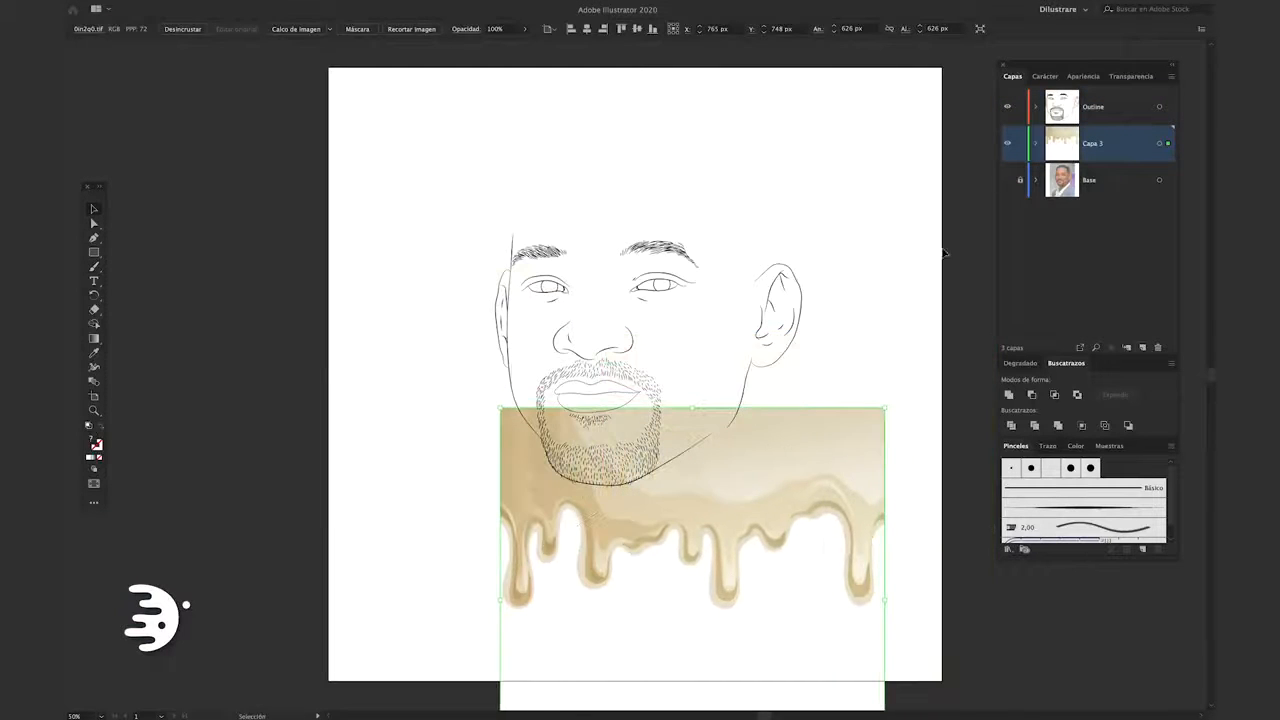
click(1006, 180)
scroll(900, 280, down, 3)
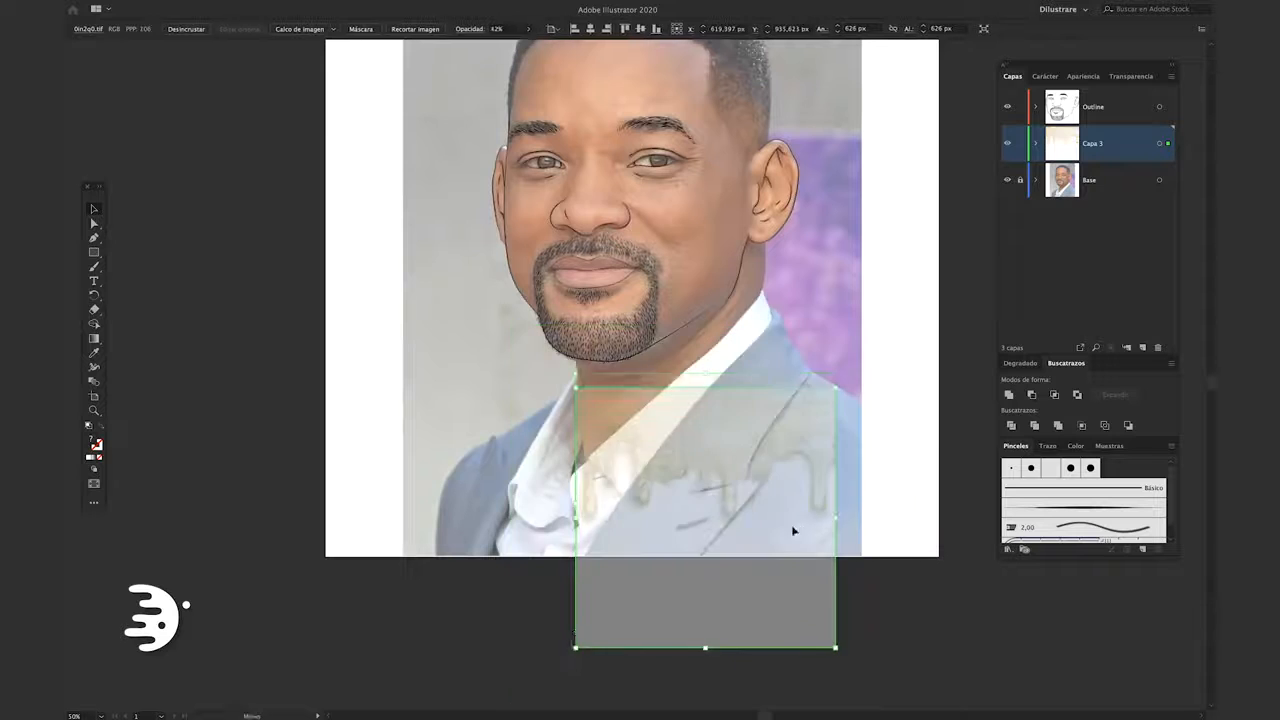
Scale the drip image down to about 326 px wide, place it below the chin, and set its opacity to 88%
drag(836, 648, 774, 603)
click(529, 29)
drag(500, 43, 513, 43)
scroll(757, 323, up, 3)
scroll(740, 260, up, 1)
click(740, 260)
click(603, 443)
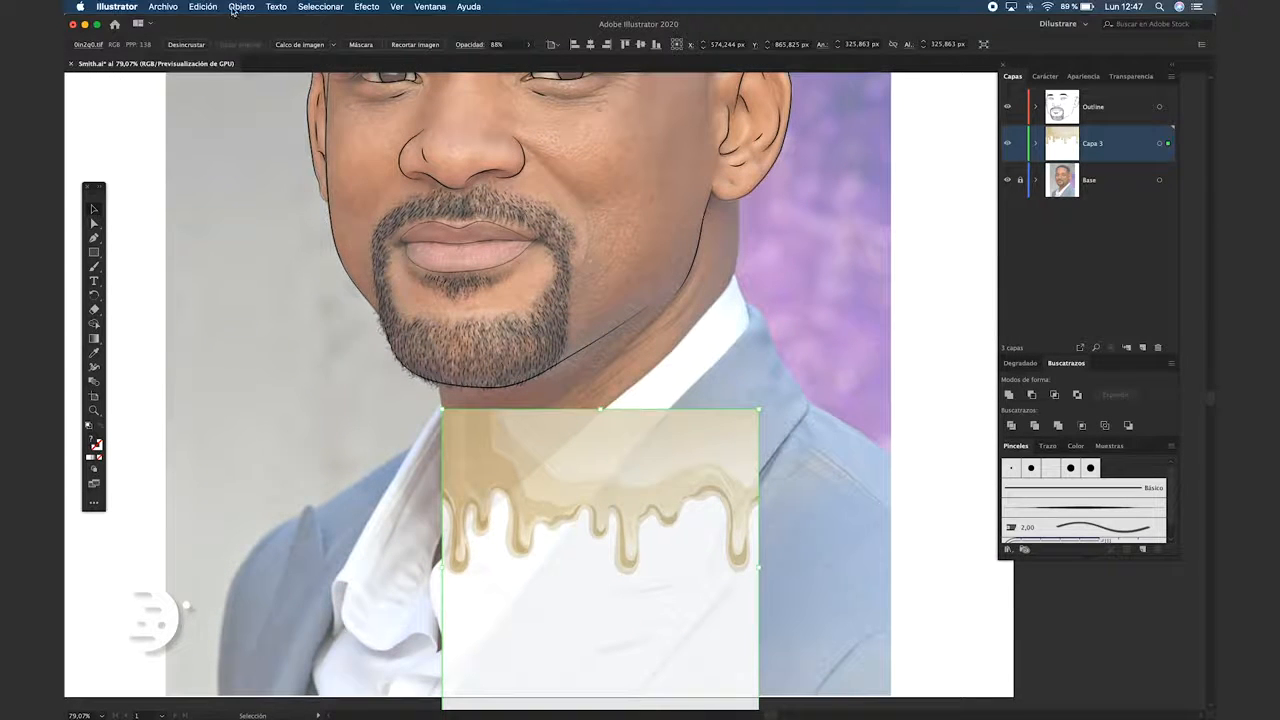
Apply an envelope distortion mesh with 1 row and 1 column to the drip image
click(236, 8)
mouse_move(364, 320)
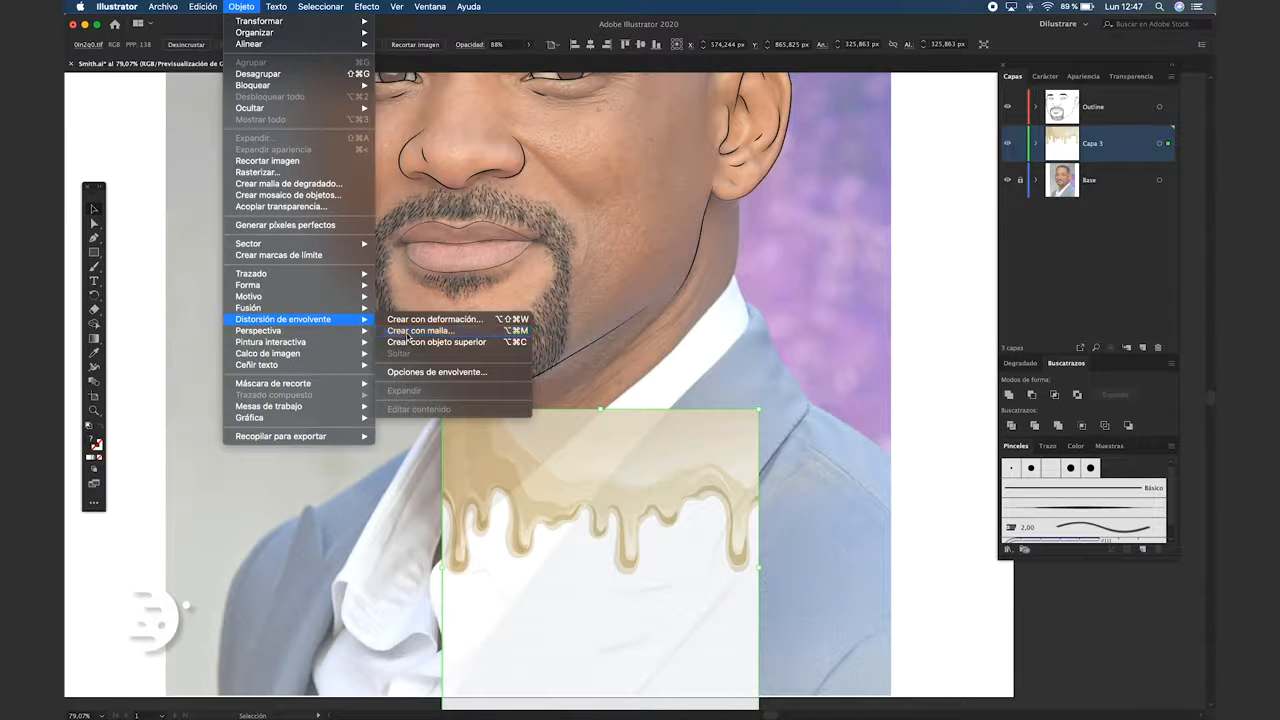
click(409, 333)
key(Tab)
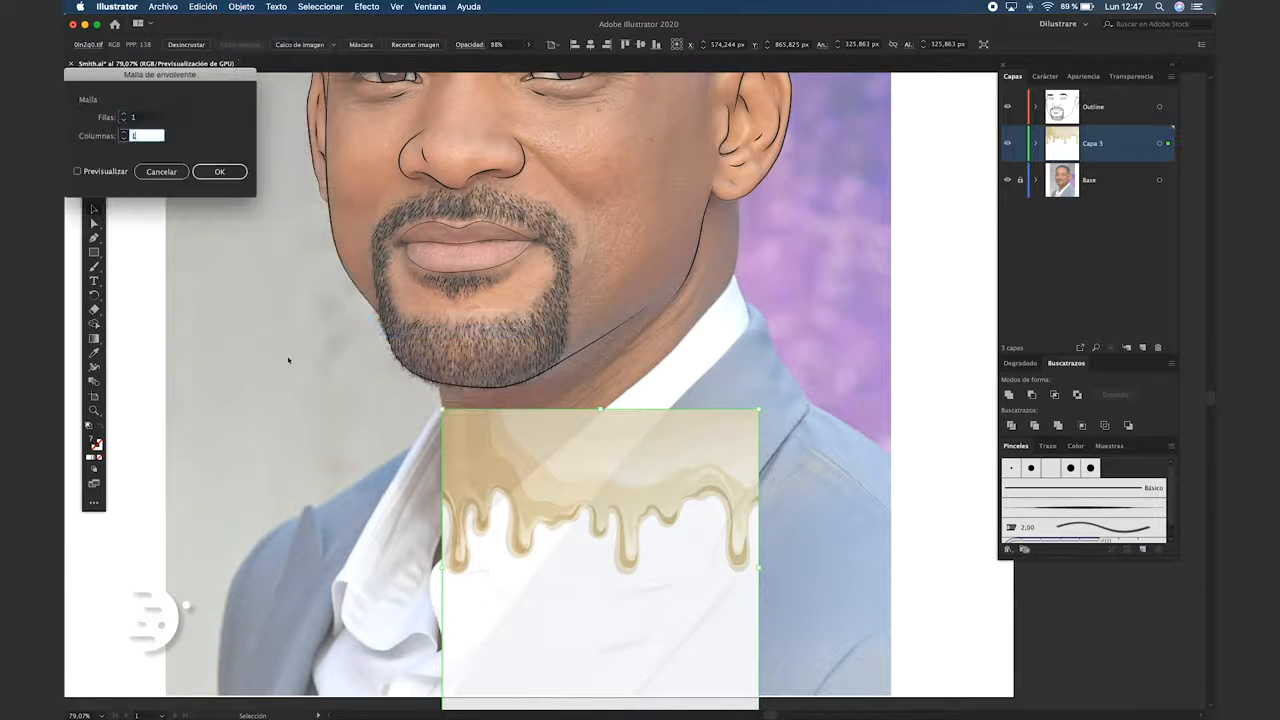
click(238, 176)
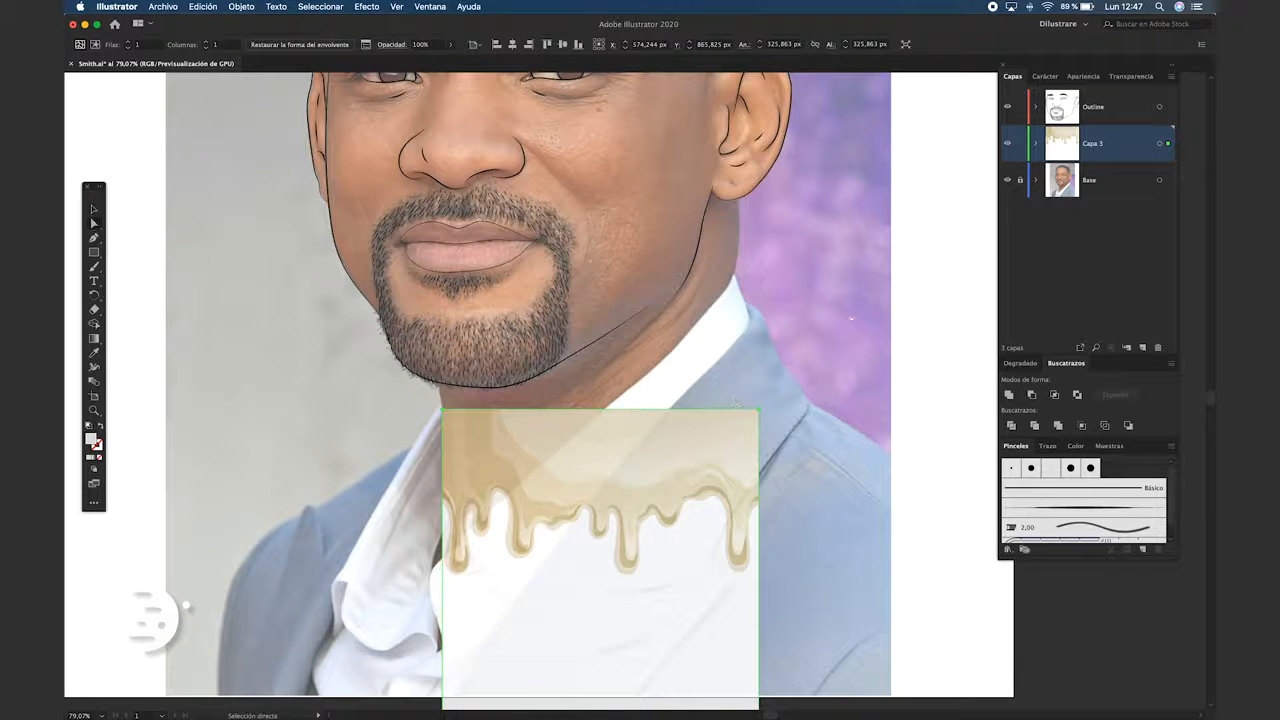
Reshape the envelope's corners with Direct Selection so the drip image follows the slope of the jaw and neck
click(92, 221)
drag(758, 409, 735, 275)
scroll(647, 331, down, 5)
mouse_move(736, 555)
mouse_down()
mouse_move(729, 171)
mouse_move(720, 366)
mouse_up()
Draw the neck's left contour on the Outline layer with the Paintbrush, from the beard down into the first drip
key(b)
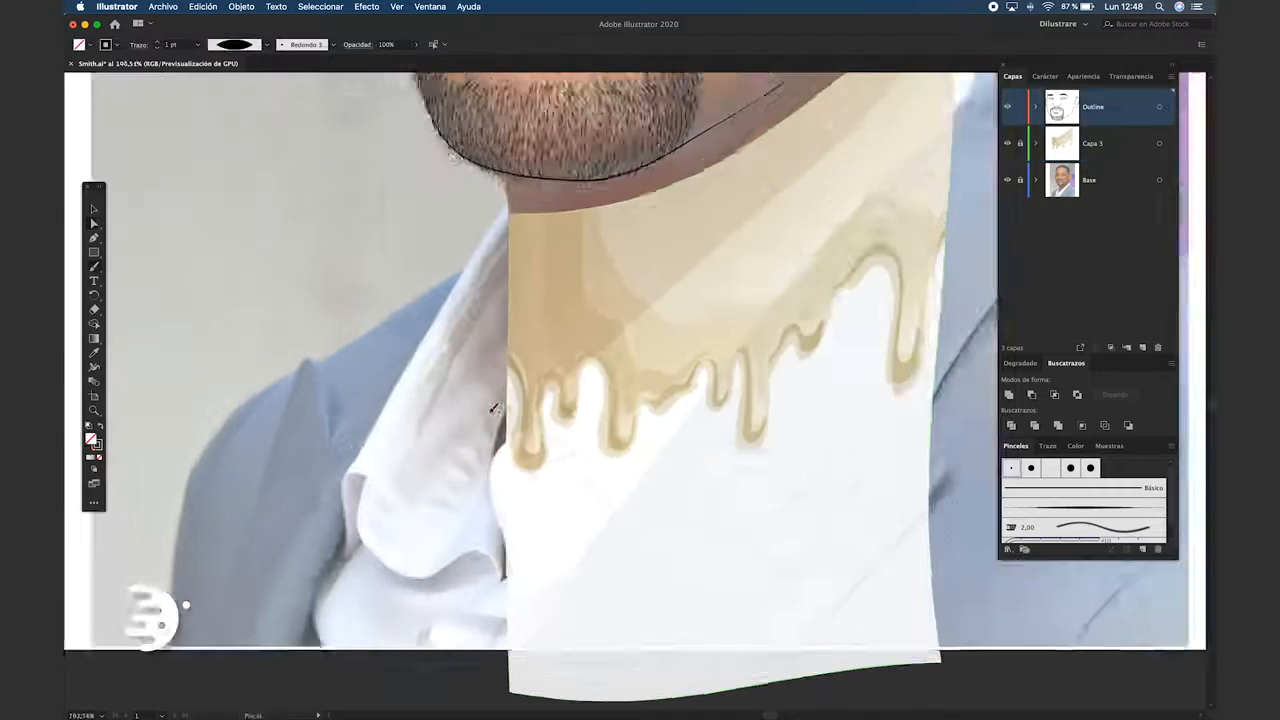
scroll(493, 408, up, 2)
drag(538, 505, 509, 363)
drag(507, 192, 492, 72)
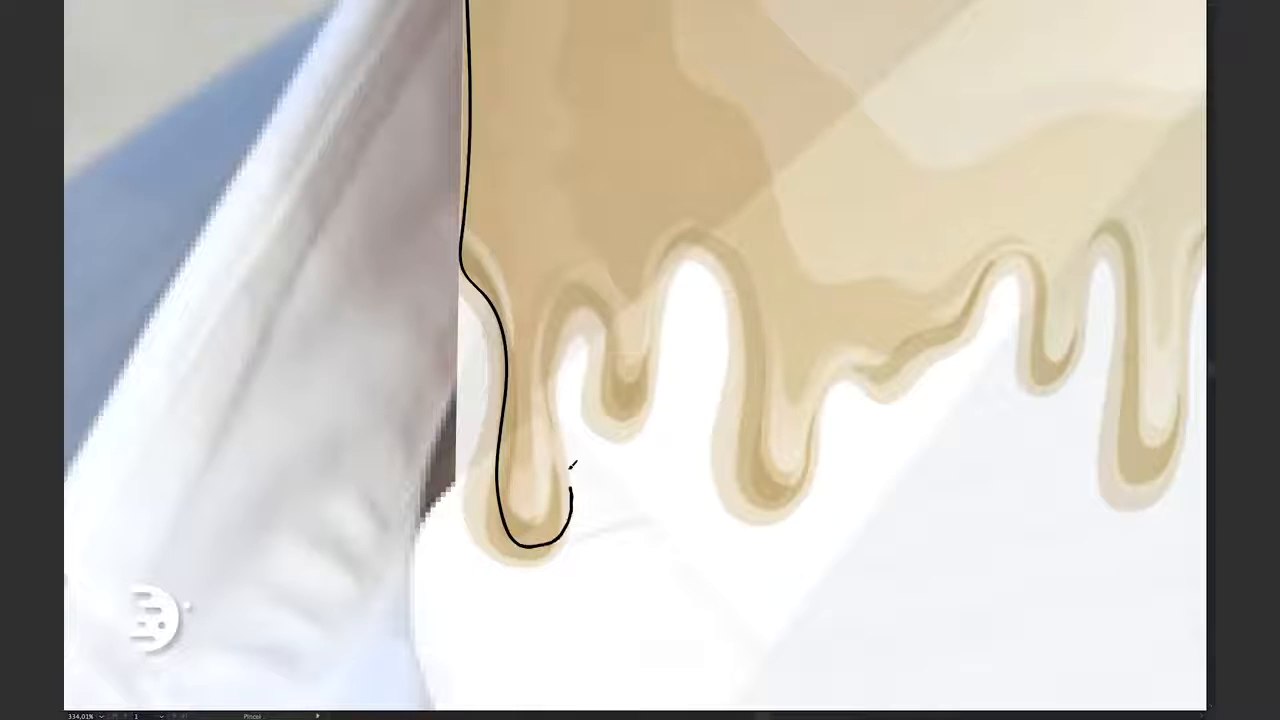
Trace the remaining drips across the neck with the brush, up to the contour below the ear
mouse_move(580, 440)
mouse_down()
mouse_move(618, 238)
mouse_move(986, 251)
mouse_up()
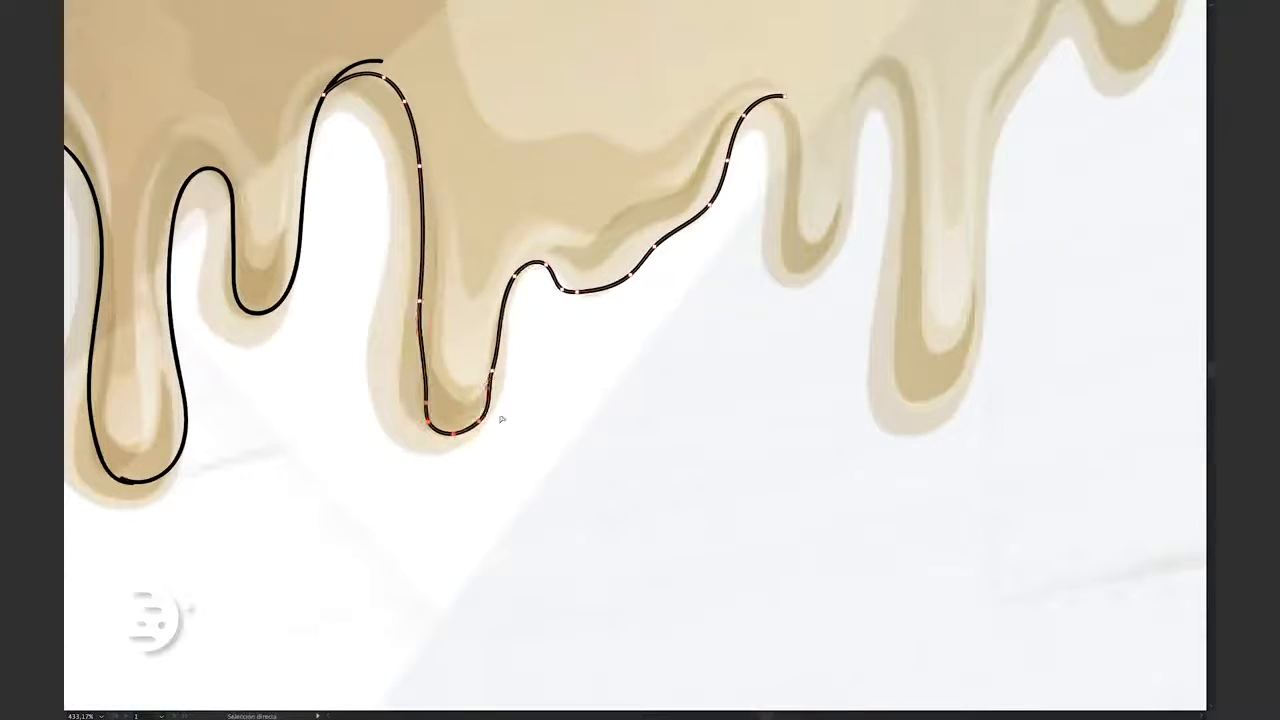
click(740, 137)
drag(770, 295, 825, 292)
drag(855, 92, 907, 102)
click(870, 438)
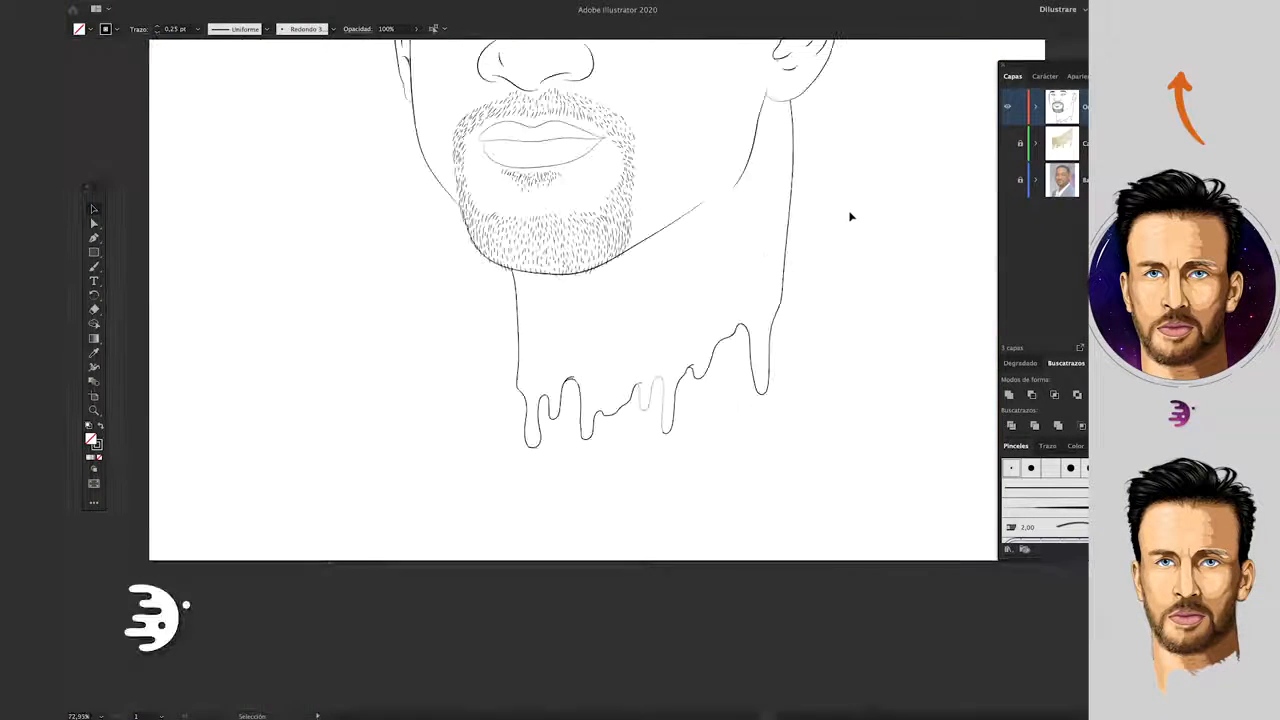
Select the dripping lower edge of the neck lines and move it up closer to the chin
key(ctrl+0)
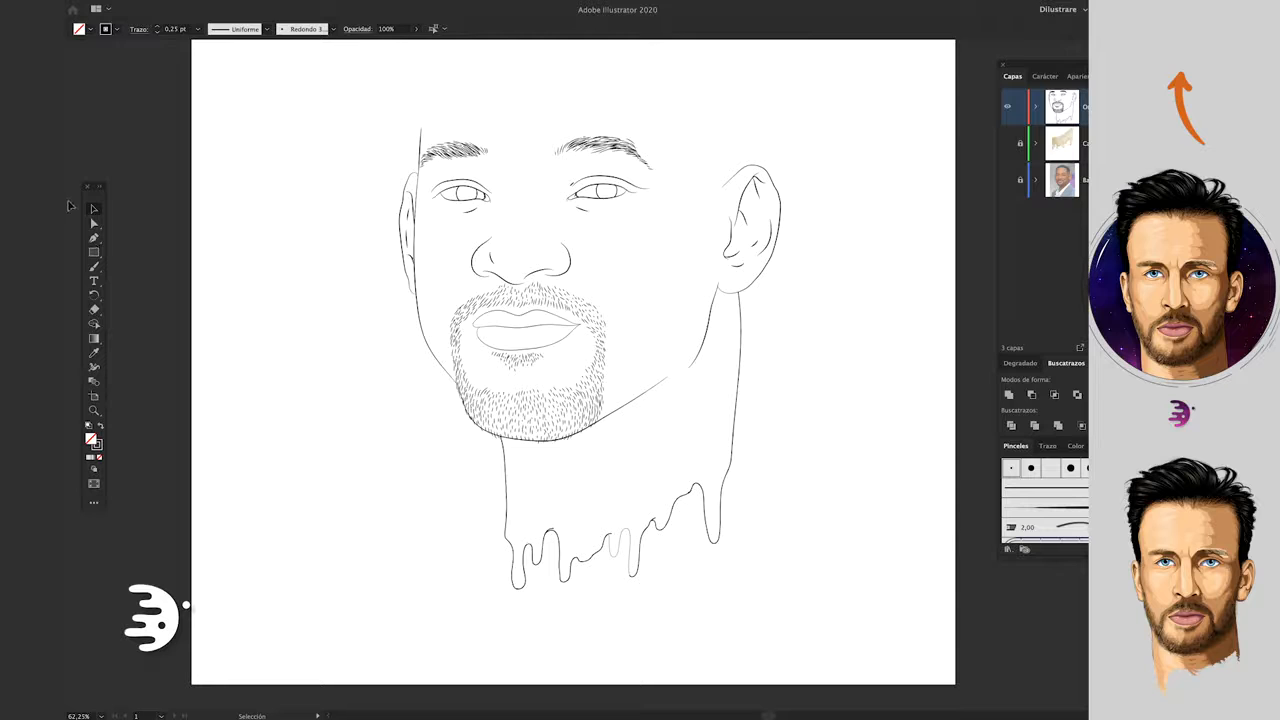
drag(829, 637, 462, 463)
drag(718, 539, 718, 476)
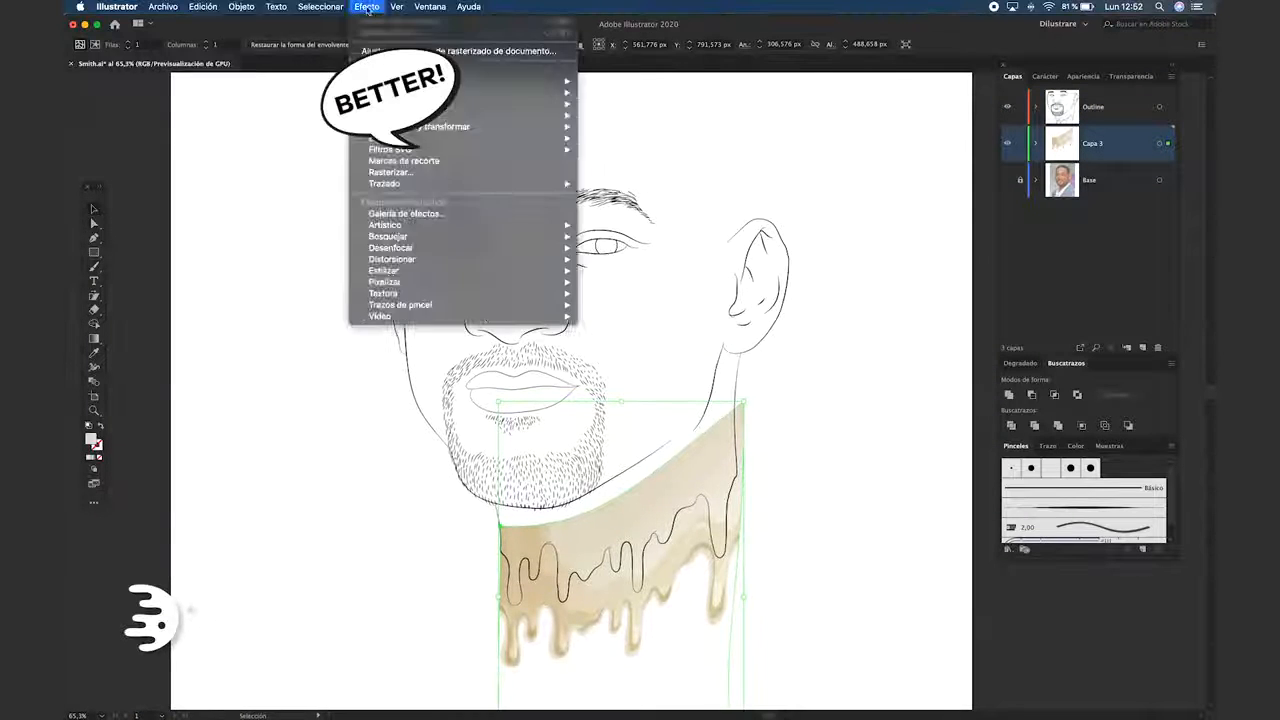
Reflect the drip image across the vertical axis and reshape its envelope to fit the neck
mouse_move(255, 28)
click(400, 63)
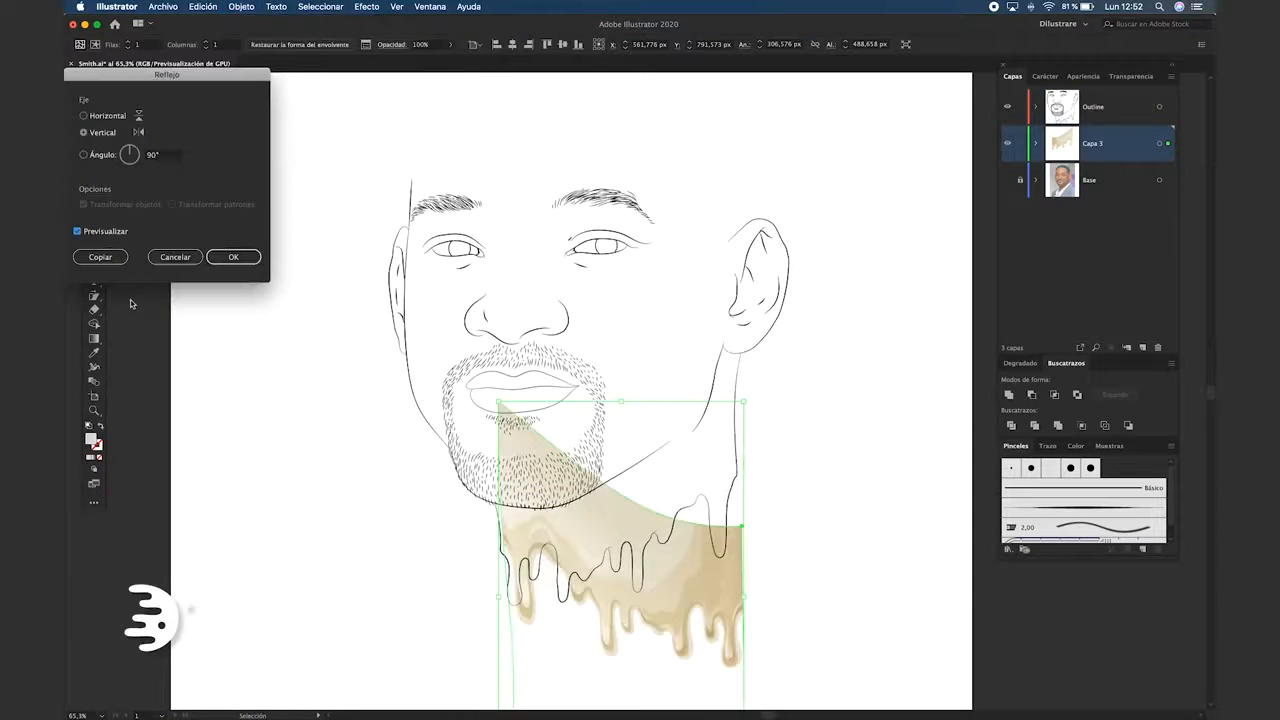
click(97, 118)
click(233, 257)
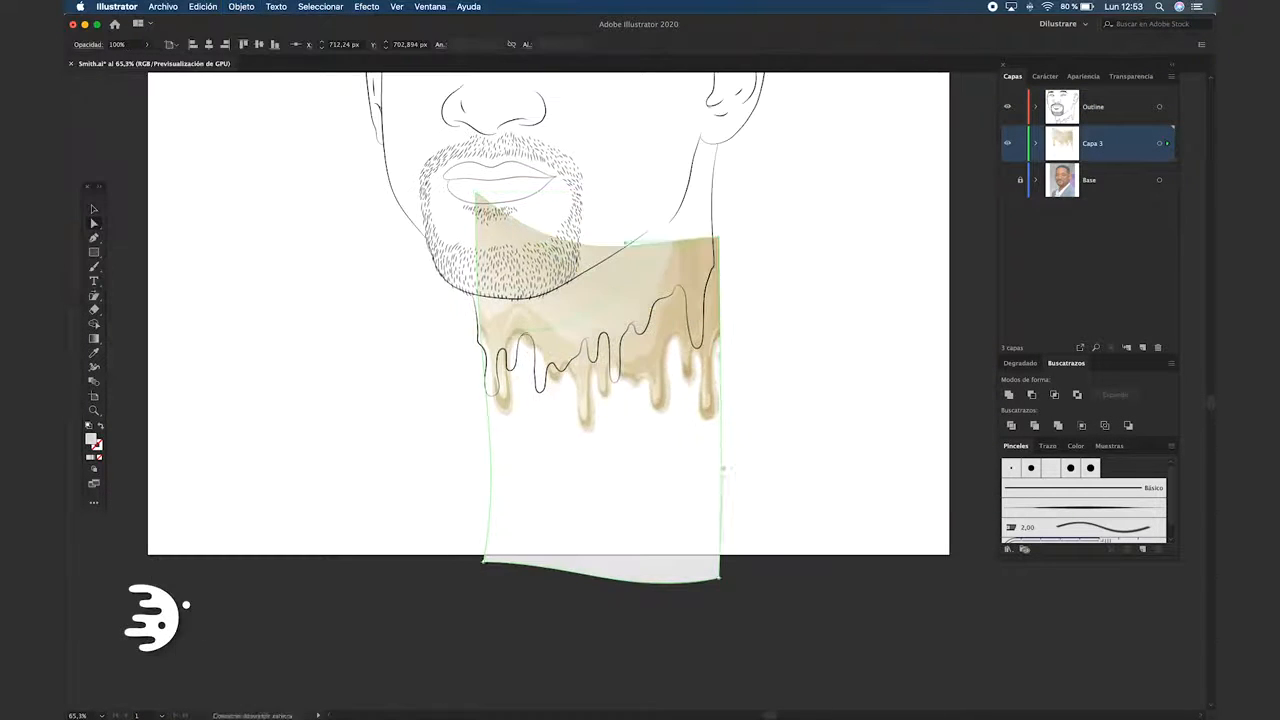
drag(715, 375, 709, 385)
drag(588, 553, 674, 512)
click(674, 512)
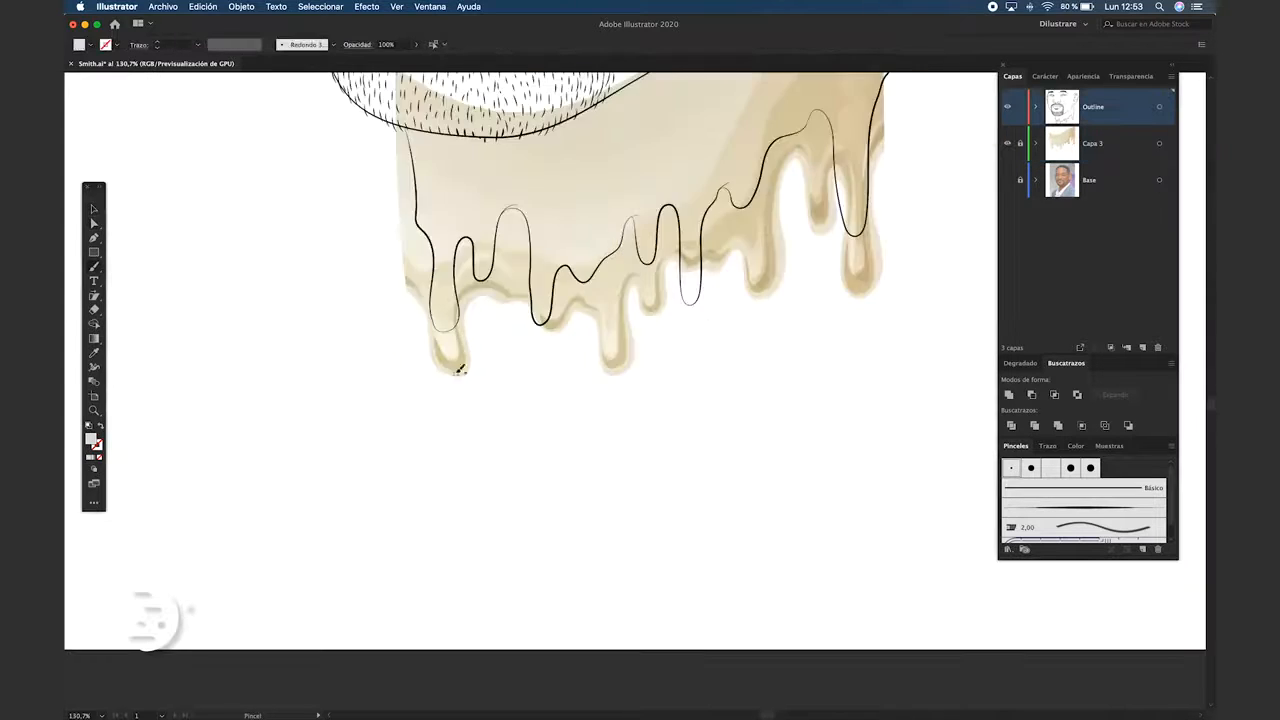
Trace a second, lower row of drips over the mirrored image with the Paintbrush, joining it to the neck contours
drag(602, 296, 470, 331)
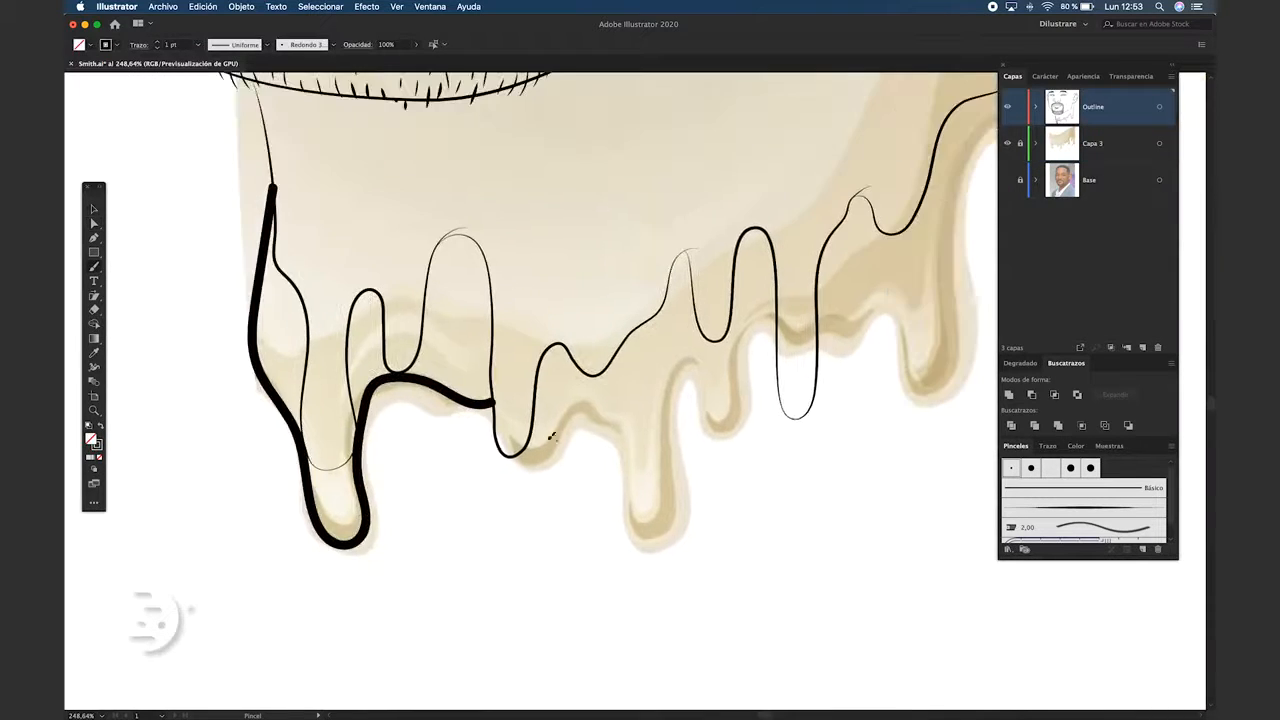
drag(500, 457, 771, 386)
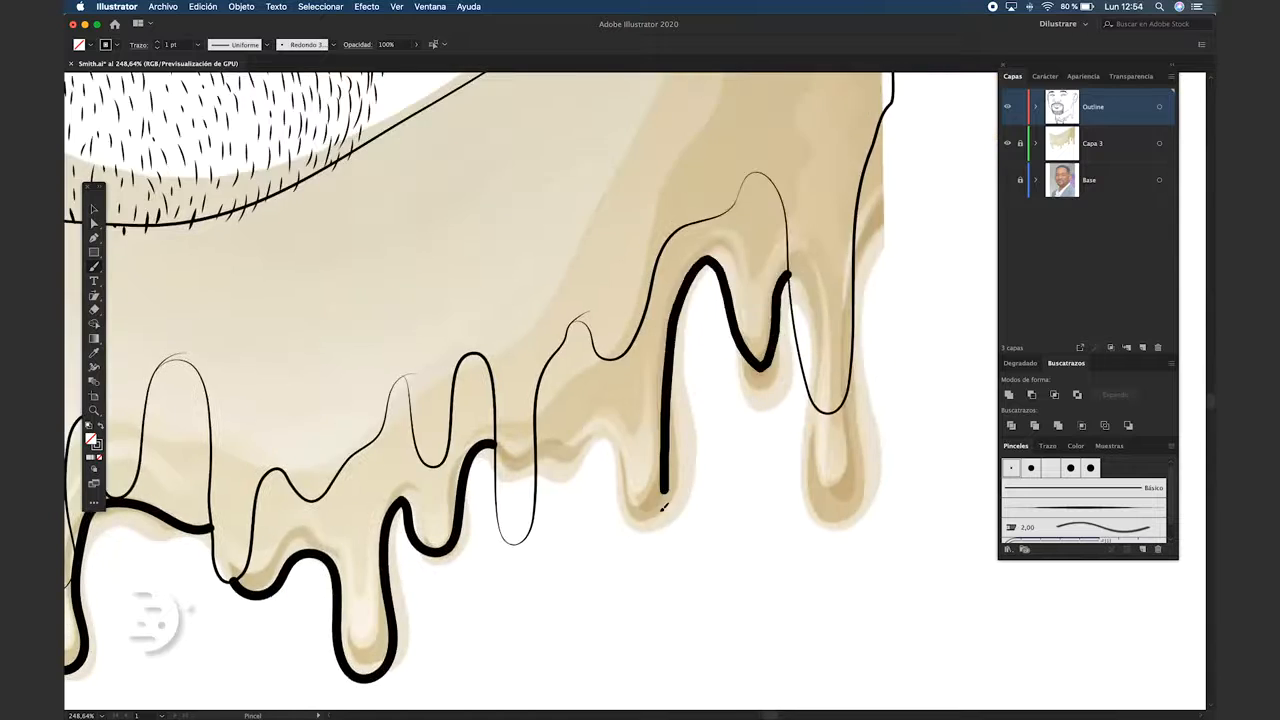
drag(716, 345, 762, 218)
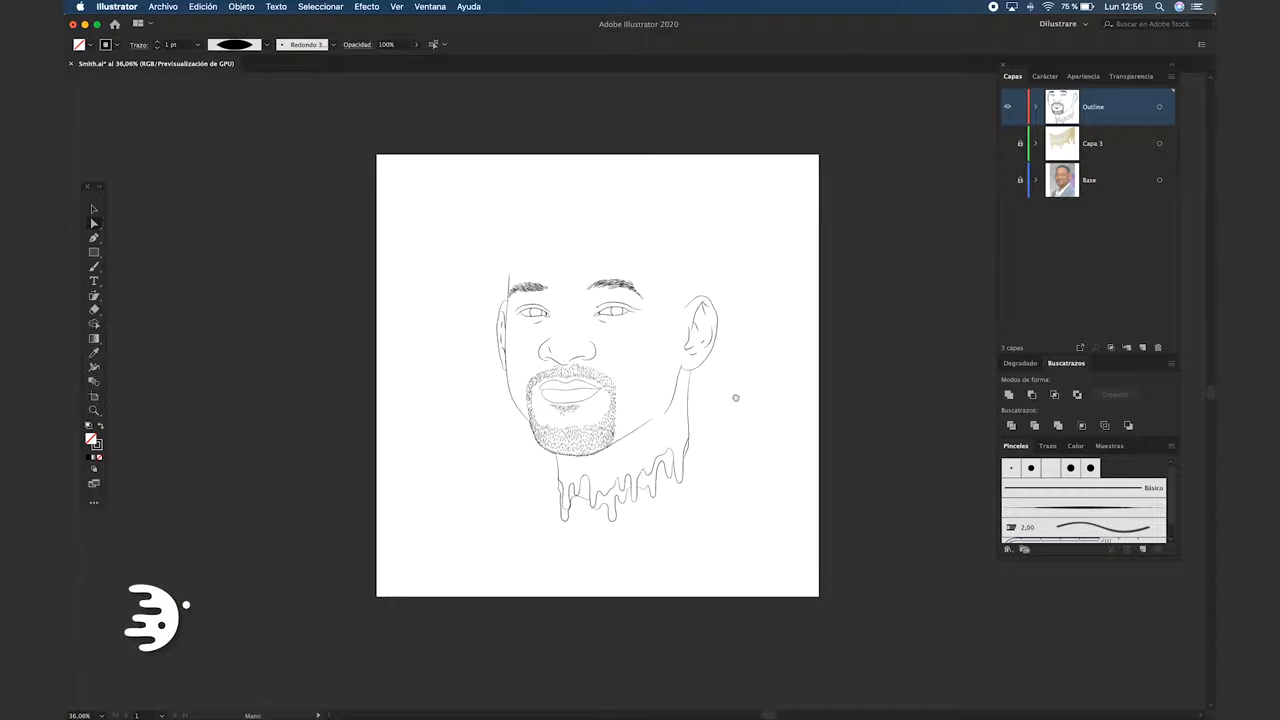
Show the Base photo instead of the drip layer and set the Pencil tool's fidelity to the middle mark
scroll(740, 396, up, 2)
click(1007, 180)
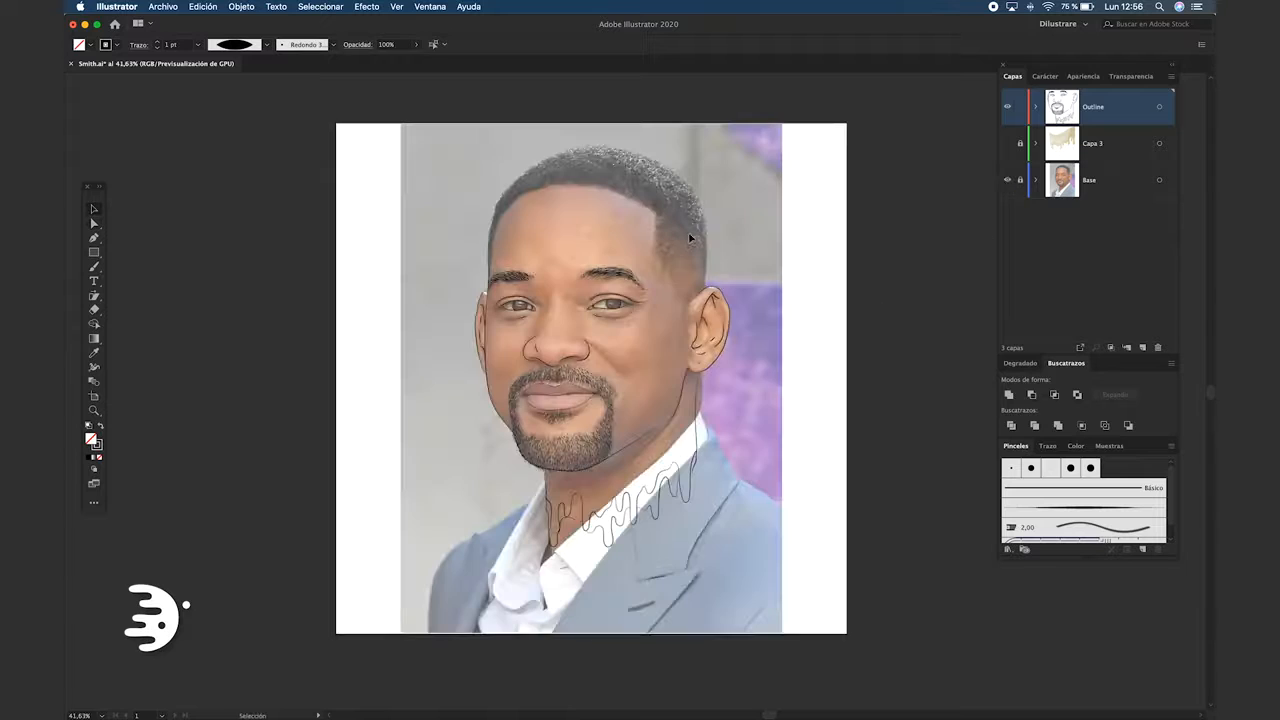
scroll(569, 198, up, 1)
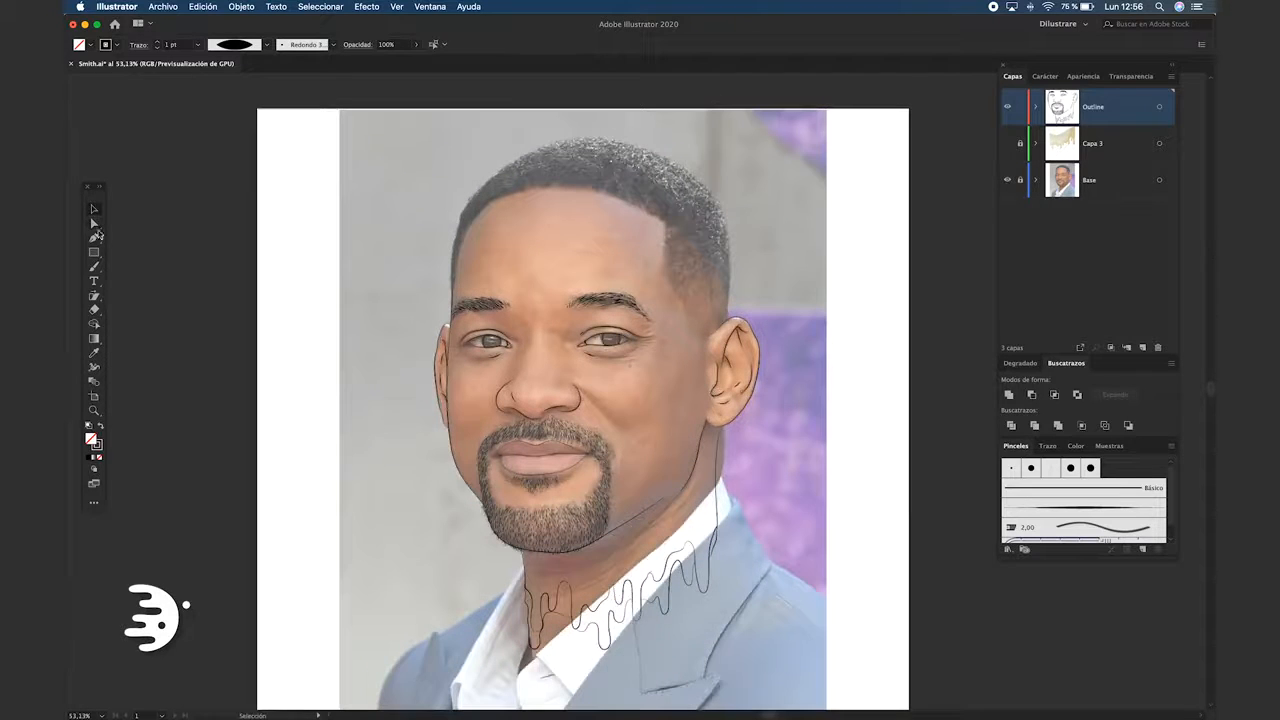
click(94, 267)
double_click(94, 267)
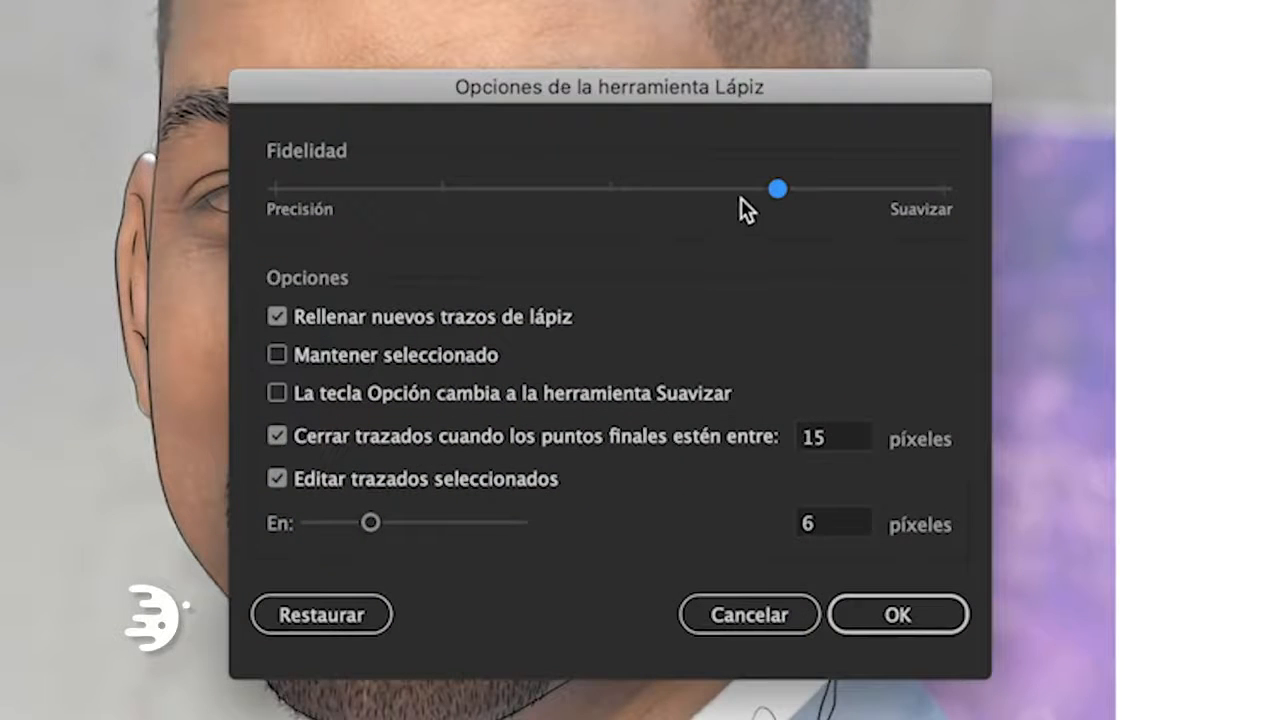
click(612, 190)
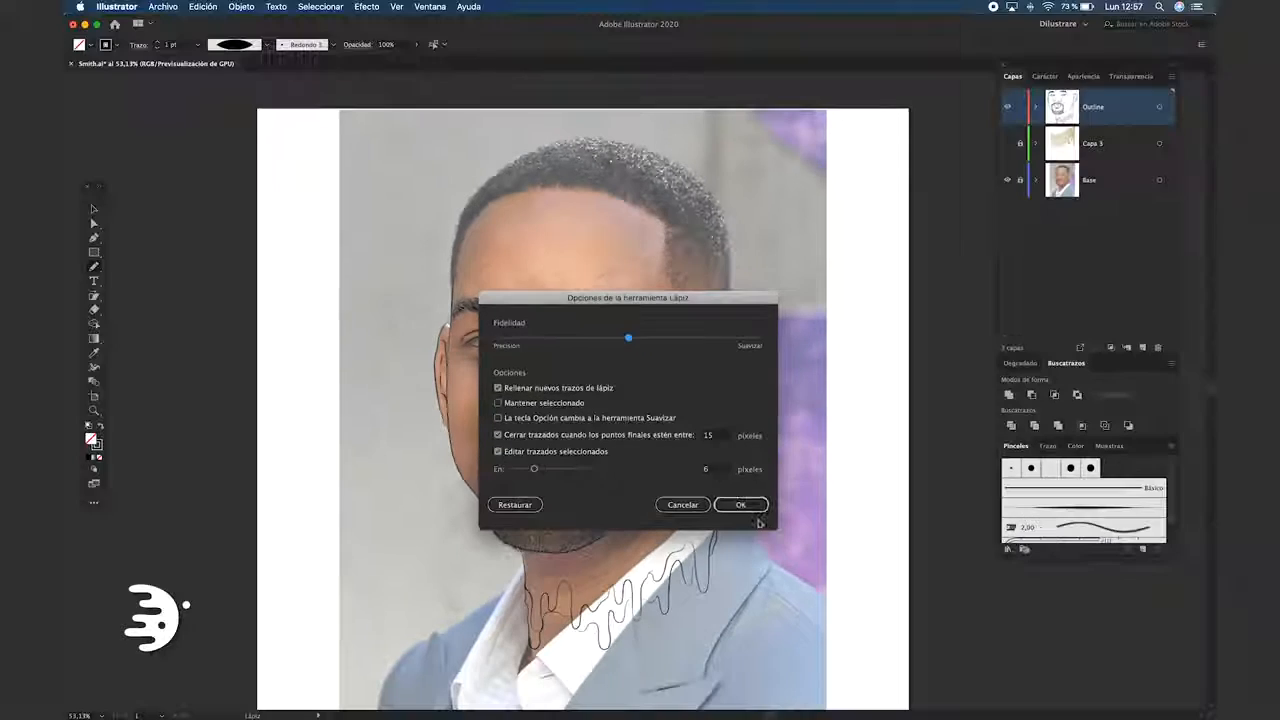
click(748, 505)
Draw a small wavy hair-edge shape on the grey background beside the forehead with the Pen tool
key(f)
key(f)
scroll(511, 180, up, 10)
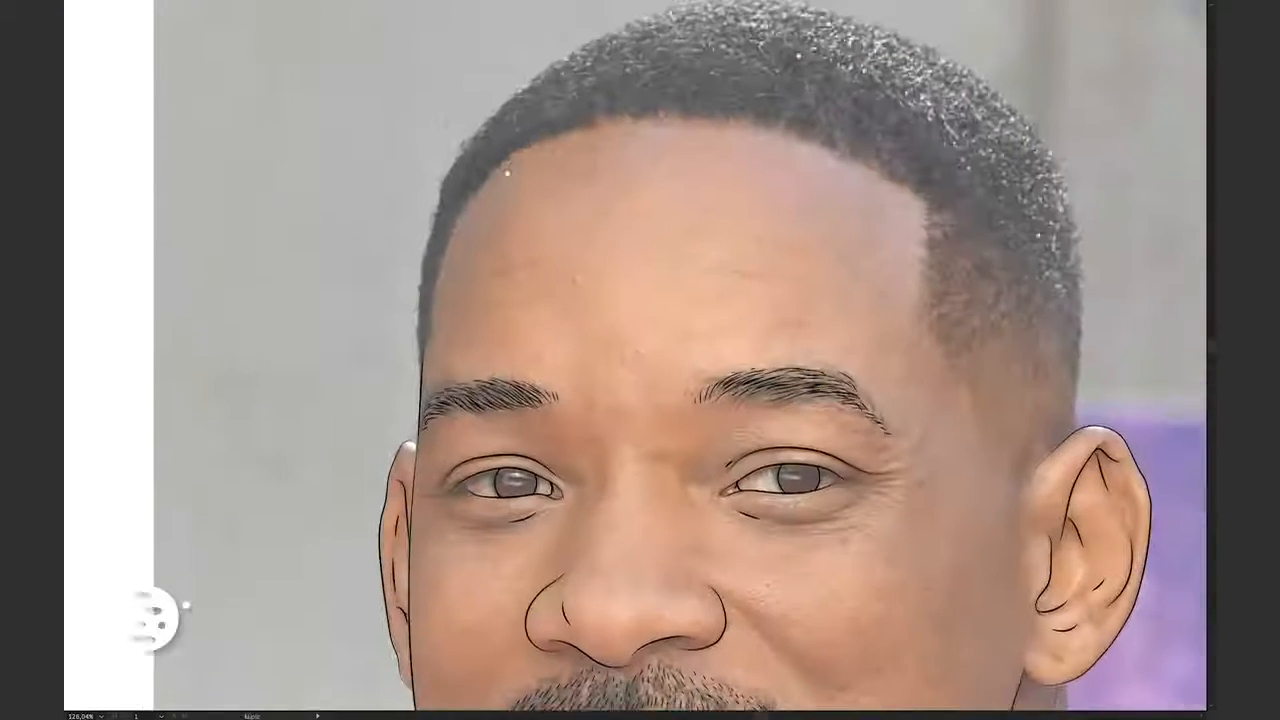
key(Tab)
click(94, 238)
scroll(197, 469, up, 4)
drag(197, 469, 450, 375)
drag(384, 467, 391, 434)
drag(367, 410, 377, 398)
drag(409, 340, 423, 372)
drag(420, 400, 405, 440)
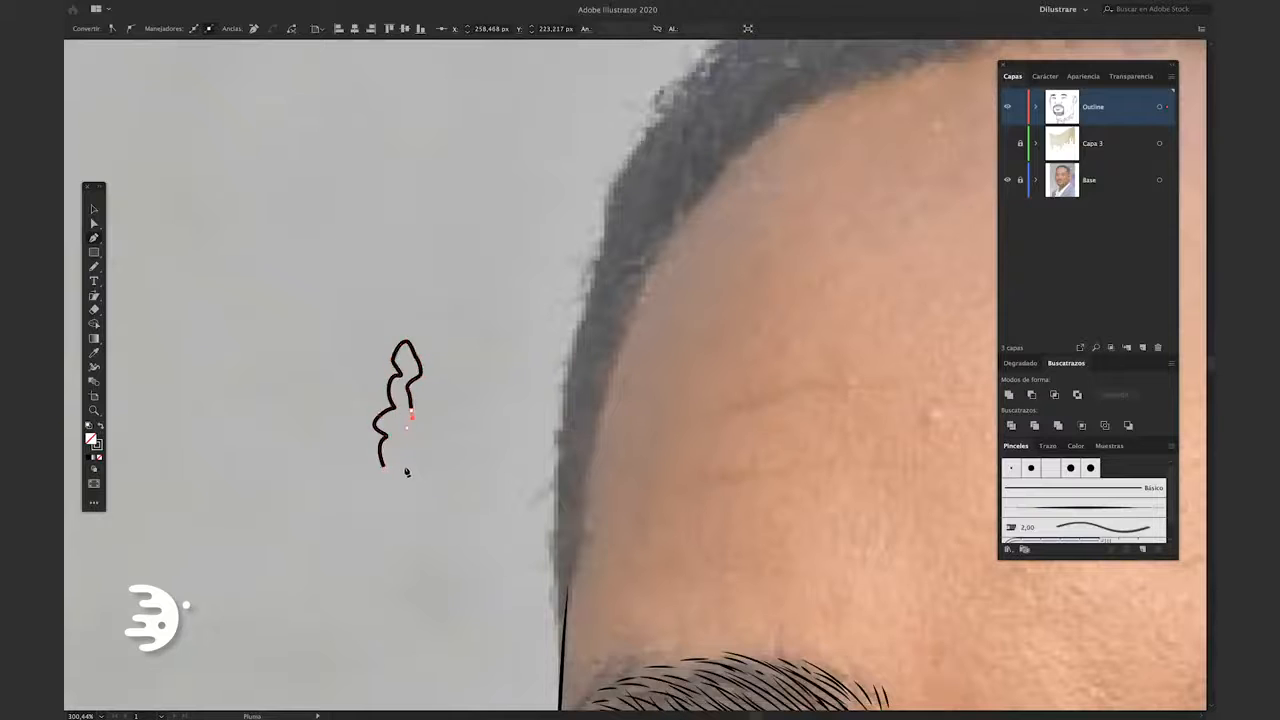
click(384, 467)
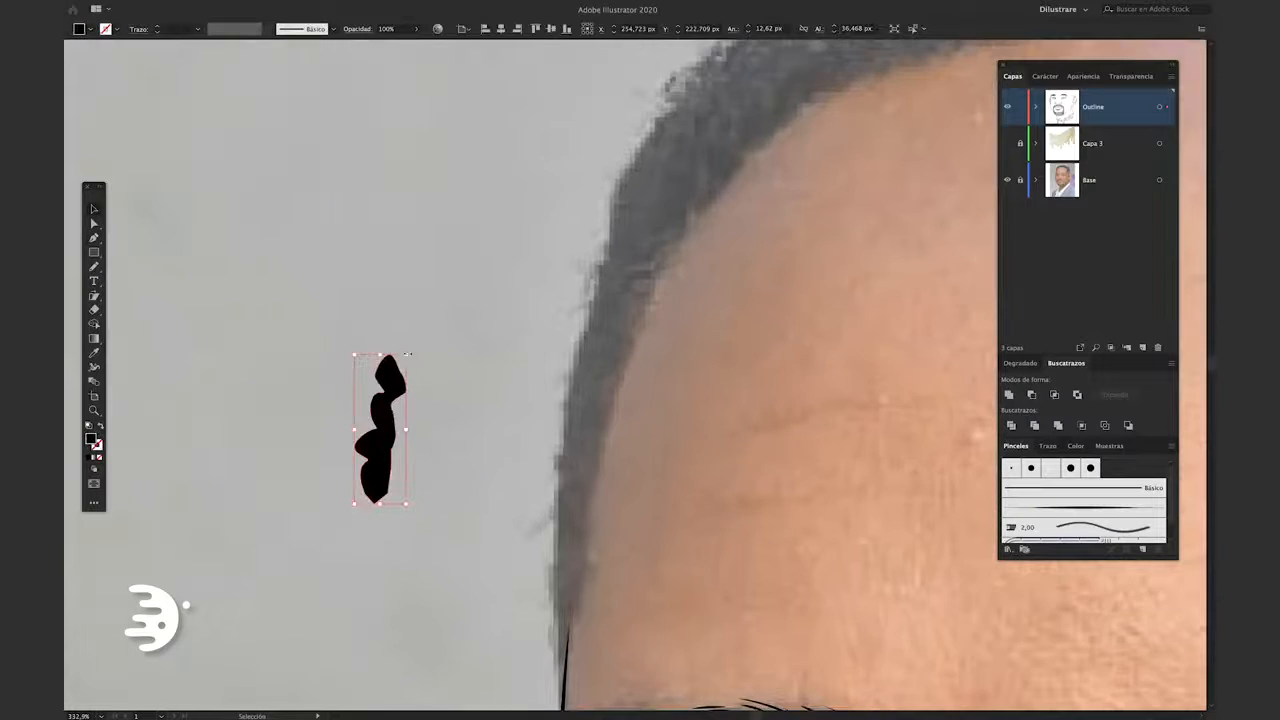
click(391, 434)
Extend the wavy shape into a slanted strip of overlapping black curls, and unite the pieces with Pathfinder
scroll(391, 433, up, 8)
drag(406, 354, 413, 239)
click(457, 377)
drag(367, 436, 356, 461)
scroll(354, 472, right, 1)
drag(409, 241, 421, 202)
click(435, 493)
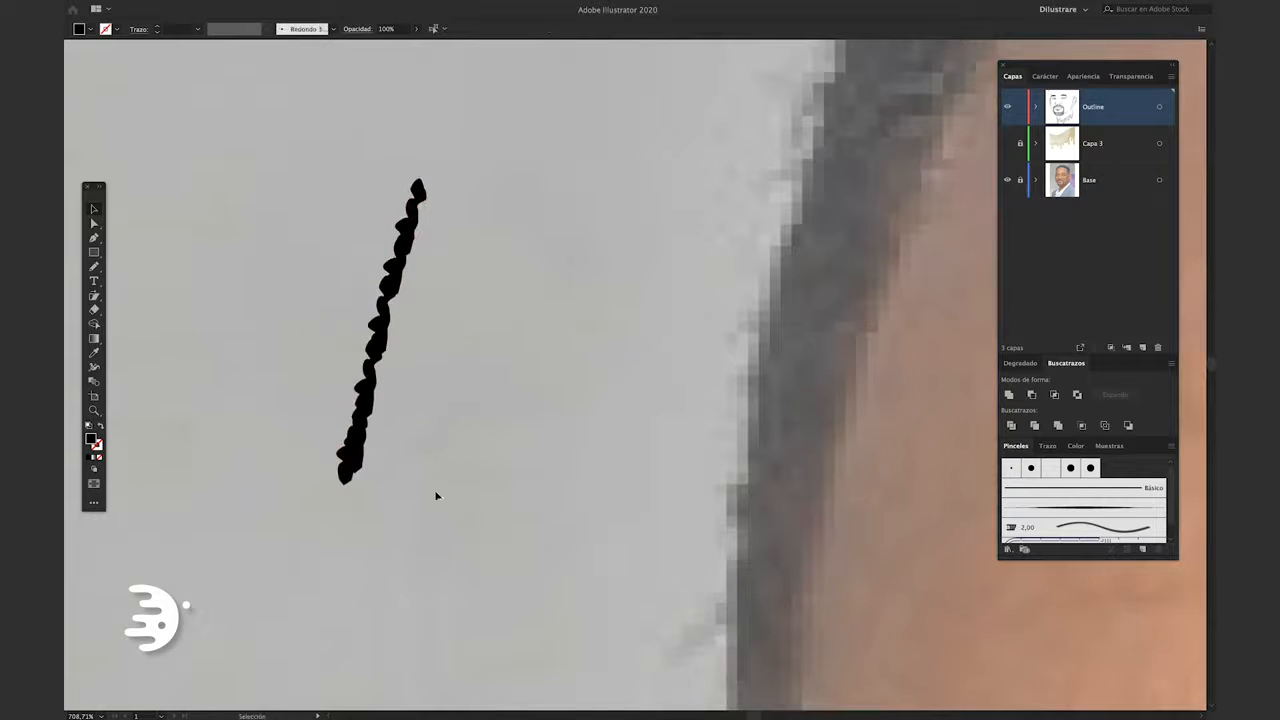
drag(282, 147, 283, 148)
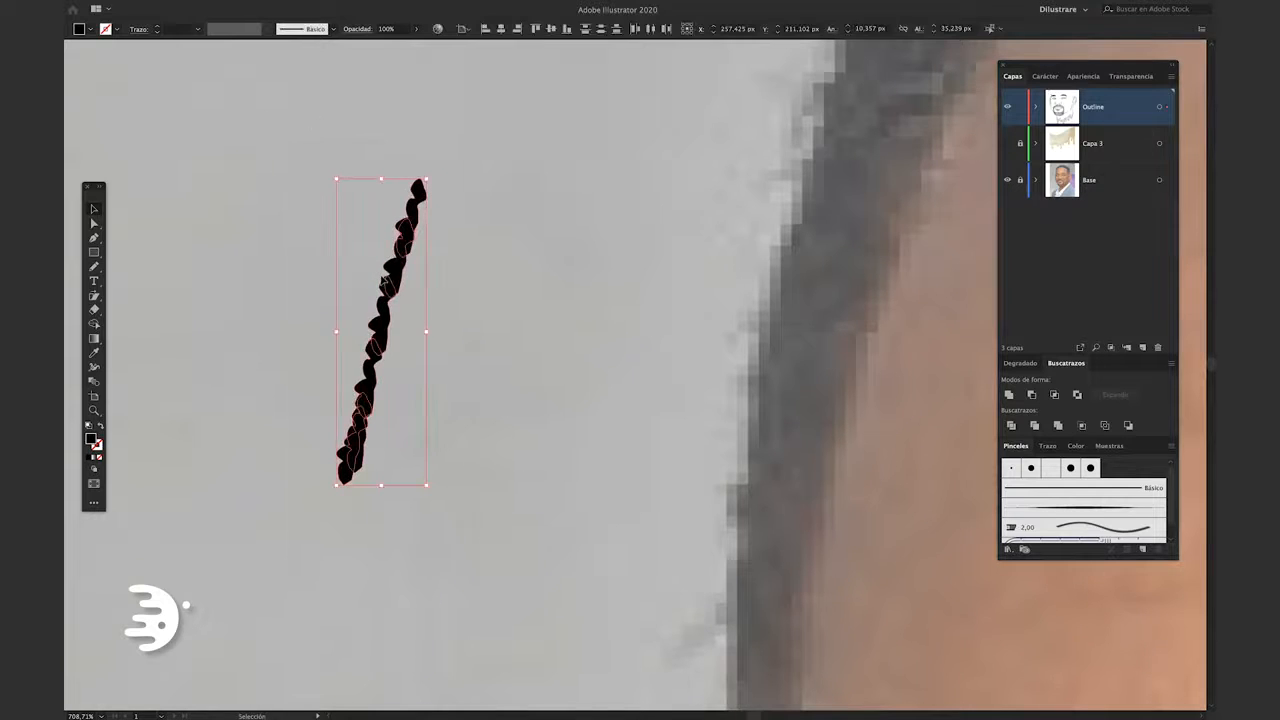
click(1010, 396)
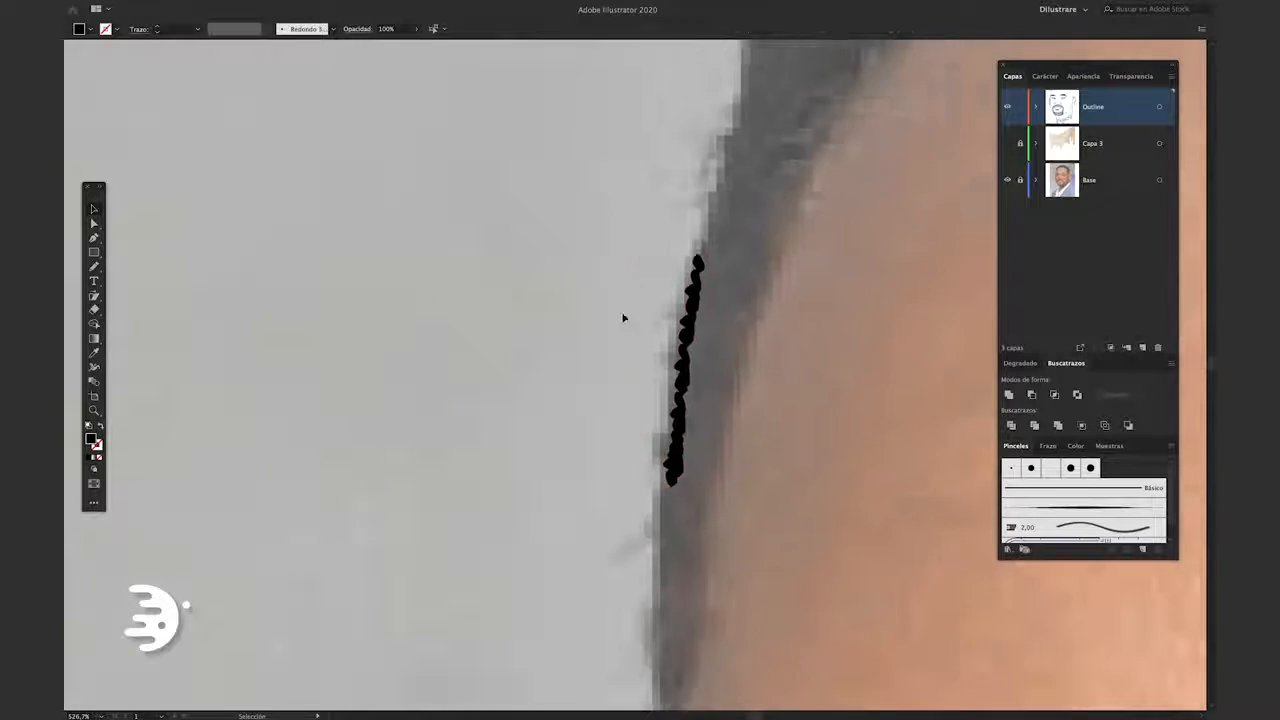
Place copies of the curly strip end to end along the outer hair edge on the left side of the head
scroll(623, 318, down, 5)
drag(521, 440, 489, 416)
scroll(540, 345, up, 2)
alt+drag(481, 423, 512, 311)
drag(530, 250, 560, 194)
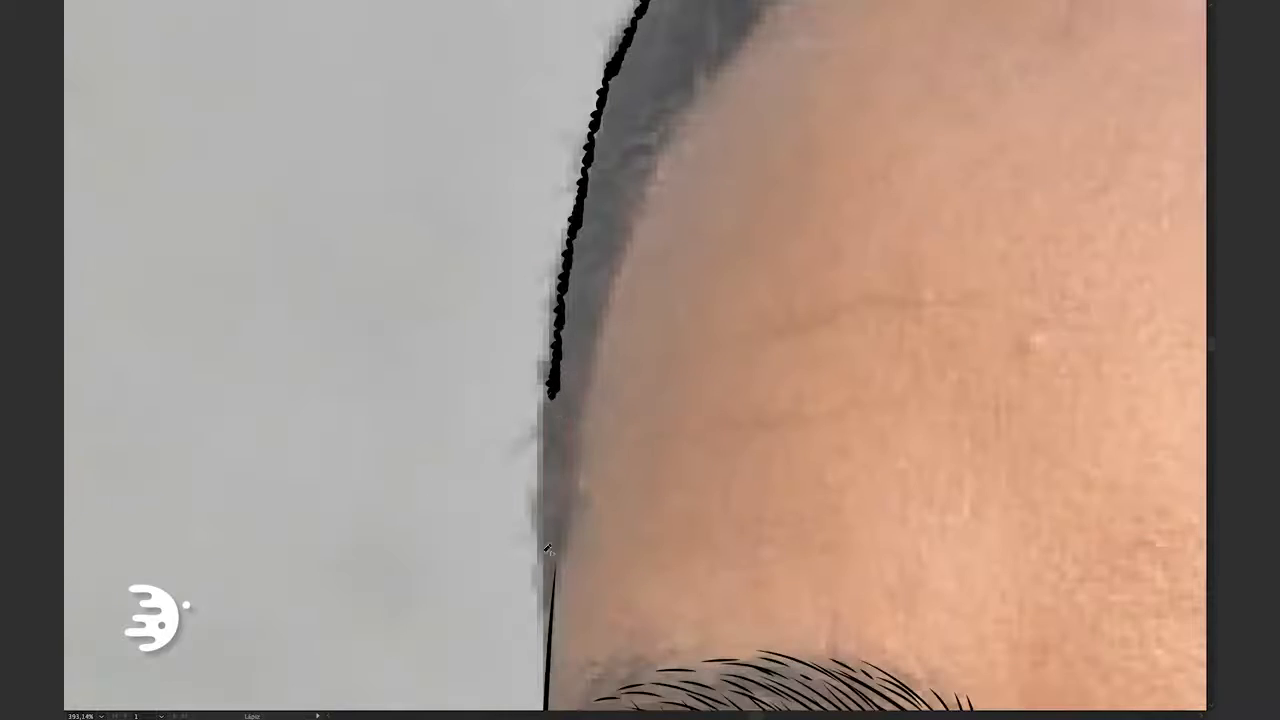
Continue the curly edge around the head and fill the hair inside it with solid black Pencil shapes
drag(595, 140, 561, 314)
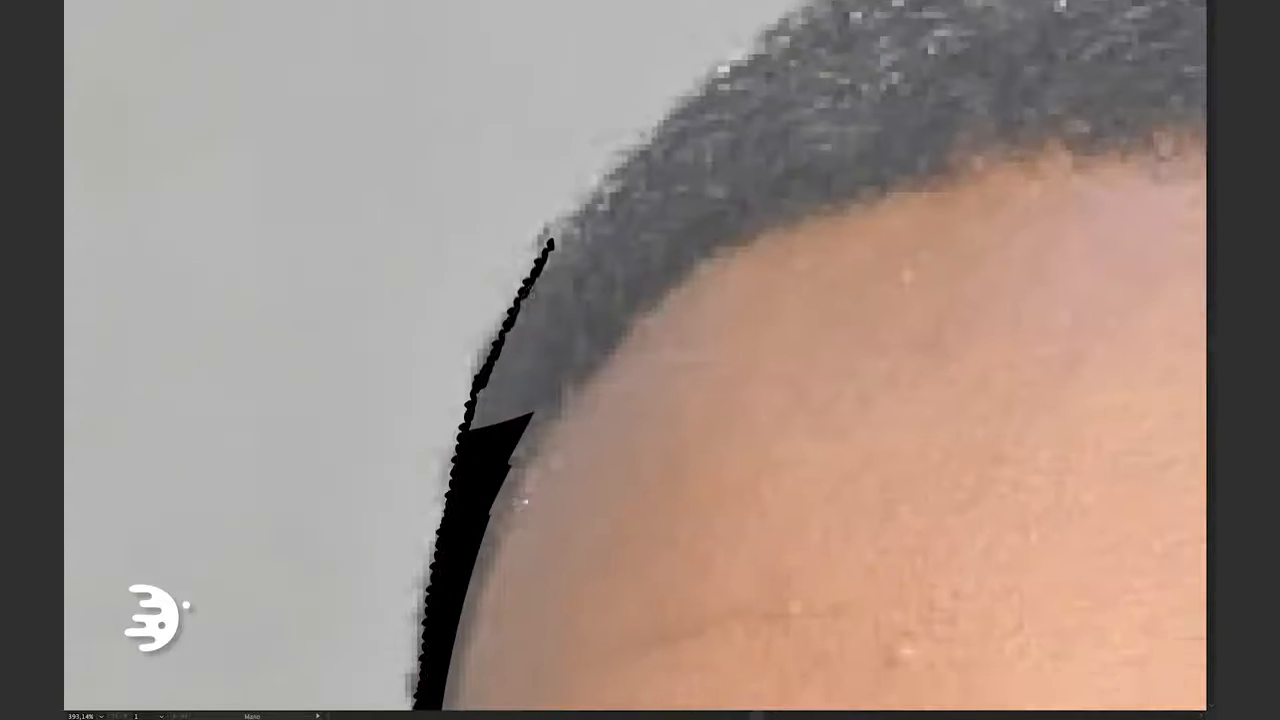
drag(470, 435, 468, 463)
drag(468, 463, 610, 210)
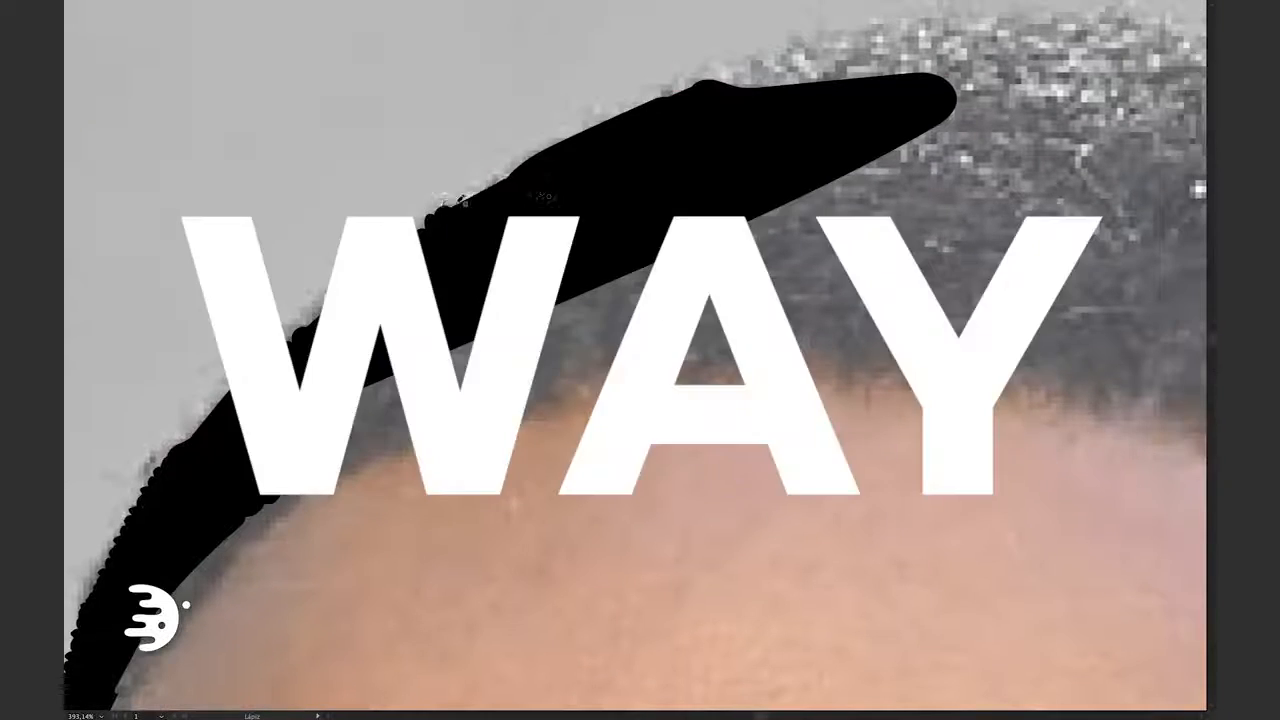
mouse_move(615, 114)
mouse_down()
mouse_move(960, 110)
mouse_move(345, 450)
mouse_up()
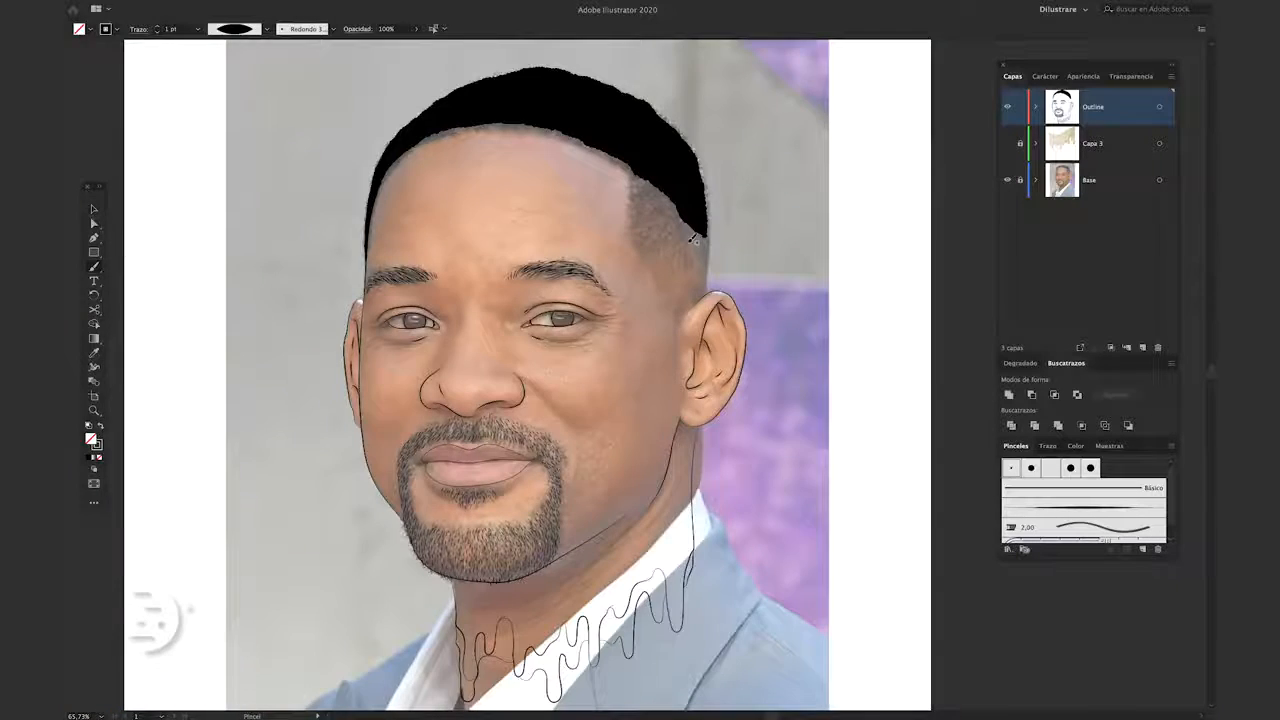
Paint a small cluster of short hairs on the shaved temple and set their stroke weight to 0.25 pt
scroll(693, 239, up, 8)
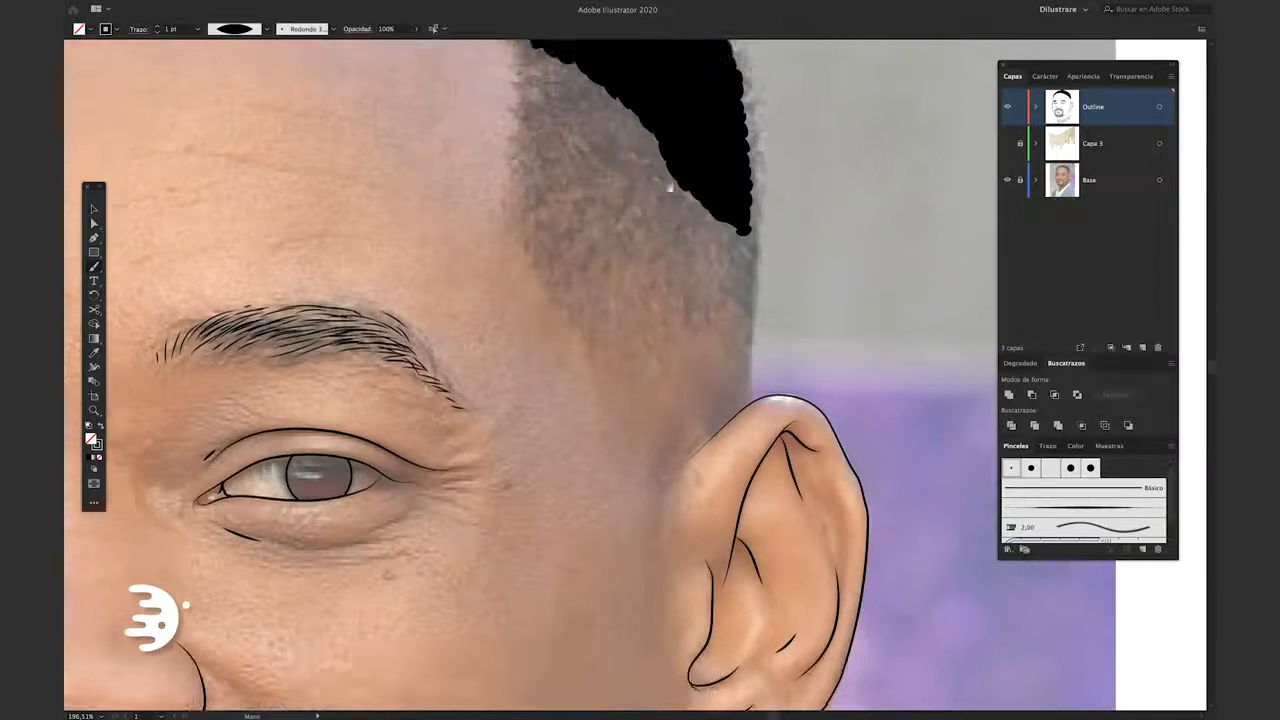
scroll(640, 250, up, 3)
scroll(586, 268, up, 3)
scroll(521, 384, up, 2)
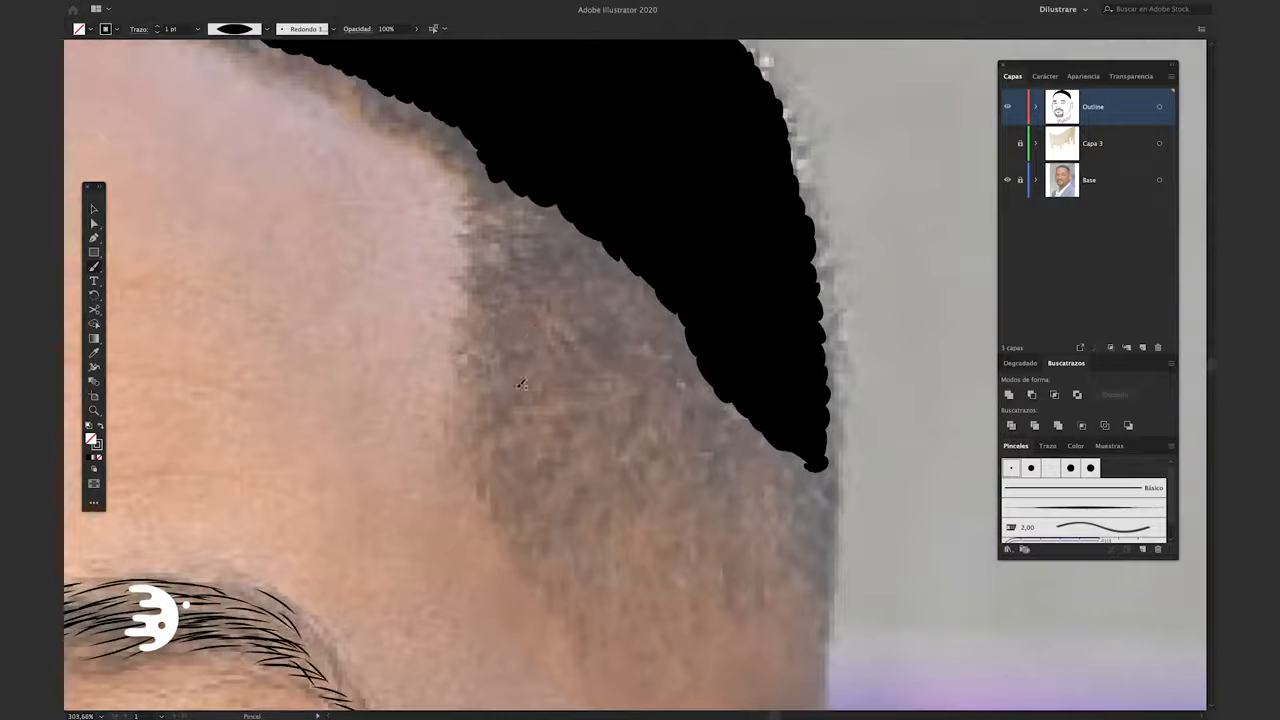
drag(544, 407, 551, 417)
mouse_move(561, 332)
mouse_down()
mouse_move(562, 386)
mouse_move(564, 345)
mouse_up()
drag(547, 363, 553, 378)
drag(514, 315, 515, 330)
drag(537, 381, 549, 394)
key(v)
drag(488, 296, 600, 434)
click(157, 32)
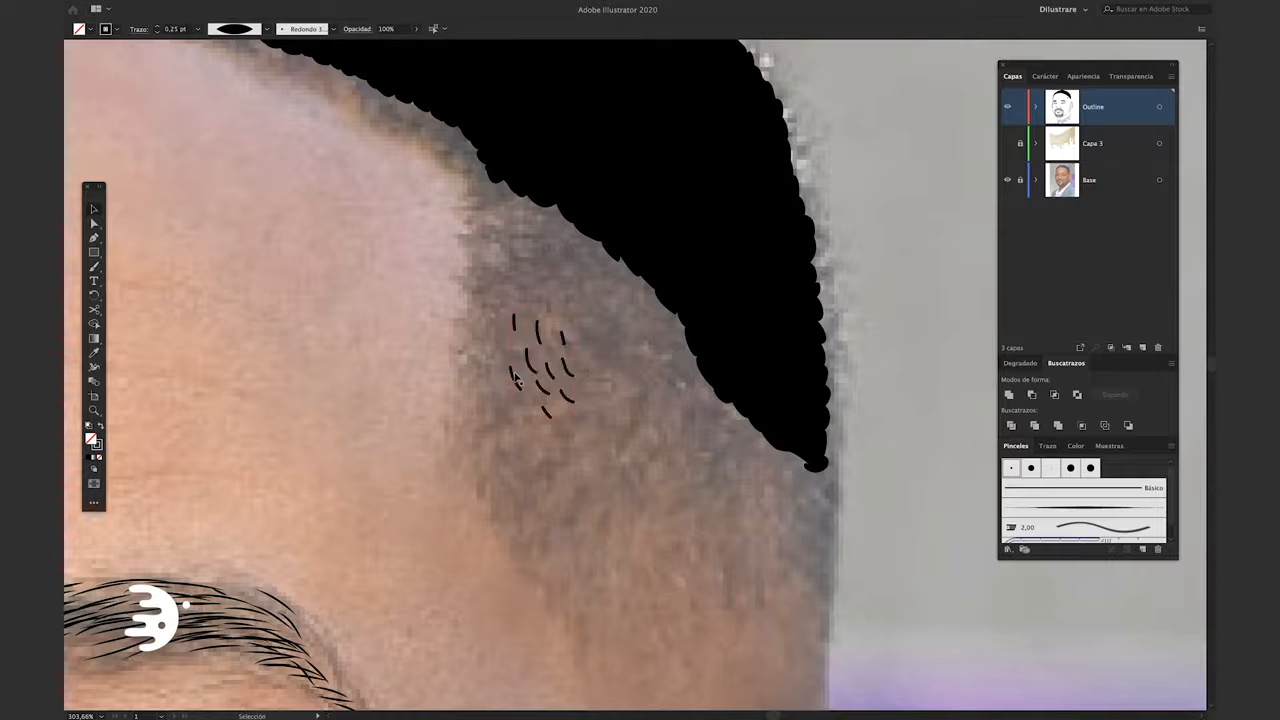
Undo the last change, add more short strokes around the temple hair cluster, and select the whole cluster
key(super+z)
drag(498, 366, 505, 383)
drag(514, 316, 510, 331)
drag(503, 336, 501, 350)
drag(558, 316, 554, 330)
drag(537, 388, 547, 403)
key(v)
drag(476, 300, 596, 428)
Duplicate the hair cluster repeatedly along the lower edge of the black hair, from the temple toward the ear
drag(534, 198, 534, 197)
drag(534, 202, 601, 234)
mouse_move(601, 235)
mouse_down()
mouse_move(660, 287)
mouse_move(697, 353)
mouse_up()
drag(697, 357, 748, 422)
drag(747, 435, 797, 484)
drag(797, 484, 595, 299)
mouse_move(595, 299)
mouse_down()
mouse_move(521, 227)
mouse_move(617, 377)
mouse_move(788, 500)
mouse_up()
key(super+z)
mouse_move(788, 500)
mouse_down()
mouse_move(832, 560)
mouse_move(738, 499)
mouse_up()
drag(511, 302, 635, 443)
drag(635, 443, 546, 263)
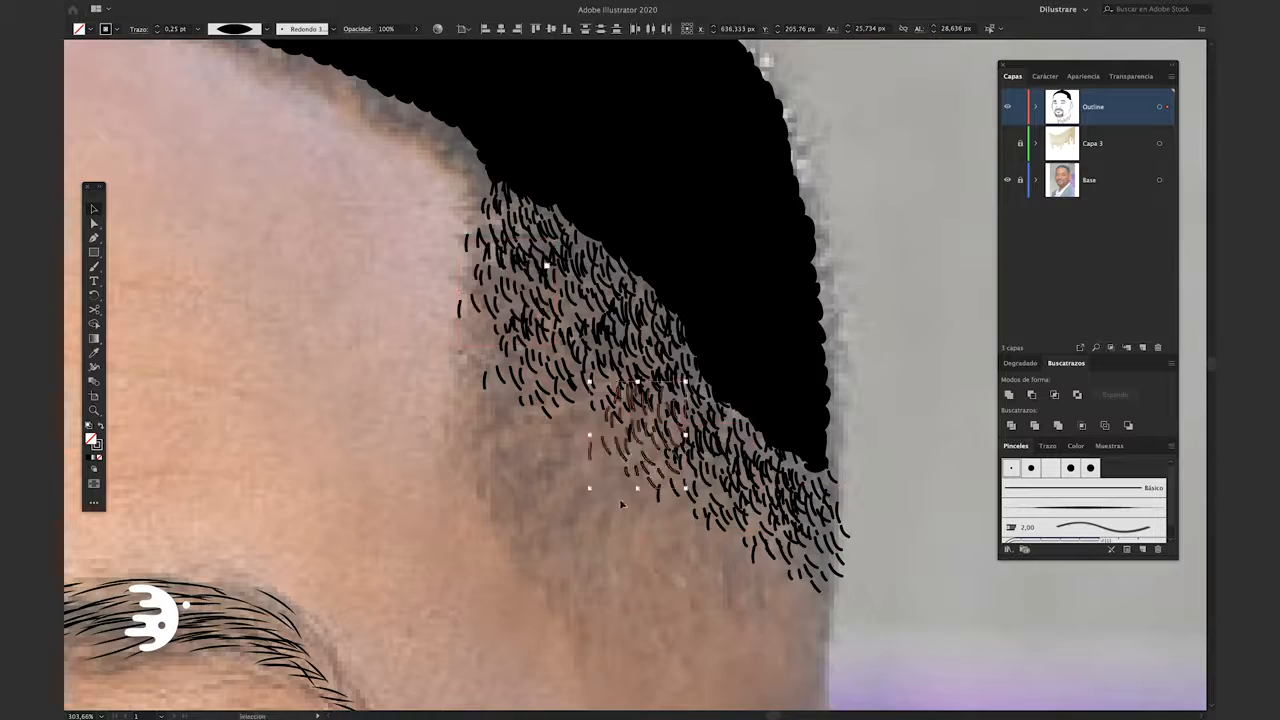
Hide the Base photo to check how the temple hairs blend with the black hair, and show it again
click(583, 526)
scroll(583, 526, down, 5)
drag(583, 528, 618, 391)
click(1010, 181)
drag(681, 464, 706, 418)
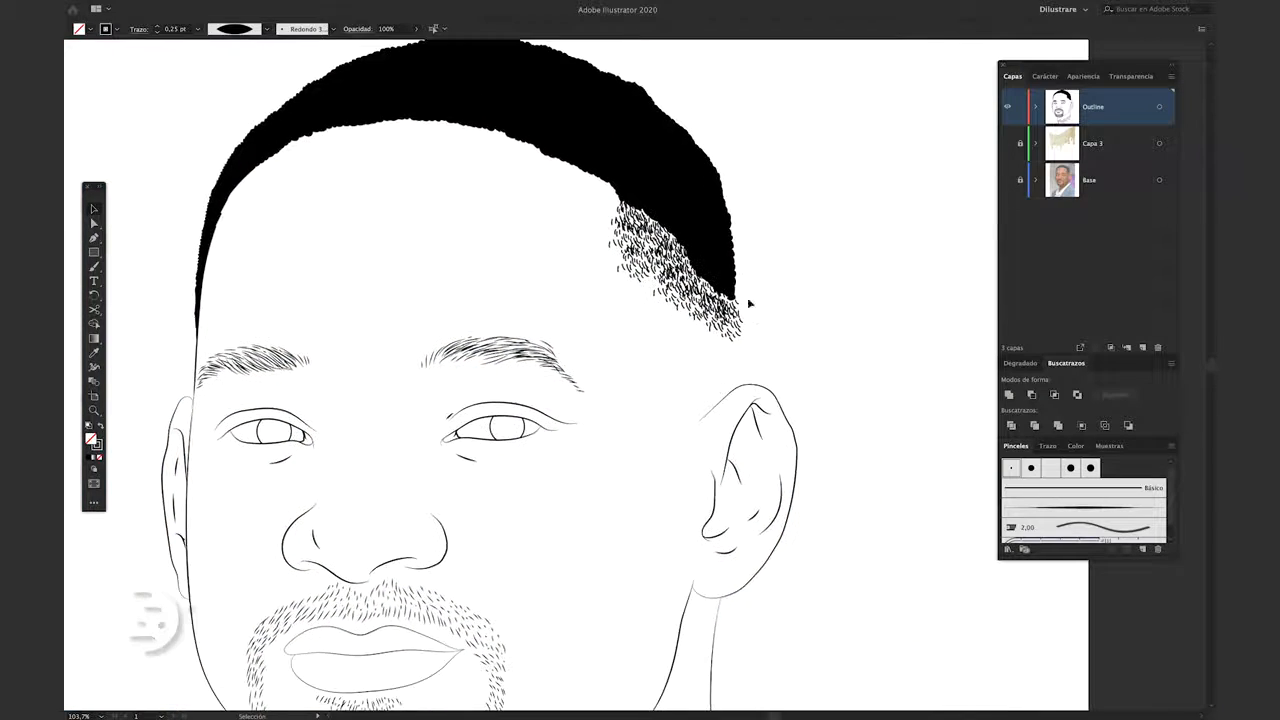
click(1008, 180)
scroll(743, 320, up, 6)
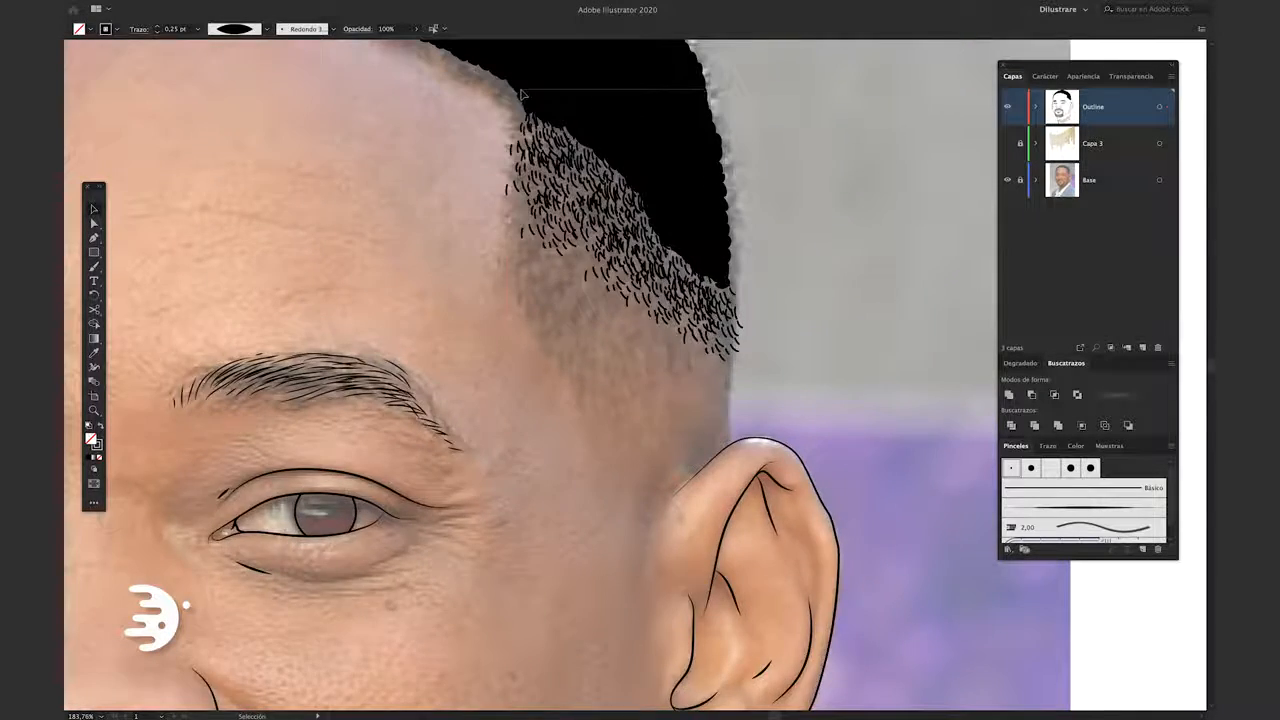
Select all the temple hairs, switch them to the Básico brush, and set their stroke weight to 0.5 pt
drag(521, 91, 493, 372)
drag(493, 372, 509, 481)
click(292, 30)
click(270, 74)
click(241, 140)
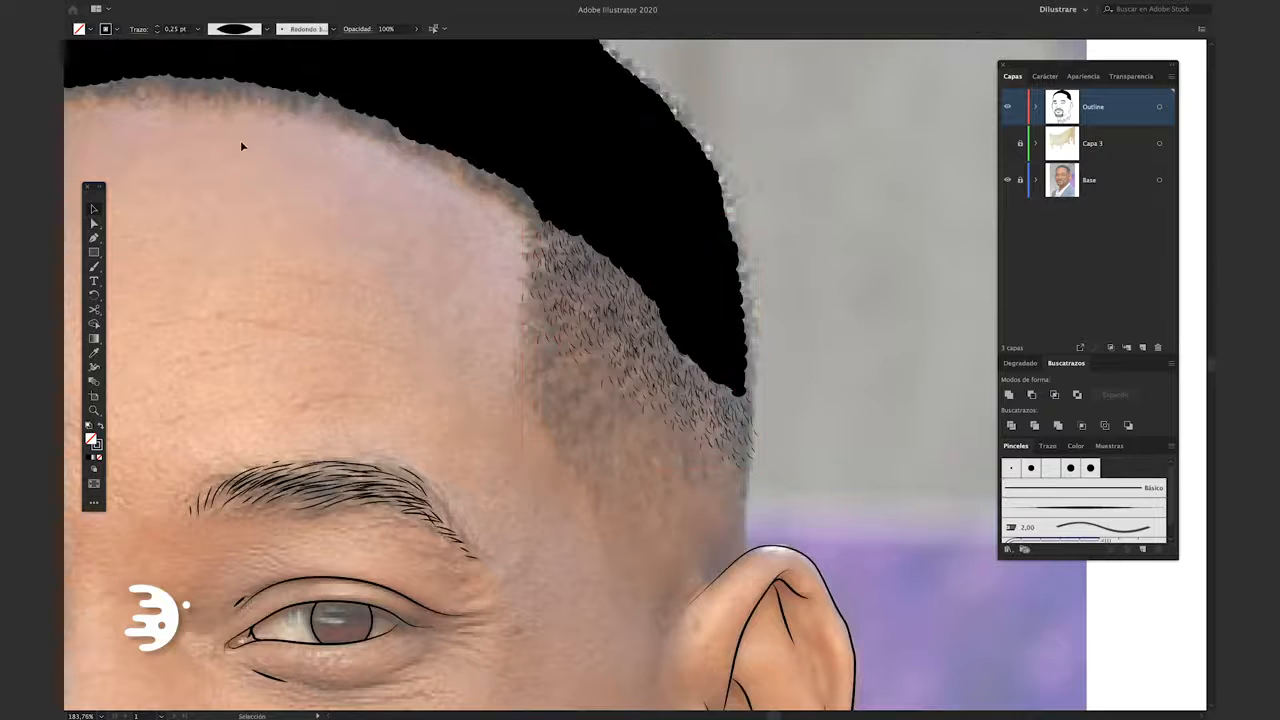
key(ctrl+a)
click(157, 26)
click(241, 135)
Duplicate clusters of the thin hairs to thicken the hair edge and cover the rest of the shaved temple
scroll(642, 309, up, 5)
click(626, 254)
click(562, 214)
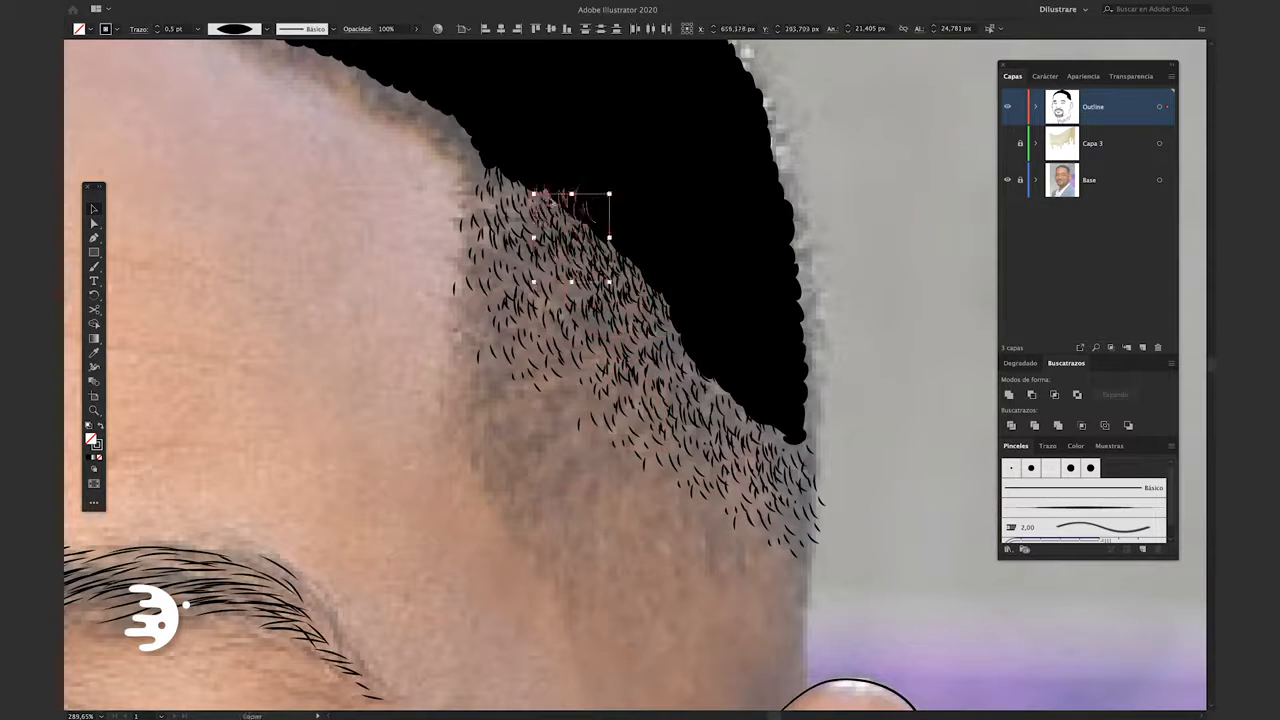
drag(562, 214, 512, 192)
click(660, 458)
drag(690, 430, 538, 195)
click(414, 494)
scroll(699, 529, up, 3)
drag(703, 325, 708, 380)
drag(708, 380, 778, 459)
click(637, 497)
Hide the Base photo and examine the whole line portrait with its hair and dripping neck
scroll(637, 497, down, 6)
click(1007, 180)
drag(843, 290, 902, 229)
scroll(891, 277, down, 5)
scroll(889, 283, up, 1)
drag(895, 497, 868, 500)
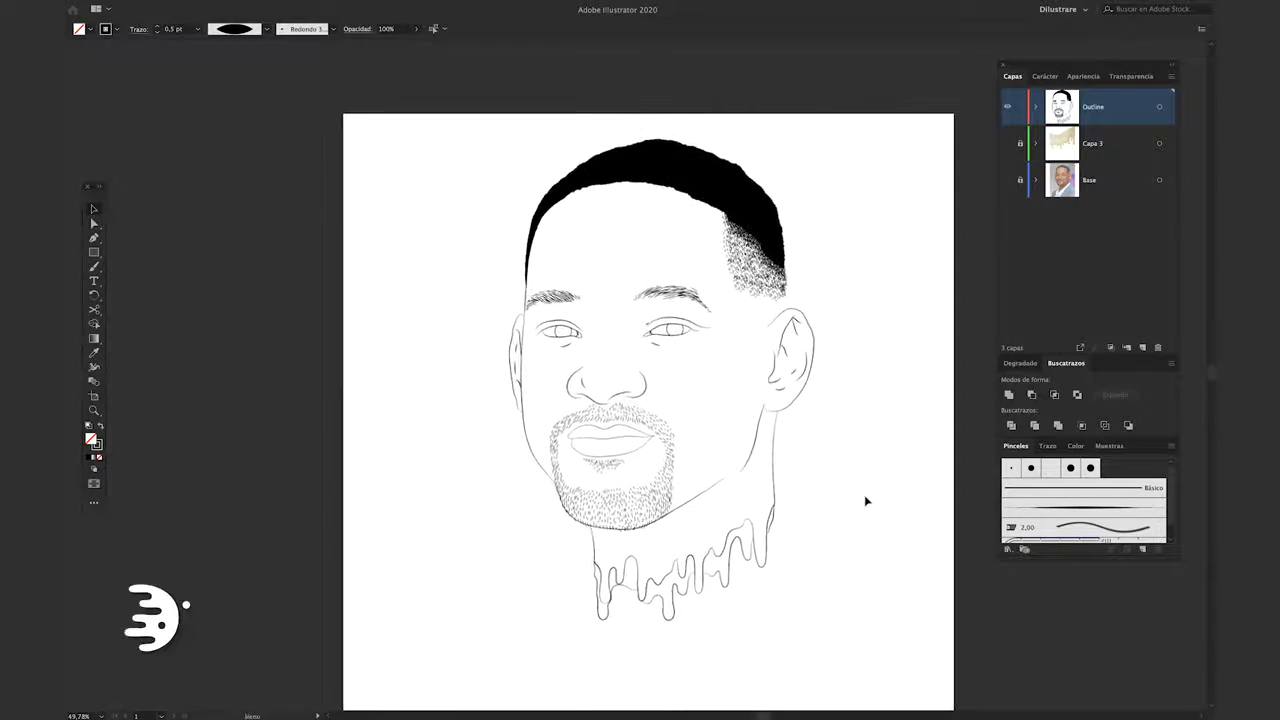
Show the Base photo and draw a circle about 1.8 px wide below the temple hairs, with solid black fill and no stroke
scroll(783, 288, up, 10)
click(1007, 180)
scroll(661, 373, up, 3)
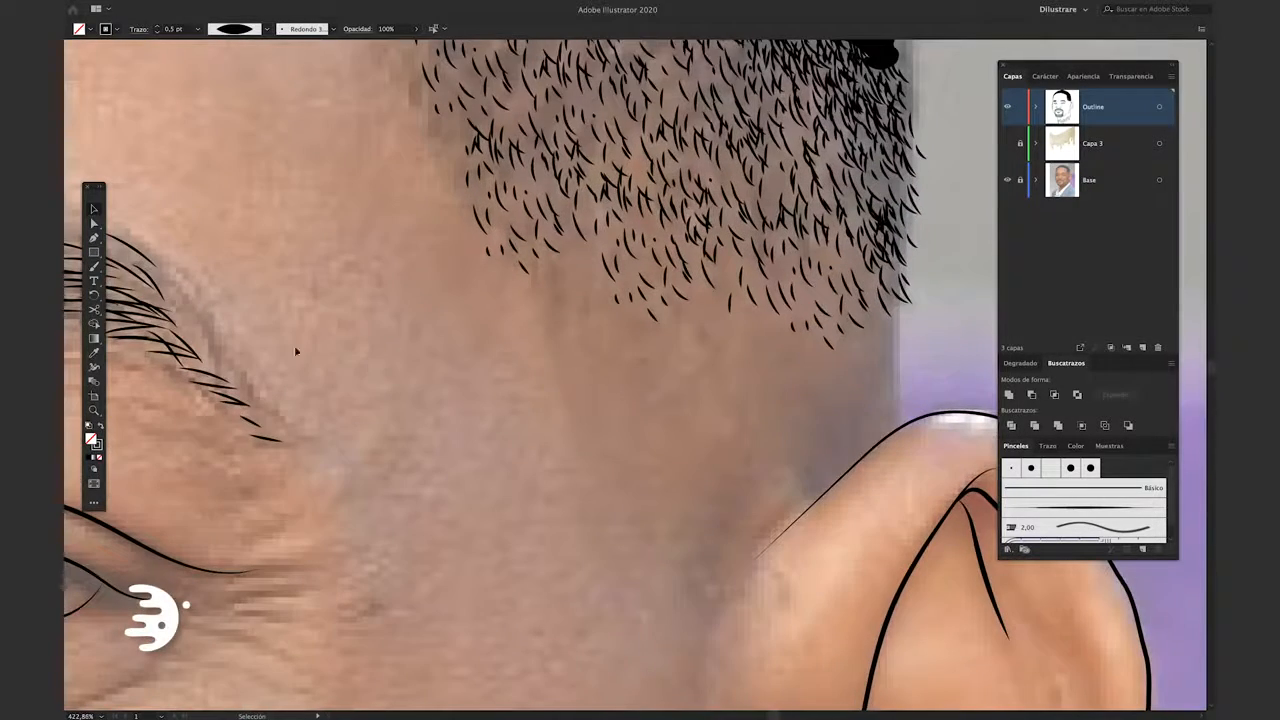
key(l)
drag(527, 458, 537, 468)
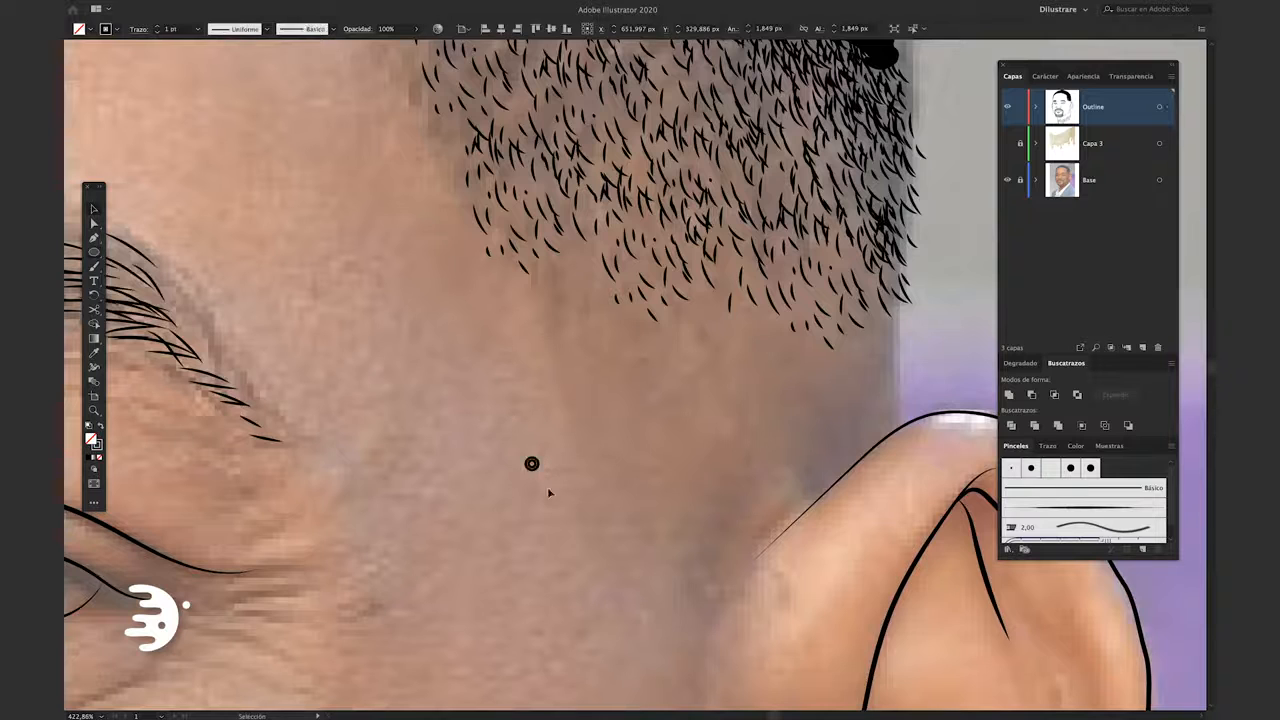
key(shift+x)
key(v)
Shrink the black dot below the temple hairs to a tiny stubble dot
click(551, 494)
drag(576, 425, 514, 471)
scroll(469, 511, up, 8)
click(477, 497)
drag(507, 525, 497, 521)
scroll(430, 455, down, 3)
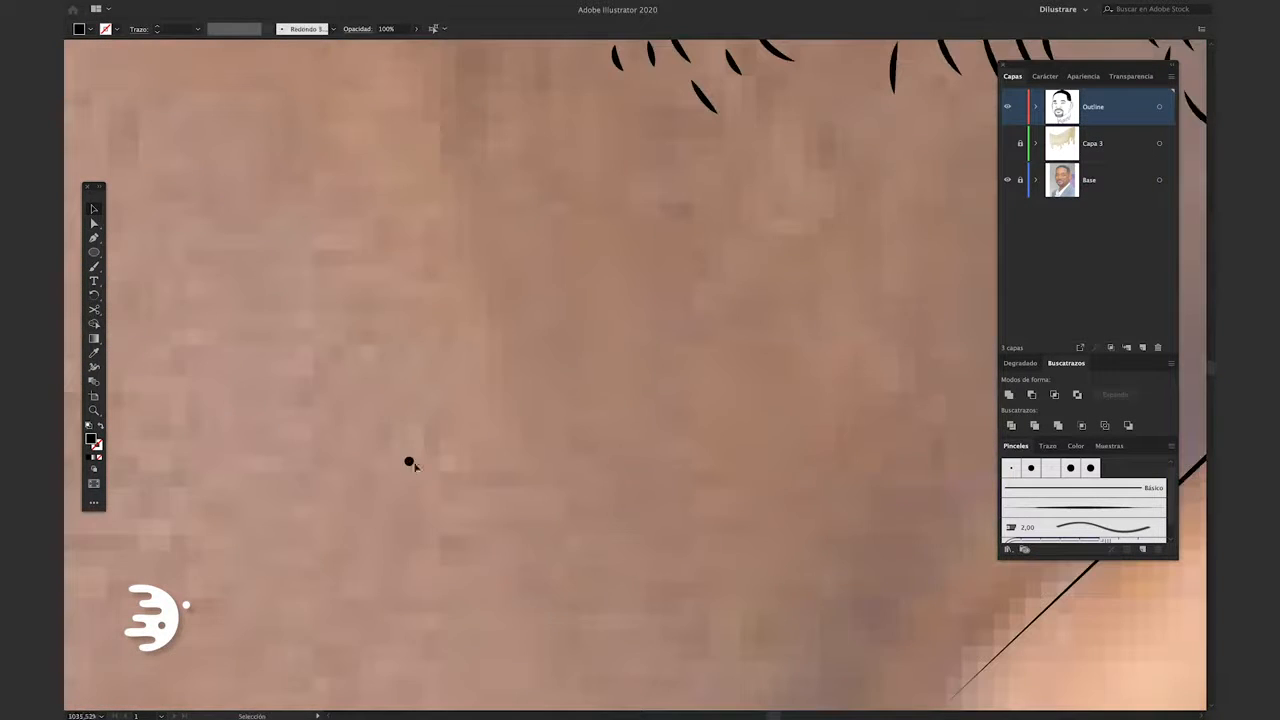
Duplicate the dot into small clusters, spread them along the lower edge of the temple hairs, and delete the leftover source cluster
scroll(379, 382, down, 3)
drag(462, 491, 500, 507)
drag(500, 507, 521, 340)
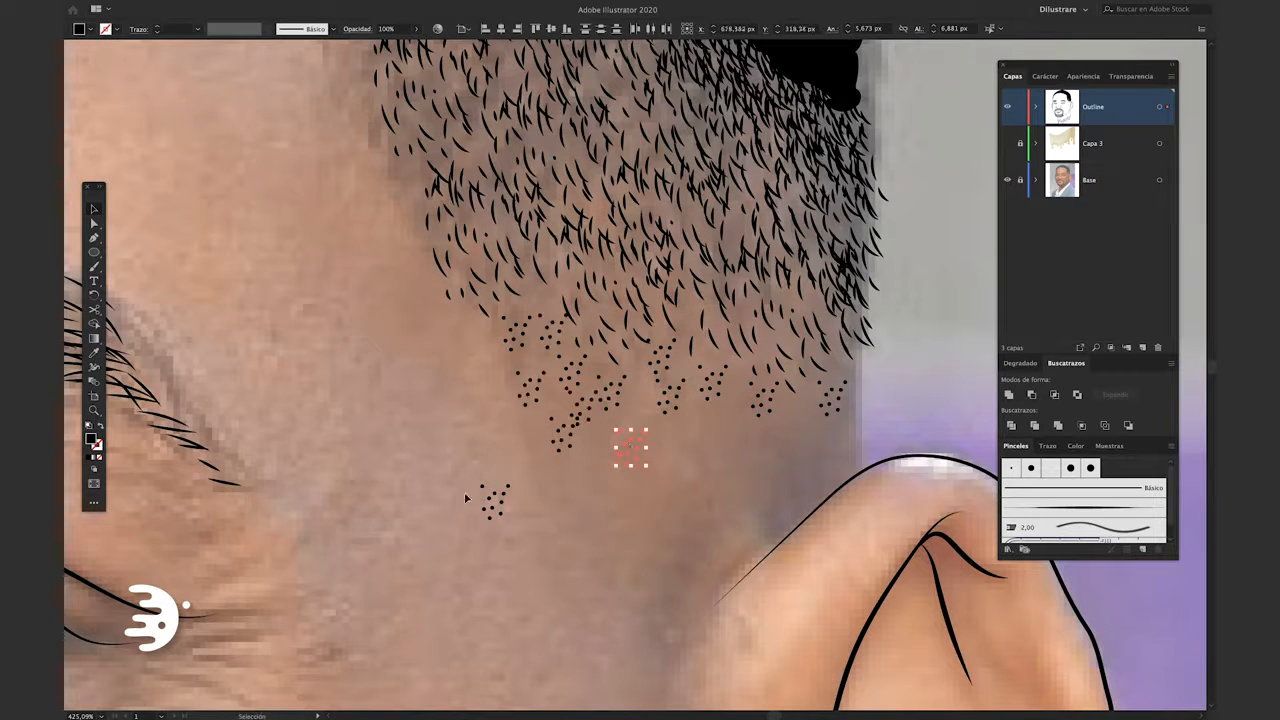
drag(692, 374, 687, 377)
drag(523, 529, 463, 434)
key(Delete)
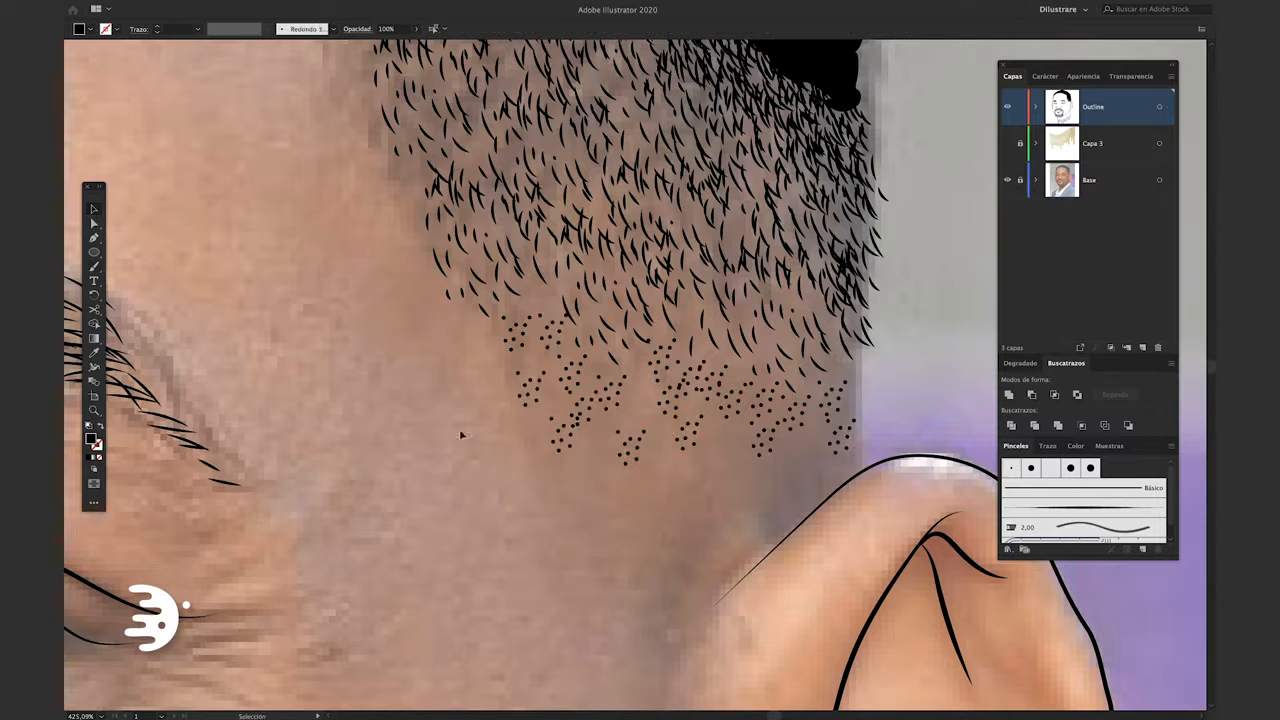
Paint single dots with the round Paintbrush at 0.25 pt to fill gaps and fade the stubble down to the ear
key(b)
click(605, 429)
click(631, 408)
click(636, 387)
click(518, 302)
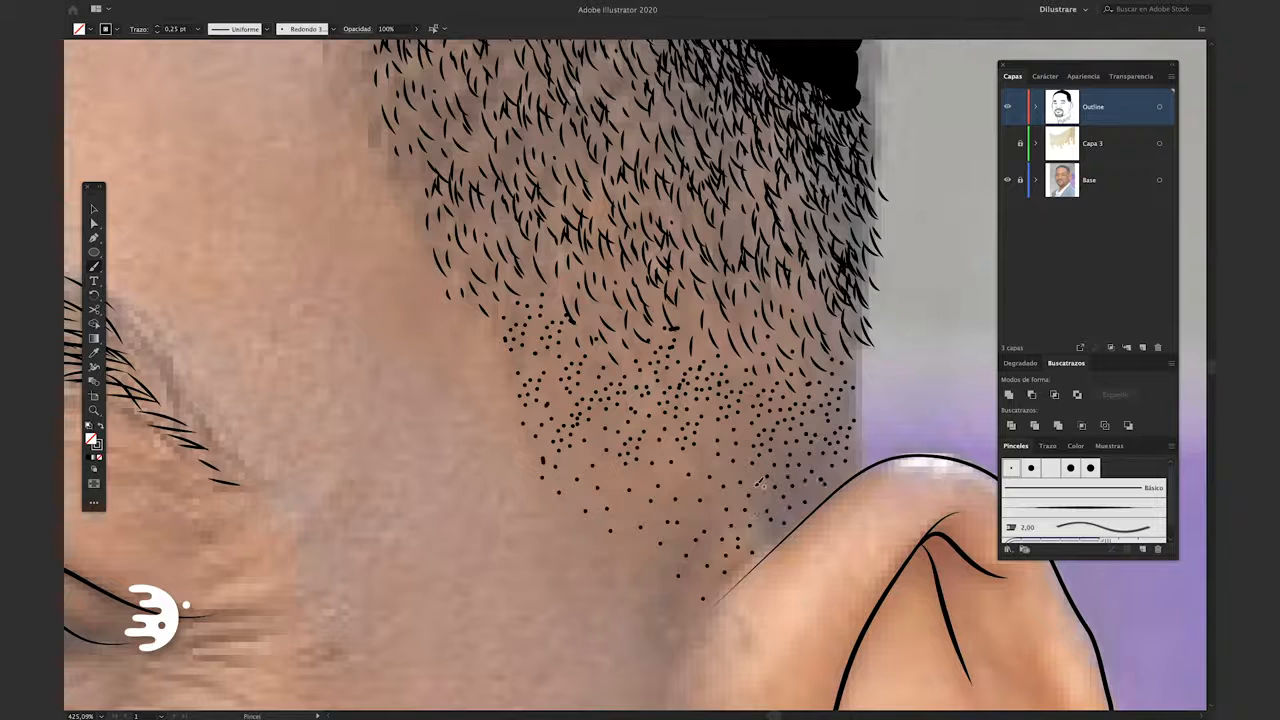
click(615, 490)
scroll(625, 455, down, 3)
click(613, 442)
click(624, 466)
click(649, 478)
scroll(649, 480, down, 1)
click(645, 543)
click(670, 469)
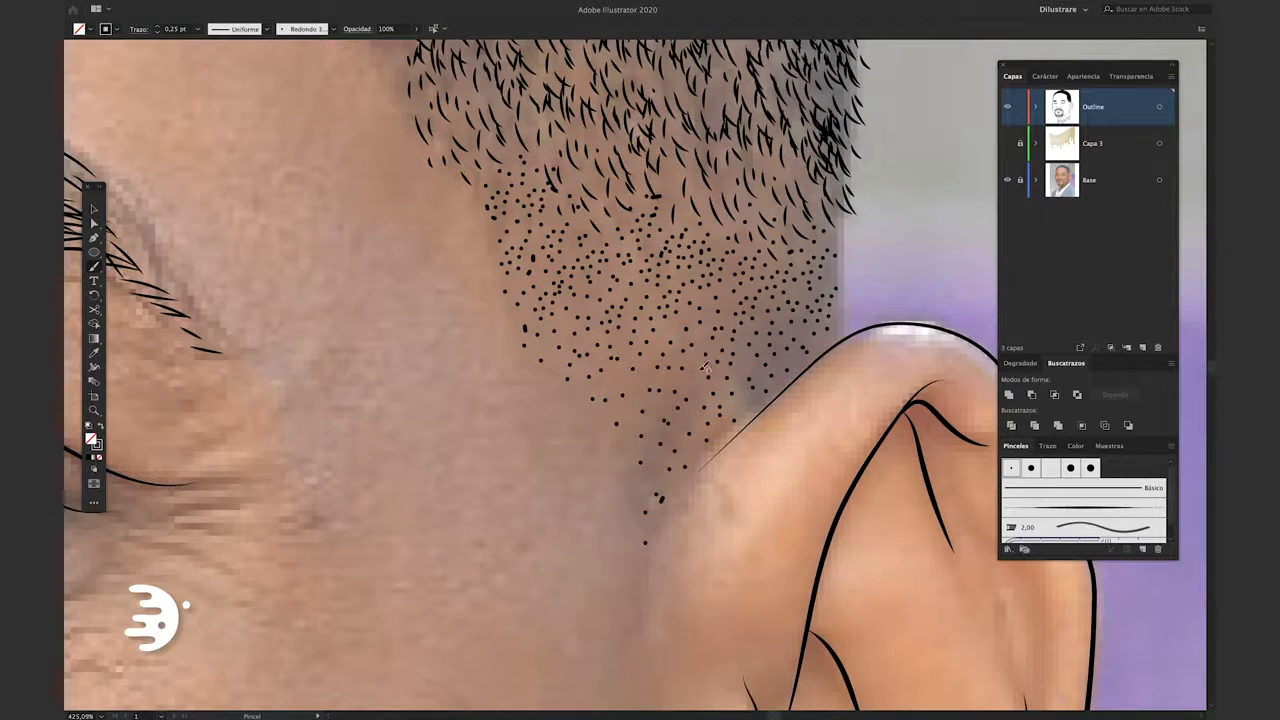
Draw a short curved stroke beside the hair's outer edge and give it the tapered-ends brush at 0.75 pt
key(ctrl+minus)
key(ctrl+minus)
key(ctrl+minus)
key(ctrl+minus)
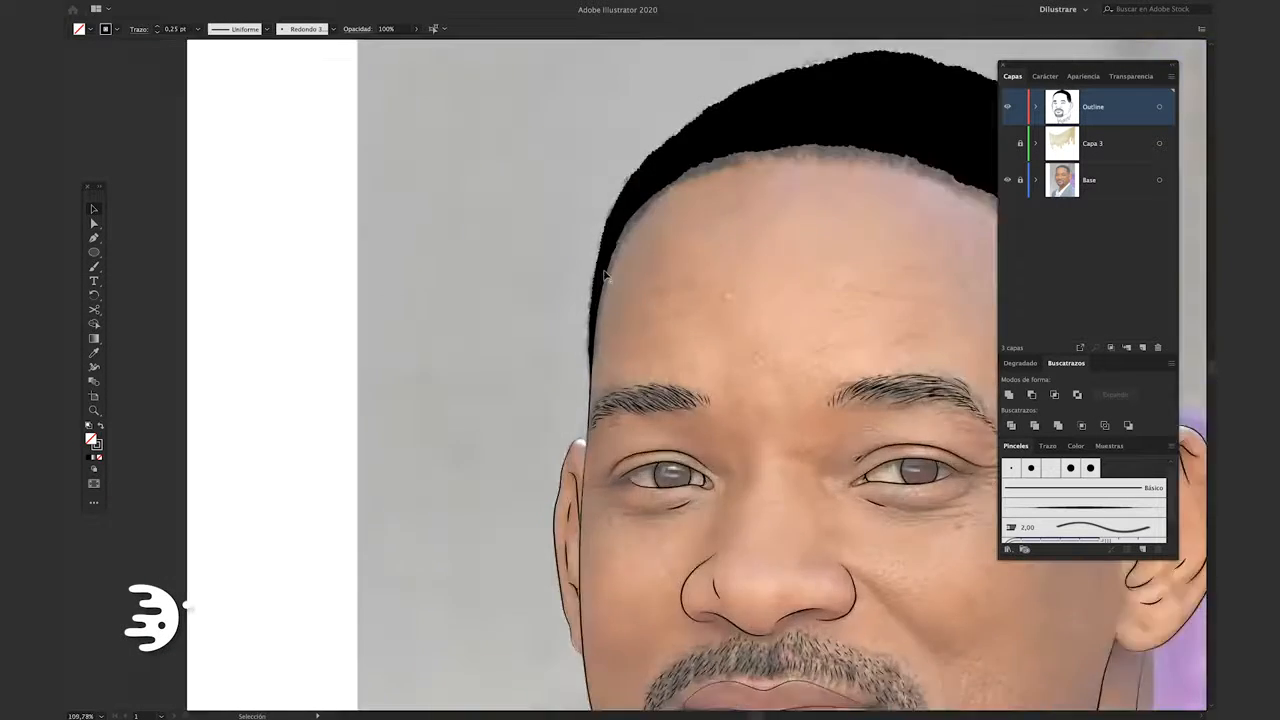
scroll(586, 249, up, 3)
drag(481, 505, 484, 459)
click(302, 29)
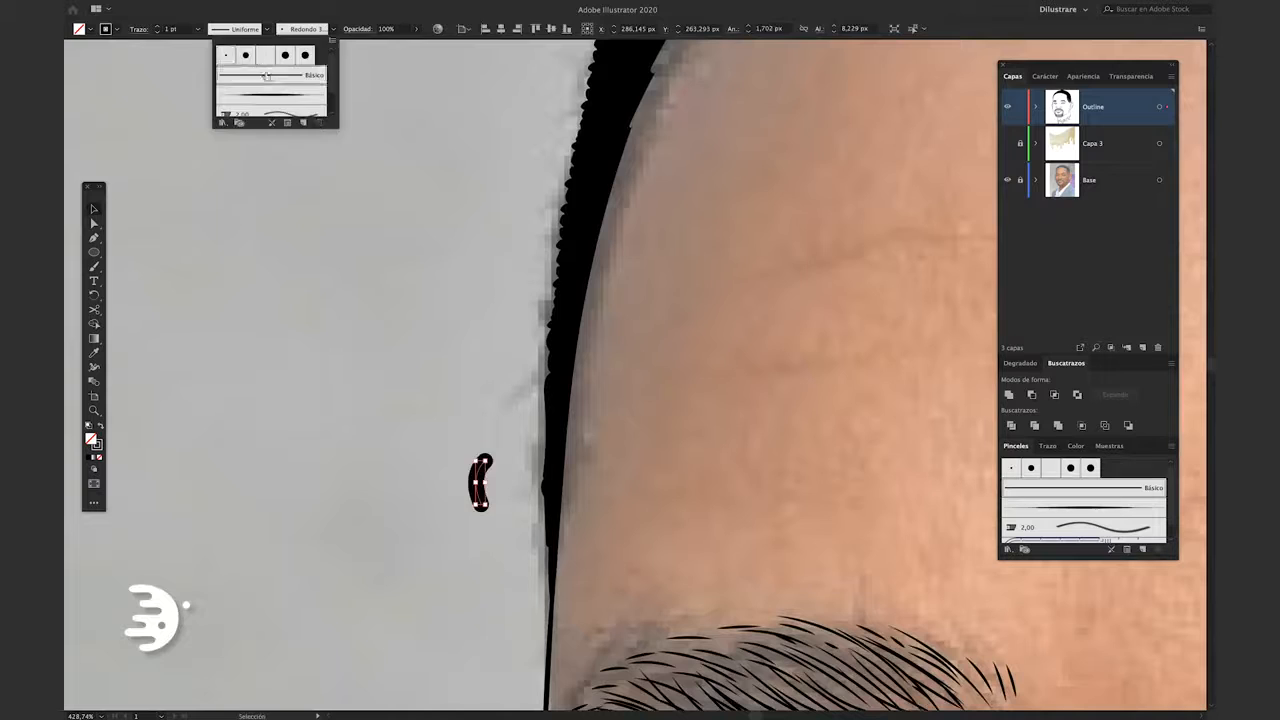
click(275, 85)
click(477, 527)
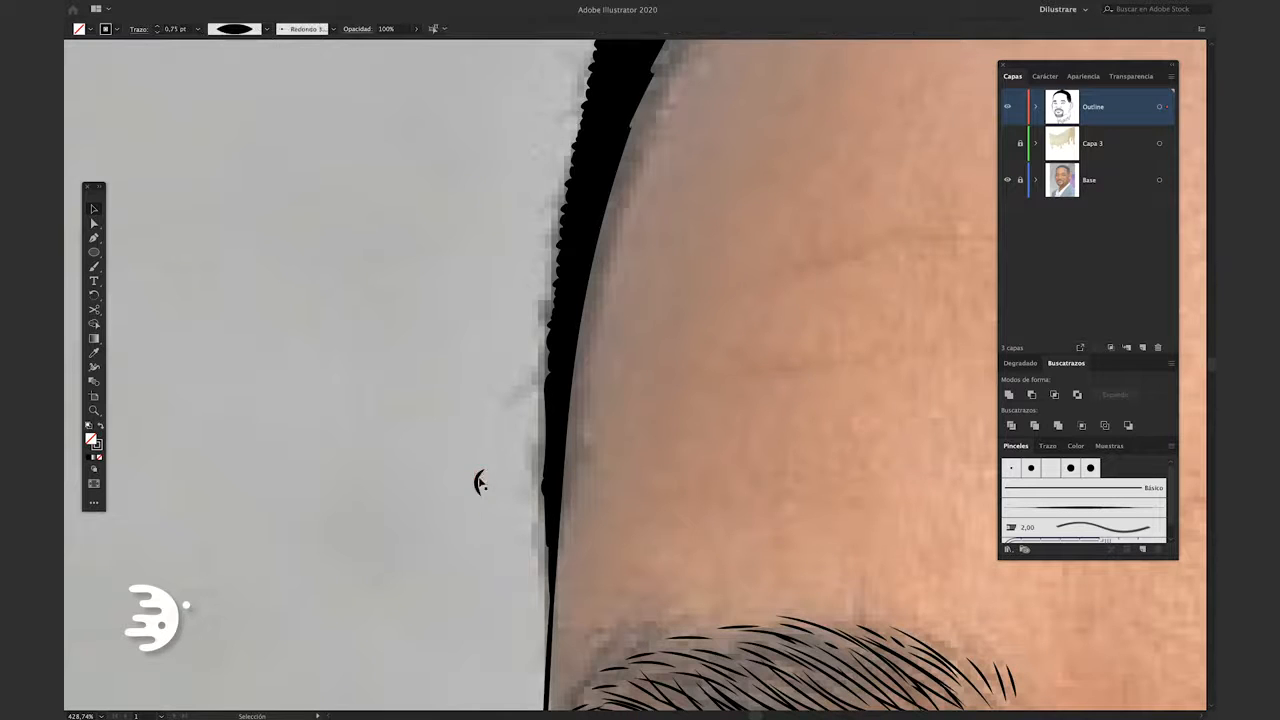
Duplicate the small curved stroke downward into a column of four and select the column
click(500, 530)
mouse_move(478, 483)
mouse_down()
mouse_move(479, 524)
mouse_move(480, 501)
mouse_up()
drag(479, 524, 479, 552)
drag(505, 575, 462, 462)
Copy the column of curved strokes up along the hair's outer edge above the eyebrow, rotating the copies to follow the contour
drag(479, 522, 544, 489)
drag(544, 489, 552, 291)
key(r)
drag(540, 606, 500, 608)
key(v)
scroll(500, 610, up, 3)
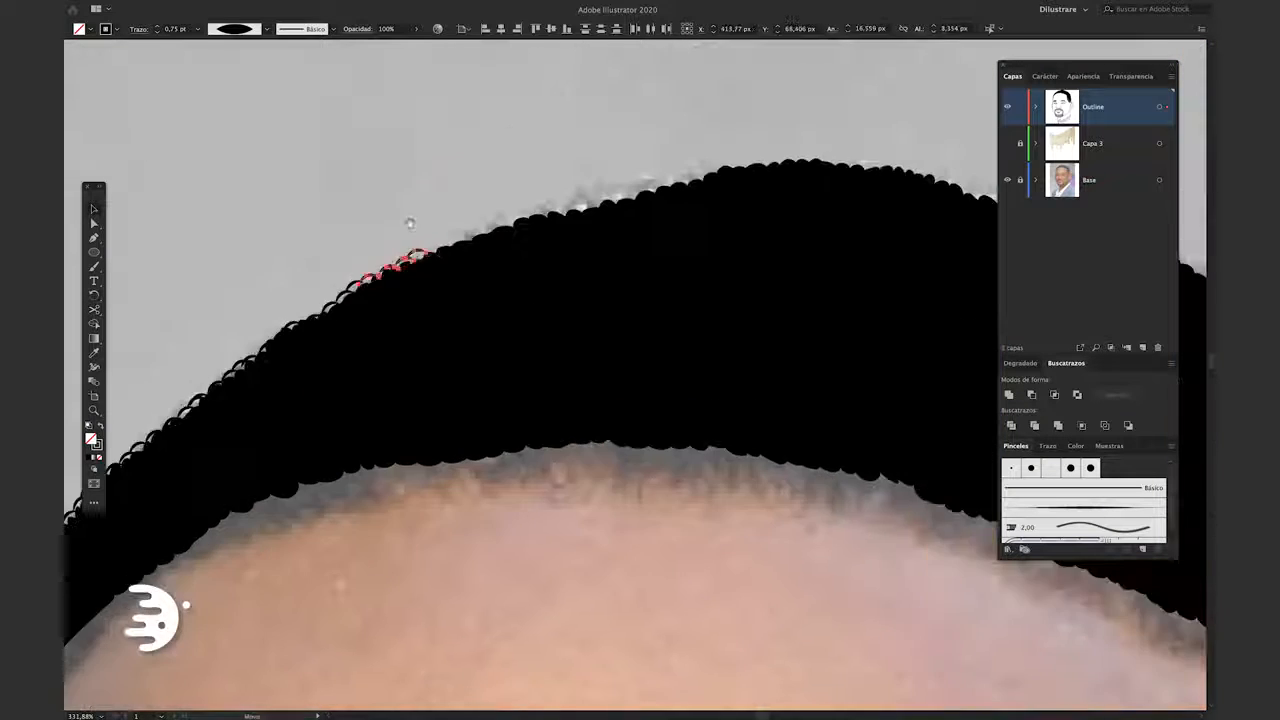
Continue duplicating the curved strokes over the top of the head, down its far side, and along the forehead hairline
scroll(450, 245, up, 5)
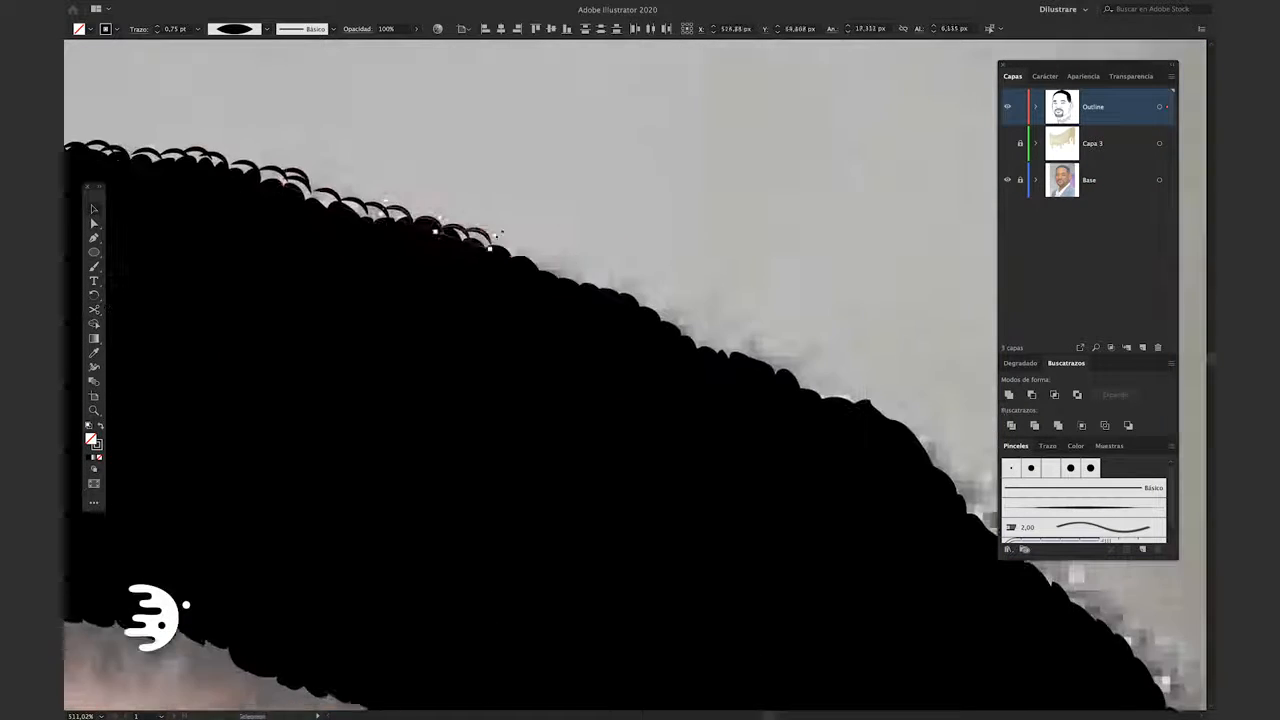
scroll(640, 380, up, 5)
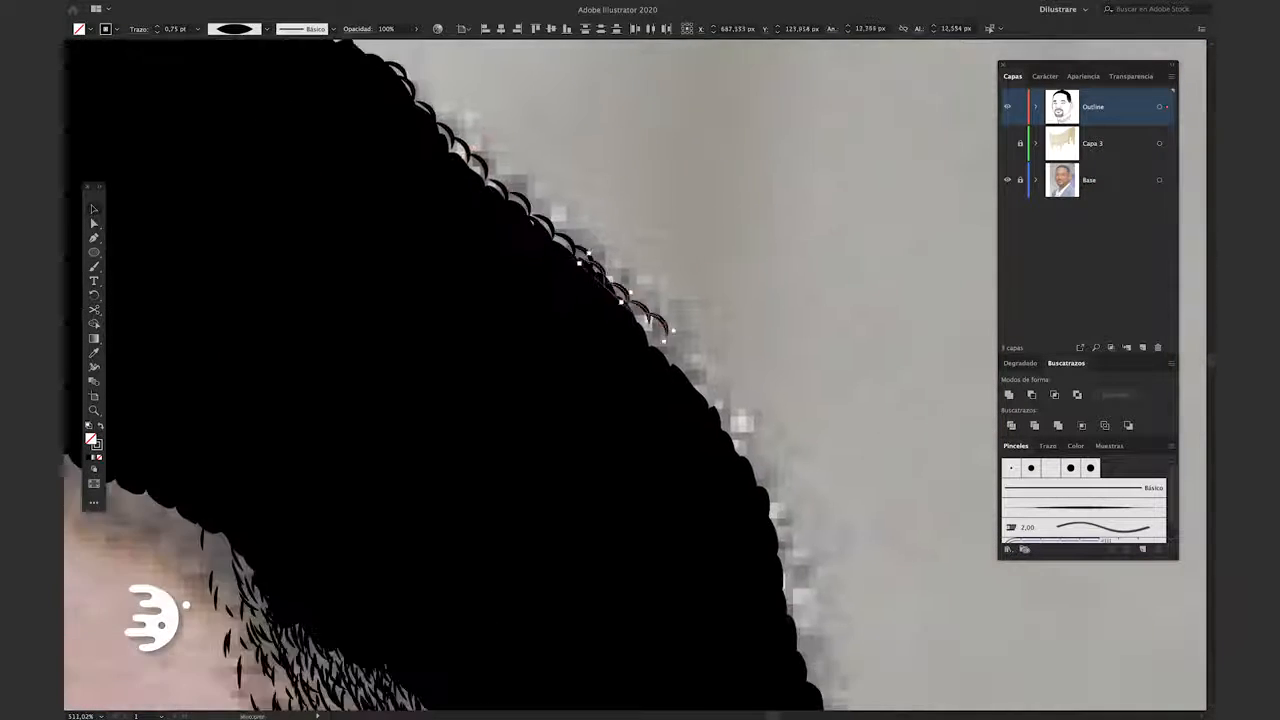
scroll(640, 380, down, 10)
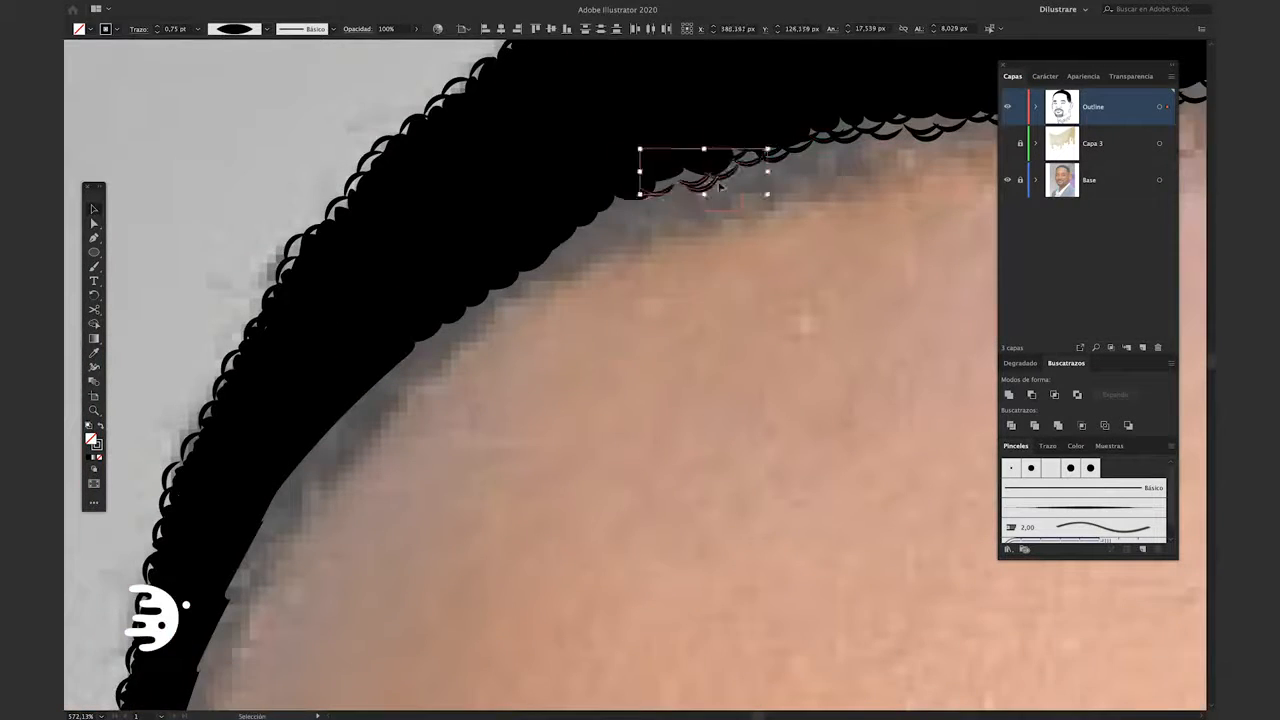
scroll(575, 237, right, 3)
scroll(575, 237, up, 5)
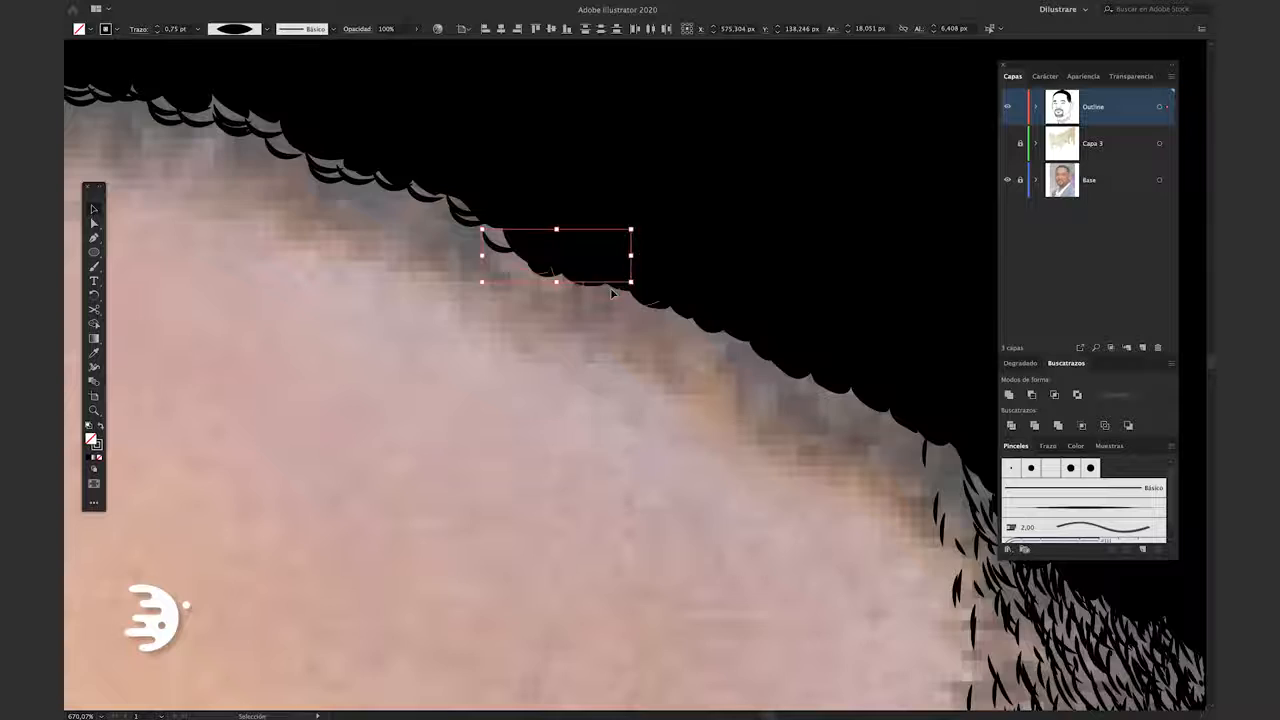
scroll(613, 293, down, 10)
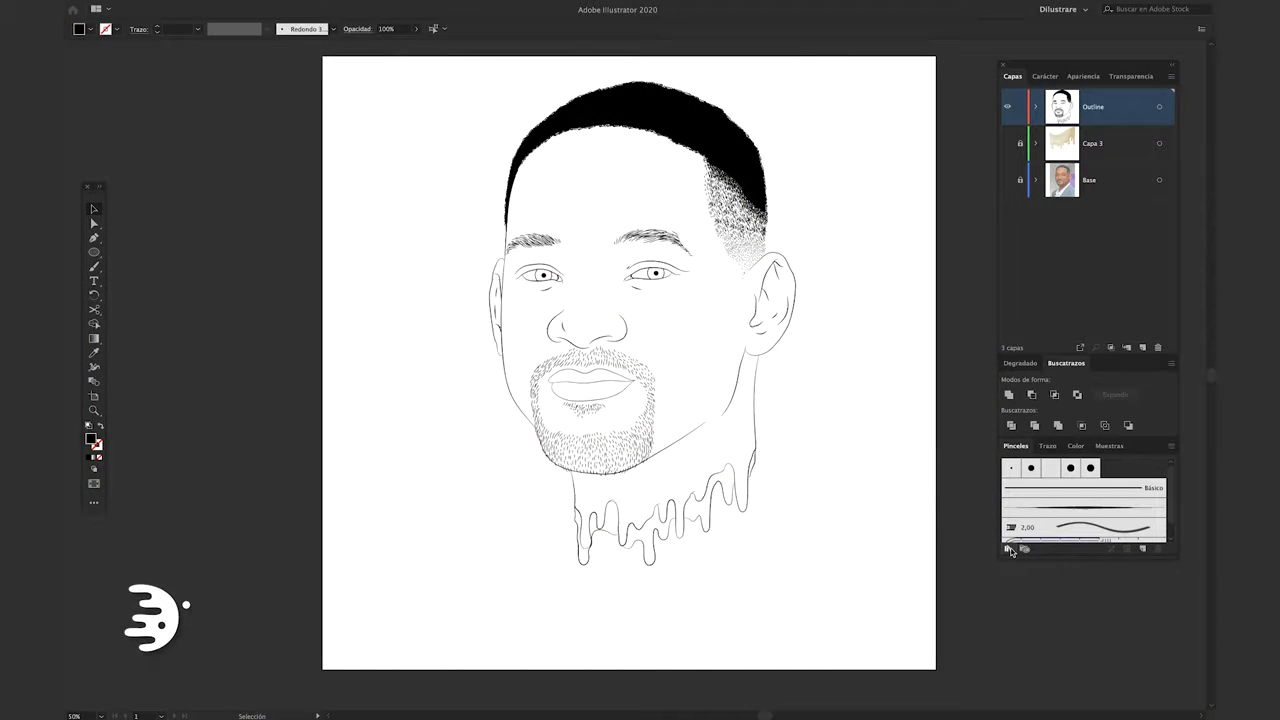
Load the brush library DilusBrushOrig.ai and choose its brush that tapers from thin to thick
click(1008, 549)
click(1041, 678)
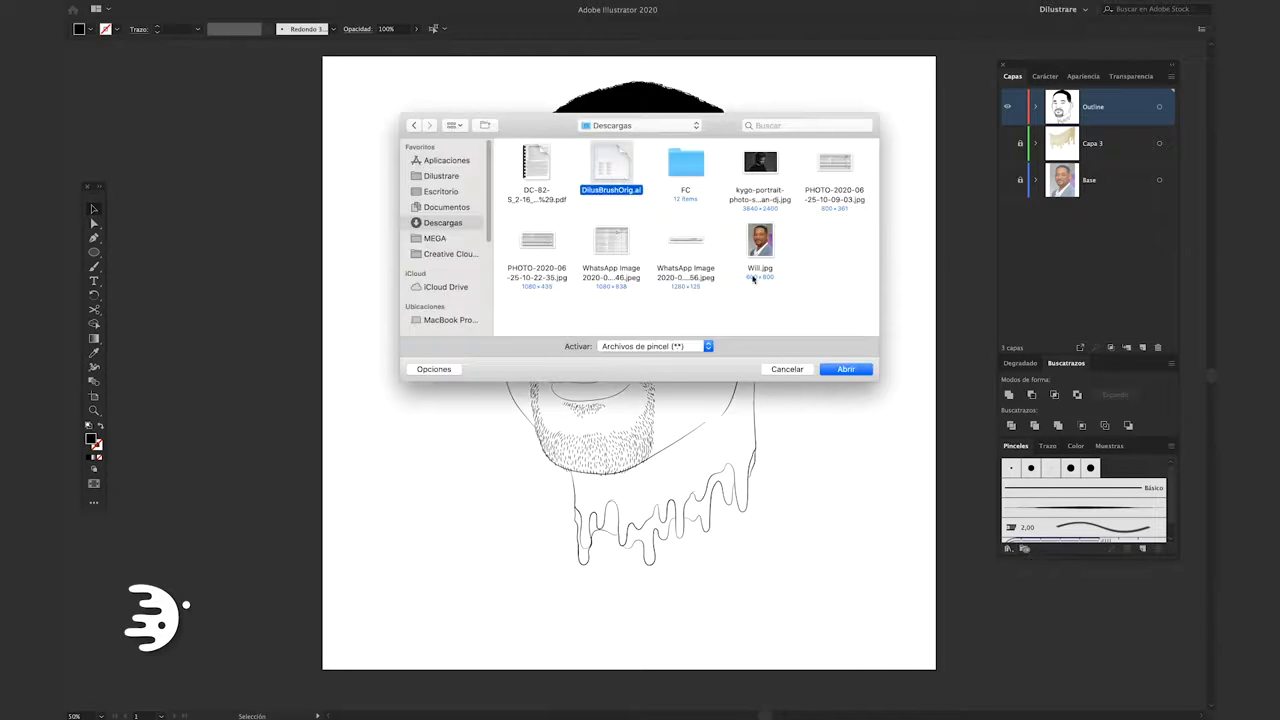
click(858, 376)
drag(216, 194, 216, 298)
click(214, 198)
Draw tapered accent strokes at 0.15 pt on the face contours, including the neck line where it meets the earlobe
key(b)
scroll(574, 490, up, 10)
drag(611, 563, 563, 335)
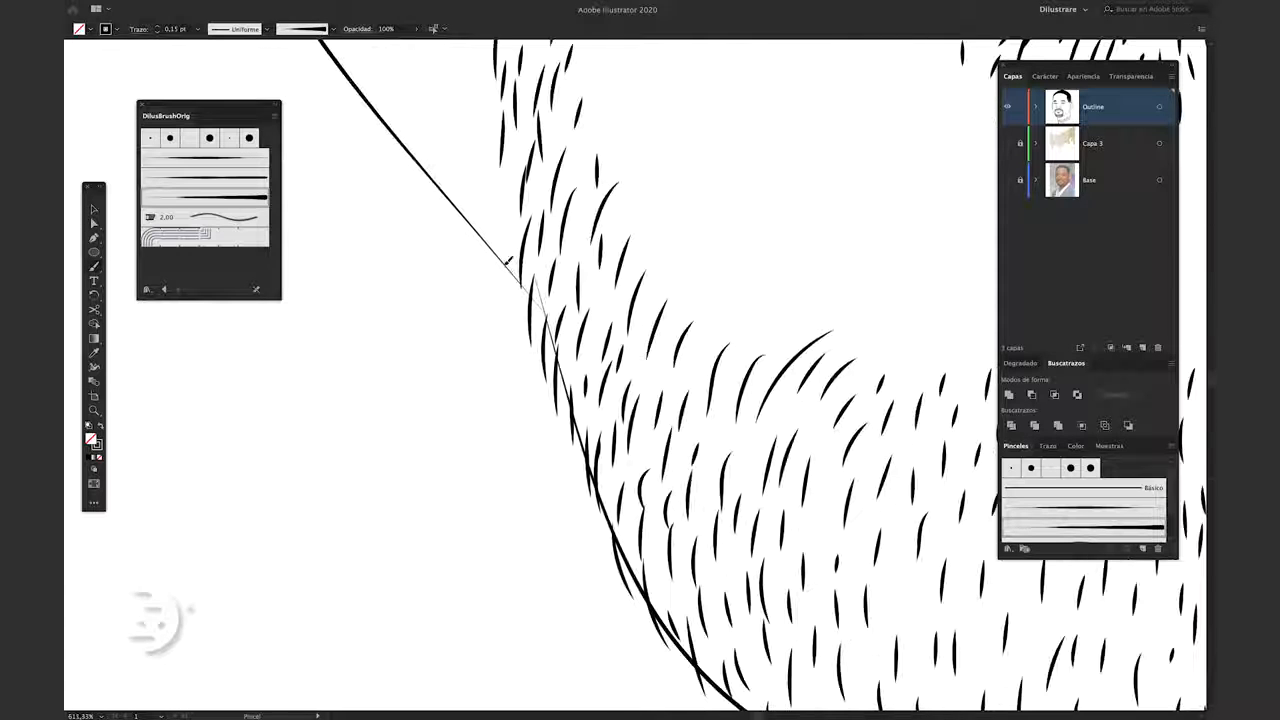
mouse_move(514, 266)
mouse_down()
mouse_move(599, 478)
mouse_move(598, 587)
mouse_up()
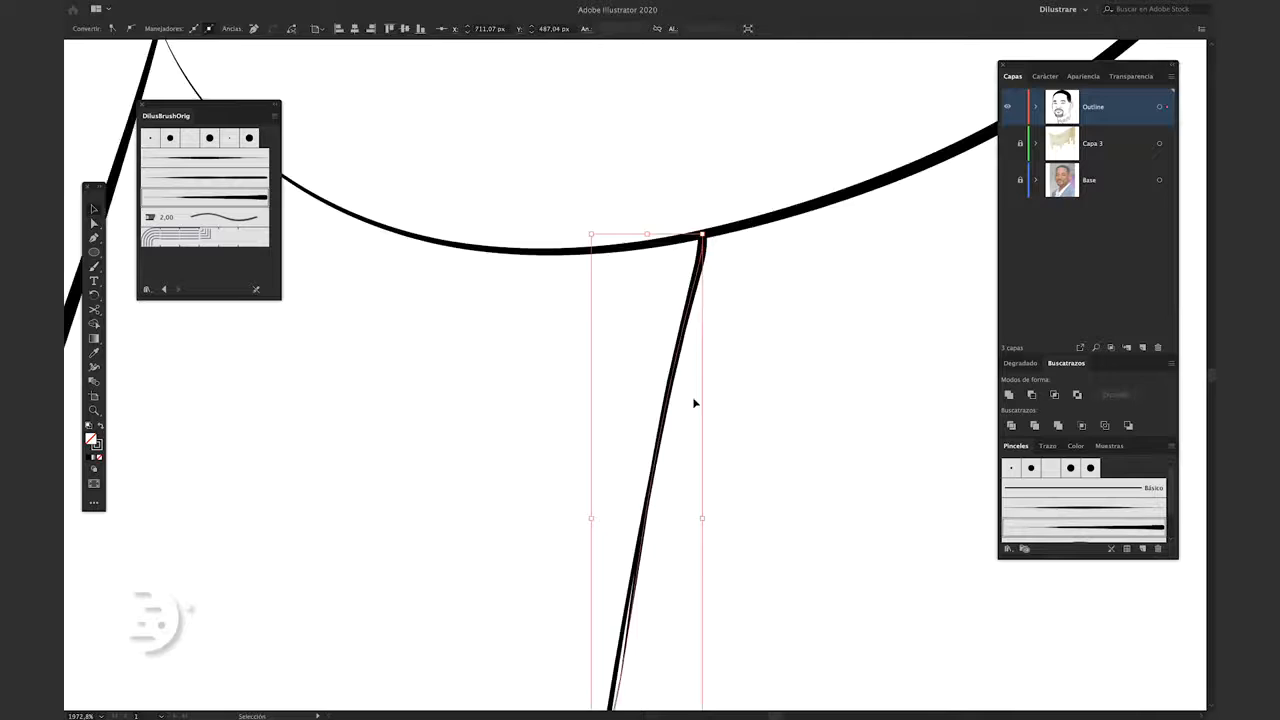
scroll(704, 312, up, 5)
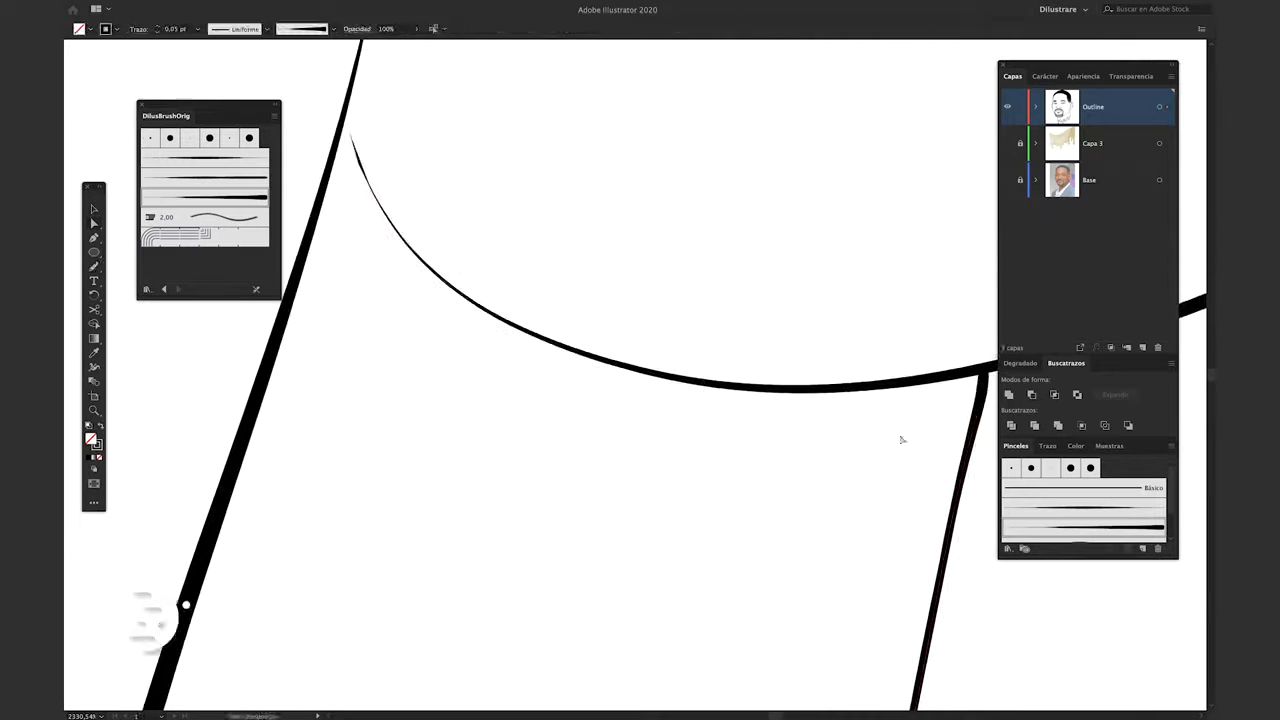
drag(736, 388, 354, 120)
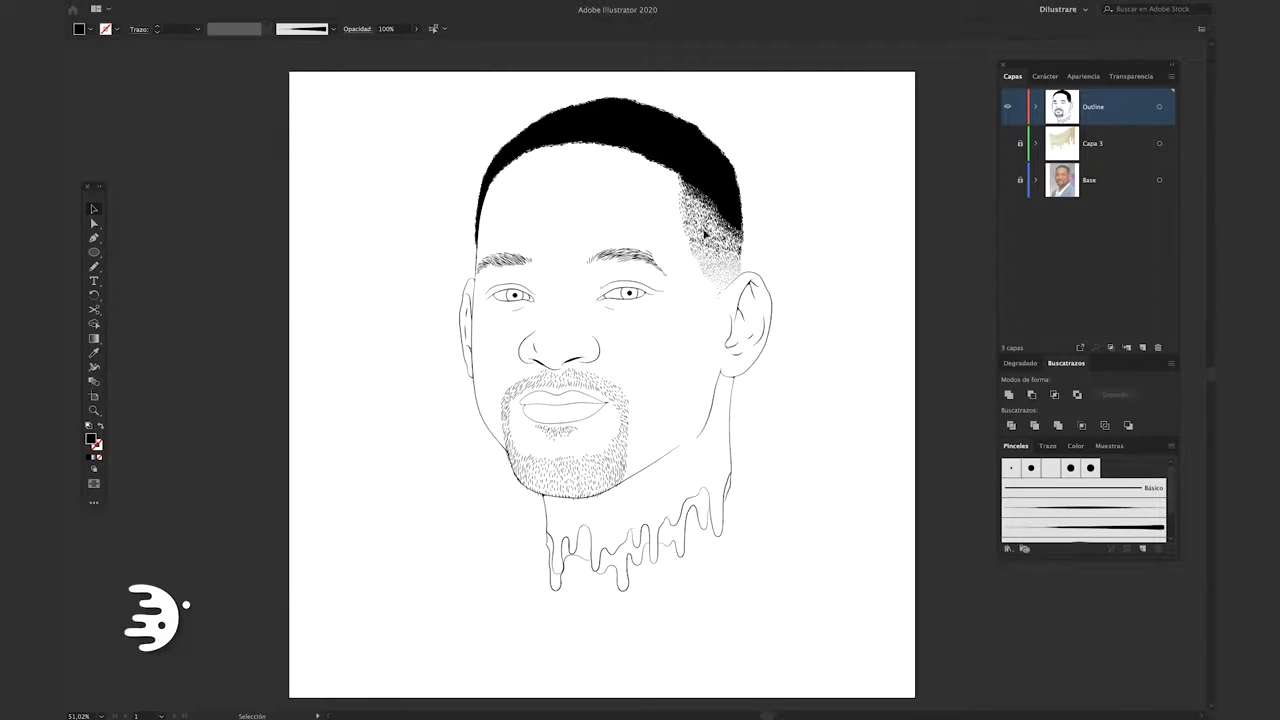
Draw a tapered contour line down the side of the head from the hair to the top of the ear and refine its curve
scroll(734, 260, up, 10)
key(b)
scroll(683, 334, up, 5)
scroll(683, 334, down, 1)
mouse_move(610, 74)
mouse_down()
mouse_move(626, 302)
mouse_move(618, 534)
mouse_up()
click(293, 35)
click(275, 48)
scroll(615, 400, up, 3)
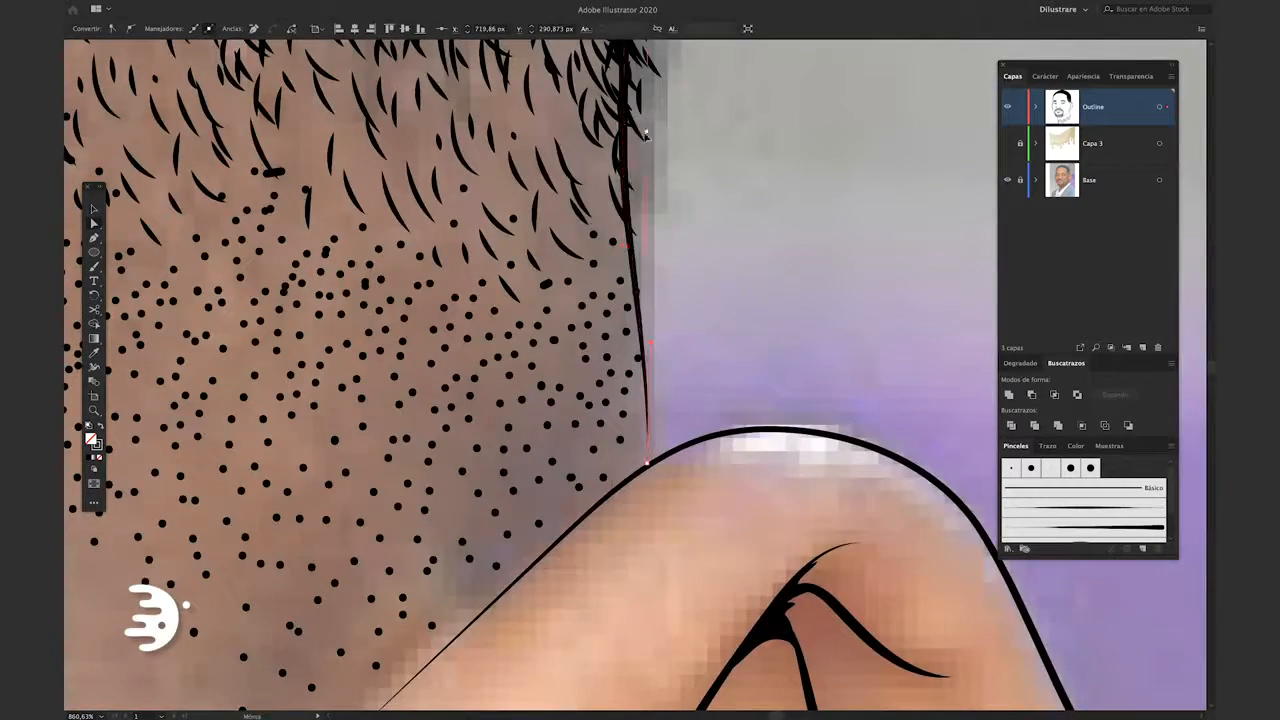
scroll(618, 420, down, 3)
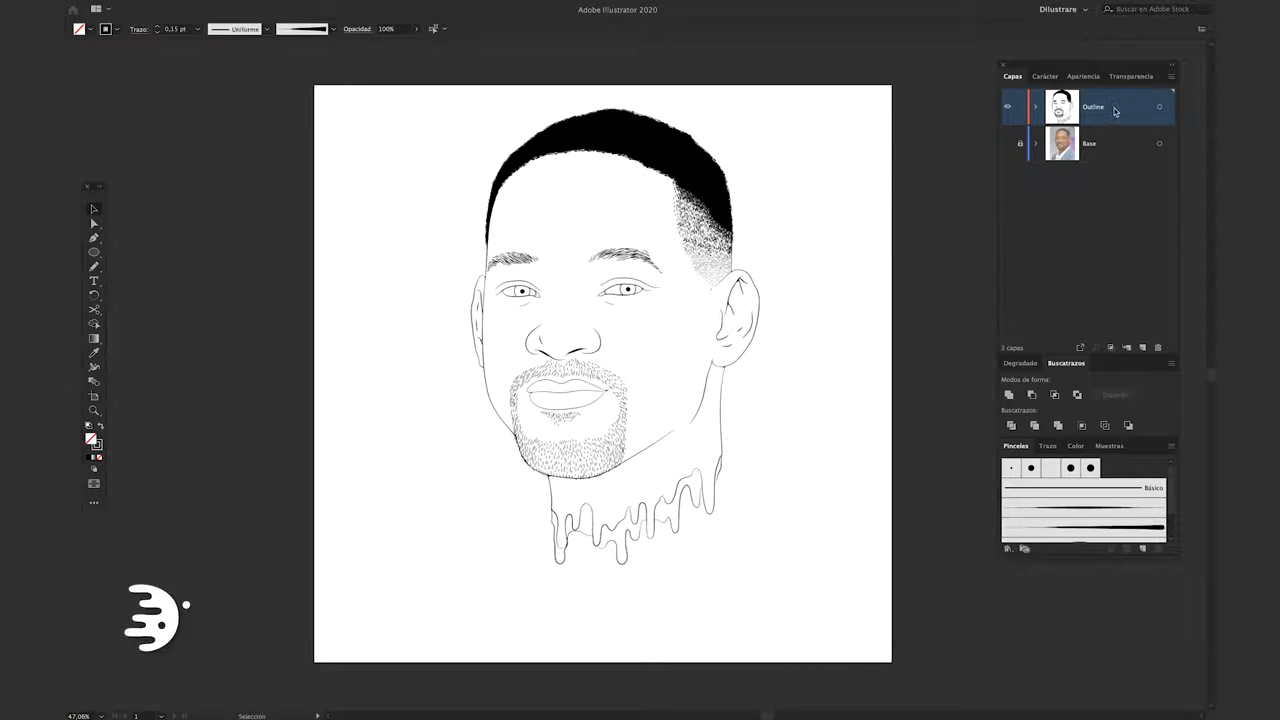
Delete the Capa 3 layer, duplicate the Outline layer as Copy beneath it, and lock Outline
drag(1116, 111, 1121, 122)
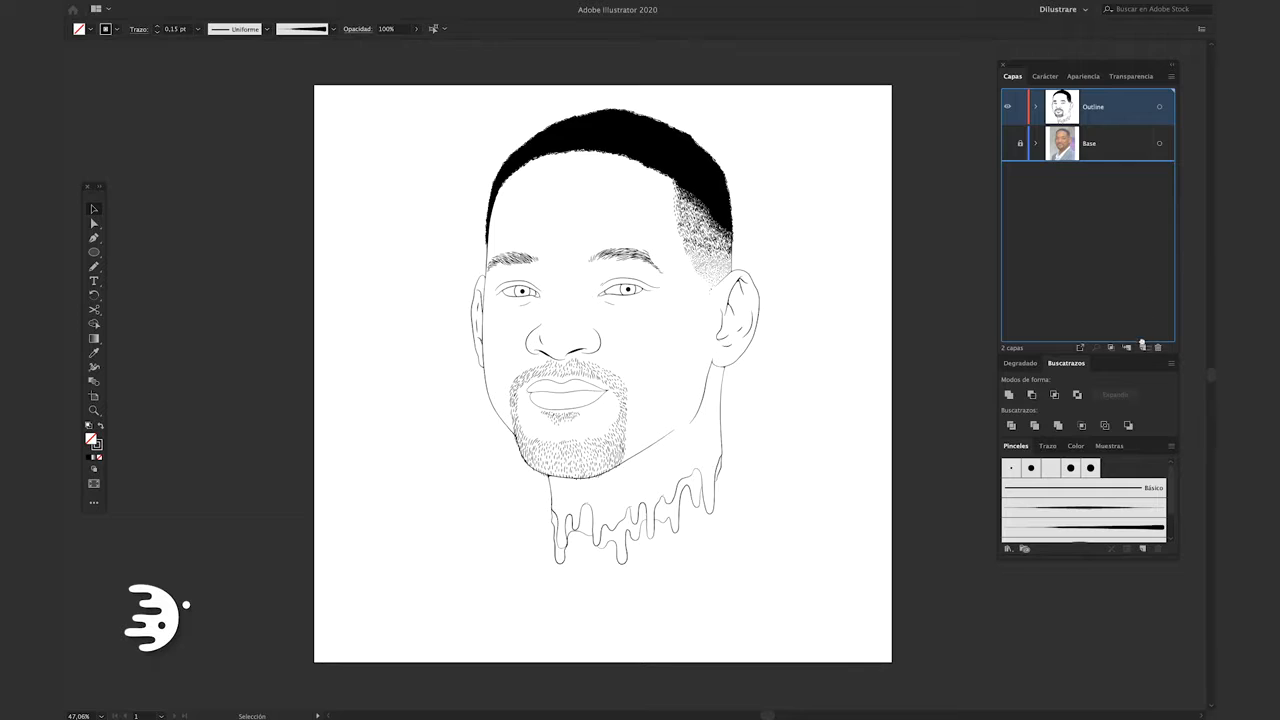
drag(1146, 351, 1143, 348)
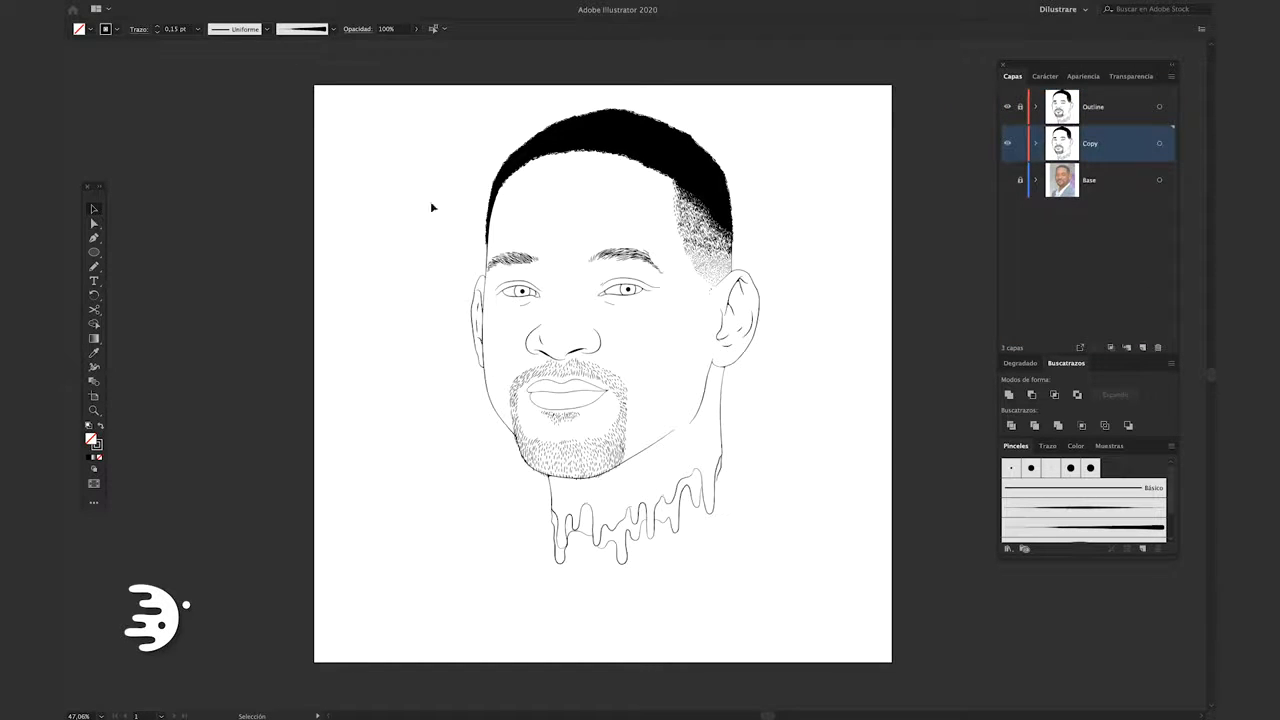
Select all line art on the Copy layer, expand its strokes into filled shapes, and unite them
key(ctrl+a)
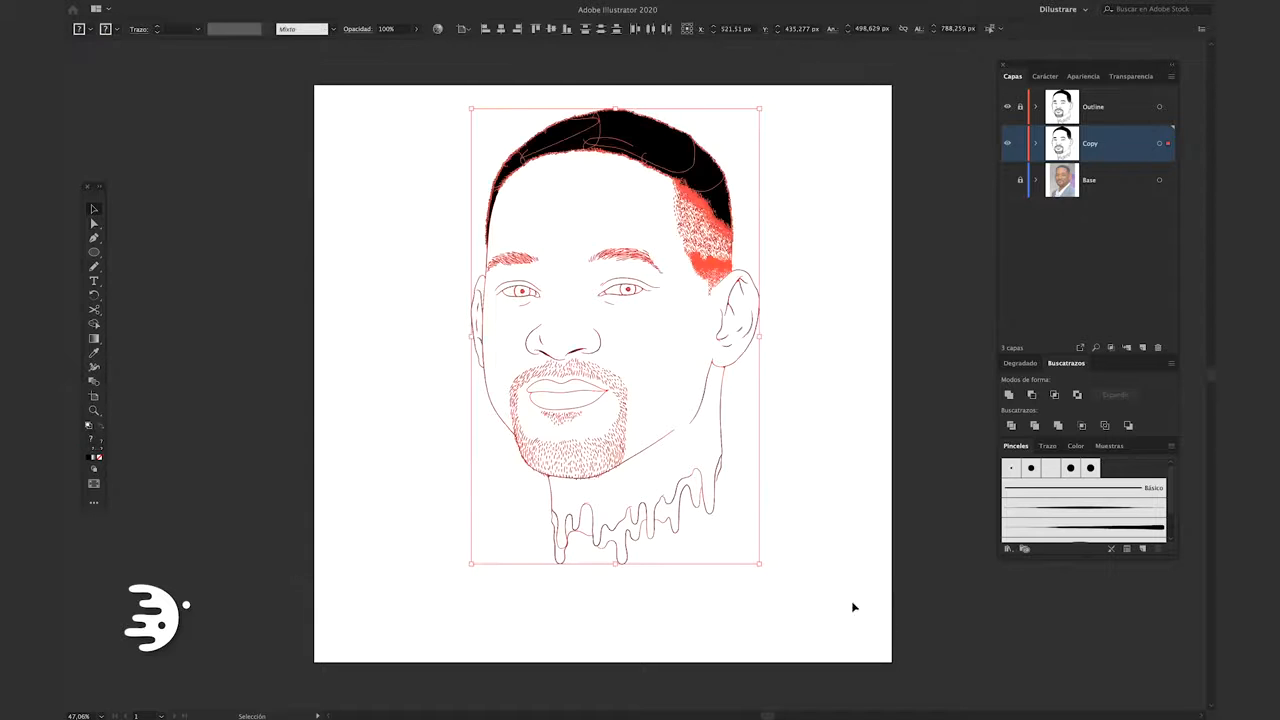
key(f)
key(f)
click(242, 8)
click(274, 149)
click(246, 9)
click(272, 139)
click(242, 8)
click(276, 139)
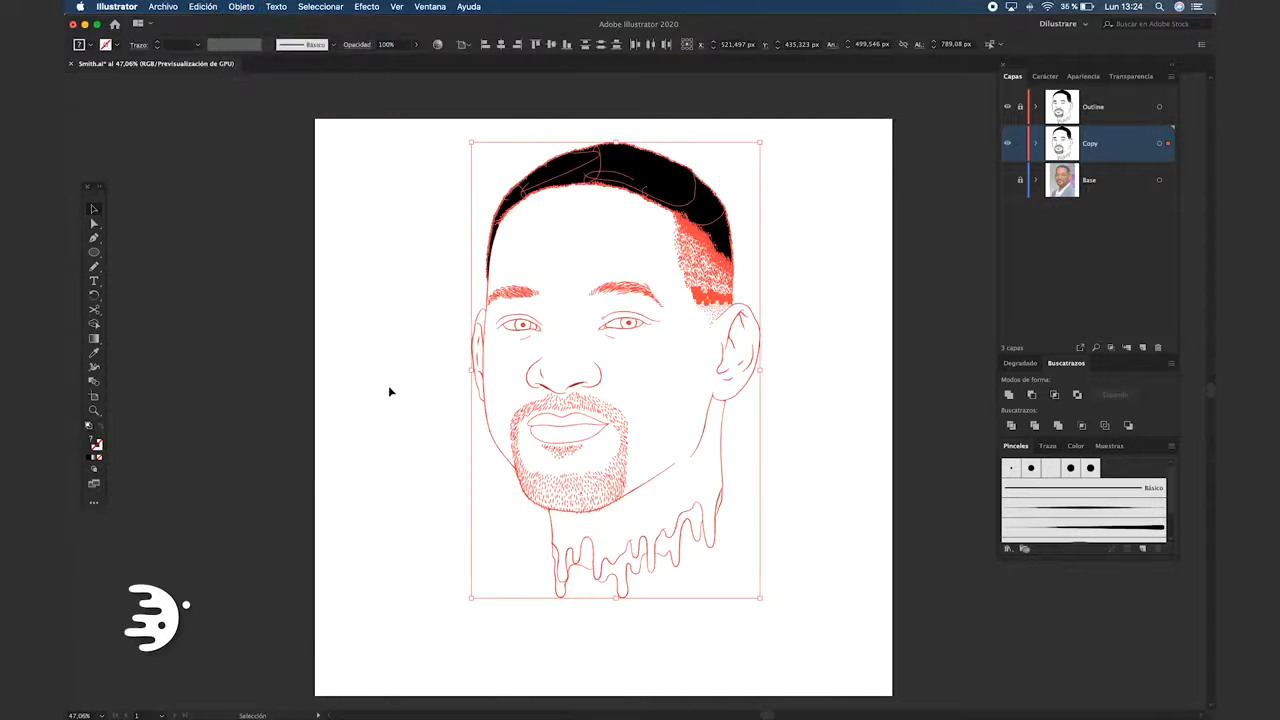
click(1012, 398)
click(372, 321)
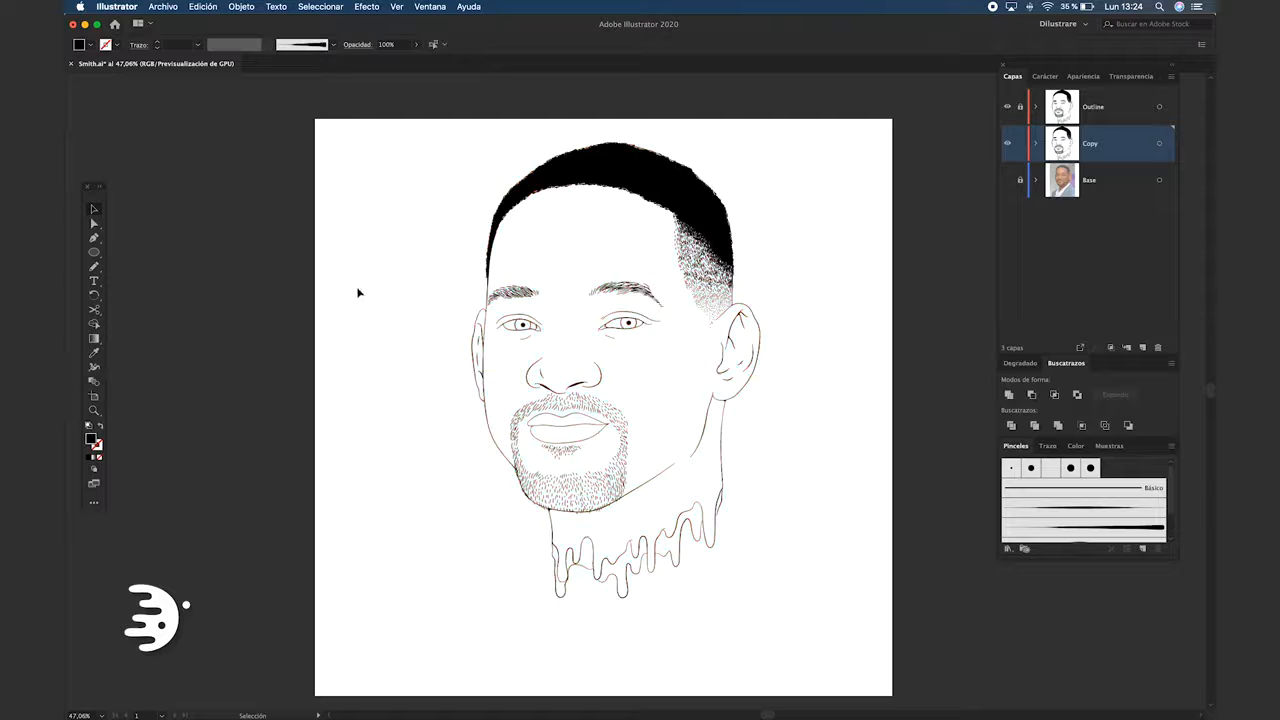
Pick a light orange fill (H 29°, S 52%, B 84%) and draw a rectangle about 857 x 899 px over the portrait
double_click(93, 441)
click(423, 360)
click(332, 235)
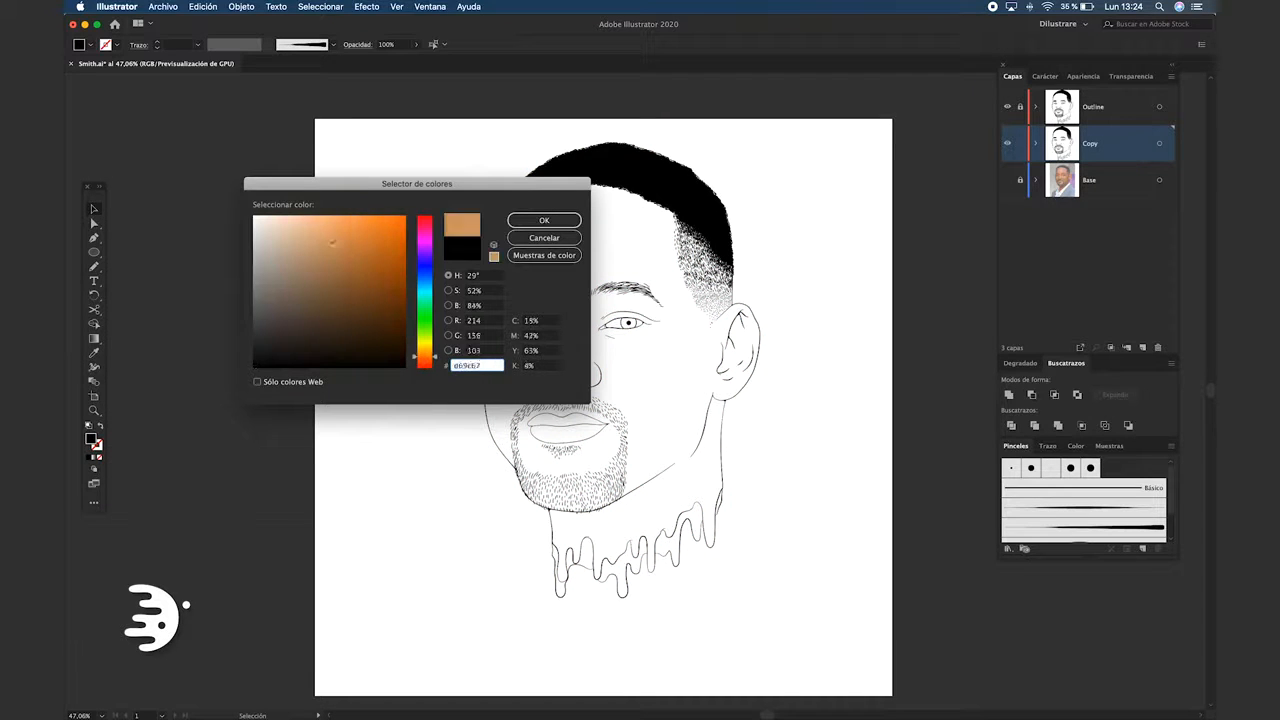
key(Return)
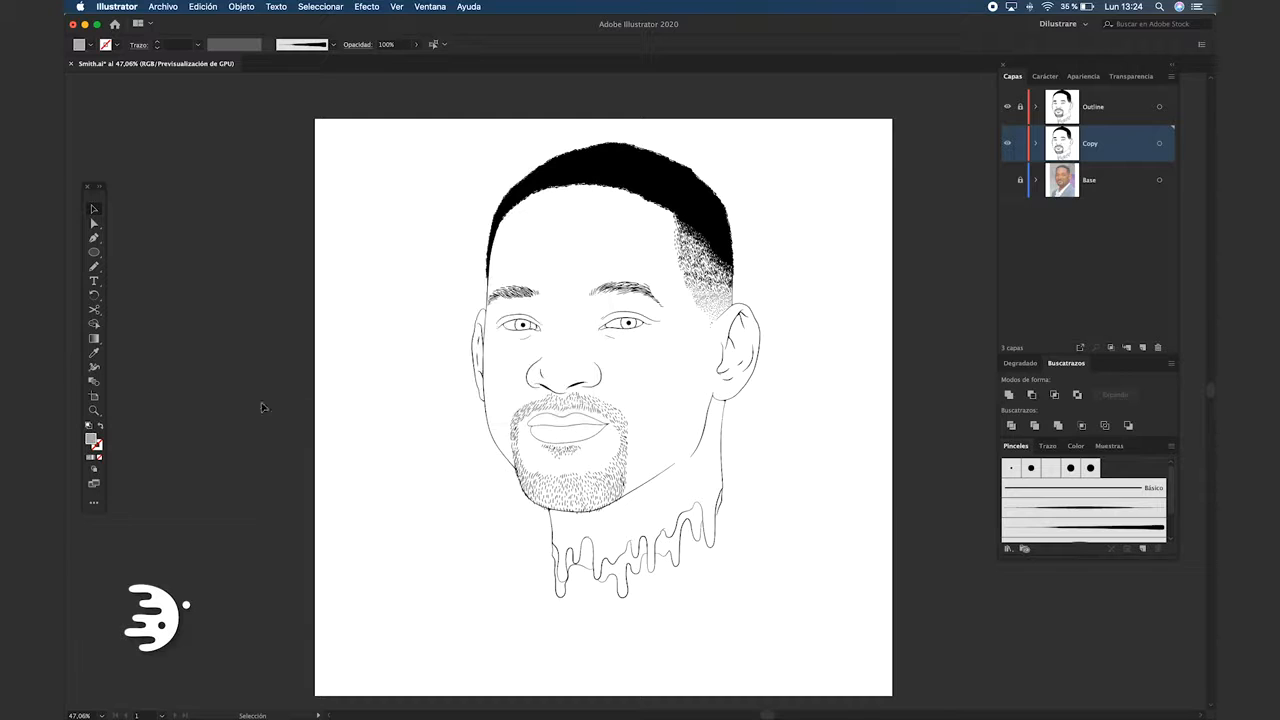
key(m)
drag(340, 117, 836, 636)
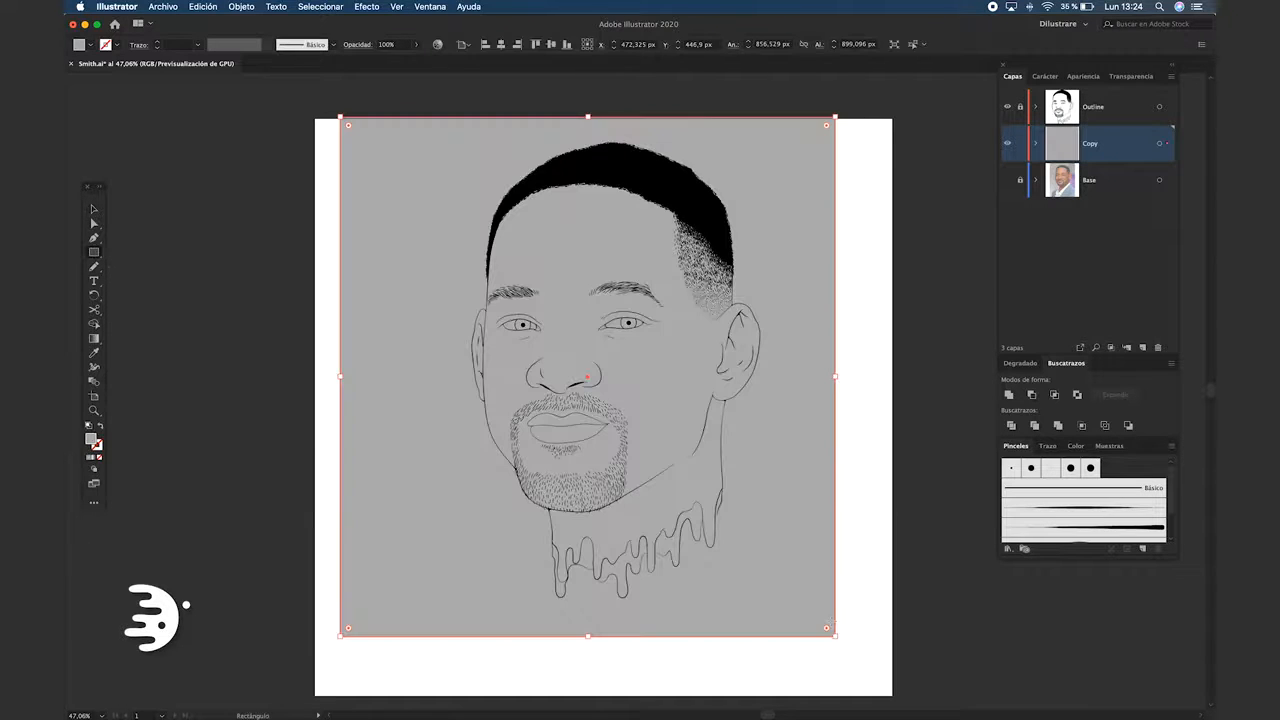
Recolor the rectangle with a CMYK skin tone of C 10.53, M 39.85, Y 61.27, K 1.52
click(1077, 447)
click(1169, 448)
click(1115, 501)
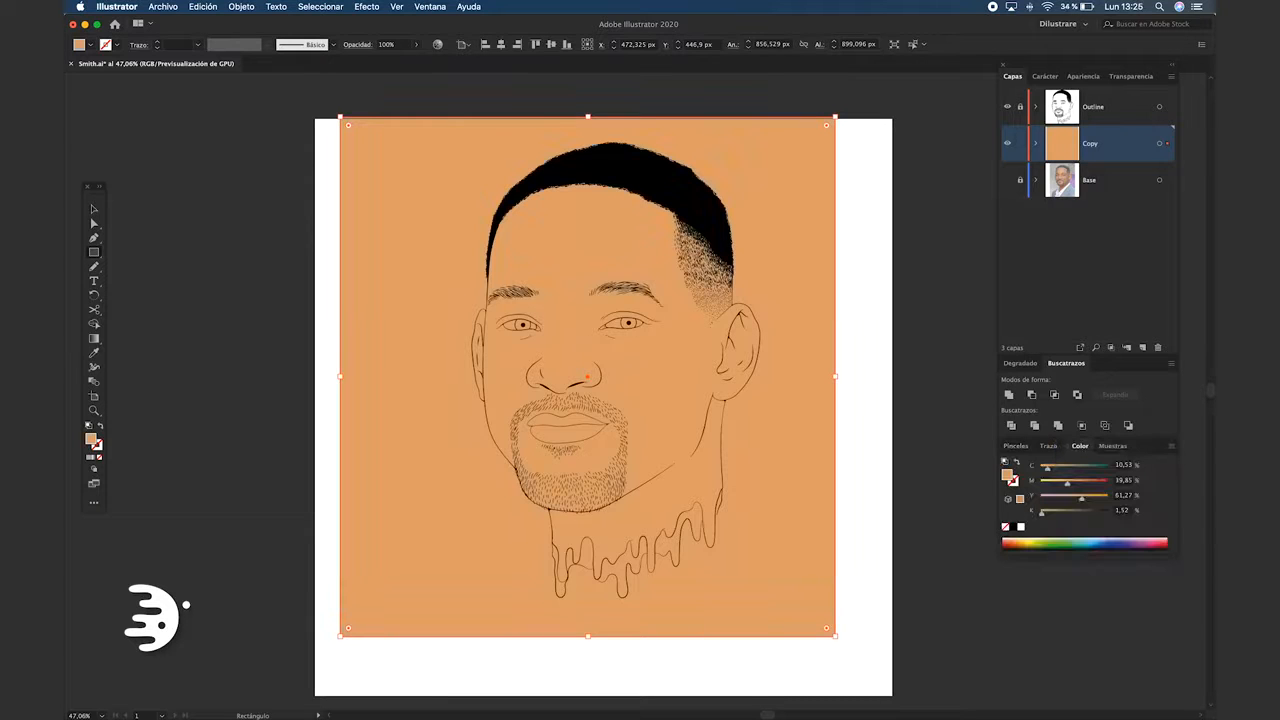
Send the skin-colored rectangle behind the united line art, expand the Copy layer's contents, and deselect everything
right_click(771, 440)
mouse_move(890, 633)
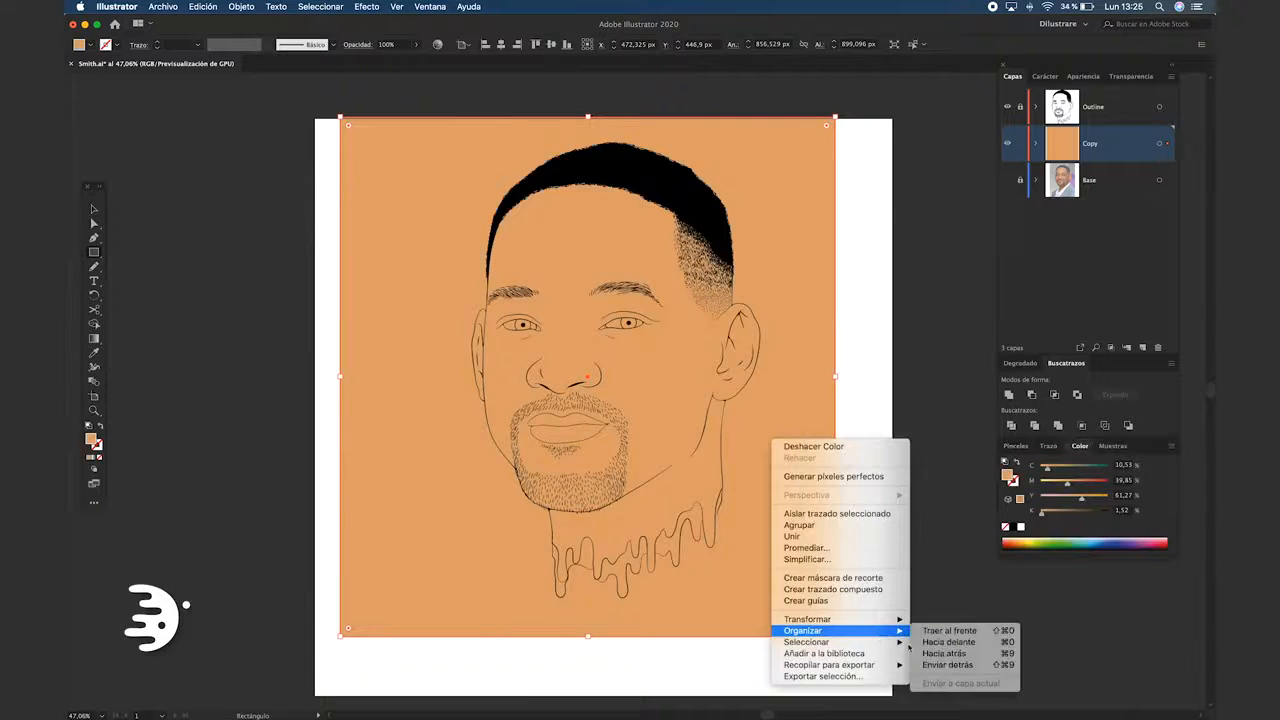
click(936, 654)
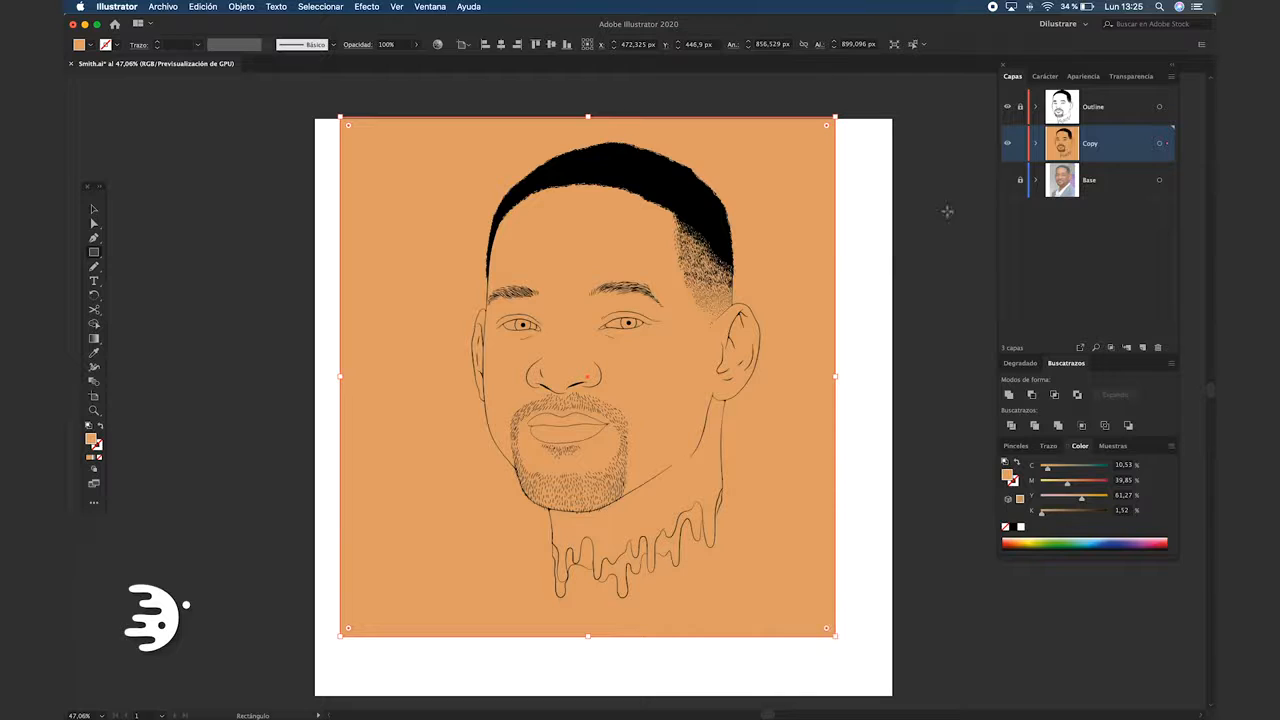
click(1037, 144)
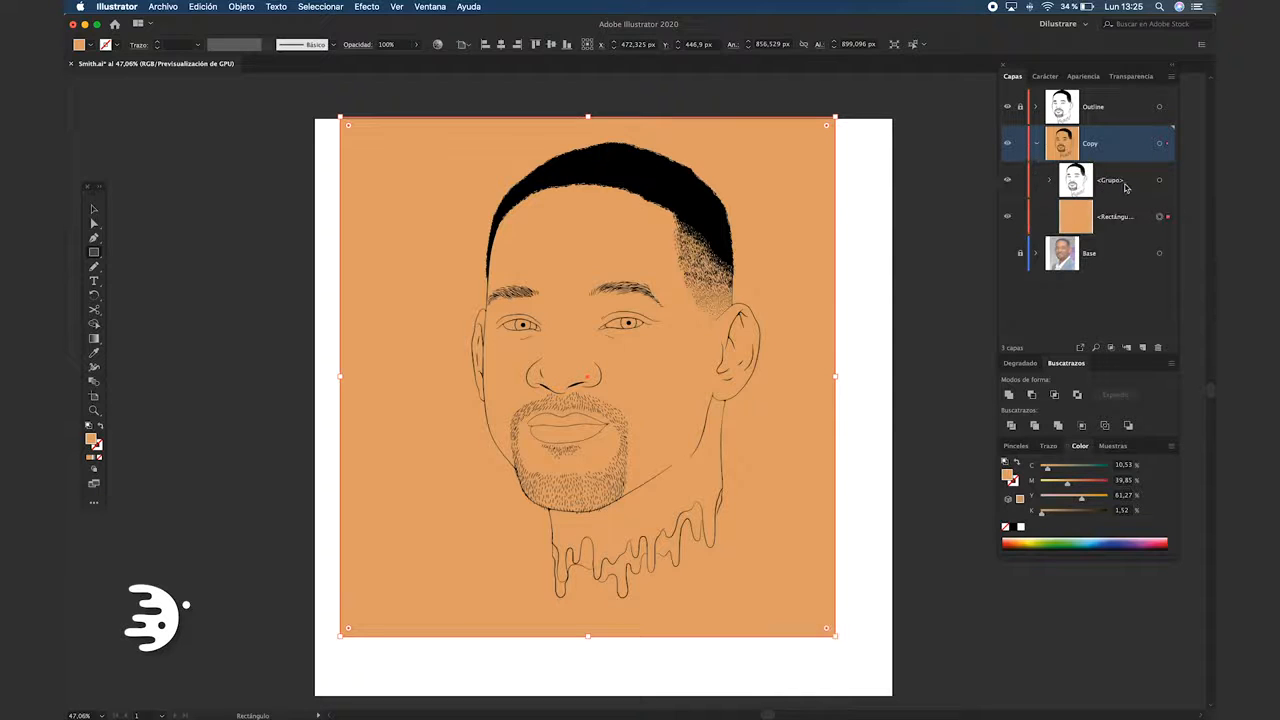
key(v)
click(927, 660)
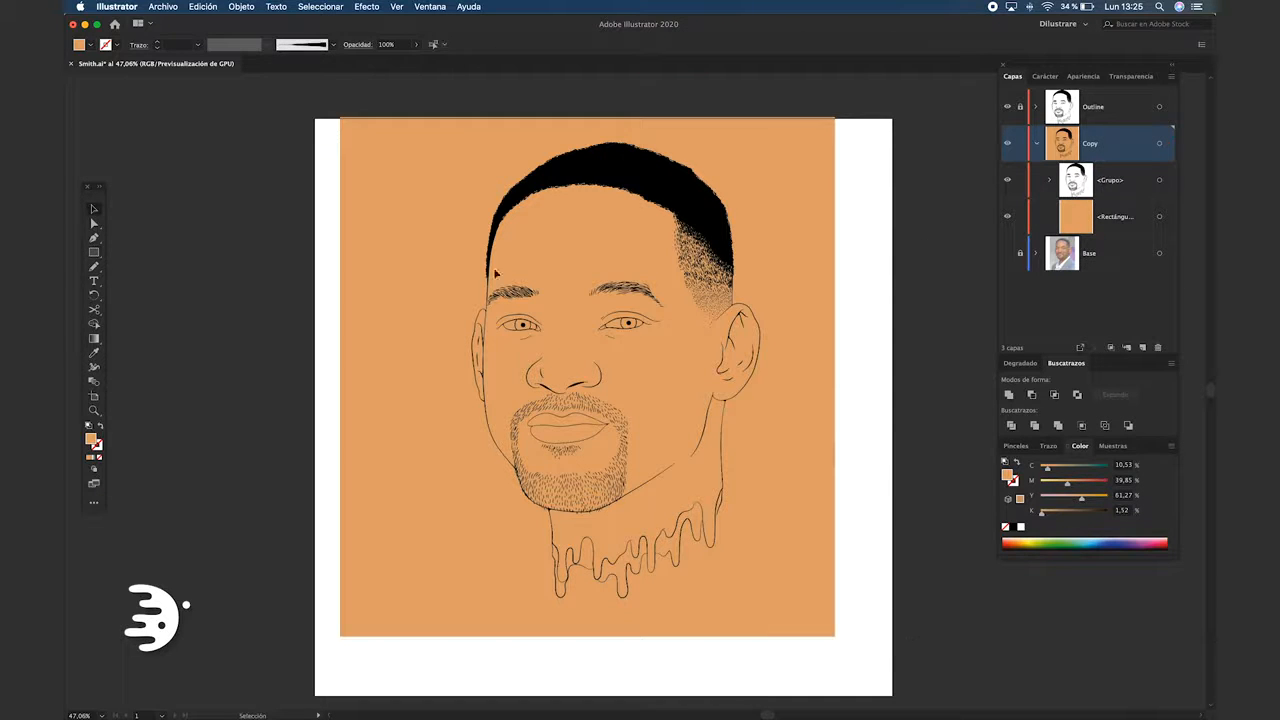
Select the line art and skin-colored rectangle, combine them with Pathfinder Merge, and ungroup the result
key(super+a)
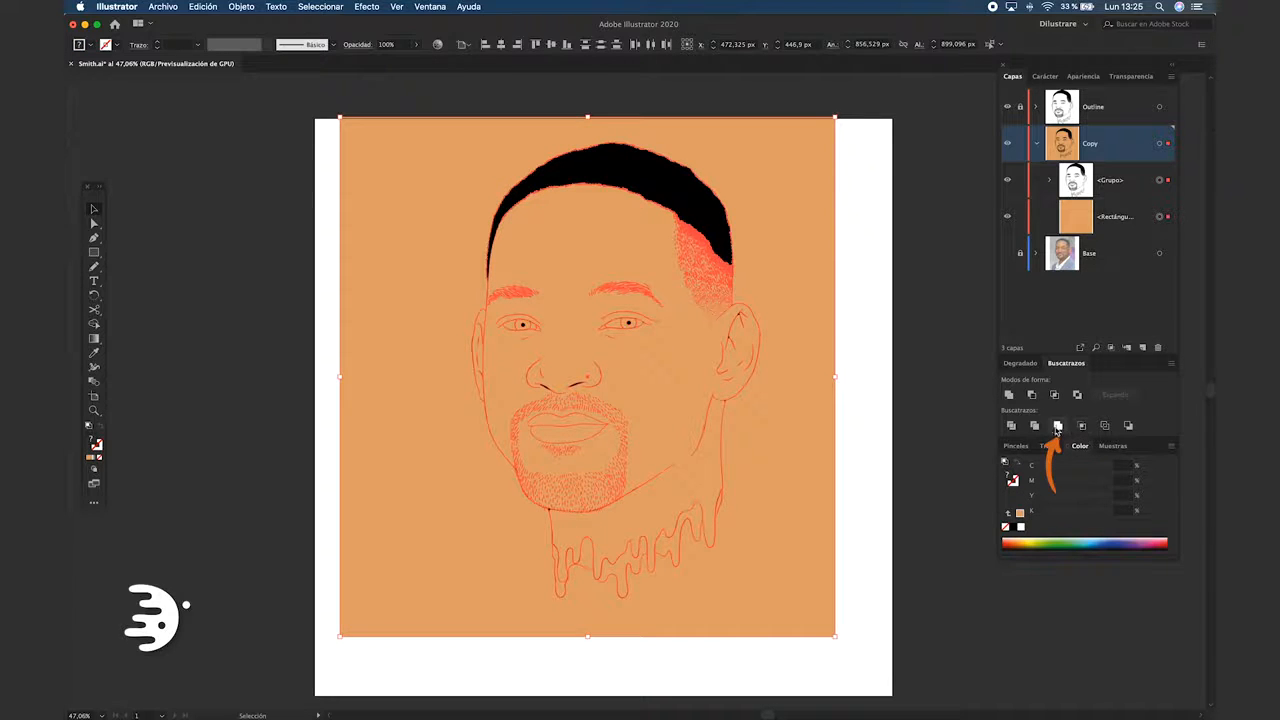
key(super+g)
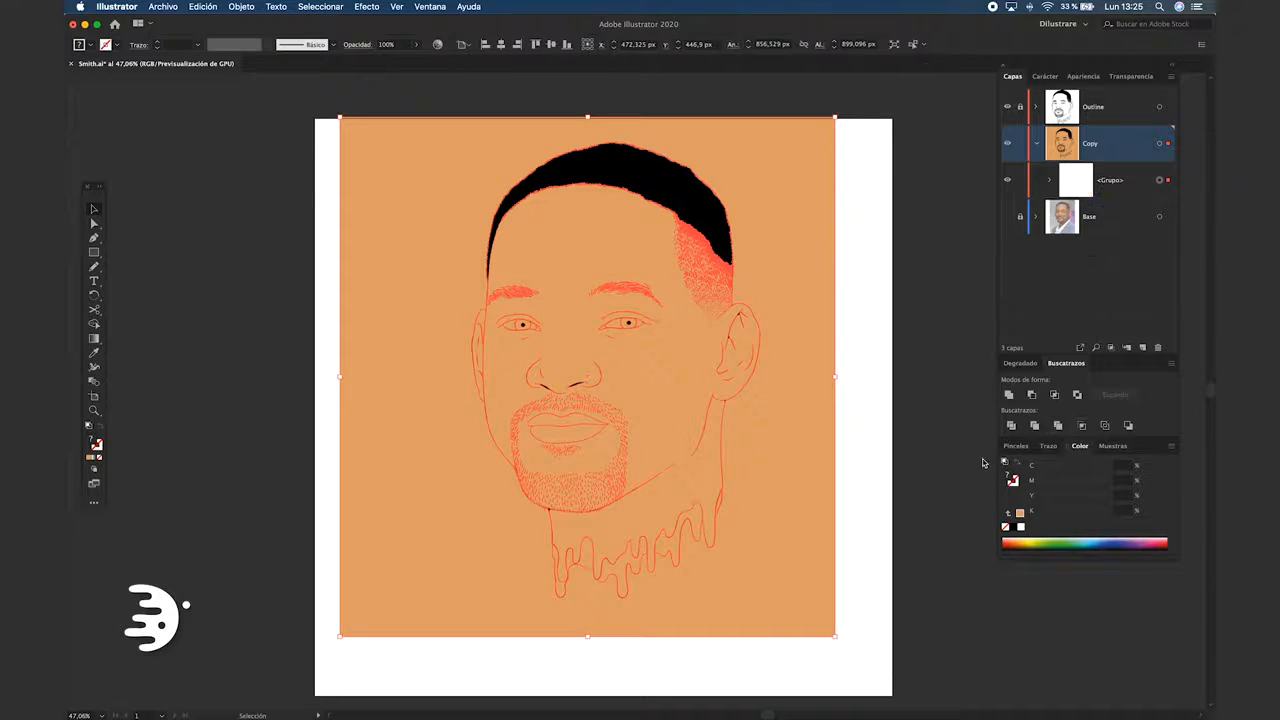
right_click(797, 290)
click(843, 385)
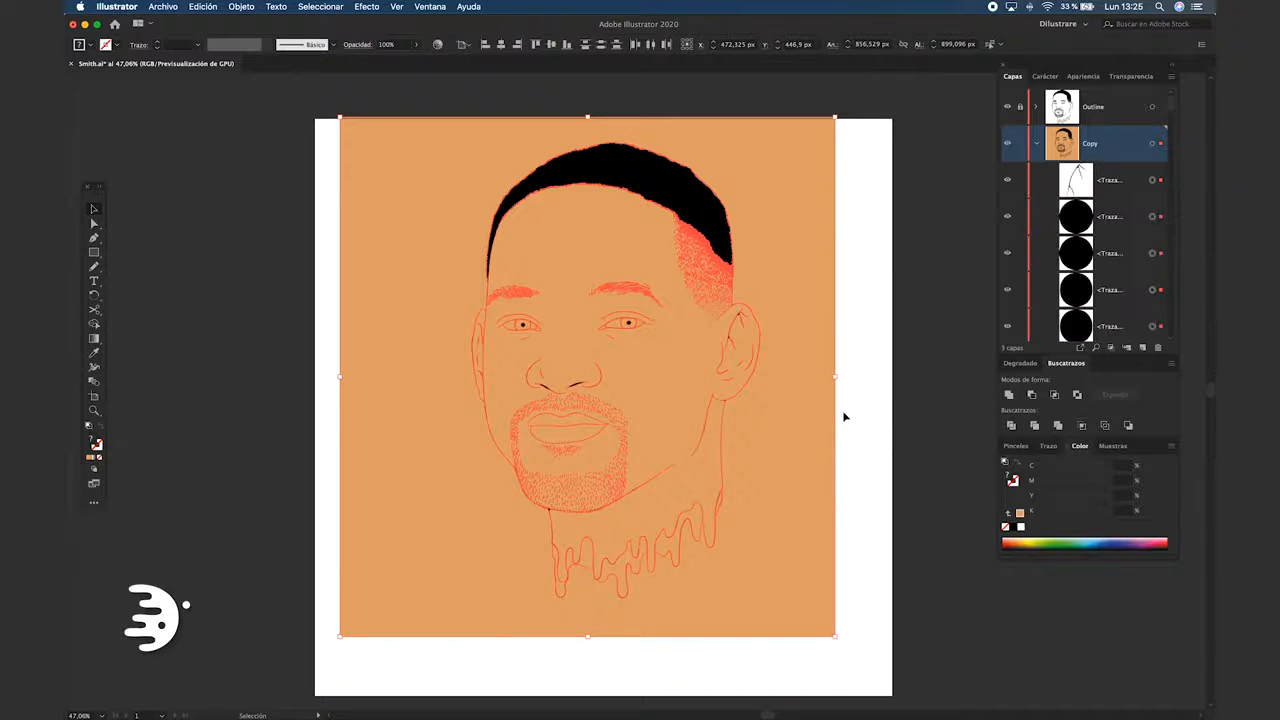
Delete the surplus skin-colored background surrounding the head
click(872, 408)
drag(826, 191, 861, 202)
key(Delete)
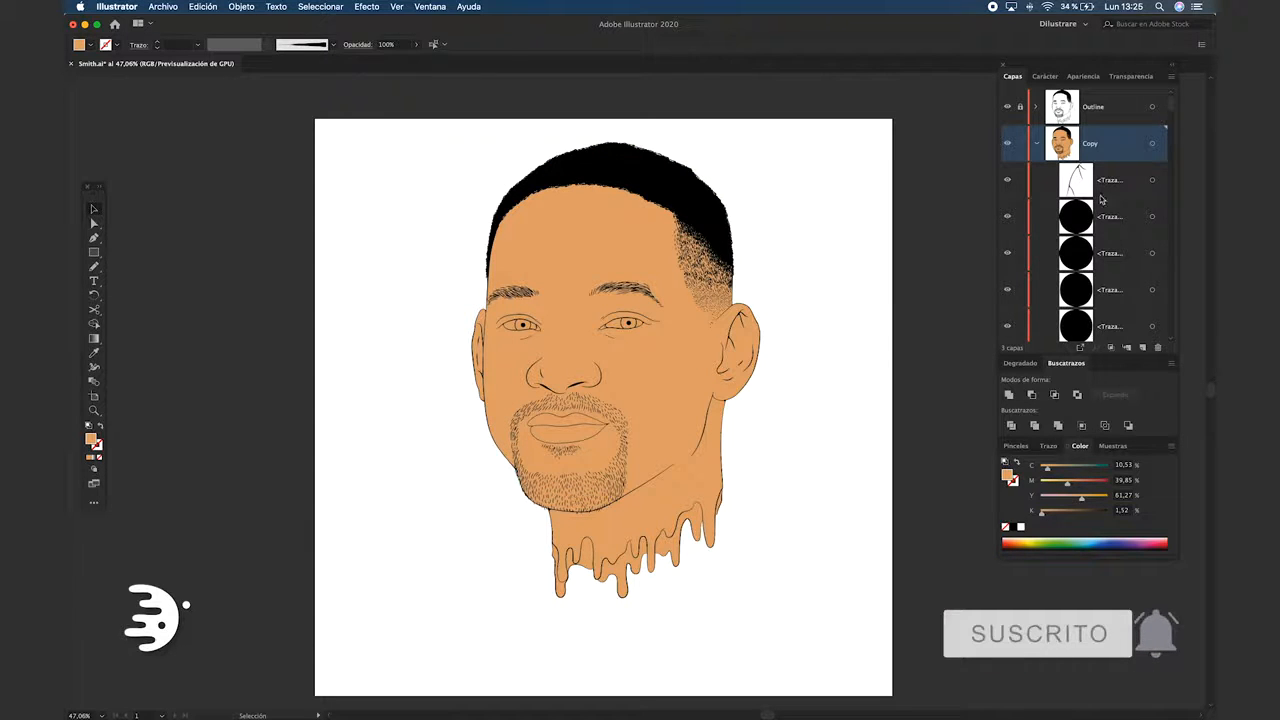
Select every shape on the Copy layer sharing the hair's black fill color and delete them
click(670, 181)
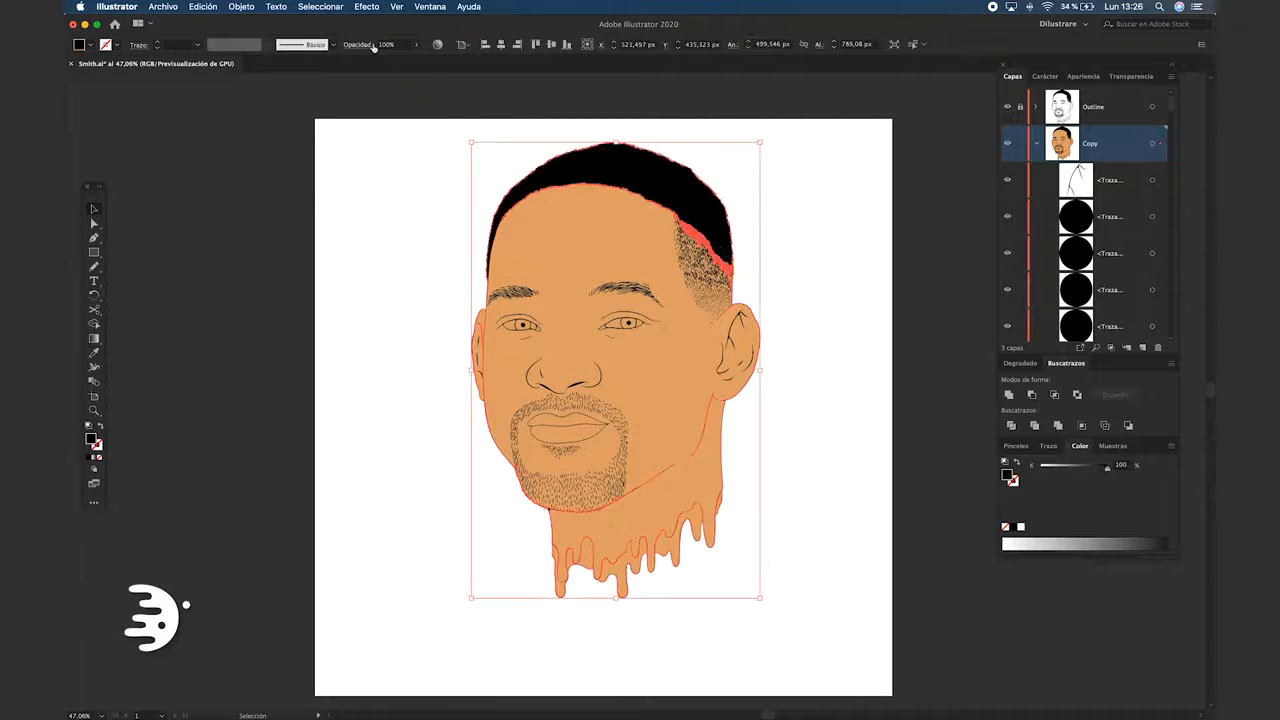
click(338, 8)
mouse_move(400, 130)
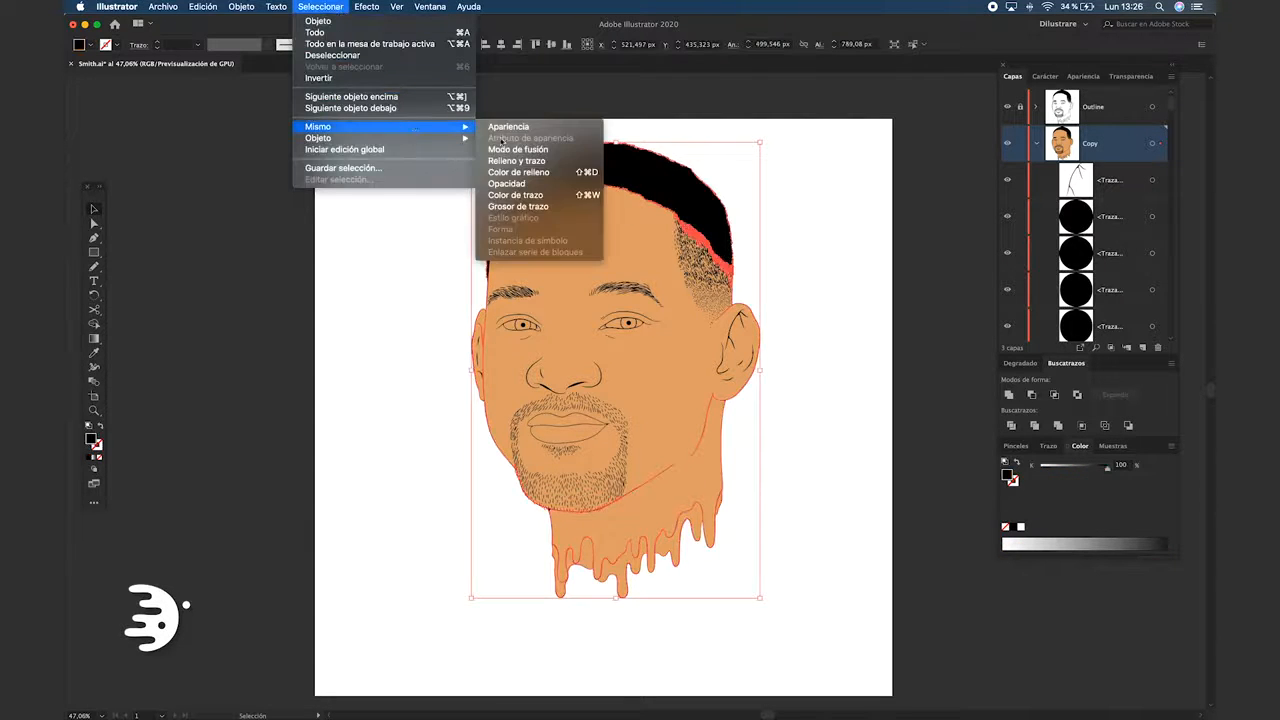
click(552, 174)
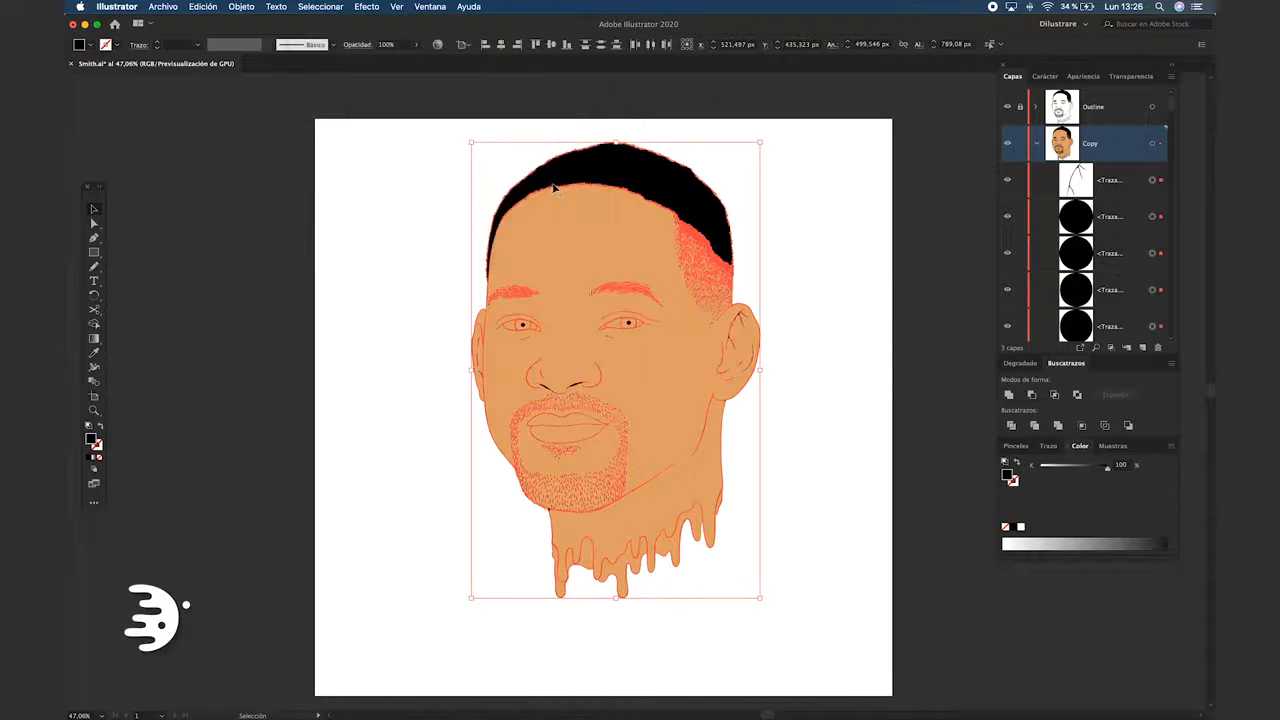
key(Delete)
Rename the Copy layer to BaseColor and collapse its contents
double_click(1090, 146)
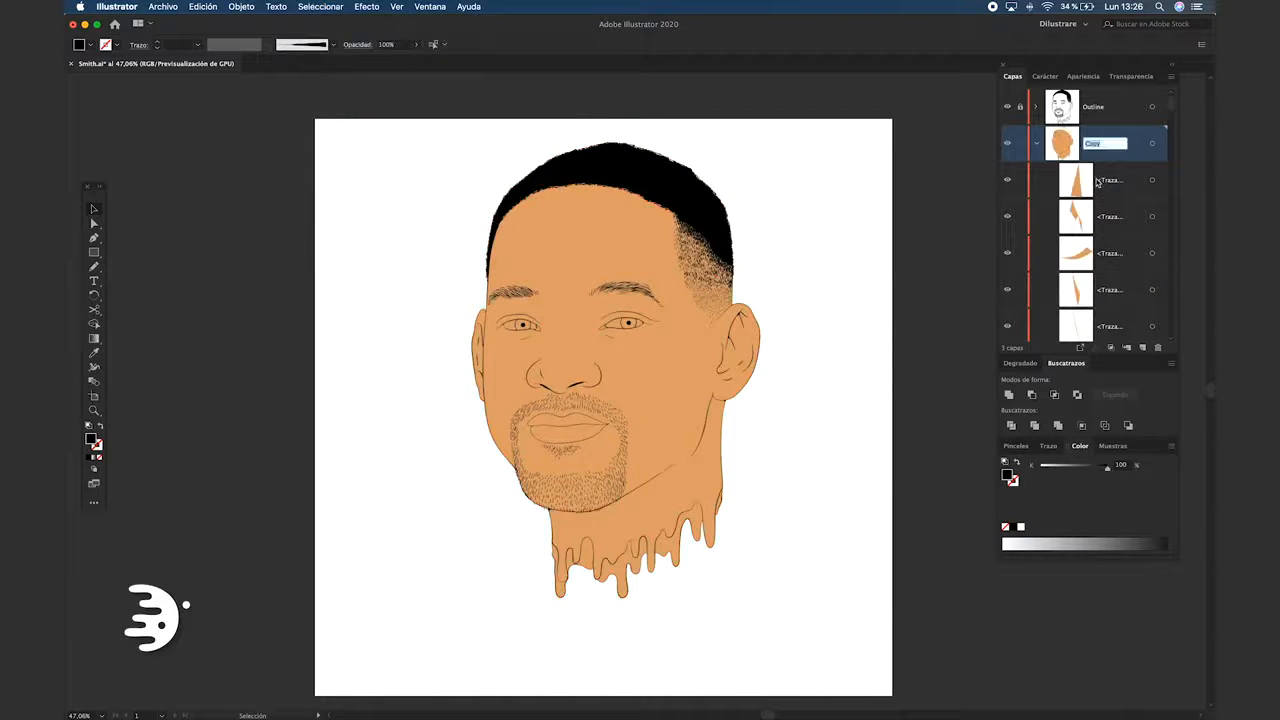
text(BaseColor)
key(Return)
click(1036, 143)
Delete the leftover skin-colored slivers along the outer edge of the hair
scroll(606, 126, up, 5)
click(616, 168)
key(Delete)
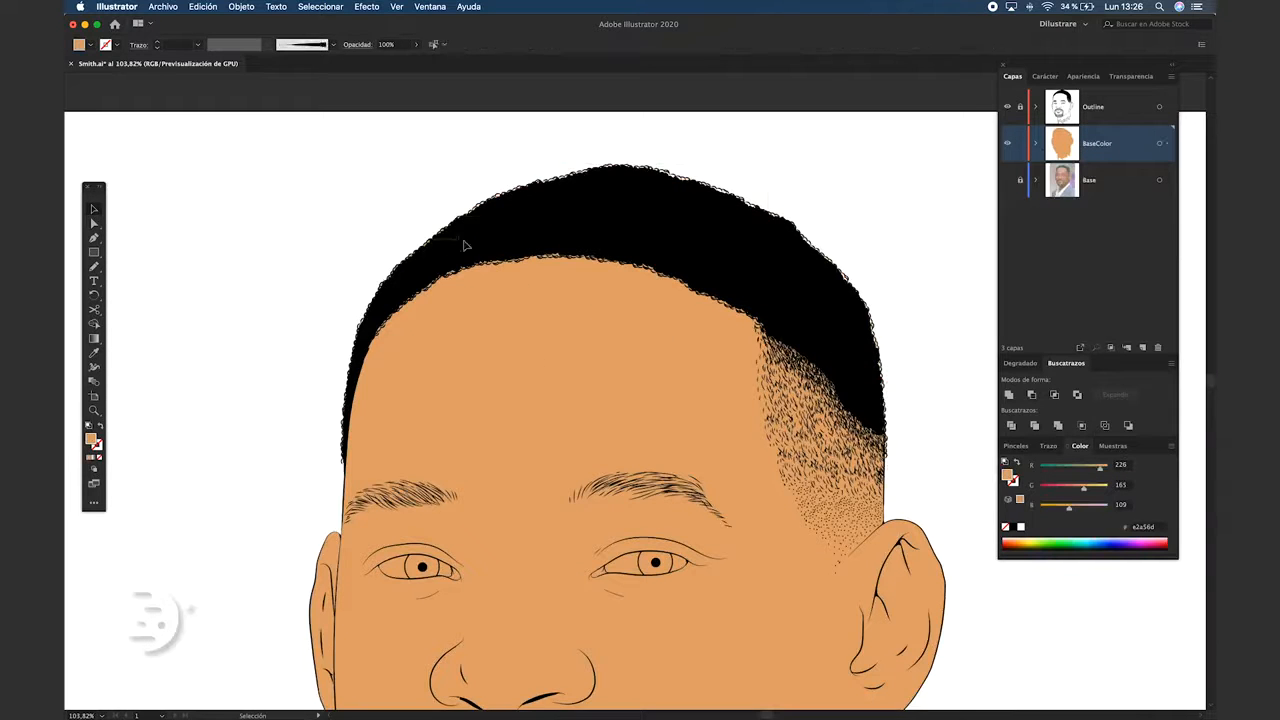
click(373, 310)
key(Delete)
drag(257, 263, 366, 466)
key(Delete)
Fill the whites of both eyes with white
scroll(370, 391, up, 3)
click(694, 383)
click(1020, 527)
drag(170, 284, 232, 228)
Select both irises and fill them with brown
click(360, 335)
shift+click(708, 328)
double_click(91, 439)
click(361, 296)
click(380, 314)
click(543, 220)
Select the inner corners of both eyes and fill them with a reddish skin tone
click(640, 347)
shift+click(424, 347)
double_click(91, 439)
click(425, 361)
click(329, 248)
click(338, 250)
click(543, 220)
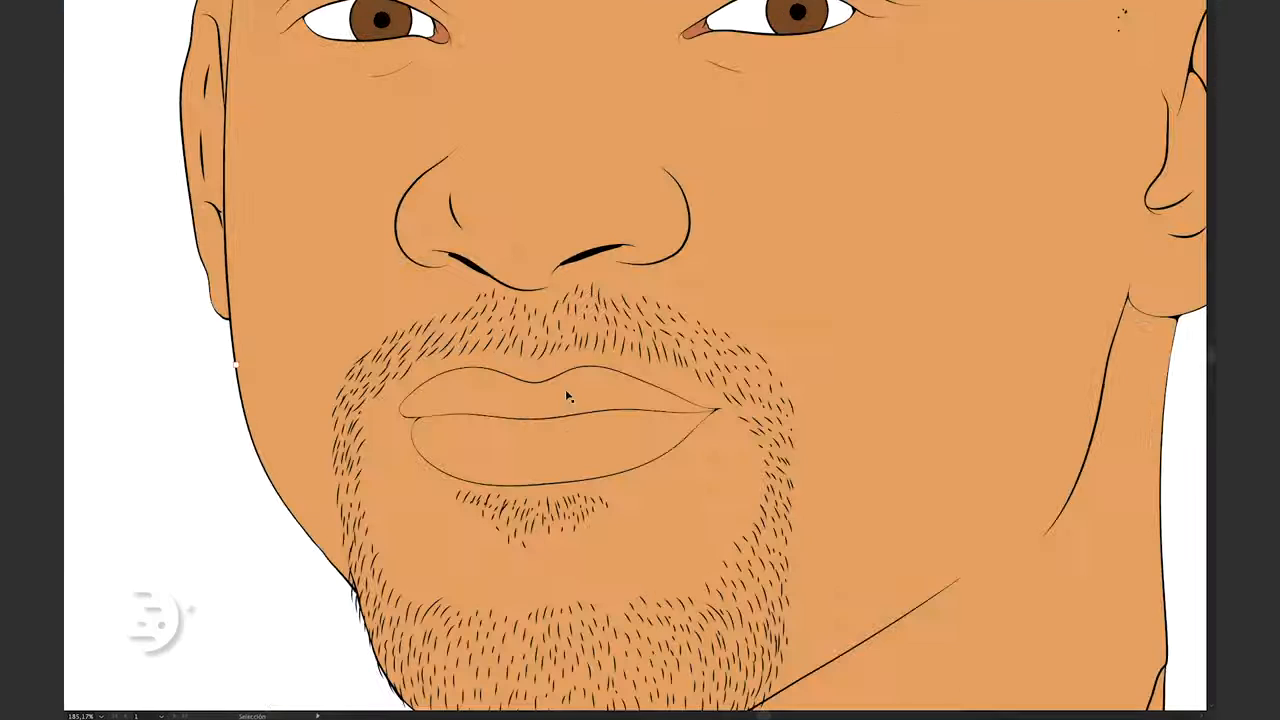
Fill the lips with muted reds, making the upper lip darker than the lower one, and deselect
click(571, 391)
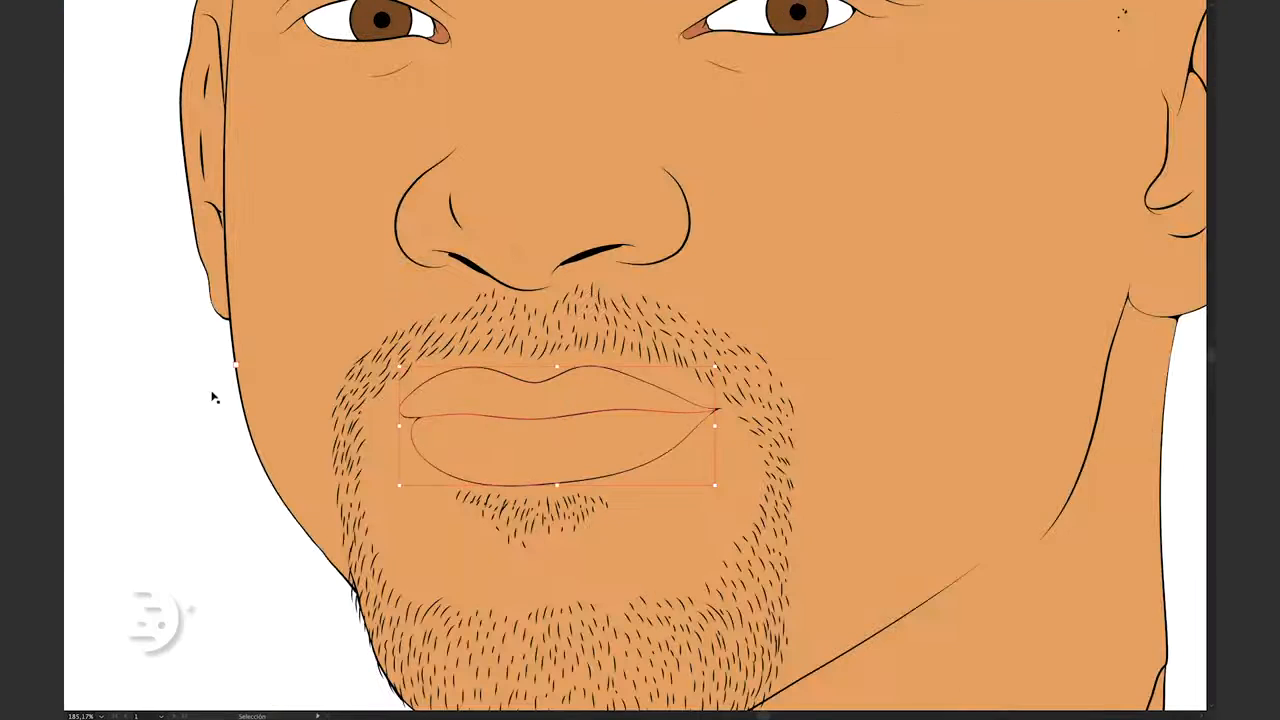
double_click(91, 439)
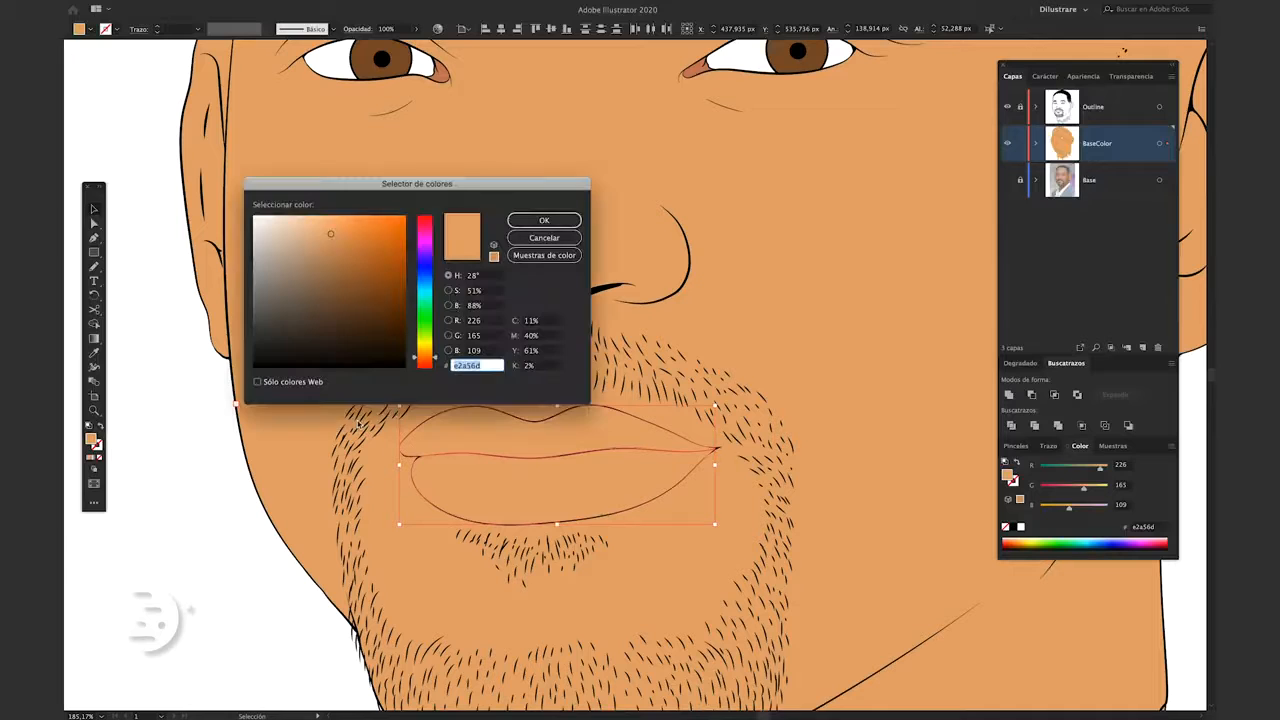
click(330, 233)
mouse_move(331, 234)
mouse_down()
mouse_move(346, 269)
mouse_move(322, 250)
mouse_up()
key(Return)
click(443, 434)
double_click(91, 439)
click(329, 263)
key(Return)
scroll(317, 497, down, 8)
click(837, 309)
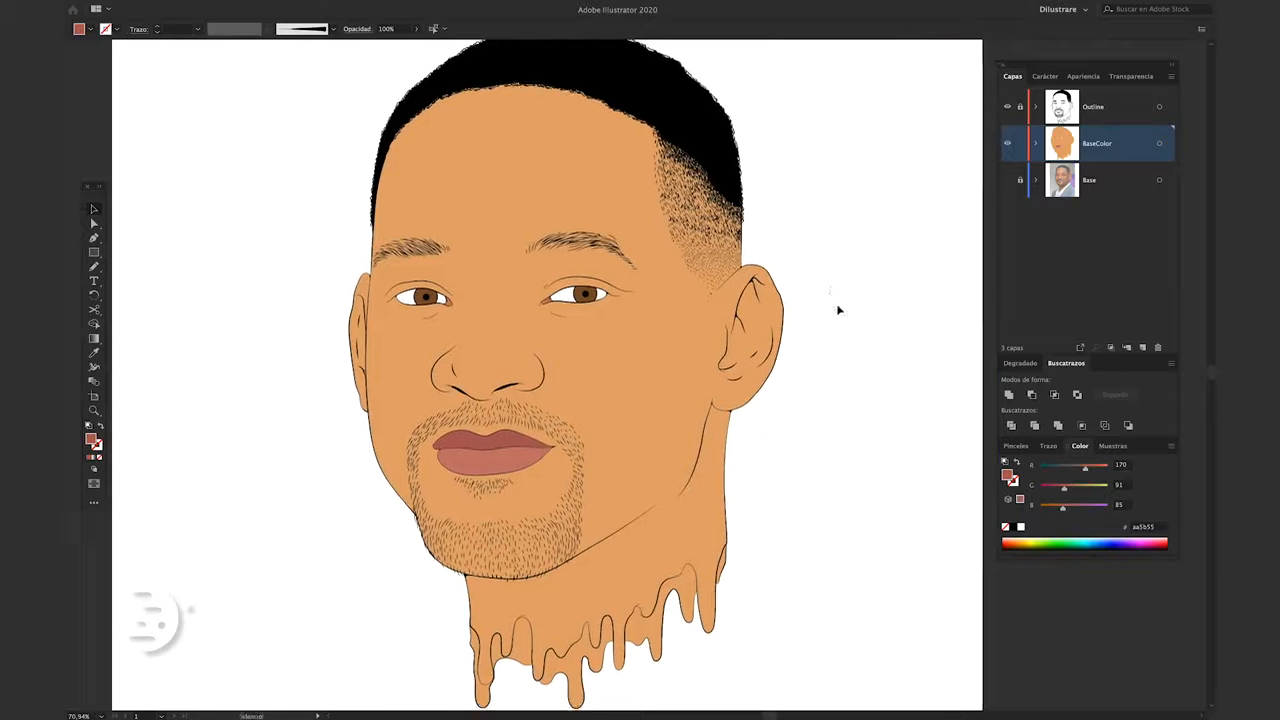
Select all BaseColor artwork and open Recolor Artwork with the color harmony preset
scroll(763, 330, down, 3)
key(super+a)
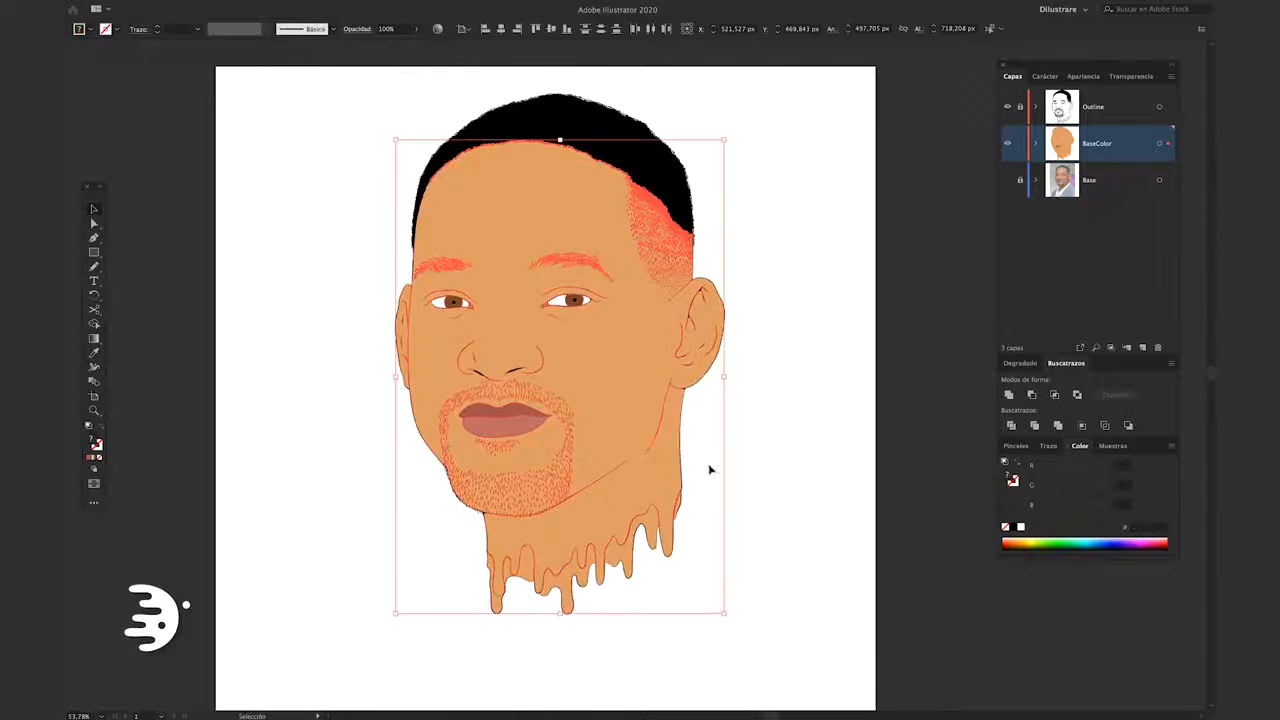
click(203, 6)
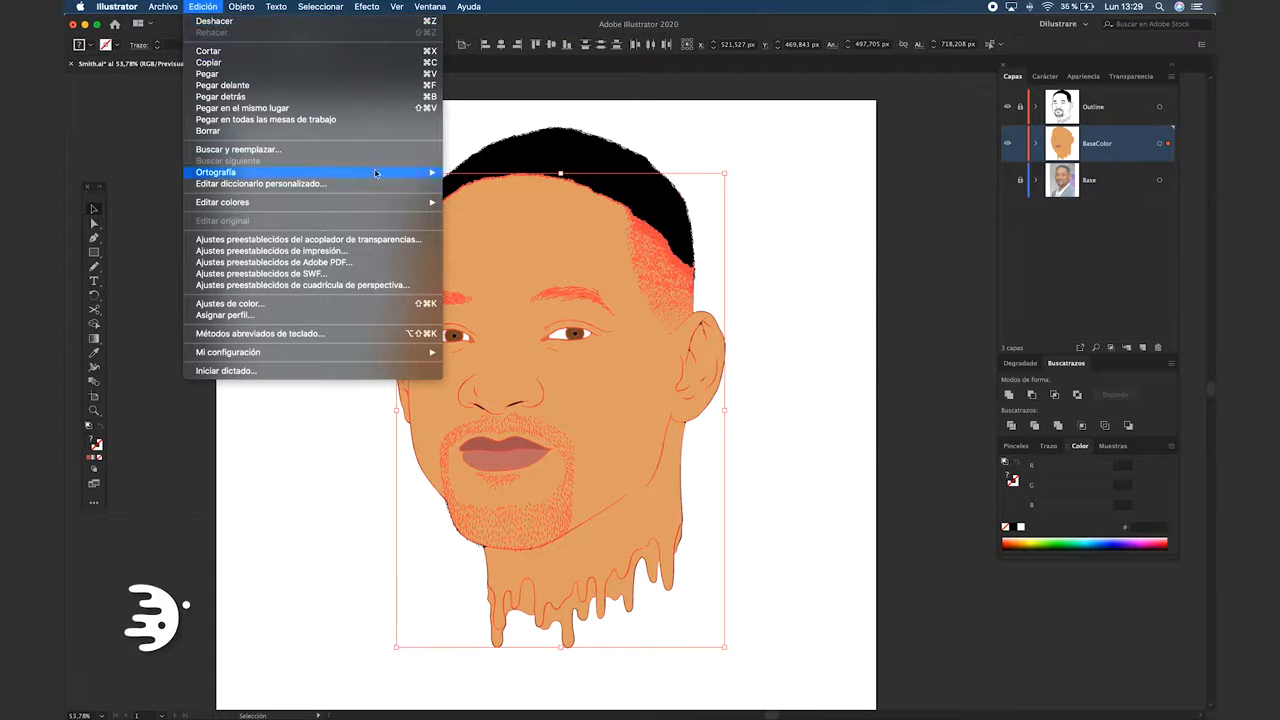
mouse_move(388, 205)
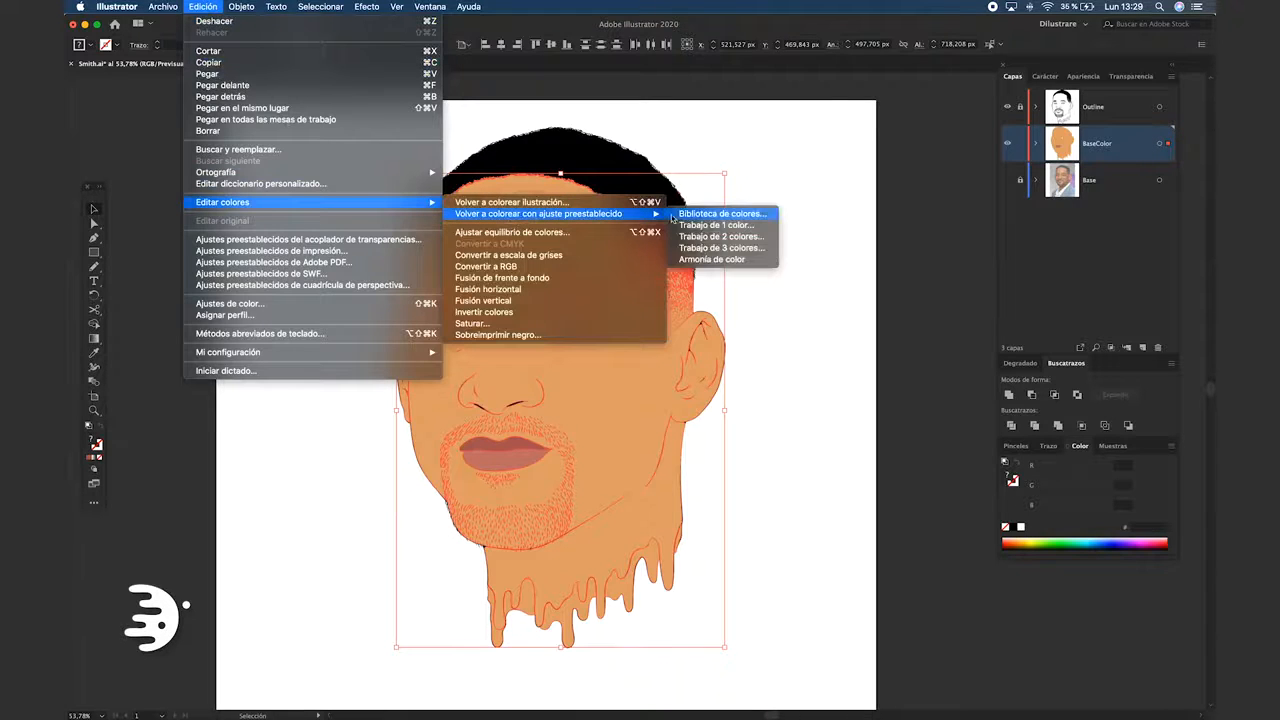
click(705, 262)
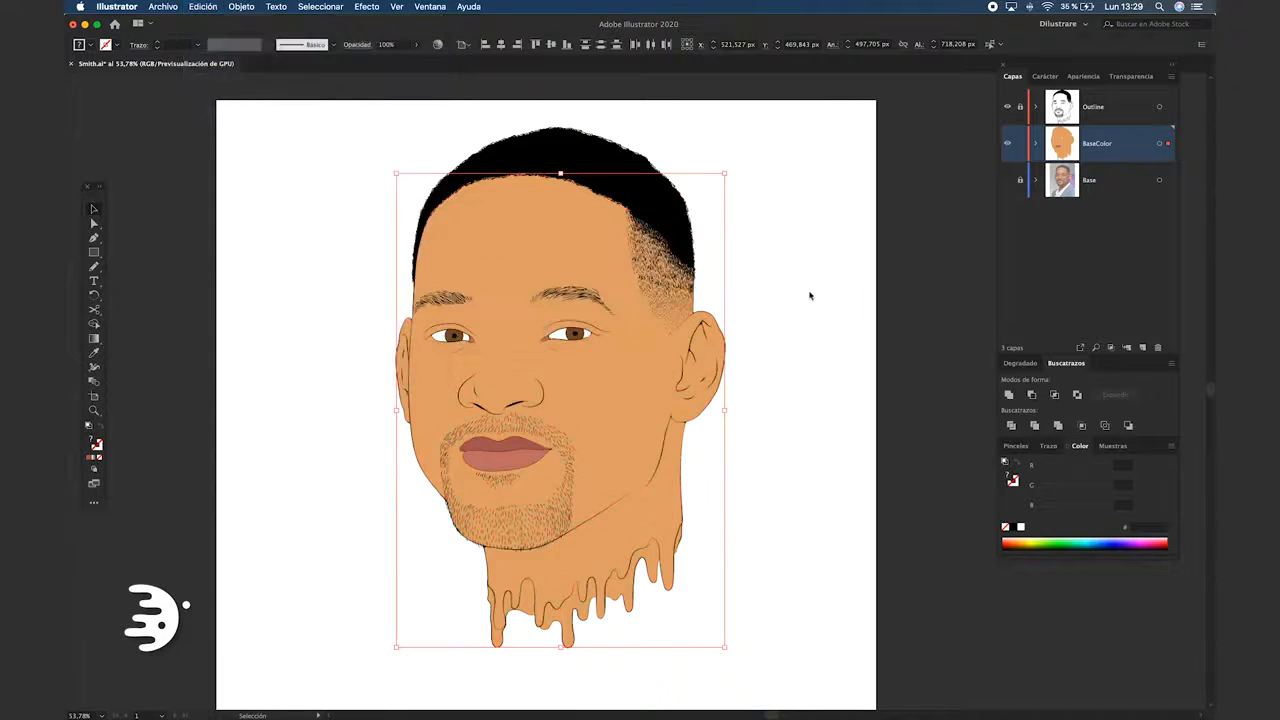
drag(965, 176, 842, 137)
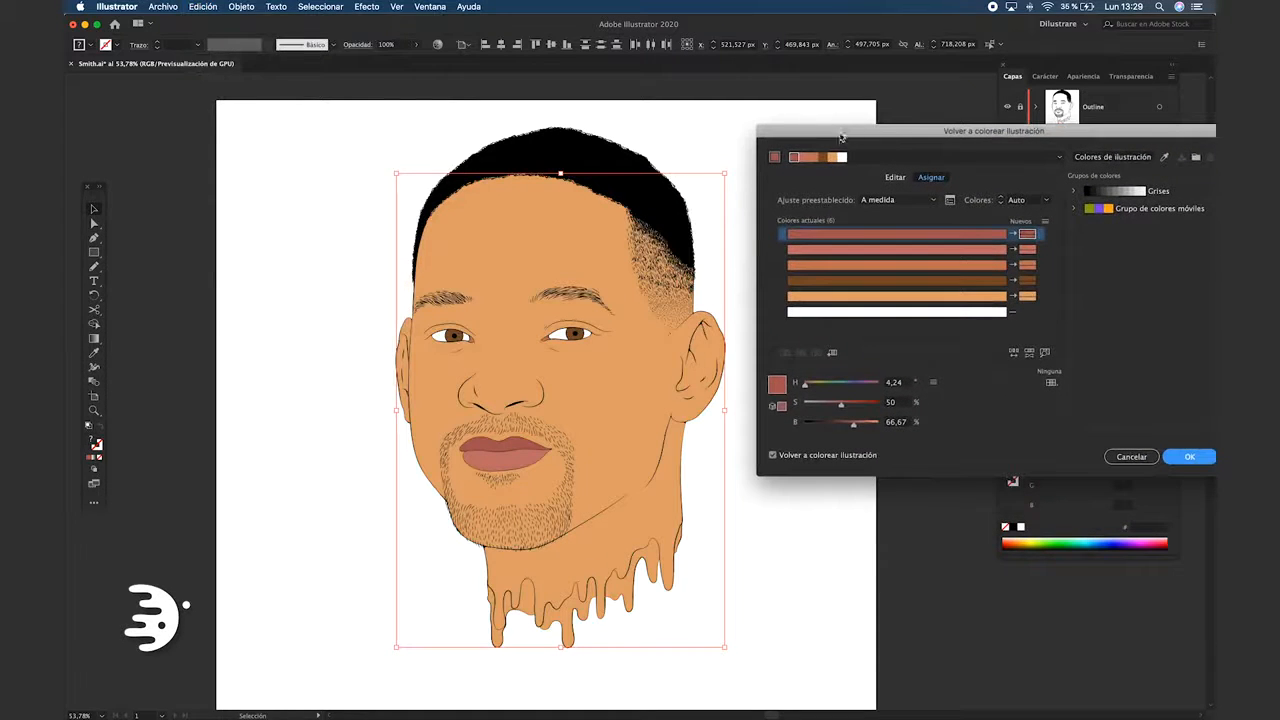
Shift the light orange skin color to a redder, more saturated orange
click(833, 298)
drag(811, 385, 809, 385)
drag(848, 405, 867, 424)
click(850, 406)
click(868, 423)
Adjust the hue, saturation and brightness of the lip, eye-corner and iris colors to match the new skin tone
click(835, 234)
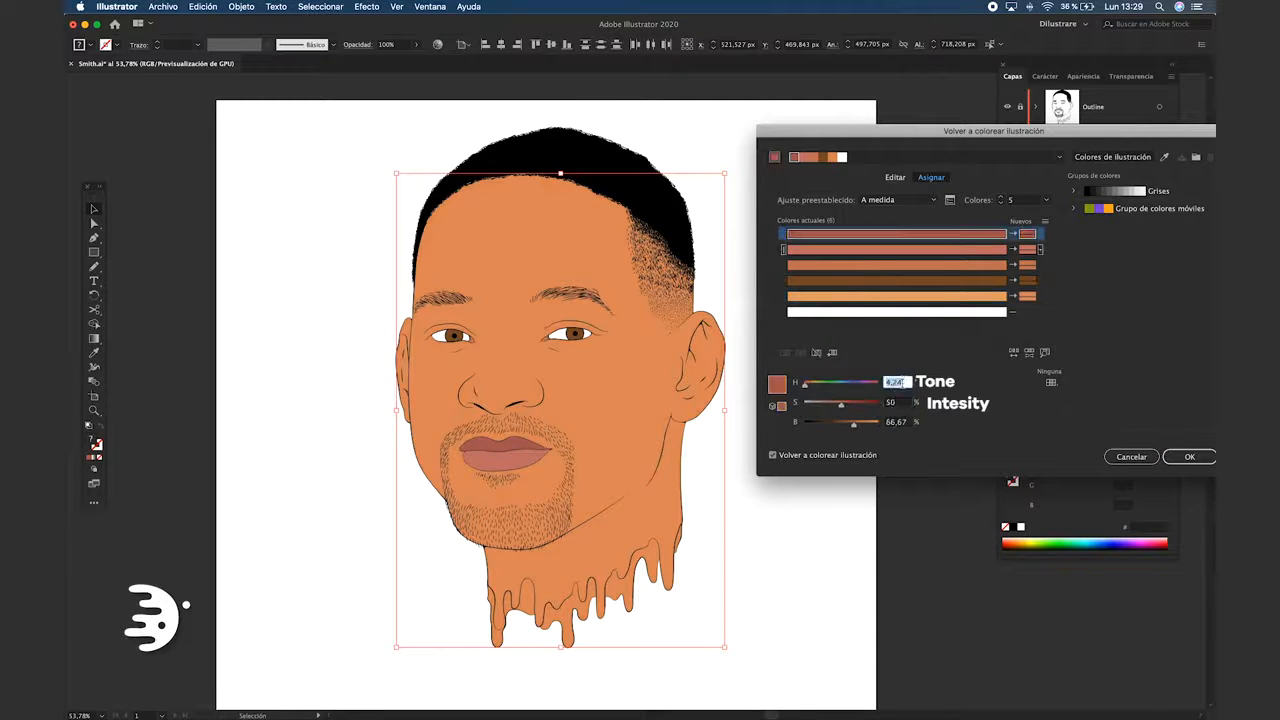
click(835, 252)
mouse_move(841, 405)
mouse_down()
mouse_move(880, 405)
mouse_move(842, 407)
mouse_move(855, 426)
mouse_up()
click(870, 235)
click(850, 281)
drag(811, 386, 808, 387)
mouse_move(849, 425)
mouse_down()
mouse_move(849, 407)
mouse_move(809, 386)
mouse_move(853, 406)
mouse_up()
click(850, 266)
click(819, 457)
click(822, 455)
Fine-tune the skin color to about H 22°, S 60%, B 91%, apply the recoloring, and deselect the artwork
click(950, 297)
mouse_move(871, 426)
mouse_down()
mouse_move(848, 407)
mouse_move(862, 427)
mouse_up()
click(985, 267)
click(990, 298)
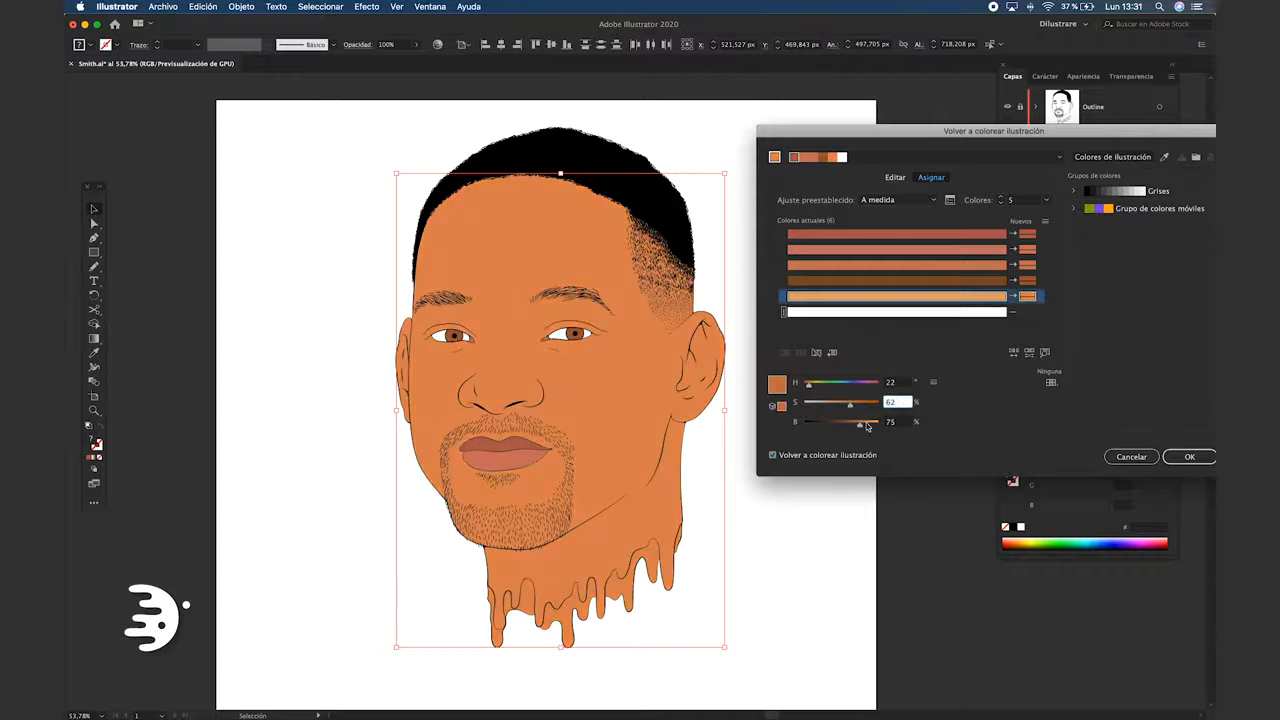
click(1189, 457)
click(819, 430)
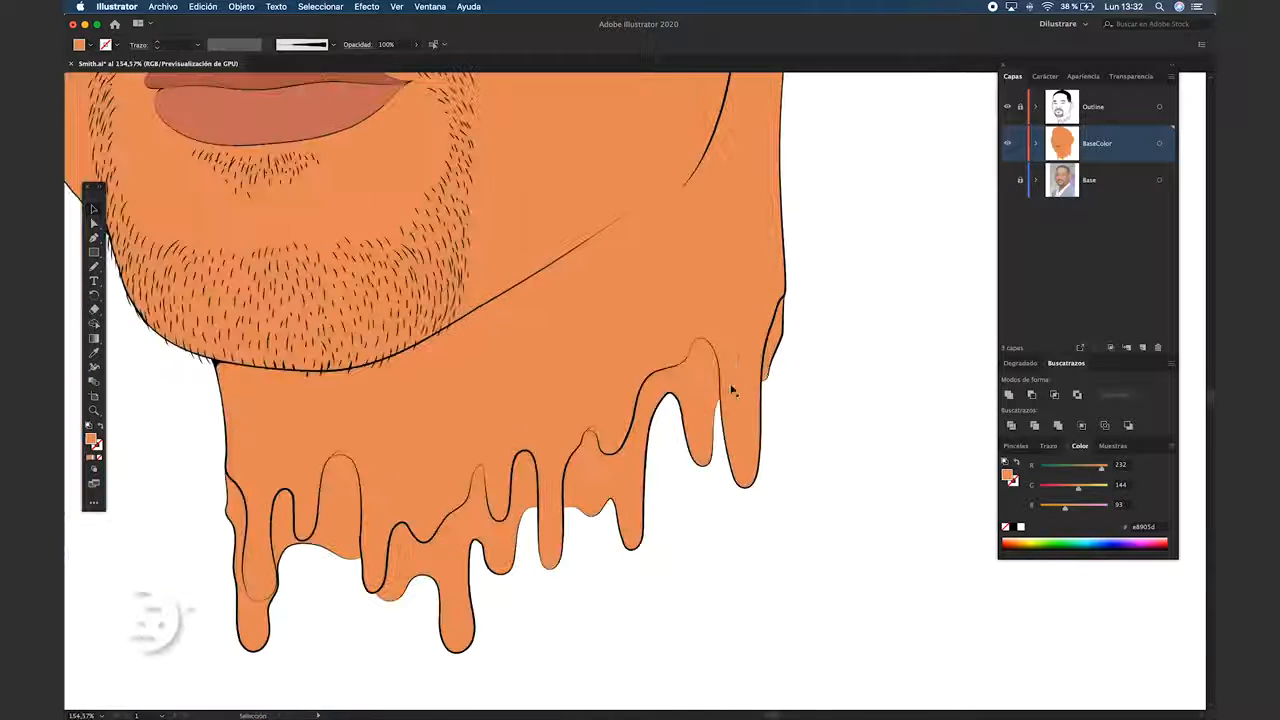
Select the inner pieces of the dripping neck edge and recolor them dark brown (#8F4829)
click(774, 345)
shift+click(703, 430)
shift+click(627, 508)
shift+click(490, 550)
shift+click(322, 535)
click(437, 45)
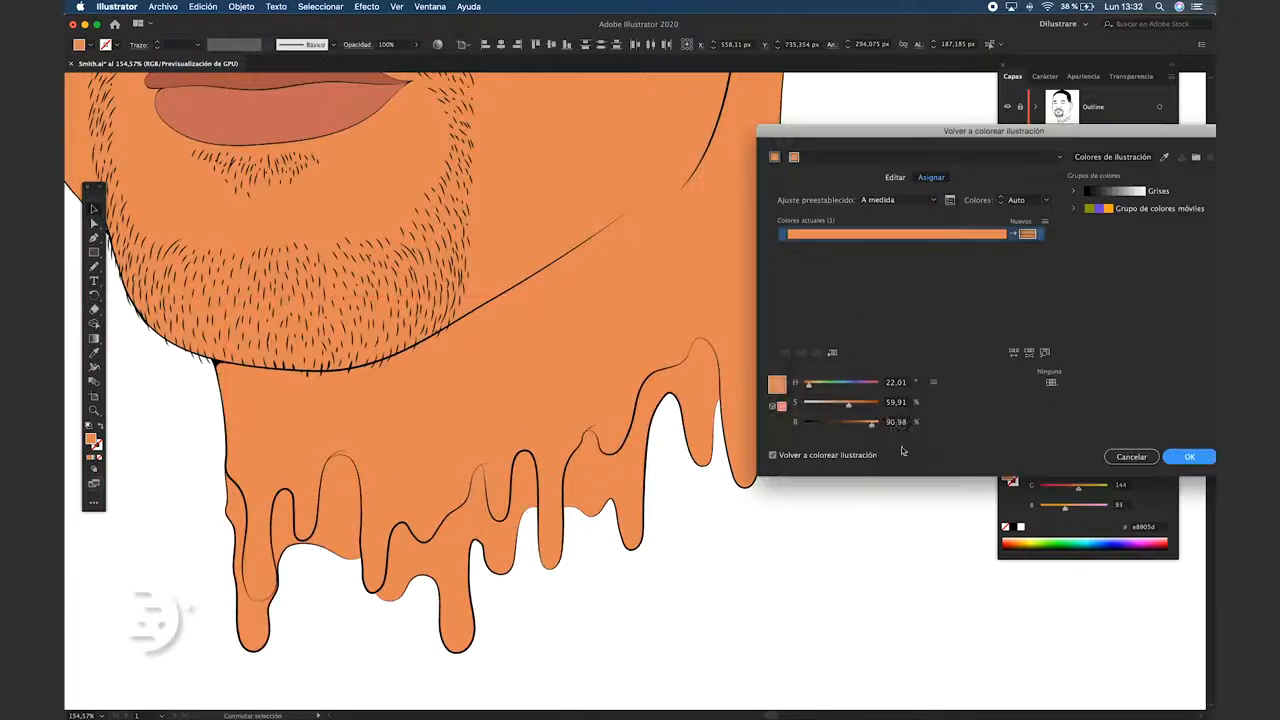
drag(848, 406, 855, 407)
drag(871, 427, 852, 427)
drag(855, 407, 845, 428)
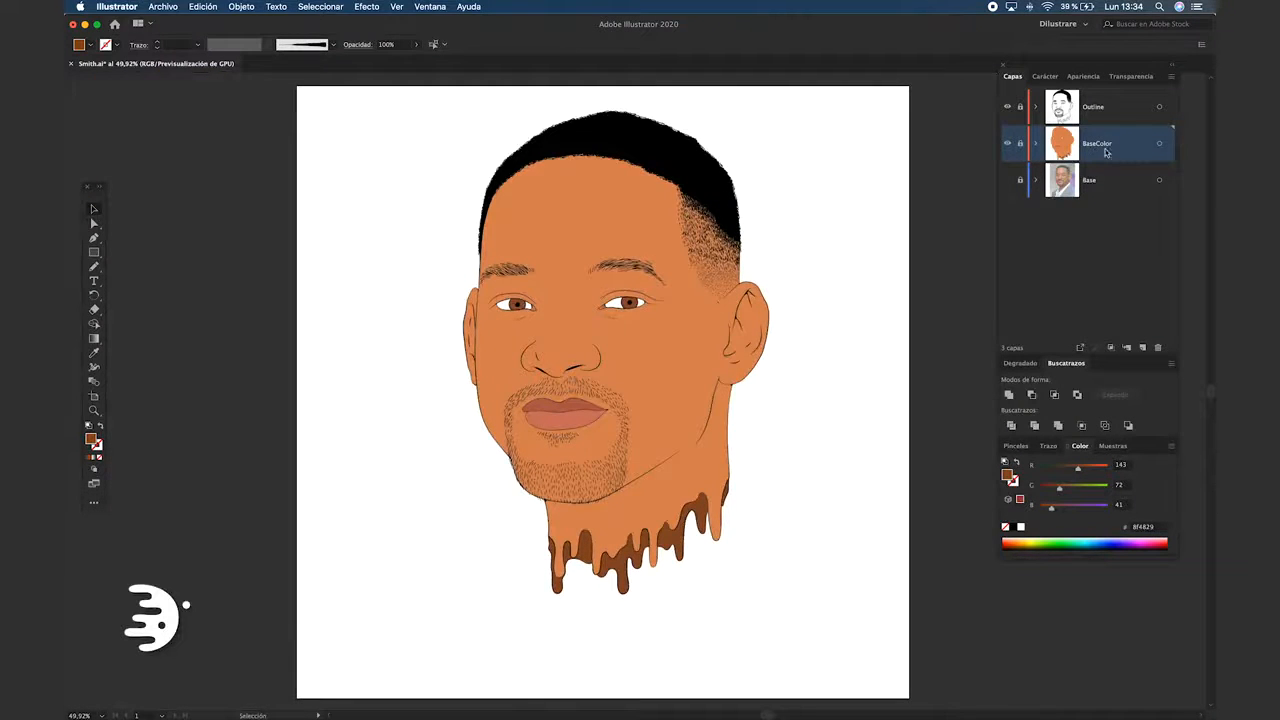
Create a new layer above BaseColor and name it Shadow1
click(1143, 347)
double_click(1093, 146)
text(Shadow1)
key(Return)
Sample the forehead's skin color and draw a swatch square about 82 px wide beside the portrait
key(i)
click(573, 212)
key(m)
drag(303, 244, 356, 282)
Add a BC text label, enlarge it, and place it on the base color swatch
key(t)
click(316, 209)
text(BSC)
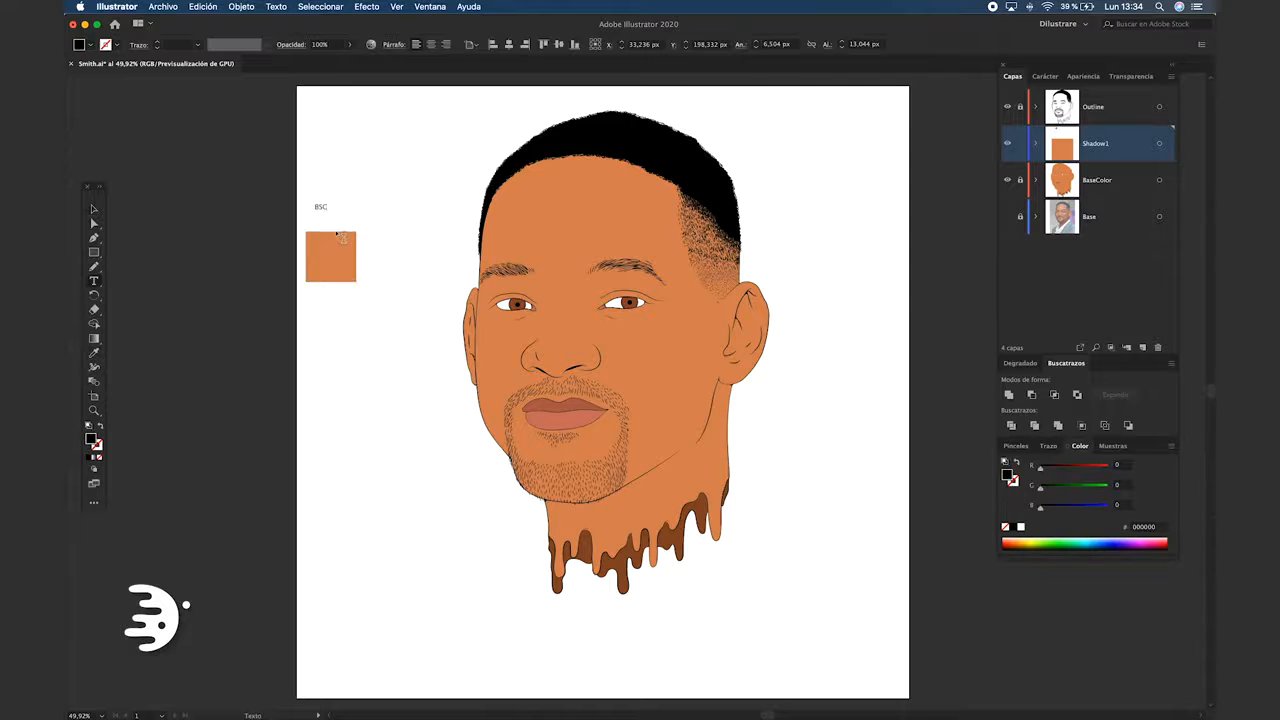
key(Escape)
drag(325, 202, 364, 183)
Duplicate the base swatch below the original and fill the copy with brown #AA5D37
drag(332, 210, 356, 325)
click(337, 390)
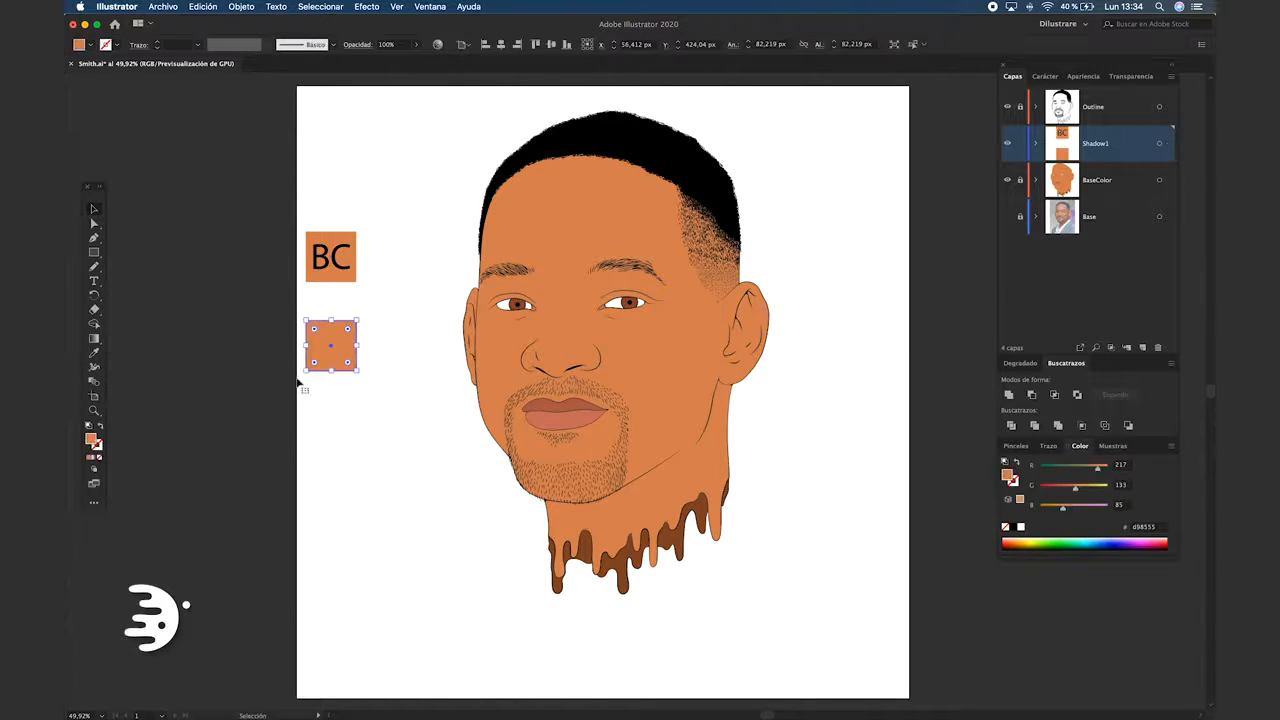
double_click(93, 440)
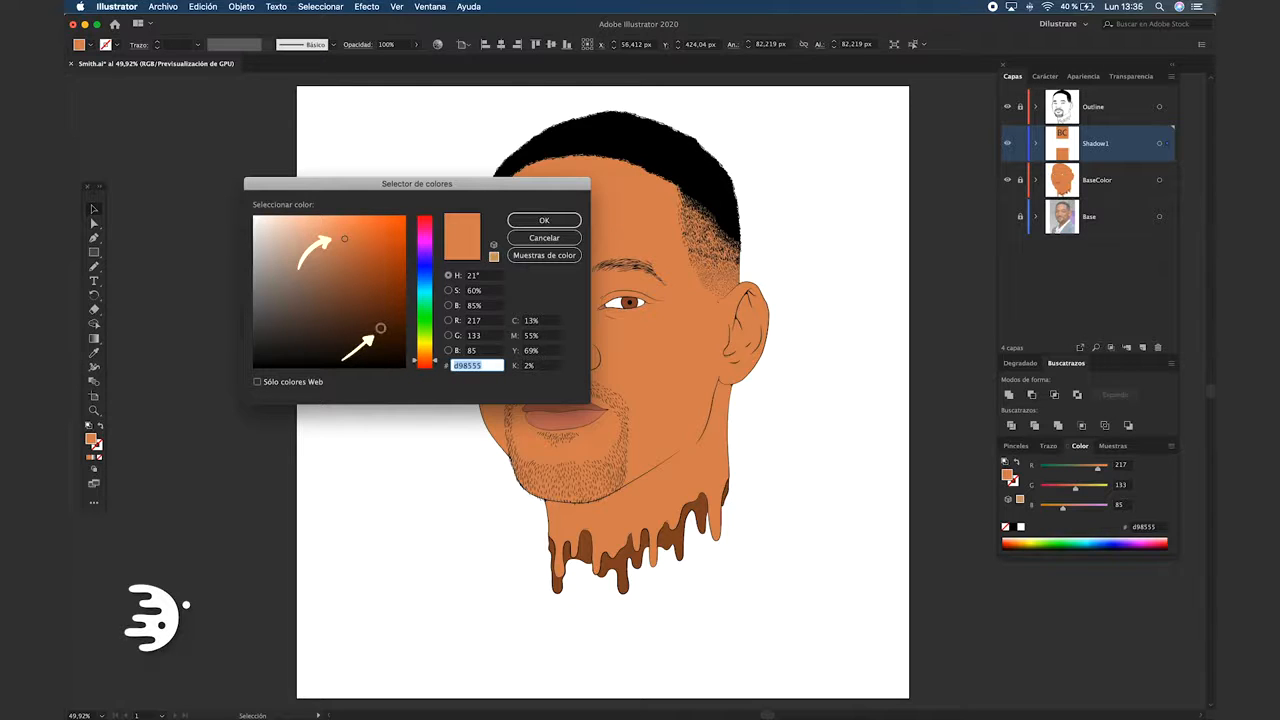
click(356, 266)
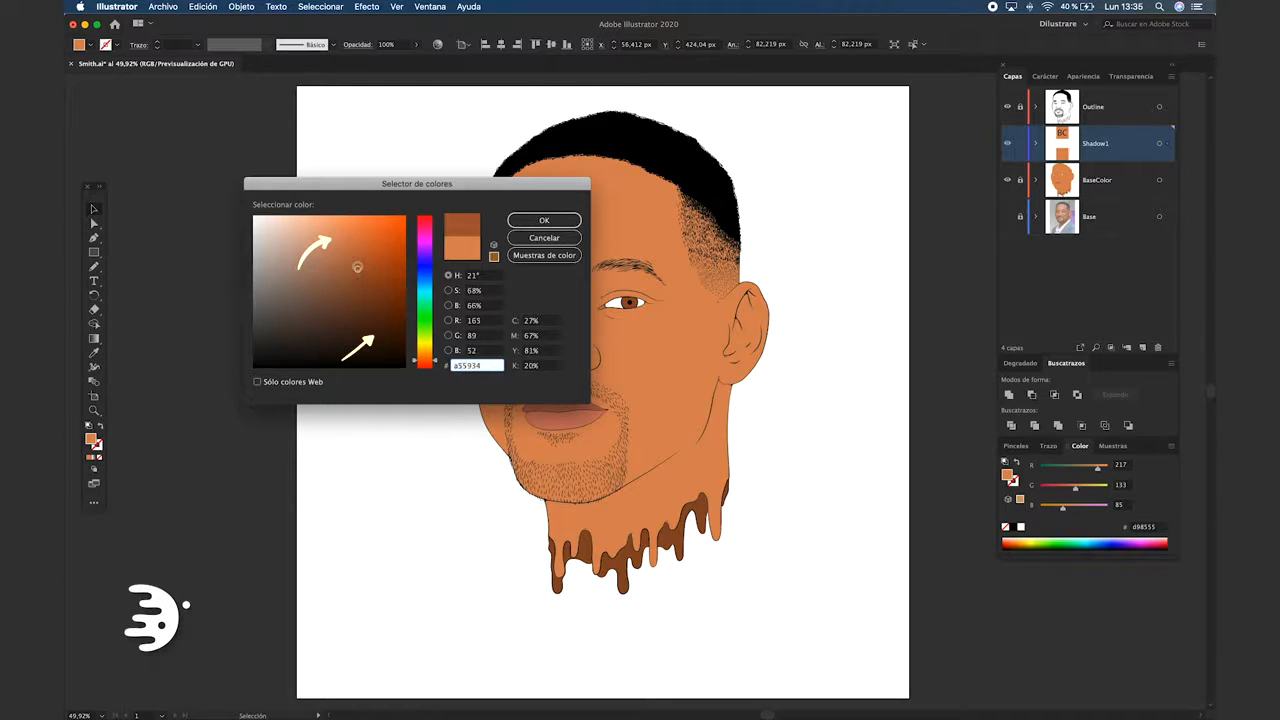
click(544, 220)
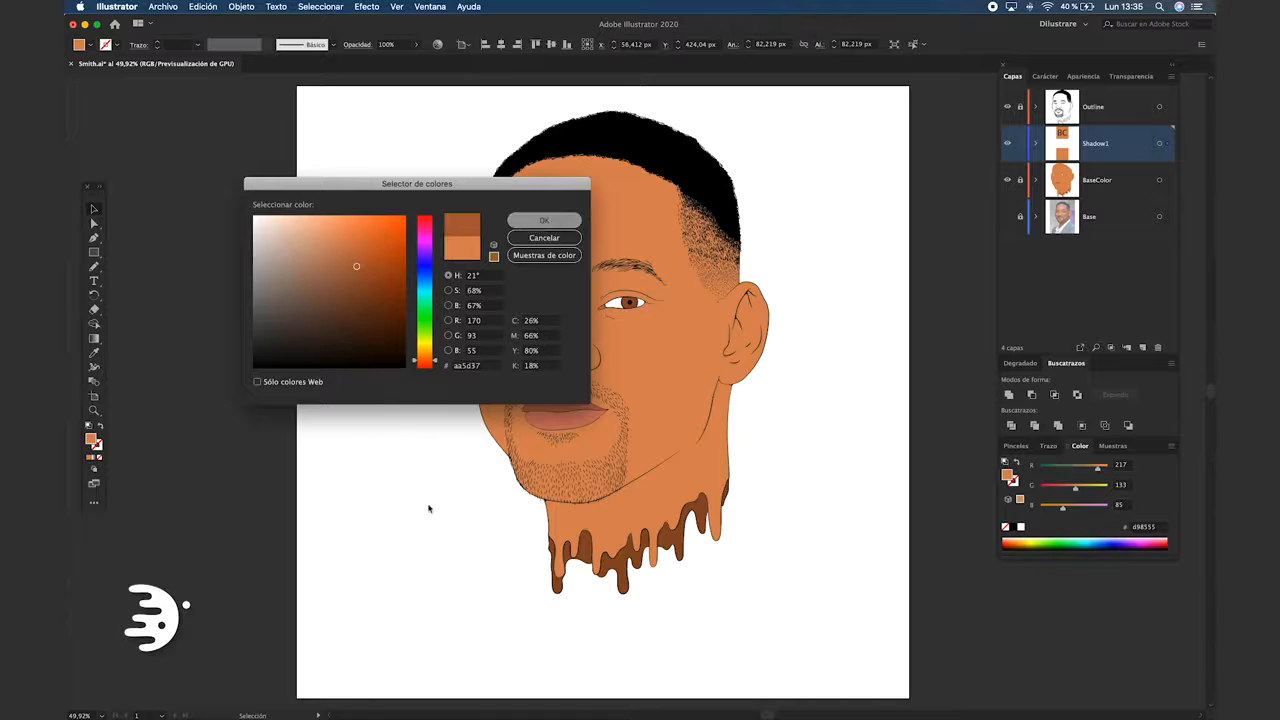
Copy the BC label onto the brown swatch and change its text to 1
drag(331, 258, 330, 346)
double_click(331, 346)
text(1)
key(Escape)
click(298, 361)
Duplicate the base swatch below swatch 1 and fill the copy with slightly darker orange #C6744B
drag(353, 281, 360, 464)
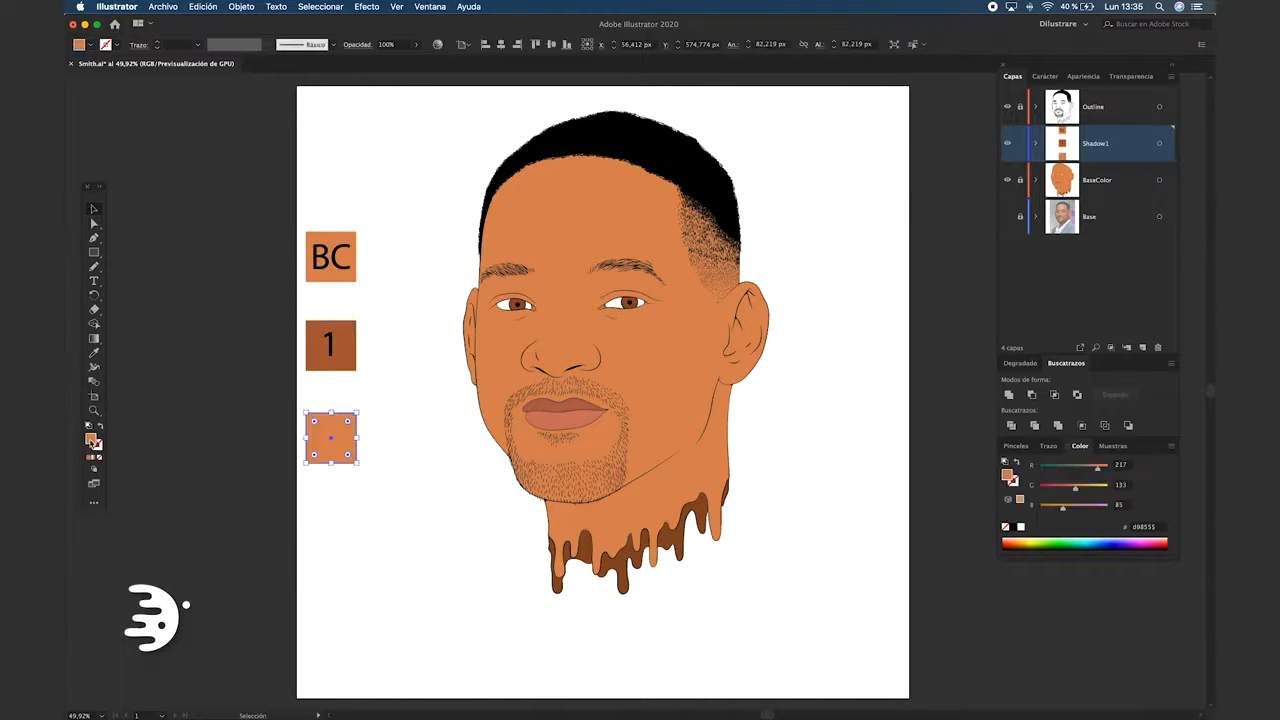
double_click(92, 441)
click(346, 241)
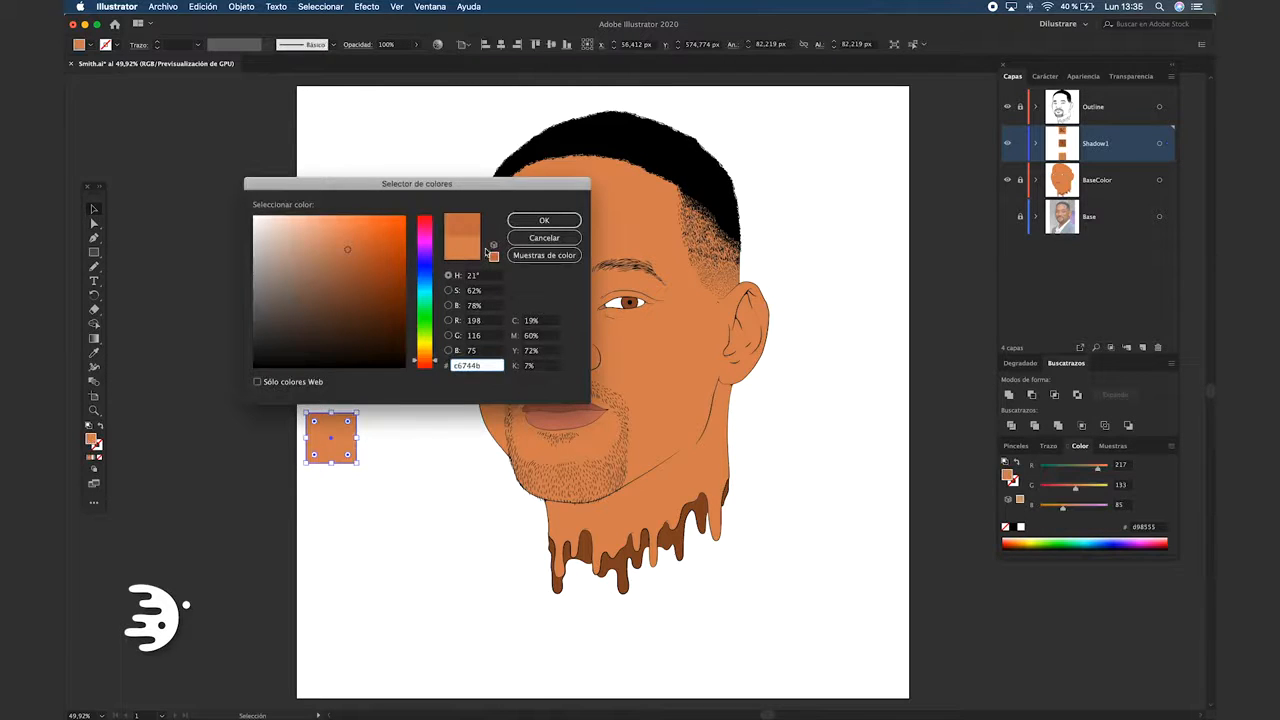
click(544, 220)
click(417, 482)
Copy the 1 label onto the newest swatch and change its text to 2
drag(330, 348, 330, 443)
double_click(330, 443)
text(2)
key(Escape)
Duplicate the base swatch below swatch 2 and fill the copy with dark brown, about H 21°, S 78%, B 40%
click(350, 278)
drag(346, 281, 341, 544)
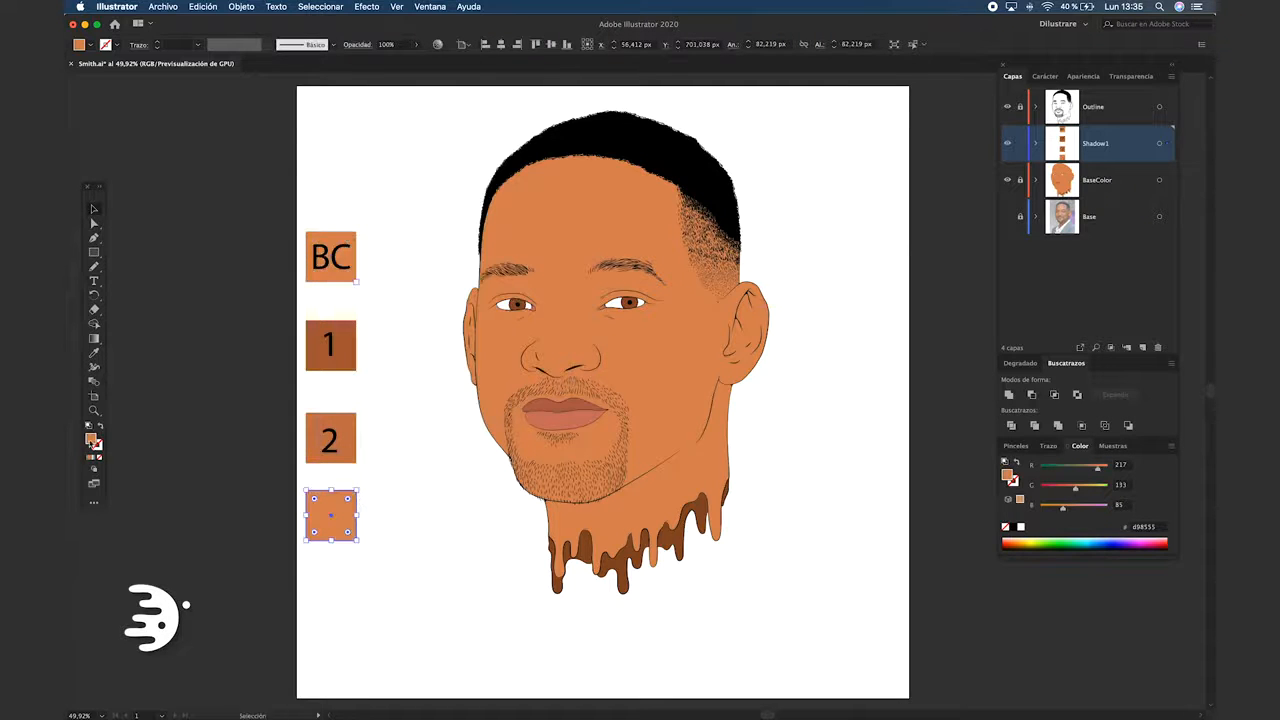
double_click(92, 440)
drag(345, 238, 368, 307)
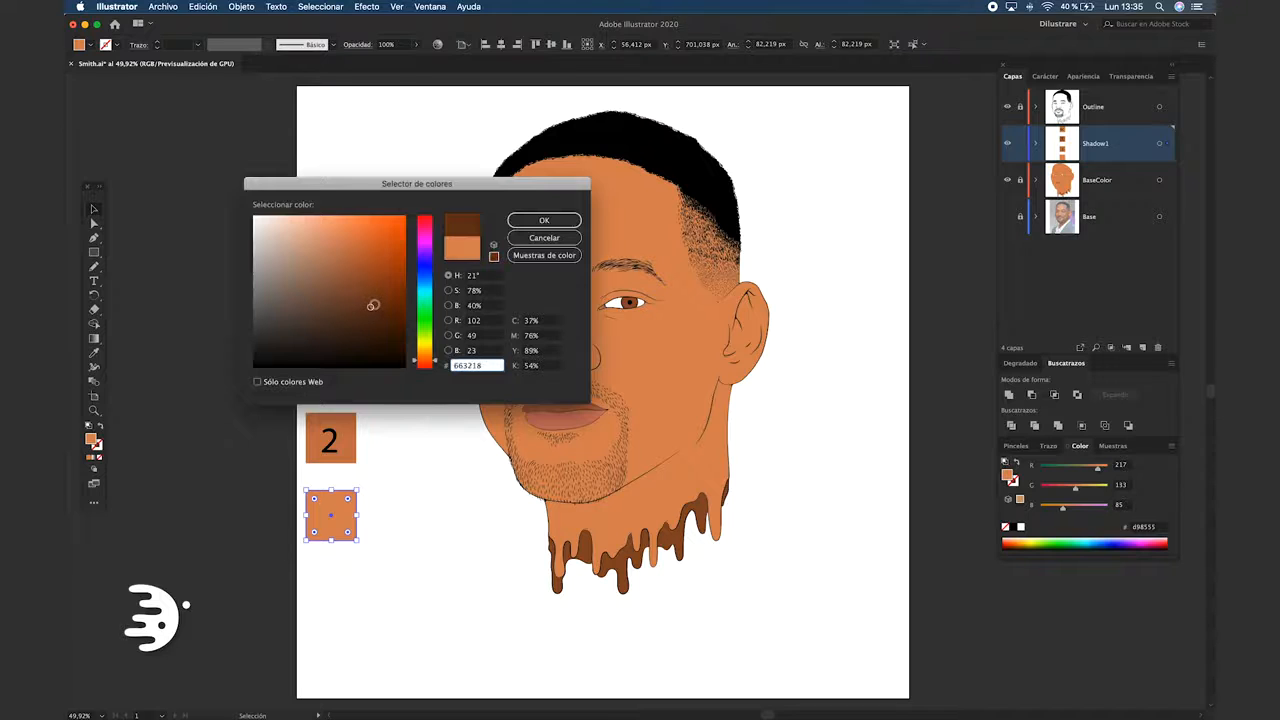
click(550, 220)
click(411, 517)
Copy the 1 label onto the dark brown swatch and change its text to 3
drag(330, 344, 330, 512)
double_click(330, 514)
text(3)
key(Escape)
click(408, 530)
Duplicate the base swatch above the original and fill the copy with light peach #E59E7A
drag(368, 290, 331, 194)
click(378, 210)
drag(335, 190, 351, 288)
key(super+z)
double_click(91, 439)
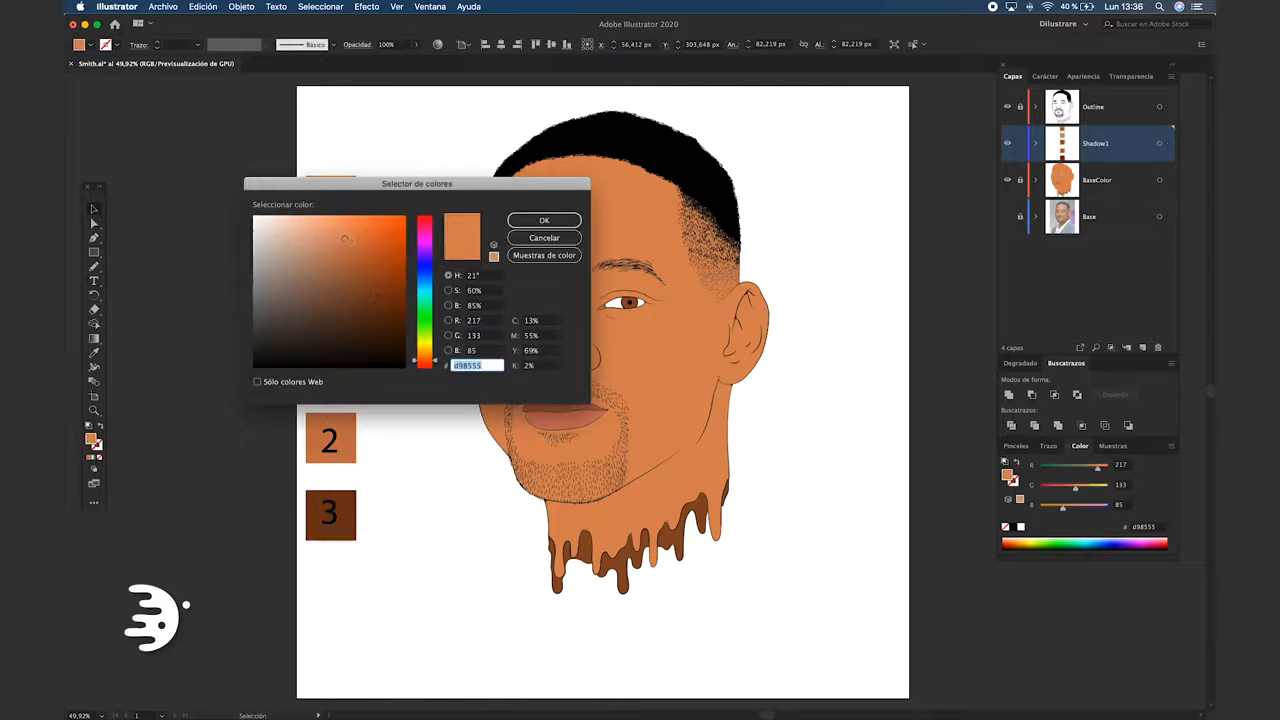
drag(344, 237, 336, 233)
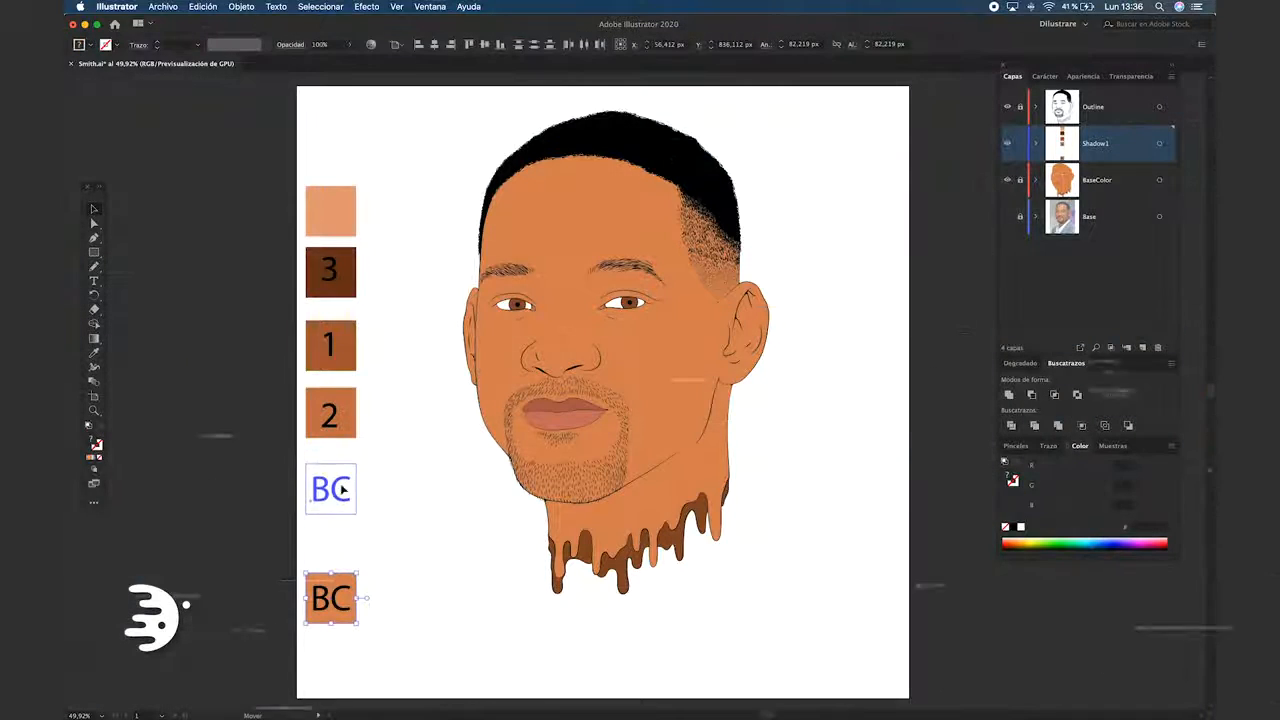
Stack the swatches in the order peach, 3, 1, 2, BC, and pick up swatch 1's brown (#AA5D37) as the fill
click(416, 408)
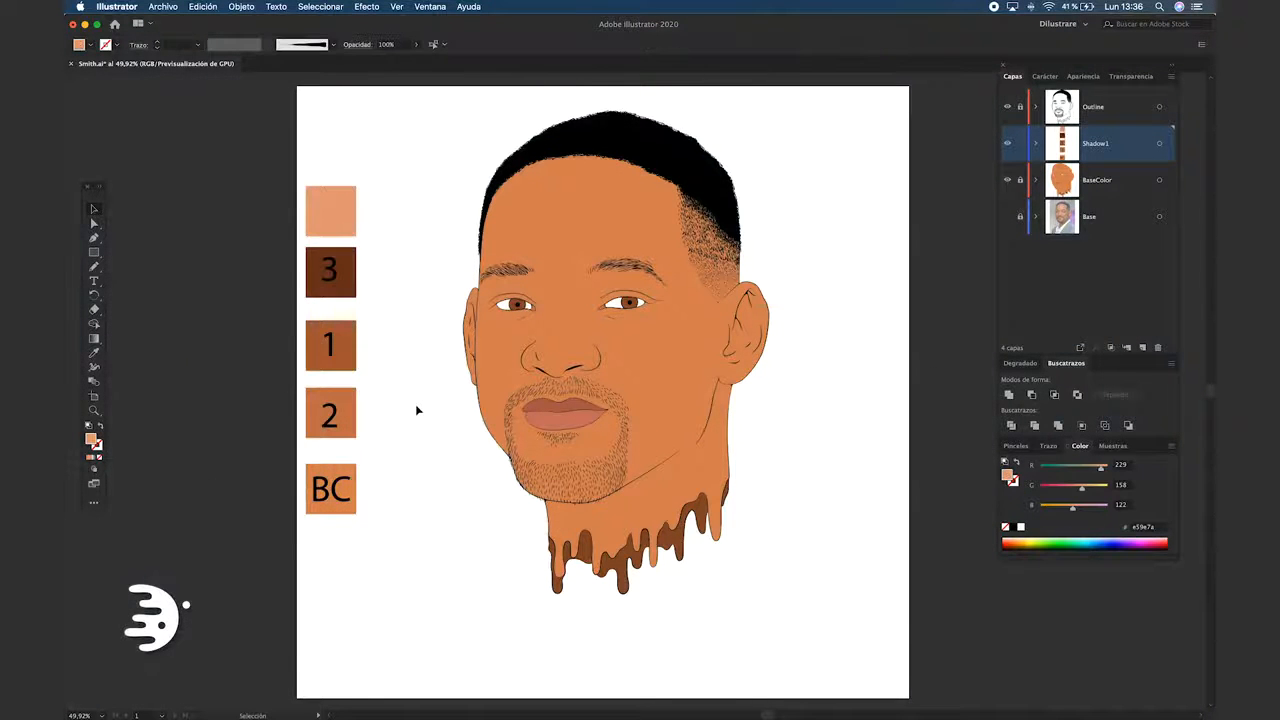
key(a)
click(343, 345)
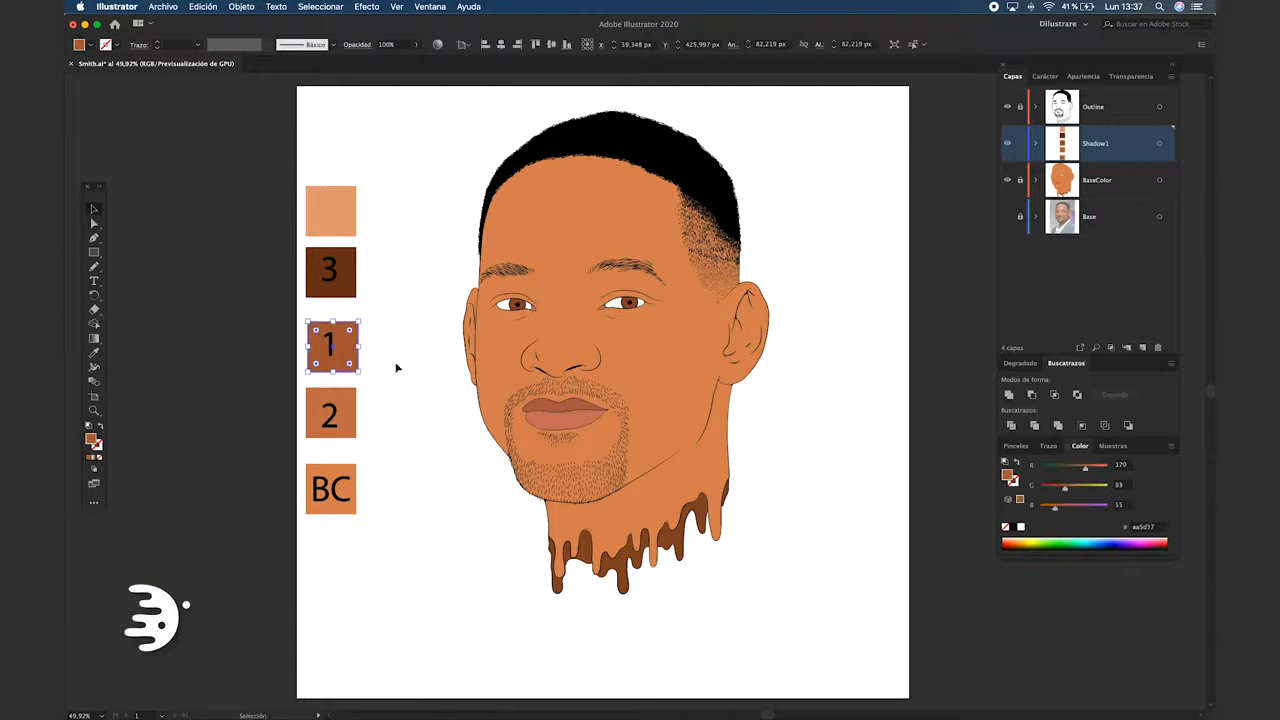
key(v)
click(402, 410)
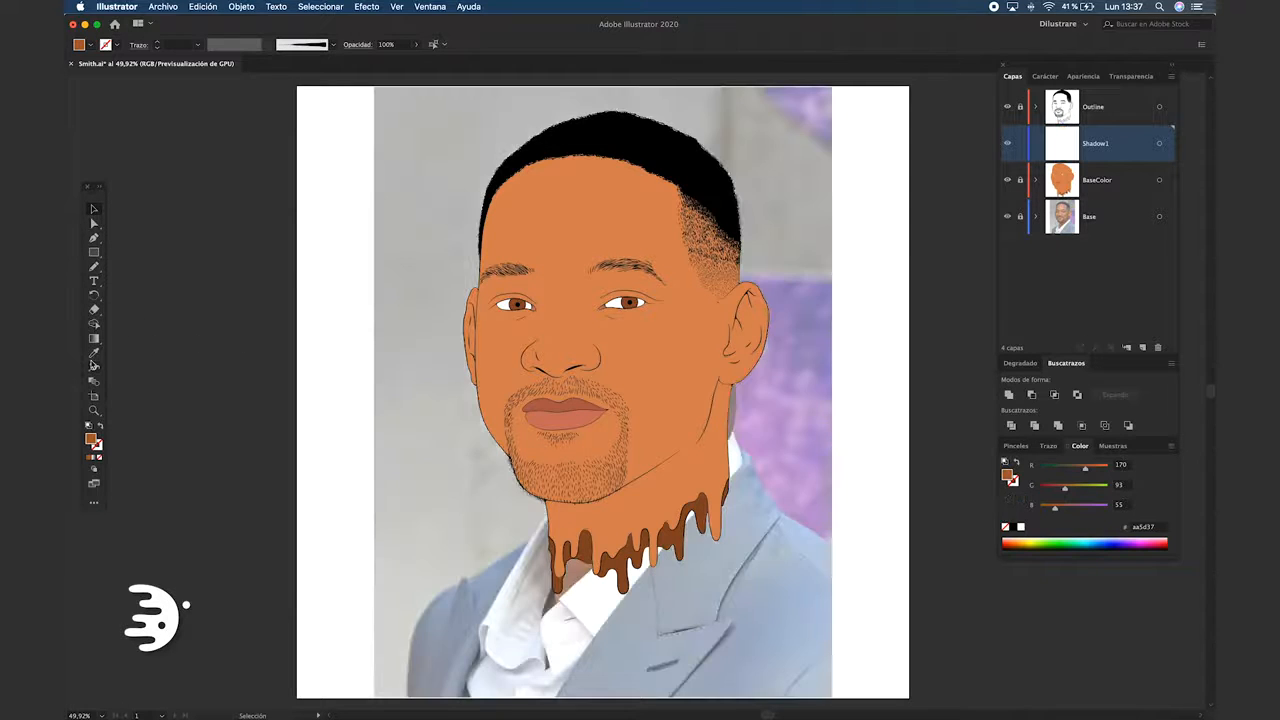
Sample the orange skin base color and darken the fill to brown #A55832 for drawing shadows with the Pencil tool
click(94, 353)
click(574, 213)
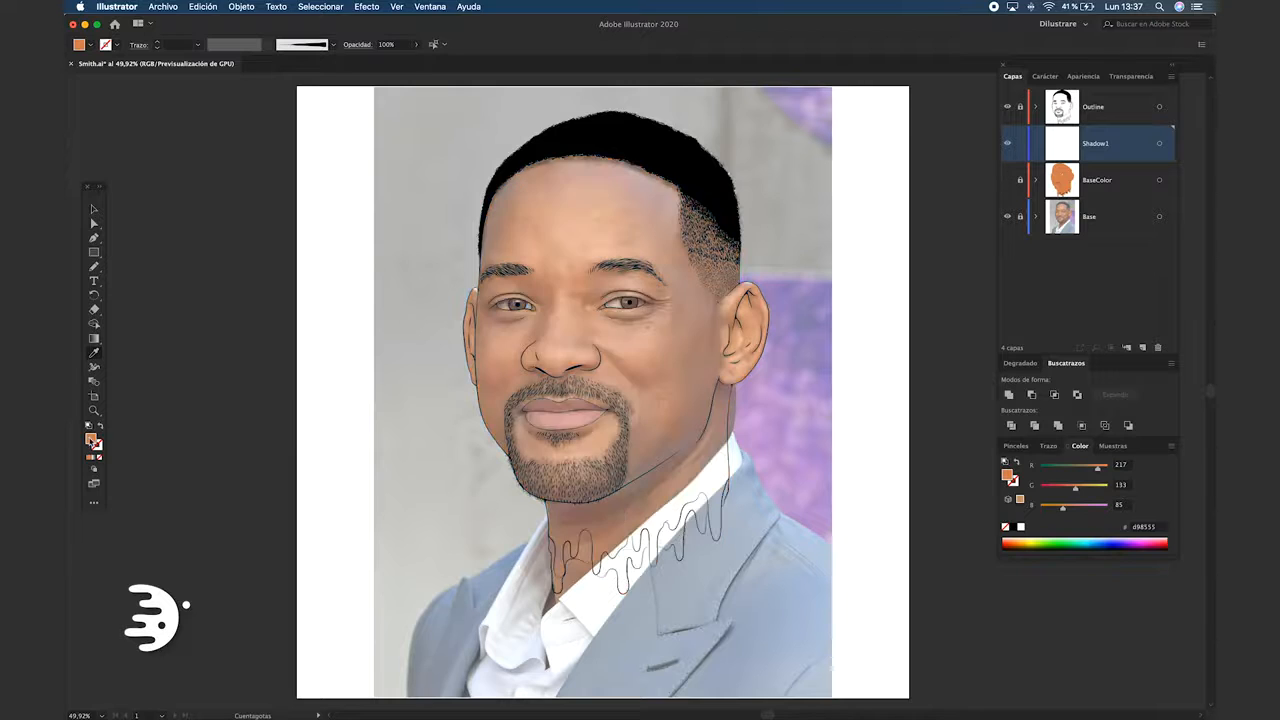
double_click(91, 439)
click(354, 270)
drag(354, 270, 360, 272)
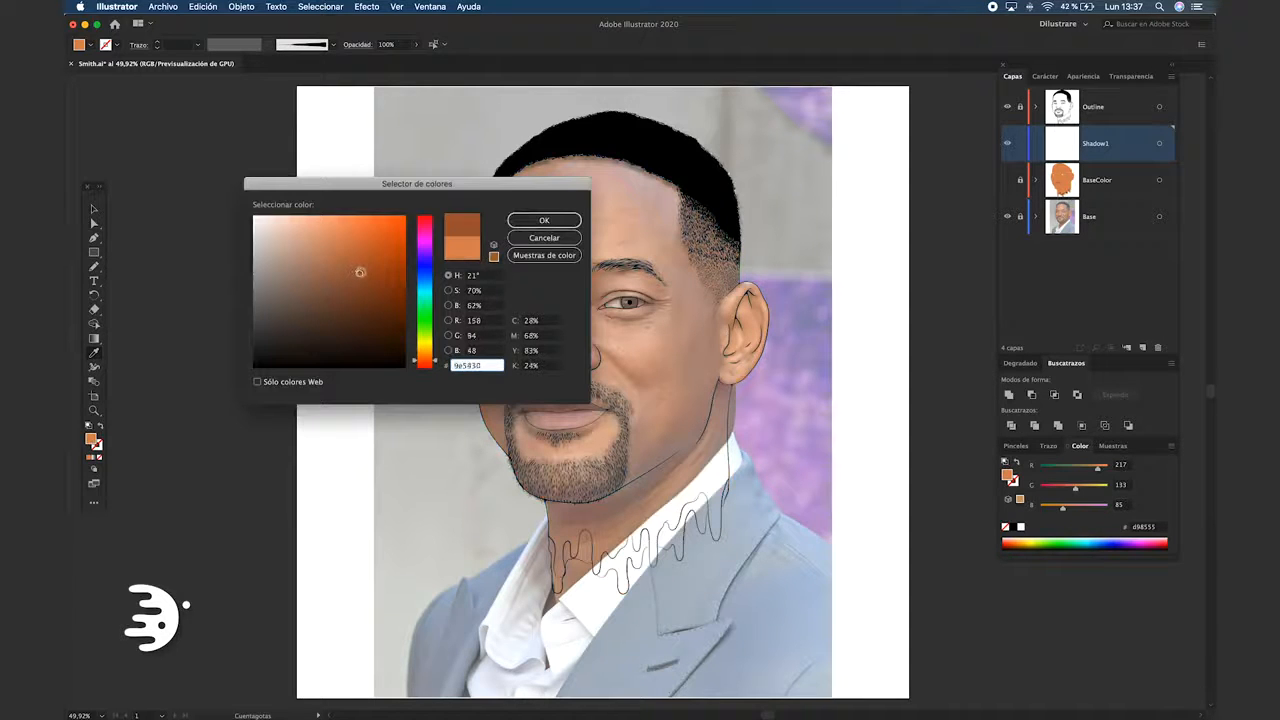
click(560, 218)
click(94, 266)
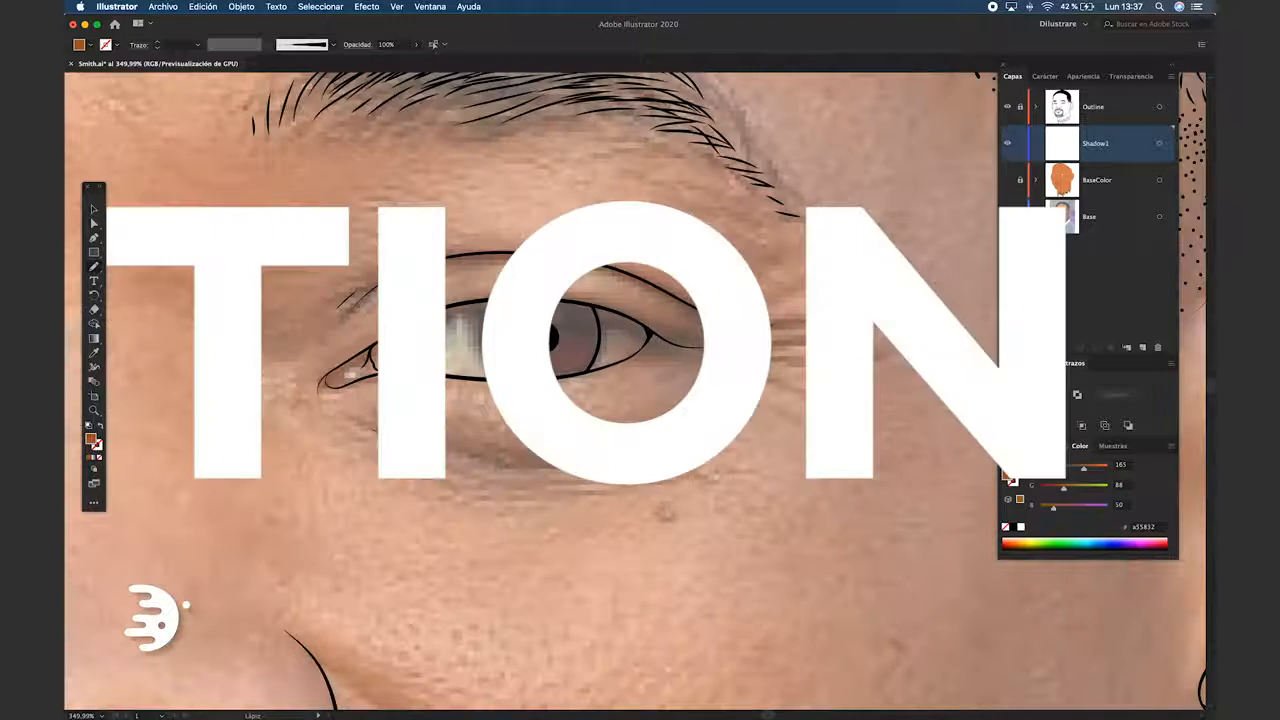
Draw brown shadow shapes at the outer corner and along the upper lid crease of the portrait's right-hand eye
drag(757, 343, 718, 362)
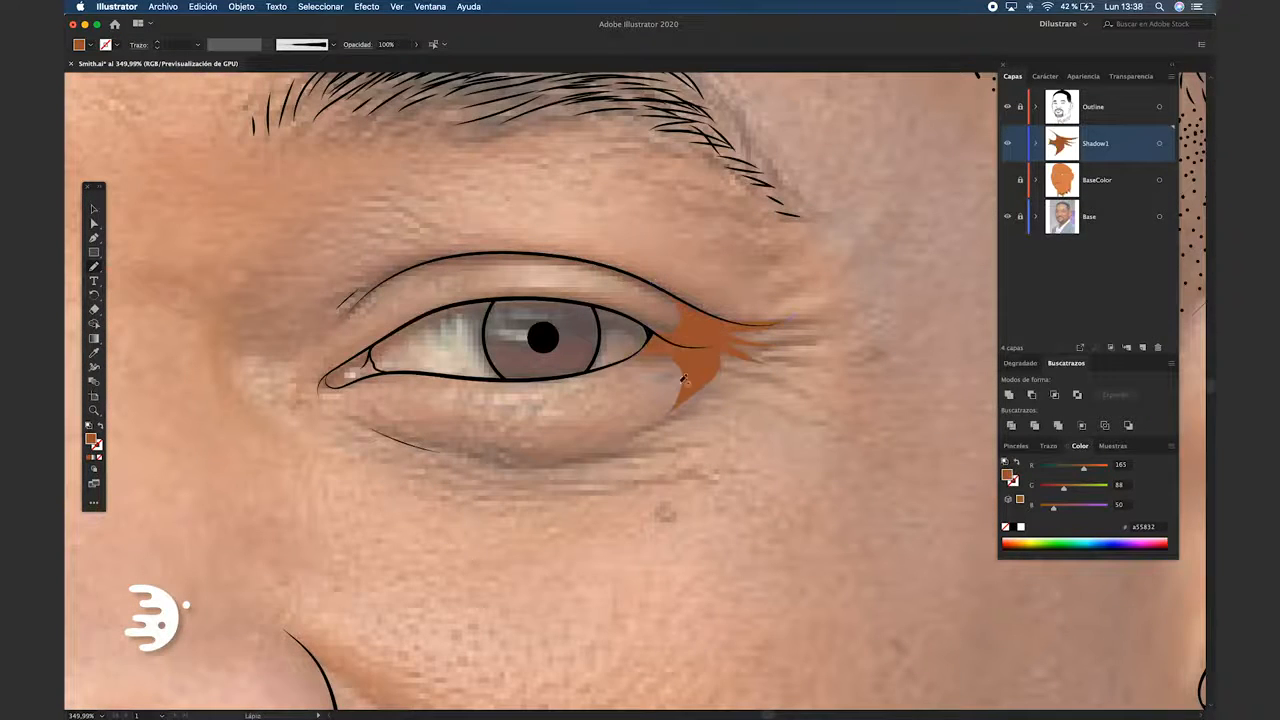
drag(658, 311, 718, 335)
drag(657, 275, 490, 284)
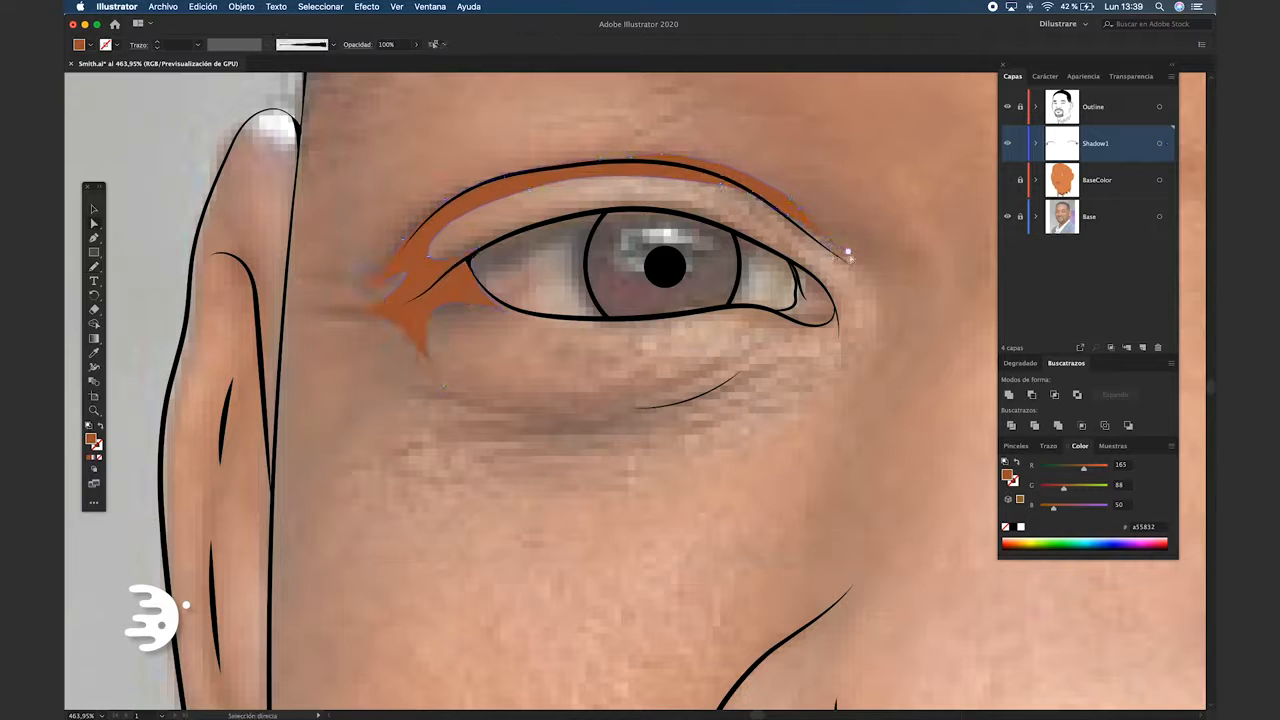
Draw brown shadows along the left-hand eye's upper lid and outer corner, and along the underside of the nose
drag(848, 251, 790, 203)
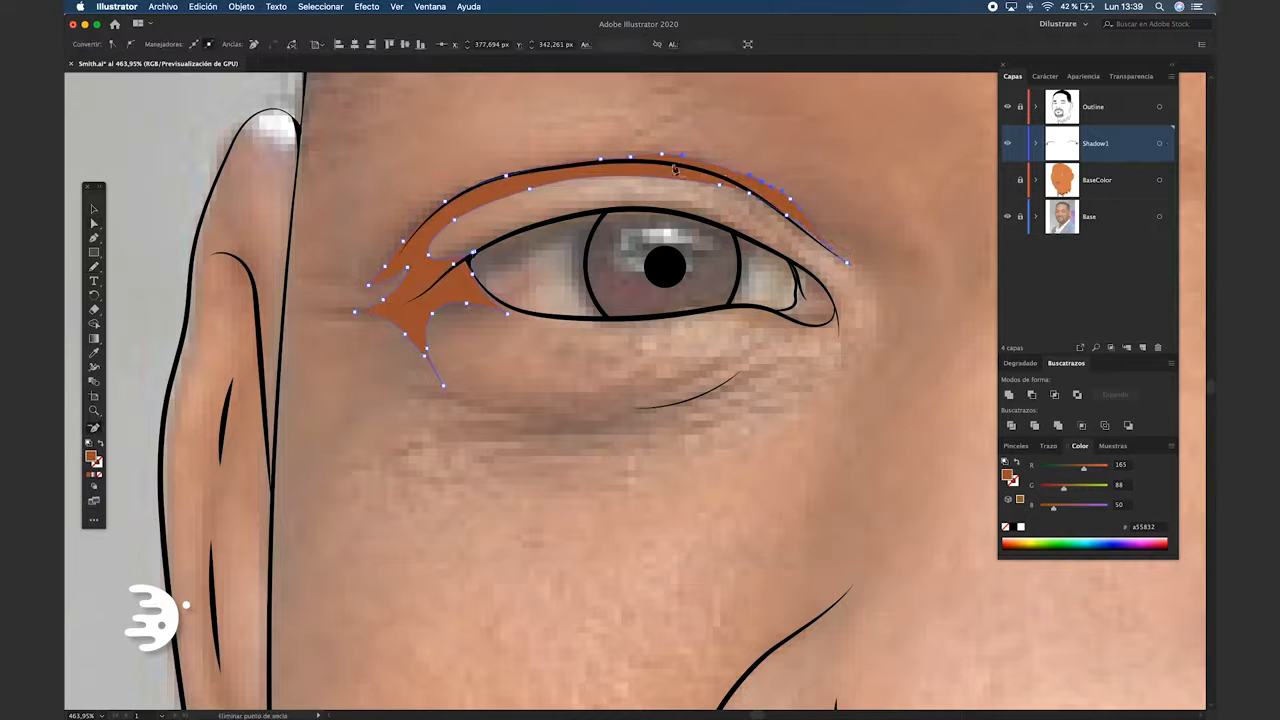
key(super+shift+a)
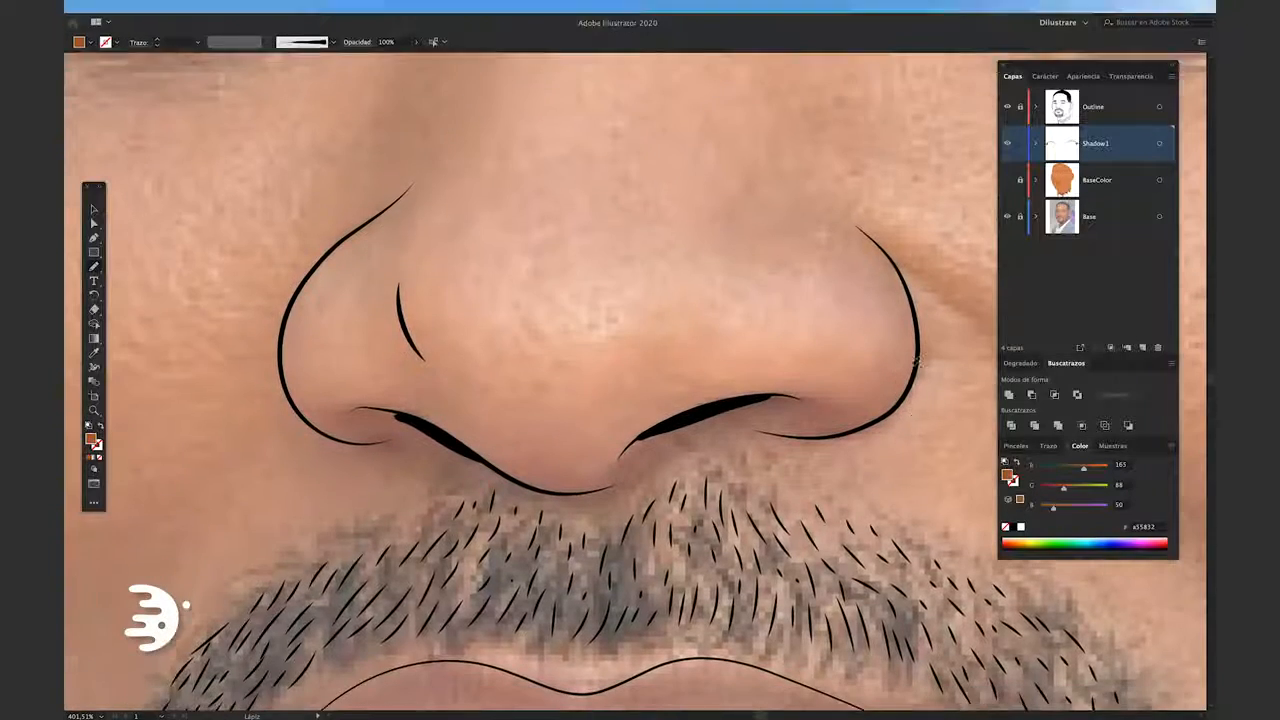
key(f)
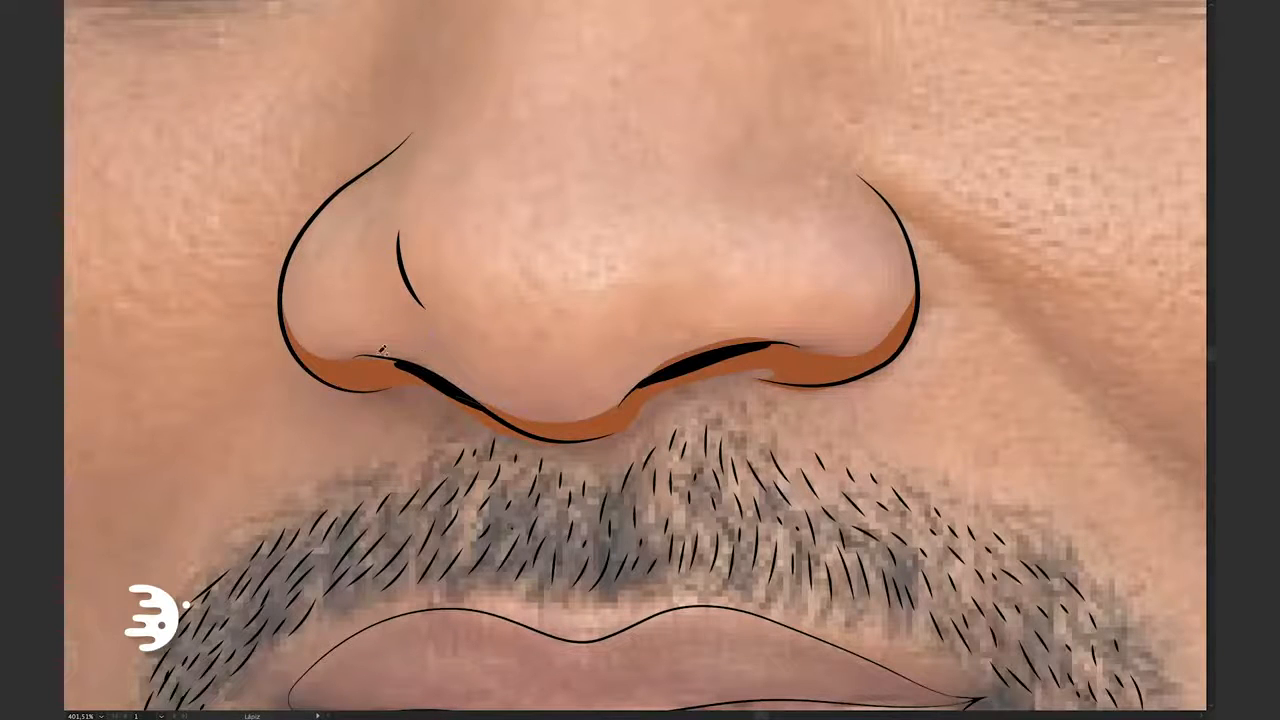
mouse_move(381, 350)
mouse_down()
mouse_move(519, 420)
mouse_move(652, 373)
mouse_move(569, 345)
mouse_up()
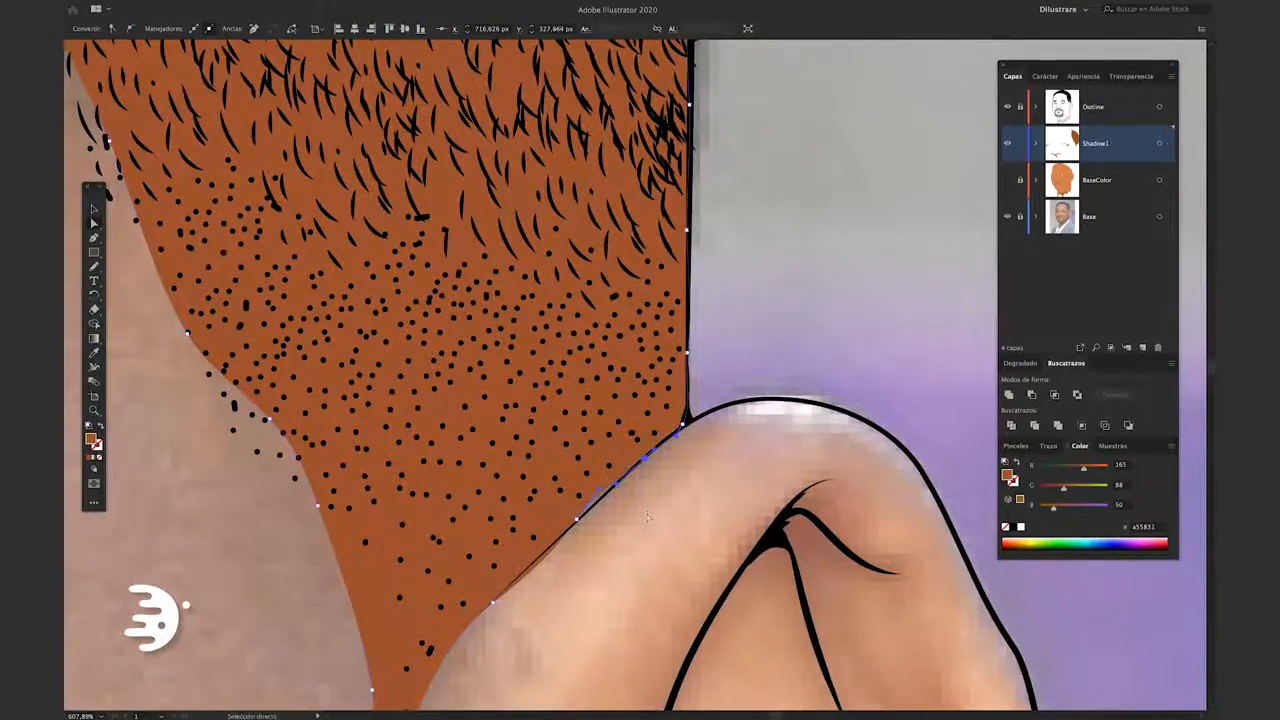
Delete the brown shadow shape covering the faded hair at the temple above the ear
click(646, 516)
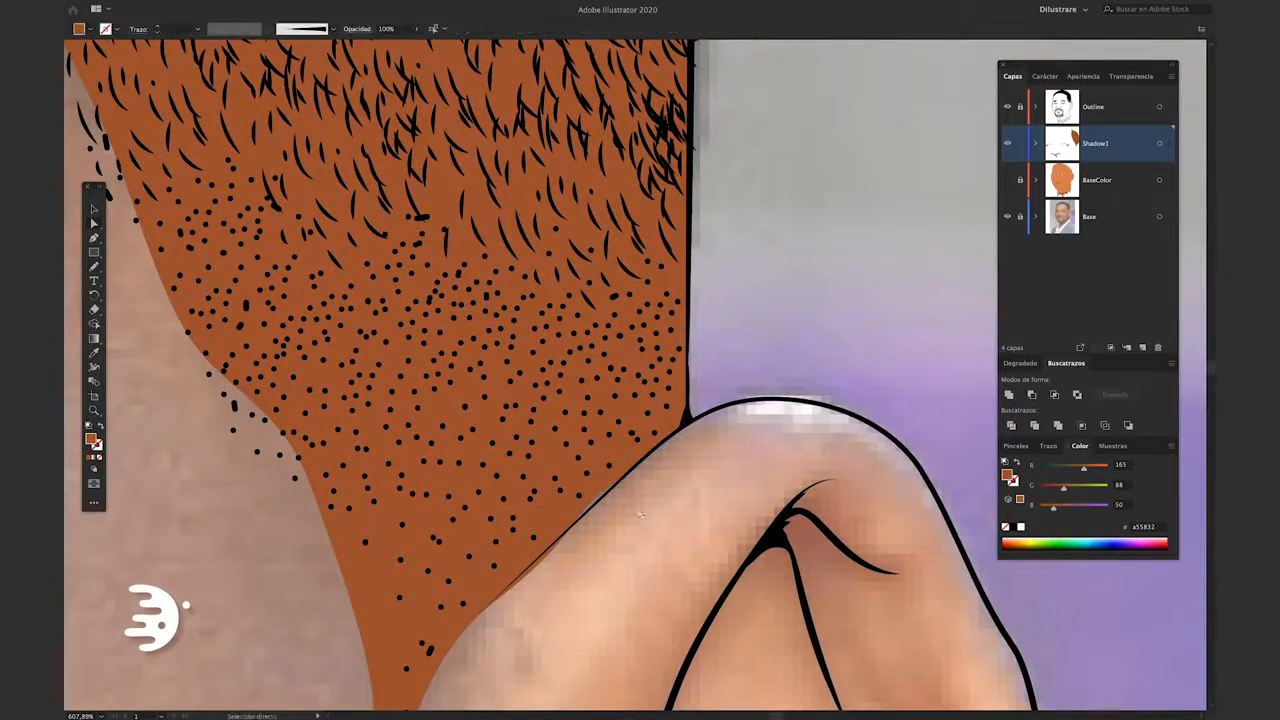
key(n)
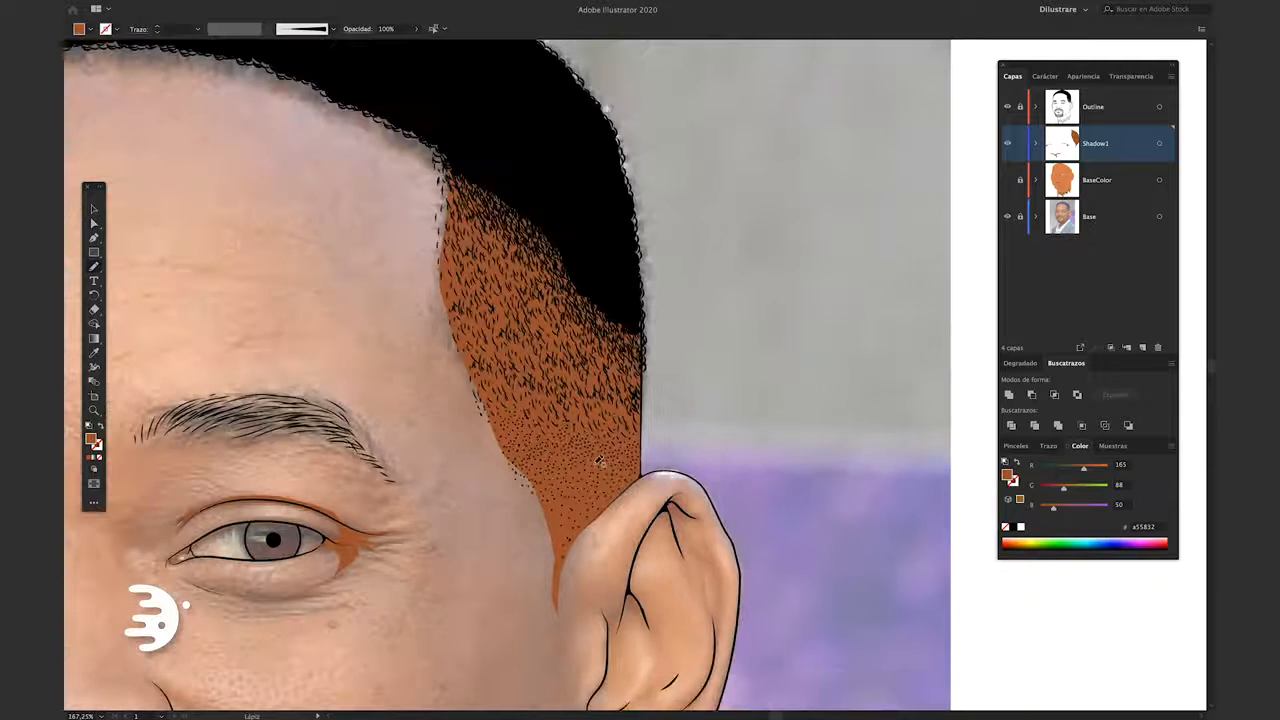
scroll(598, 461, down, 10)
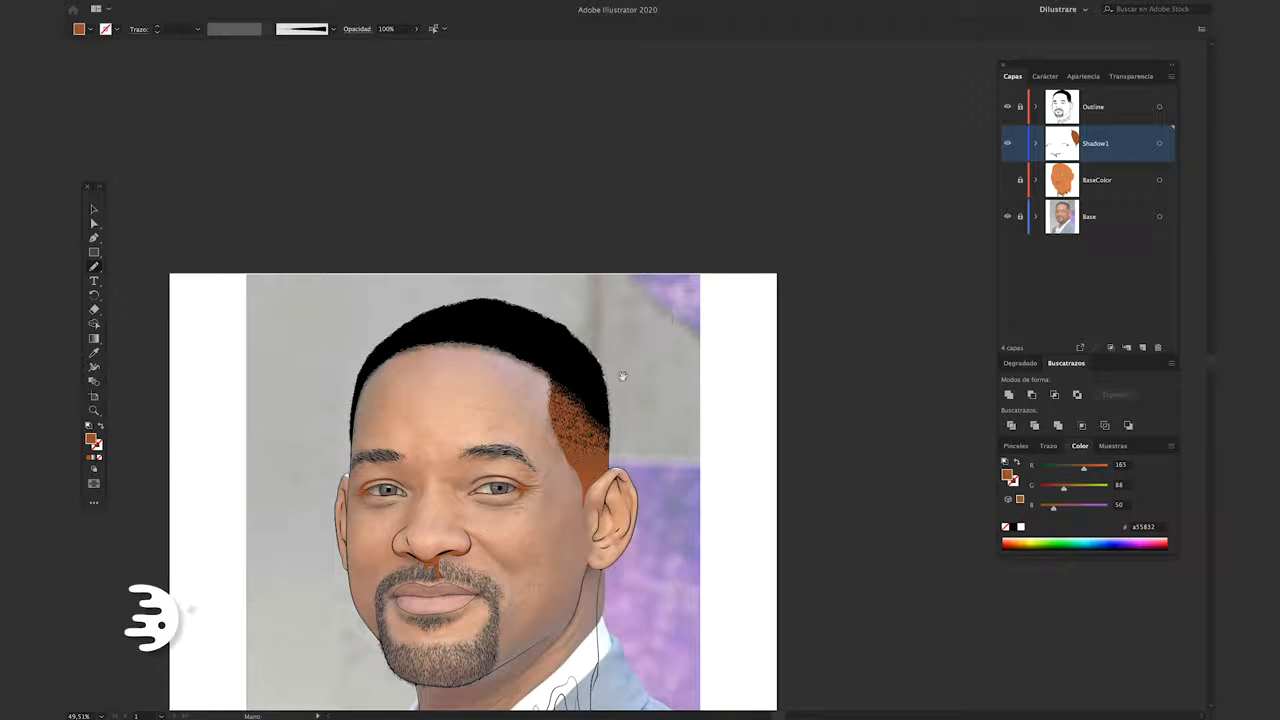
drag(590, 410, 695, 282)
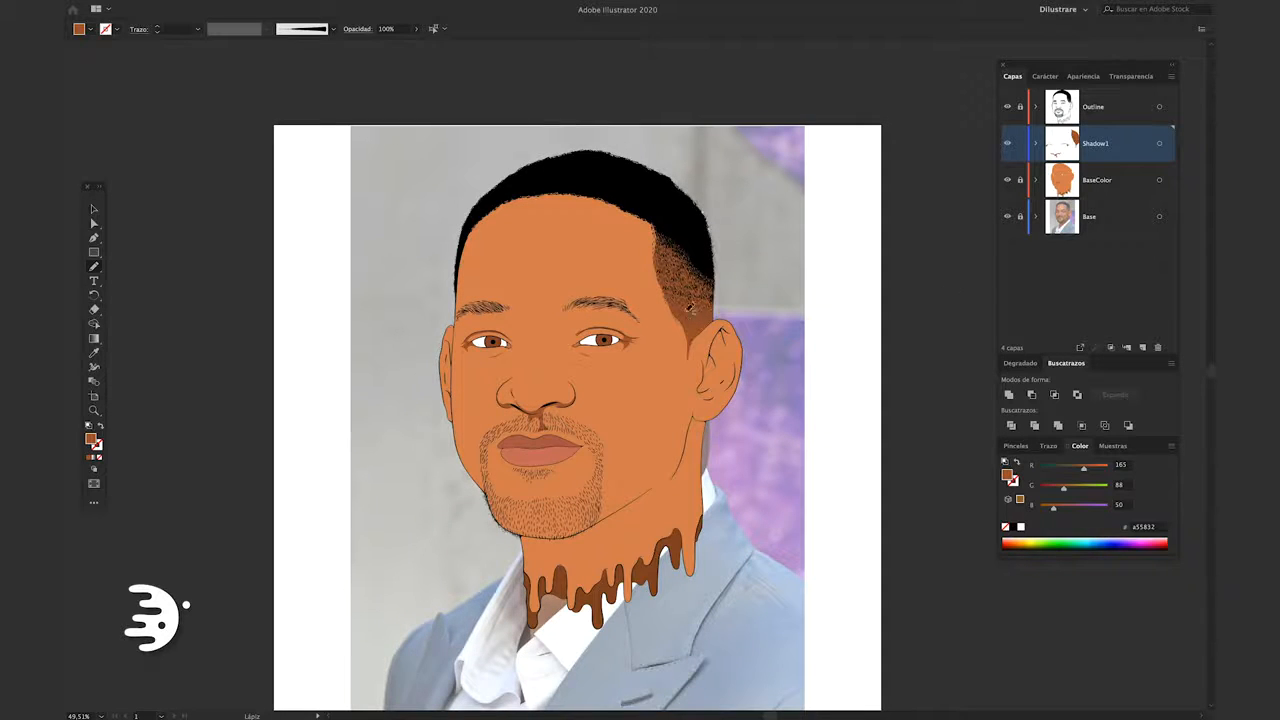
key(v)
click(682, 332)
key(Delete)
Draw brown shadow shapes with the Pencil tool inside the folds of the right-hand ear, following the photo
key(n)
scroll(712, 366, up, 2)
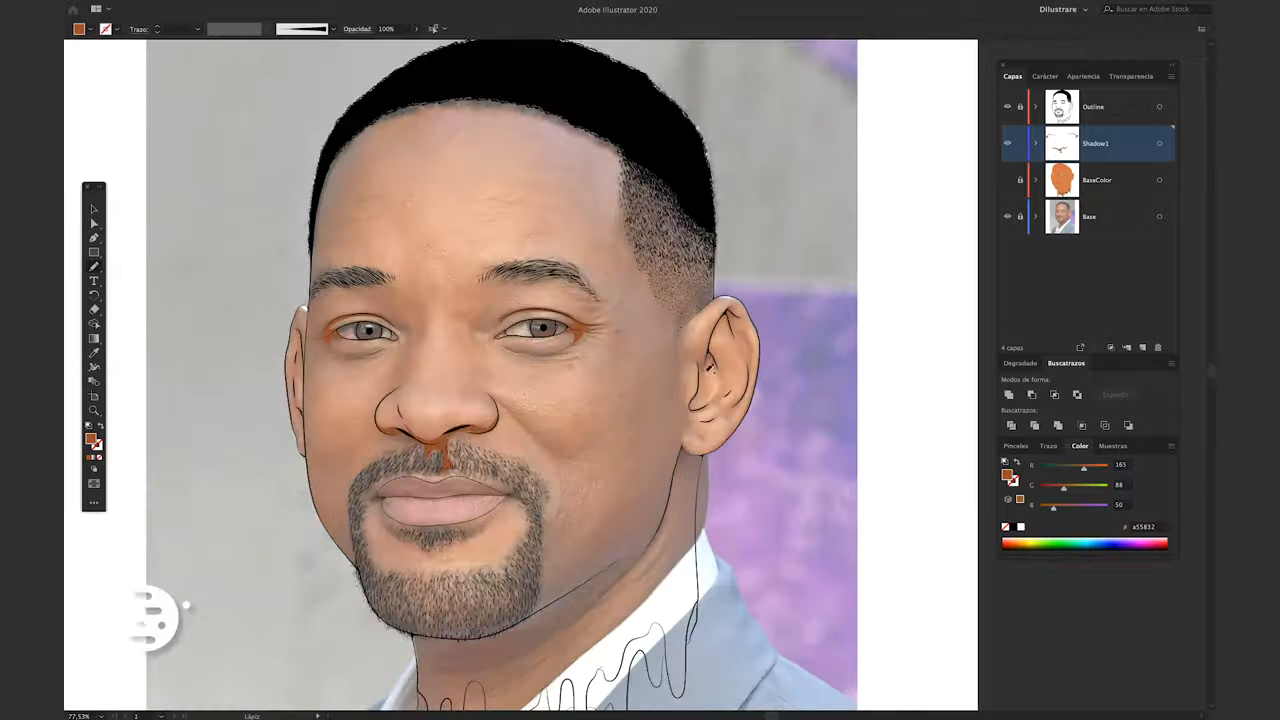
key(Tab)
scroll(712, 362, up, 3)
scroll(690, 290, up, 2)
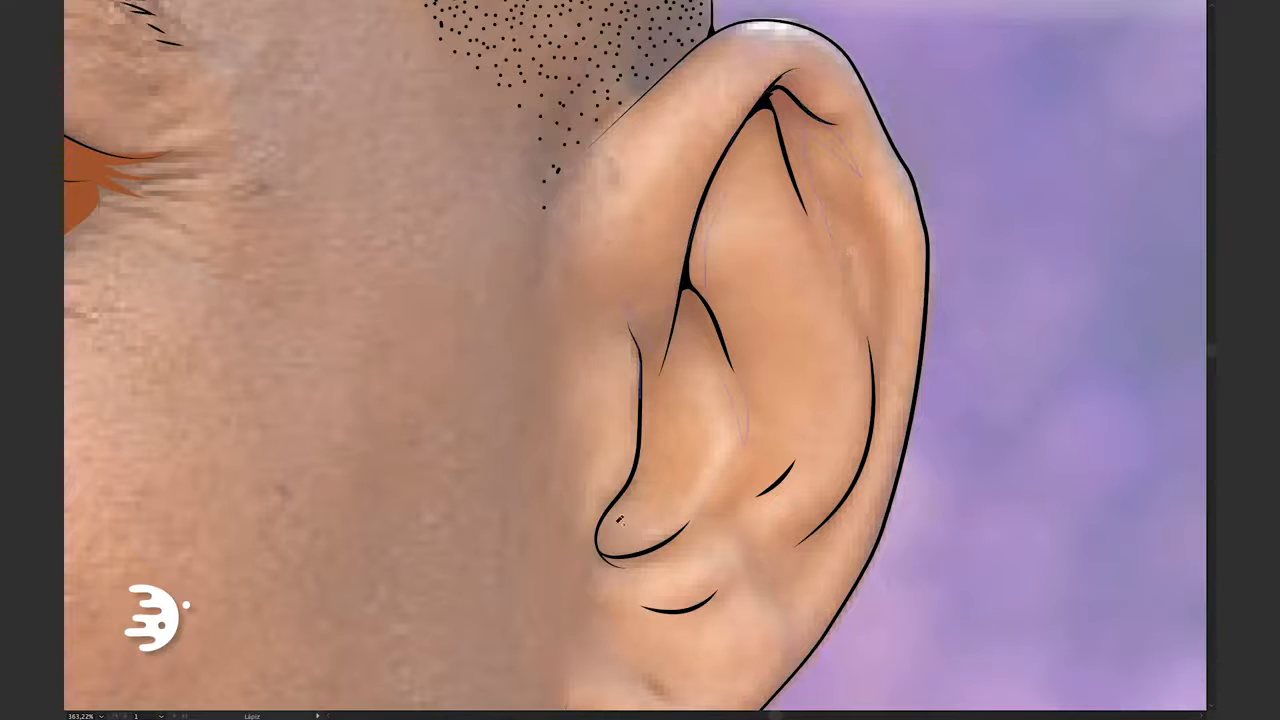
drag(620, 495, 632, 328)
drag(780, 380, 760, 350)
drag(858, 377, 852, 372)
drag(823, 337, 823, 357)
mouse_move(790, 122)
mouse_down()
mouse_move(859, 224)
mouse_move(829, 163)
mouse_move(839, 157)
mouse_move(832, 178)
mouse_move(793, 115)
mouse_up()
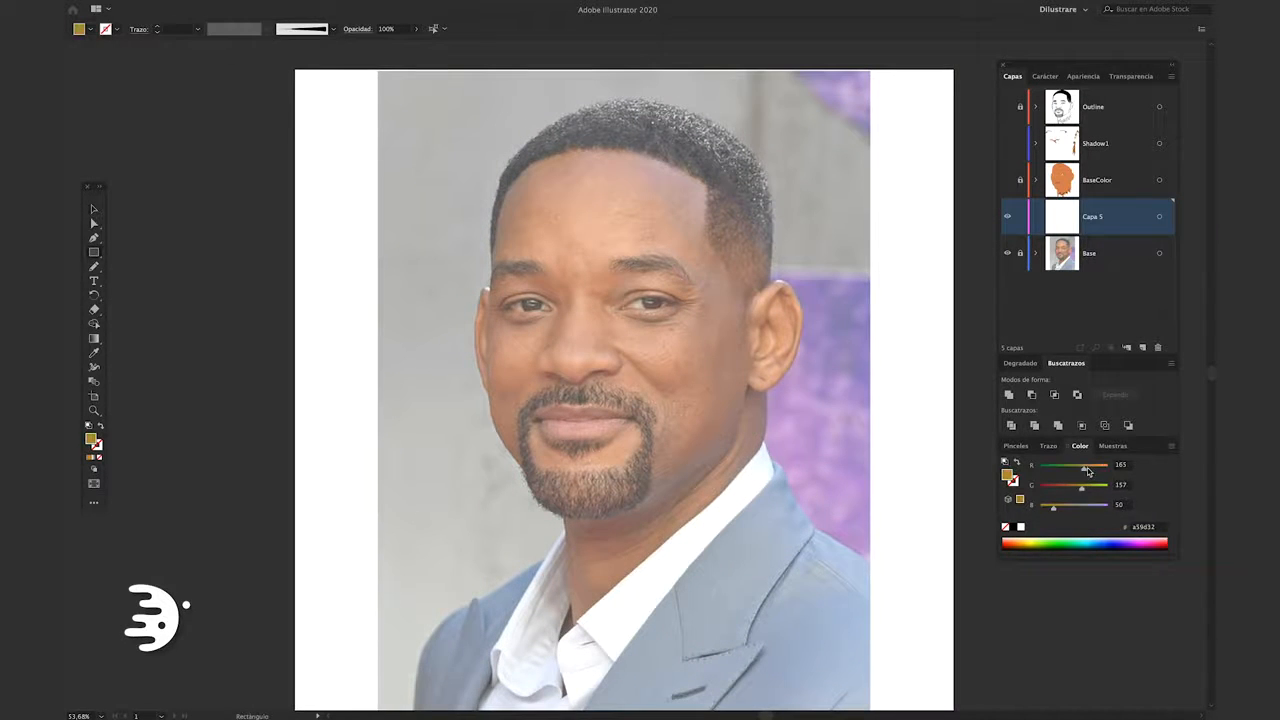
Set the fill to yellow #E3CD17 and draw a circle above the head on Capa 5 to mark the light source
drag(1087, 470, 1102, 470)
drag(1053, 509, 1095, 489)
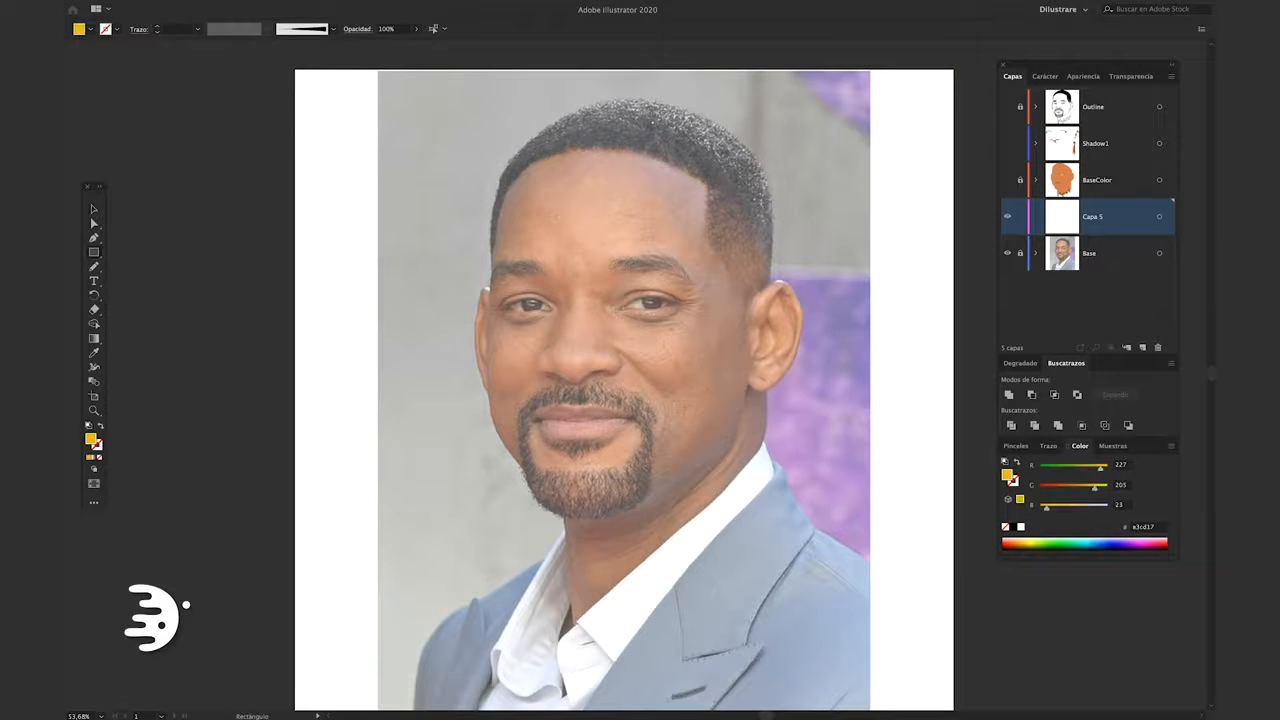
scroll(712, 464, down, 3)
key(l)
drag(621, 76, 683, 139)
key(v)
click(612, 217)
Paint short yellow brush strokes with a 1 pt stroke down the forehead and nose to mark the lit area
key(b)
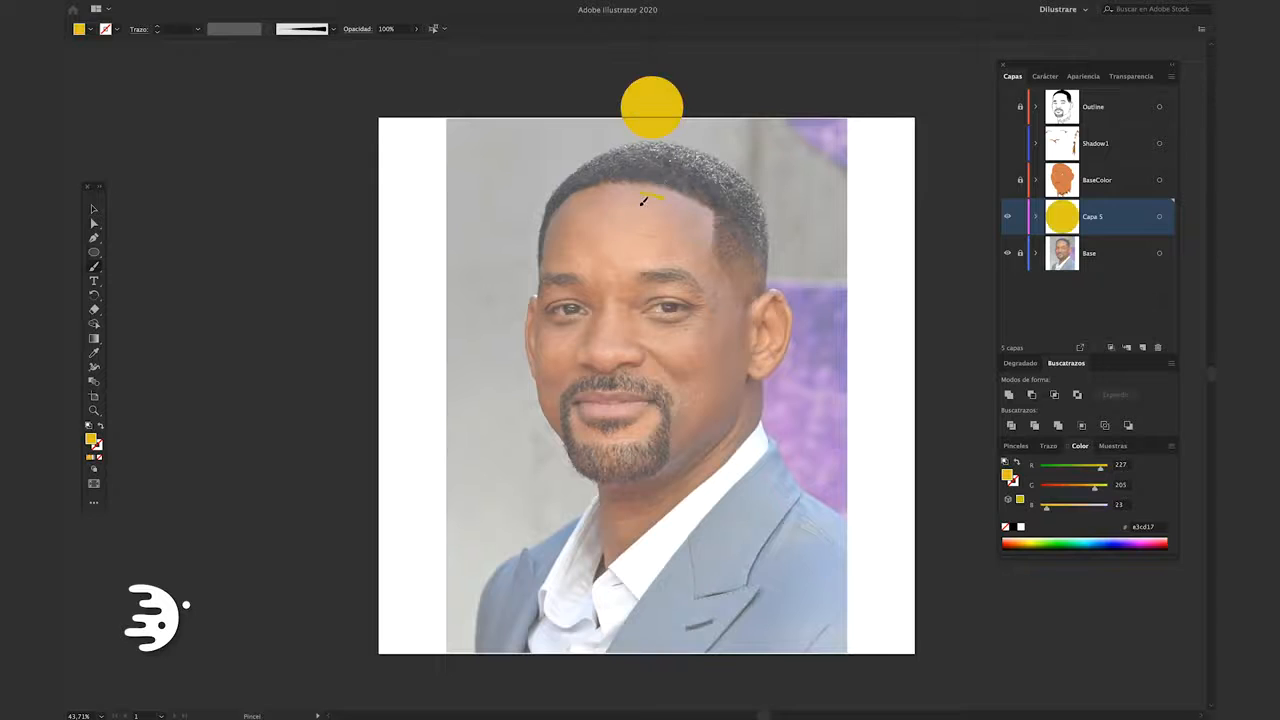
key(shift+x)
drag(644, 201, 660, 212)
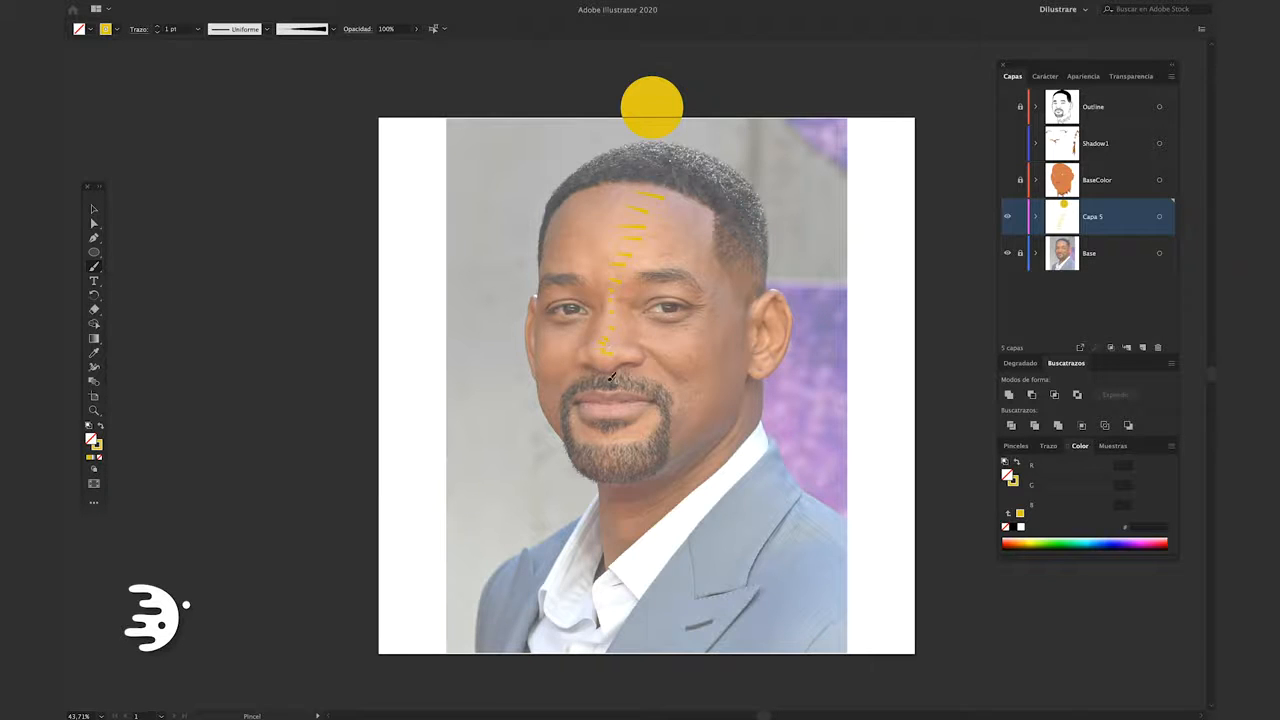
Change the brush stroke color to dark grey #514E3F
key(x)
double_click(98, 448)
click(287, 318)
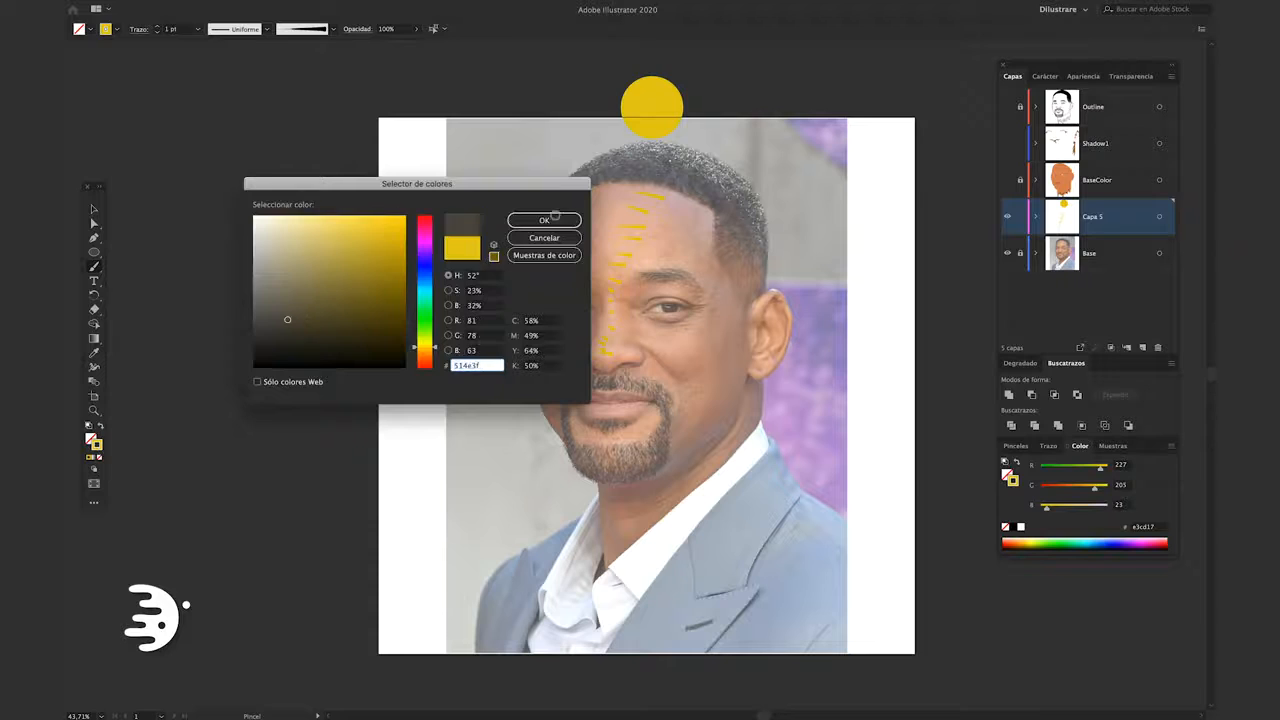
click(550, 220)
Paint short dark brush strokes from the right-hand temple down the cheek to the jaw to mark the shaded side
scroll(721, 236, up, 5)
drag(671, 187, 694, 207)
drag(672, 202, 694, 222)
drag(672, 219, 696, 240)
drag(683, 252, 717, 294)
drag(712, 308, 735, 328)
drag(725, 333, 741, 350)
mouse_move(738, 371)
mouse_down()
mouse_move(751, 390)
mouse_move(718, 402)
mouse_up()
drag(701, 384, 700, 410)
drag(684, 410, 683, 439)
drag(666, 430, 663, 449)
drag(762, 315, 737, 266)
mouse_move(762, 277)
mouse_down()
mouse_move(740, 228)
mouse_move(757, 214)
mouse_up()
Paint dark brush marks around the right-hand eye and along the side of the nose bridge to indicate shadow areas
scroll(683, 198, up, 5)
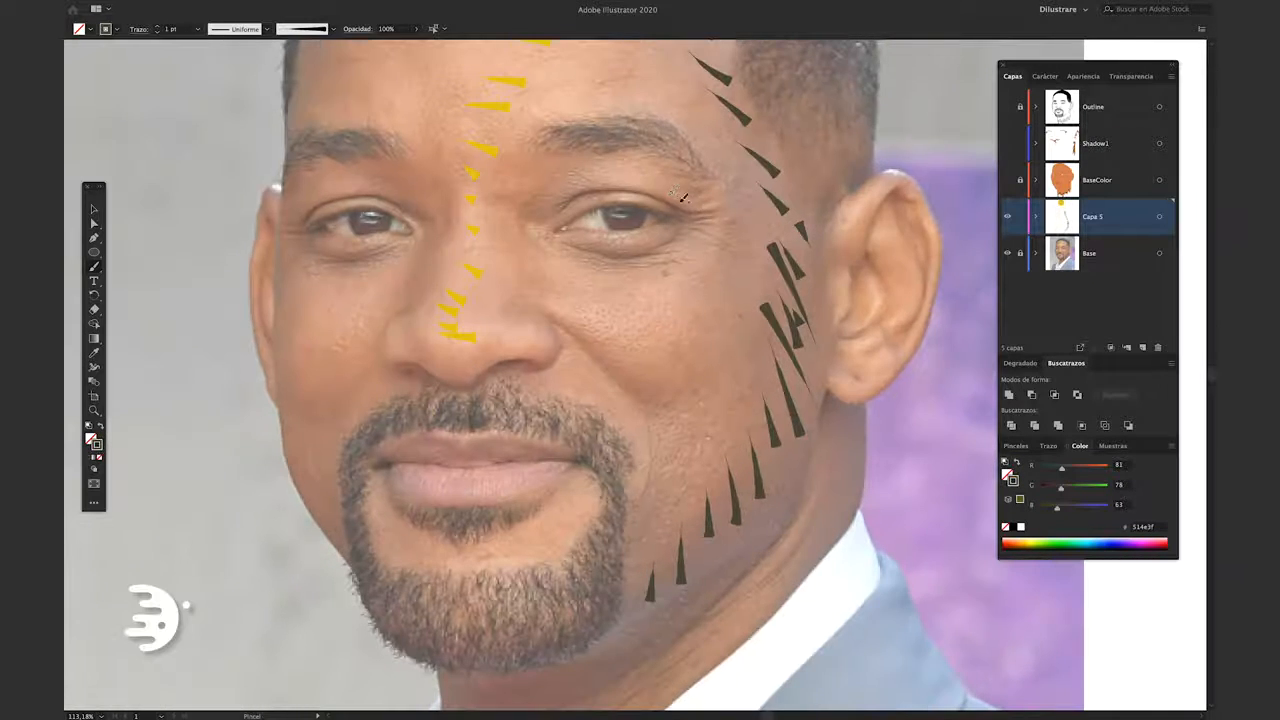
drag(669, 205, 580, 192)
mouse_move(671, 207)
mouse_down()
mouse_move(695, 217)
mouse_move(685, 229)
mouse_up()
drag(652, 256, 597, 250)
drag(365, 230, 575, 282)
drag(613, 265, 560, 255)
drag(622, 358, 638, 340)
drag(625, 338, 649, 287)
drag(641, 281, 653, 259)
drag(609, 215, 622, 231)
Paint dark brush marks along the left-hand cheek and jaw to indicate the shadow there
drag(562, 443, 493, 400)
drag(538, 484, 505, 463)
drag(532, 501, 501, 480)
drag(535, 529, 498, 498)
drag(541, 551, 513, 528)
drag(551, 577, 525, 551)
drag(600, 600, 509, 387)
Paint dark brush marks under the chin, on the neck below the ear and inside the ear
drag(704, 463, 601, 493)
drag(688, 483, 600, 522)
drag(850, 325, 624, 460)
drag(726, 474, 748, 433)
drag(734, 417, 748, 390)
drag(739, 385, 735, 361)
drag(740, 330, 654, 485)
drag(690, 302, 650, 412)
scroll(738, 388, down, 5)
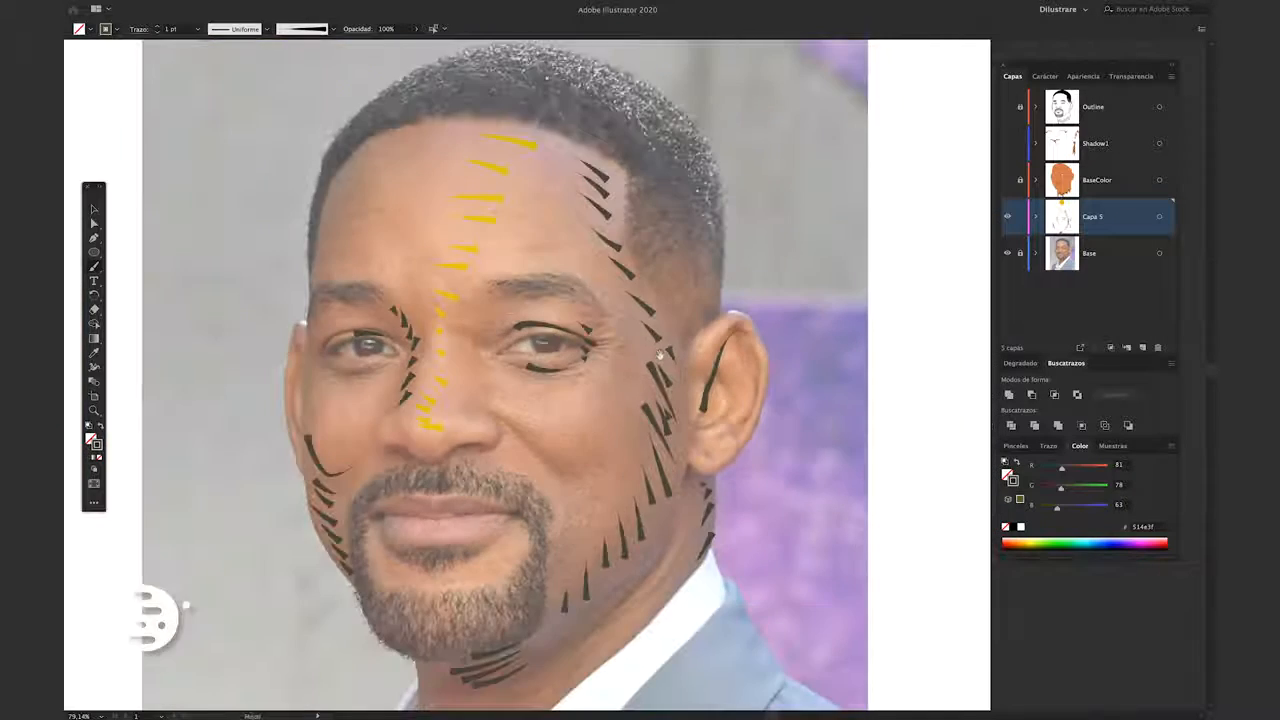
drag(713, 212, 785, 159)
key(v)
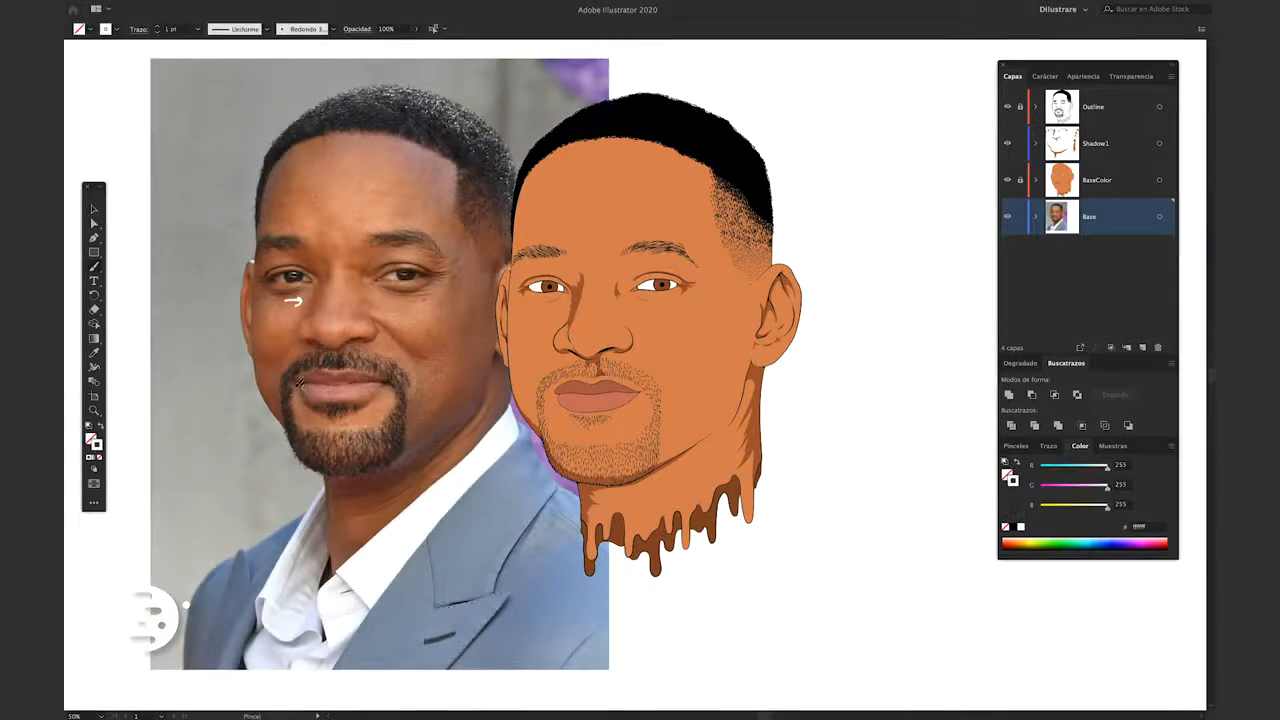
Set the fill to a muted purple-grey, about #7D7582, for shading the whites of the eyes
scroll(388, 441, up, 2)
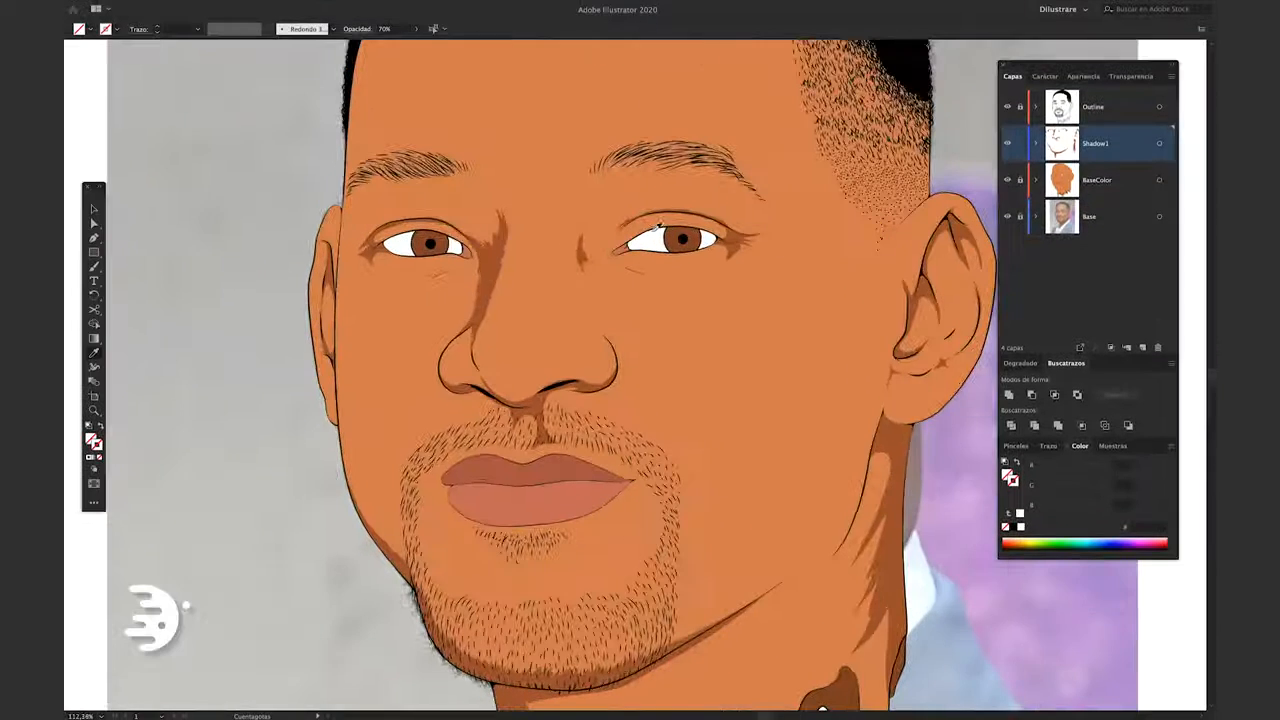
double_click(91, 440)
click(268, 279)
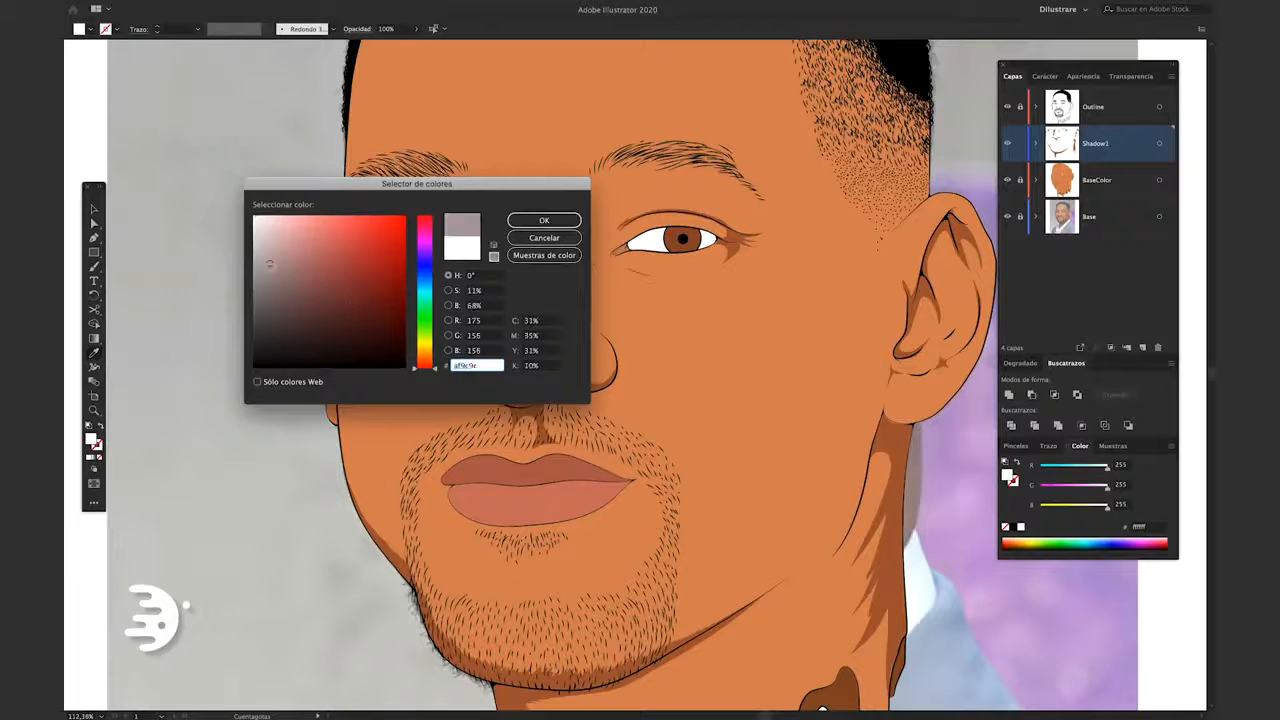
drag(427, 274, 427, 256)
drag(269, 278, 268, 293)
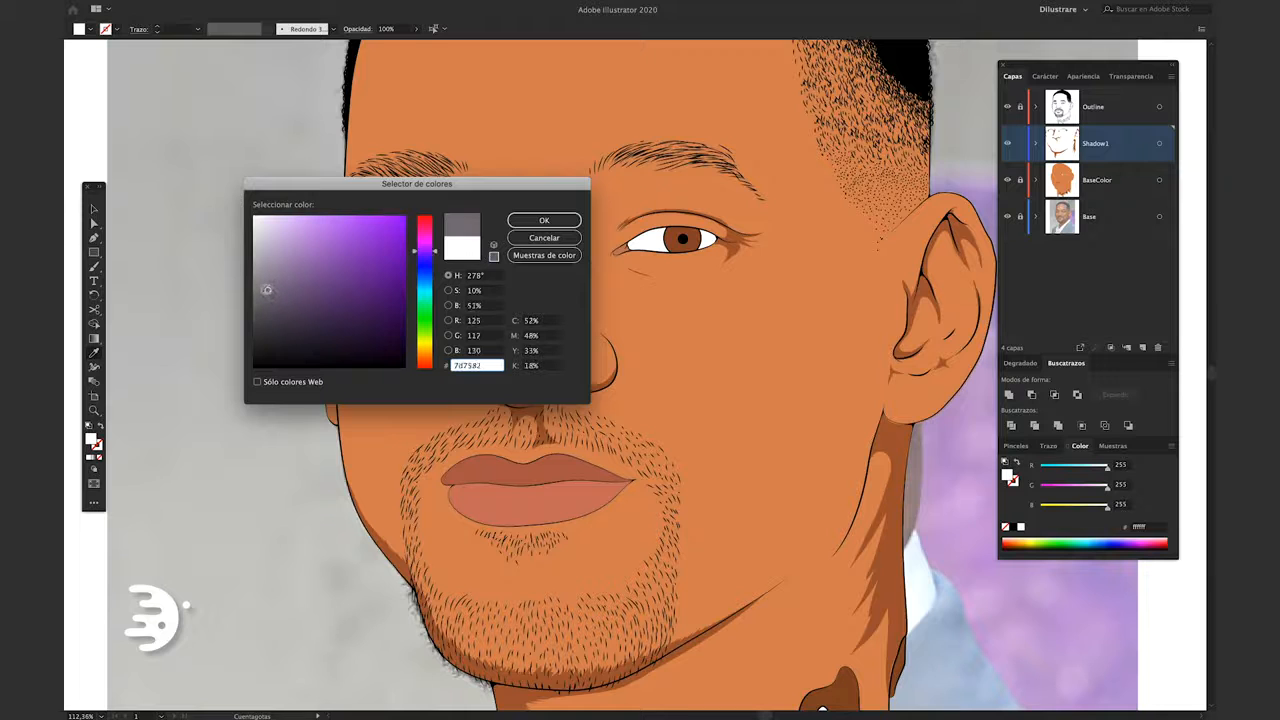
click(550, 221)
Draw purple-grey shadows with the Pencil tool along the upper edge of the left-hand eye's white areas
key(n)
scroll(395, 241, up, 5)
key(Tab)
scroll(400, 237, up, 6)
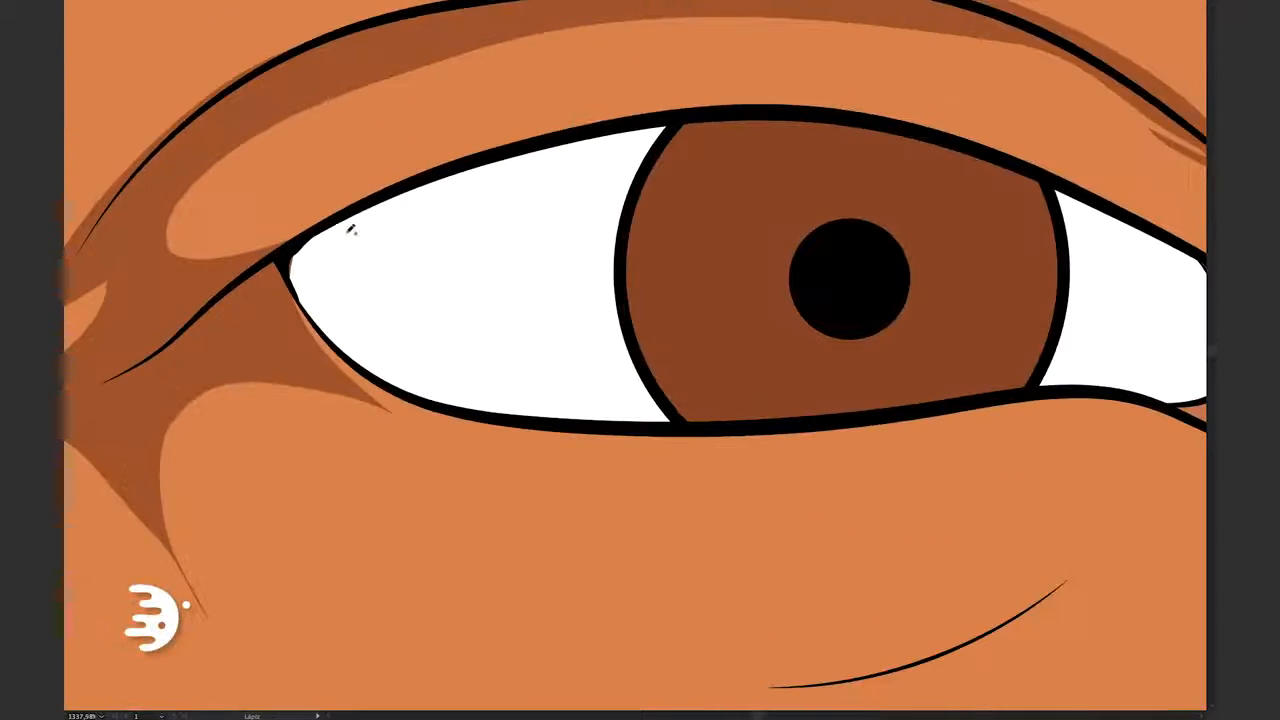
mouse_move(303, 236)
mouse_down()
mouse_move(321, 322)
mouse_move(686, 114)
mouse_move(366, 206)
mouse_up()
drag(1060, 190, 716, 138)
mouse_move(728, 137)
mouse_down()
mouse_move(752, 234)
mouse_move(860, 350)
mouse_move(728, 137)
mouse_up()
drag(612, 261, 883, 191)
Draw matching purple-grey shadows on the whites of the right-hand eye and adjust the shape's anchor points
scroll(883, 191, down, 5)
mouse_move(467, 267)
mouse_down()
mouse_move(553, 326)
mouse_move(772, 151)
mouse_move(942, 122)
mouse_move(467, 240)
mouse_up()
drag(933, 149, 487, 210)
key(a)
scroll(487, 210, right, 3)
mouse_move(836, 212)
mouse_down()
mouse_move(1043, 257)
mouse_move(836, 210)
mouse_up()
scroll(605, 258, down, 10)
key(Tab)
key(v)
Sample the brown iris color #8F4829 and darken the fill for shading the irises
scroll(607, 258, up, 2)
scroll(607, 258, up, 10)
scroll(607, 258, left, 5)
key(i)
click(385, 285)
key(n)
double_click(91, 439)
click(377, 315)
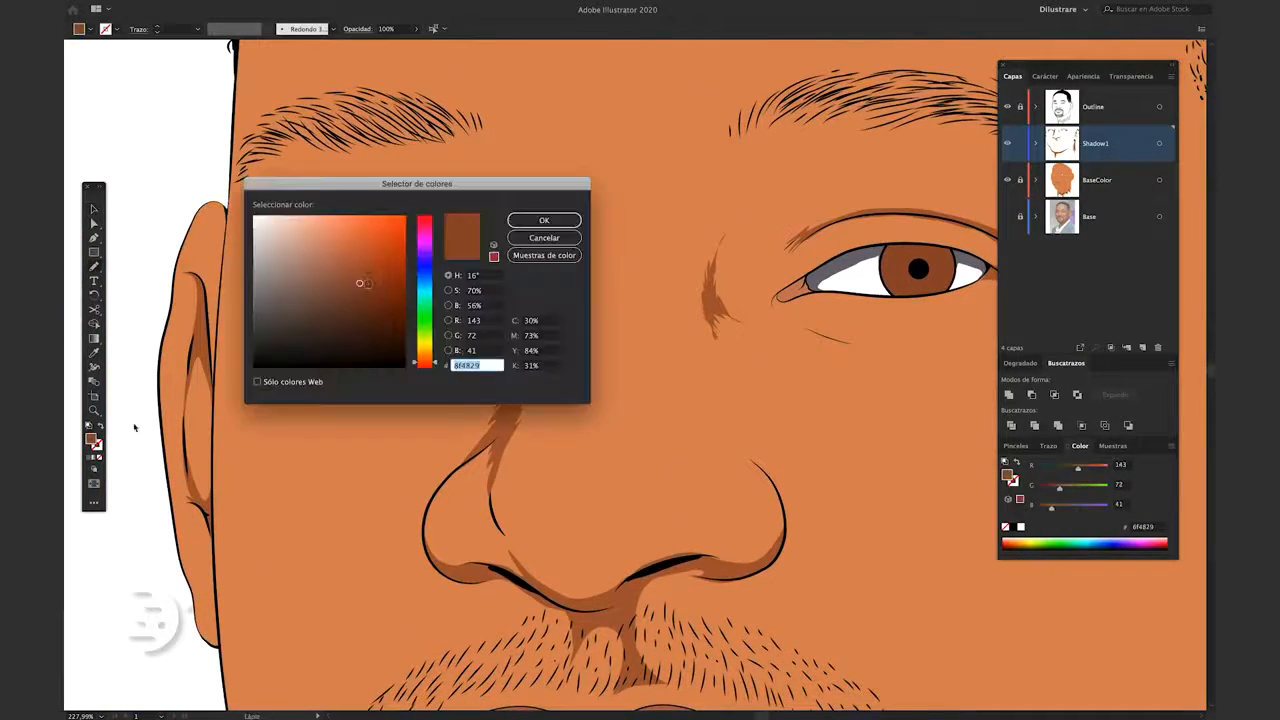
key(Return)
Draw dark brown shadows over the upper part of the irises, extending around the sides of the left-hand iris
scroll(382, 280, up, 10)
mouse_move(388, 154)
mouse_down()
mouse_move(321, 223)
mouse_move(614, 257)
mouse_move(624, 210)
mouse_up()
scroll(472, 392, down, 15)
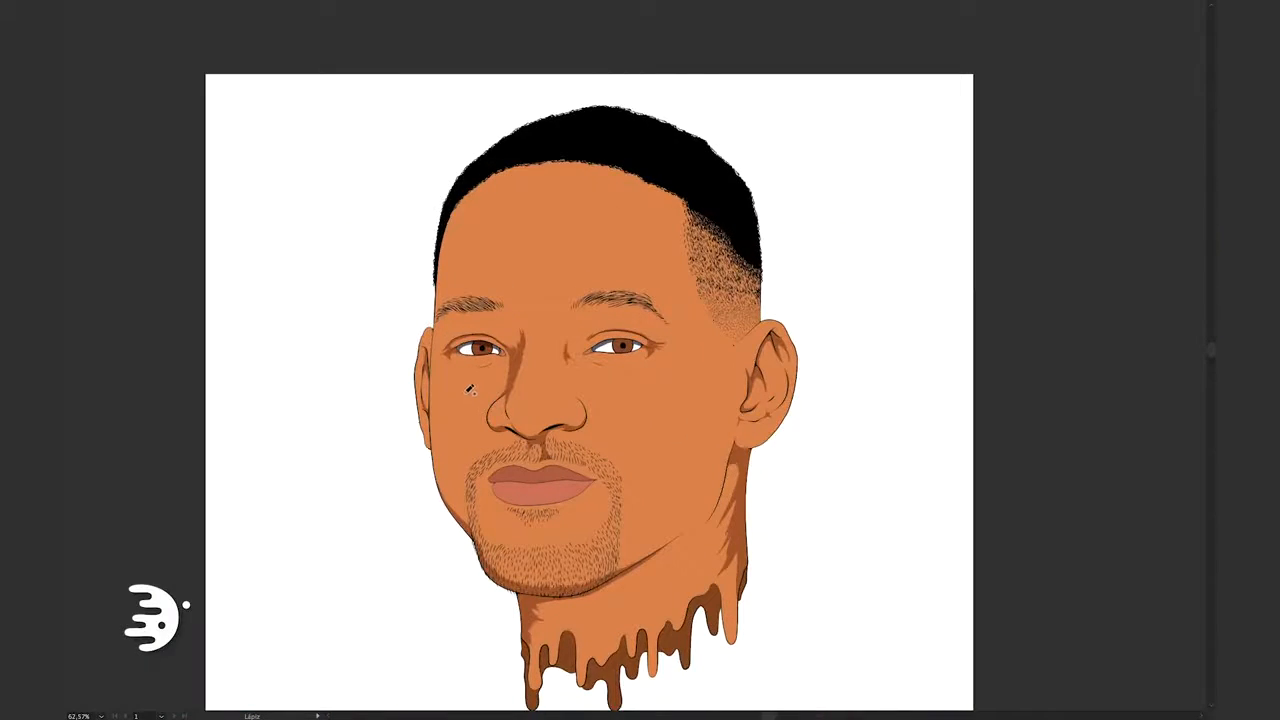
scroll(488, 355, up, 15)
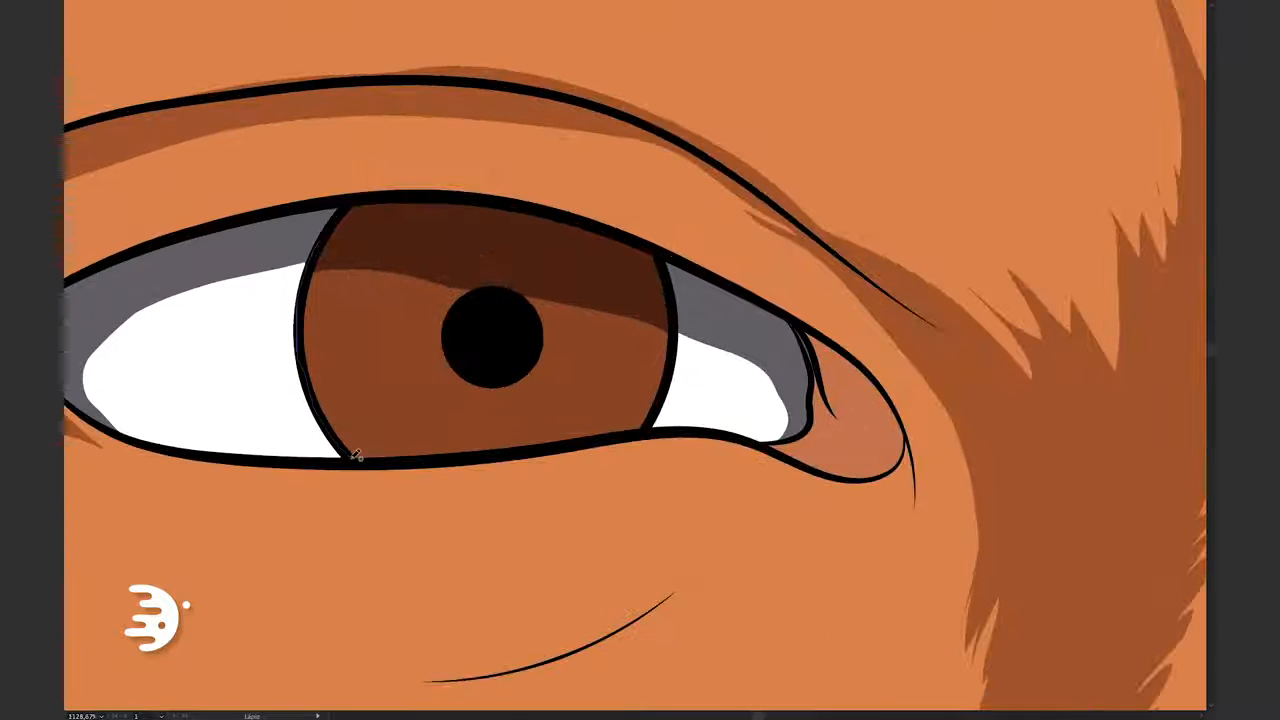
mouse_move(351, 459)
mouse_down()
mouse_move(409, 419)
mouse_move(609, 399)
mouse_move(534, 275)
mouse_up()
Show the Base photo layer and toggle the BaseColor layer's visibility to compare the mouth with the reference
scroll(536, 283, down, 10)
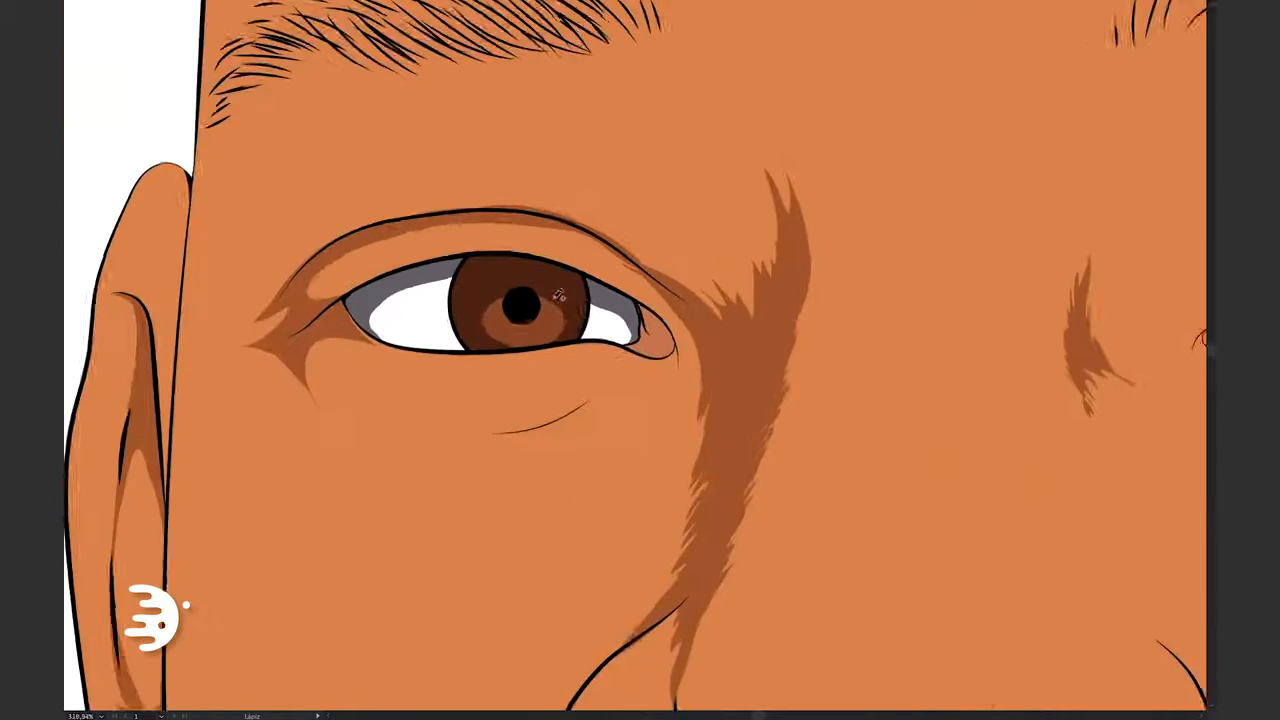
key(Tab)
click(1008, 217)
click(1008, 180)
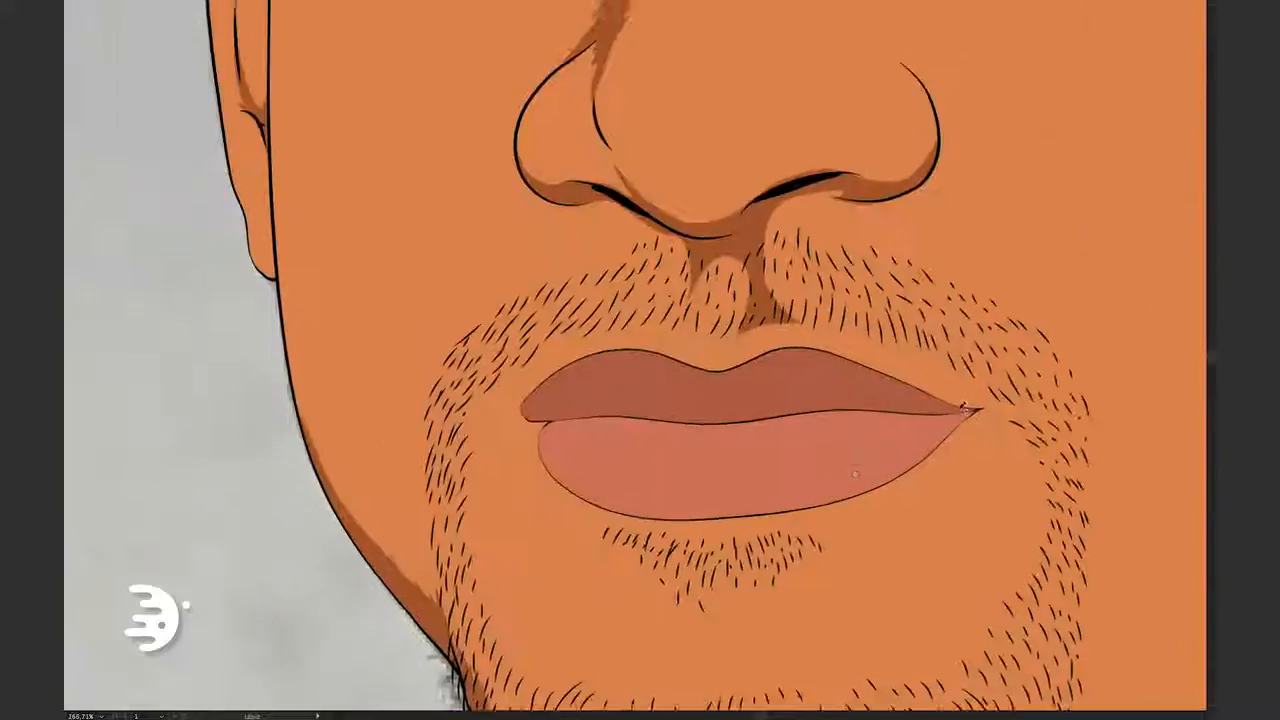
scroll(820, 410, up, 5)
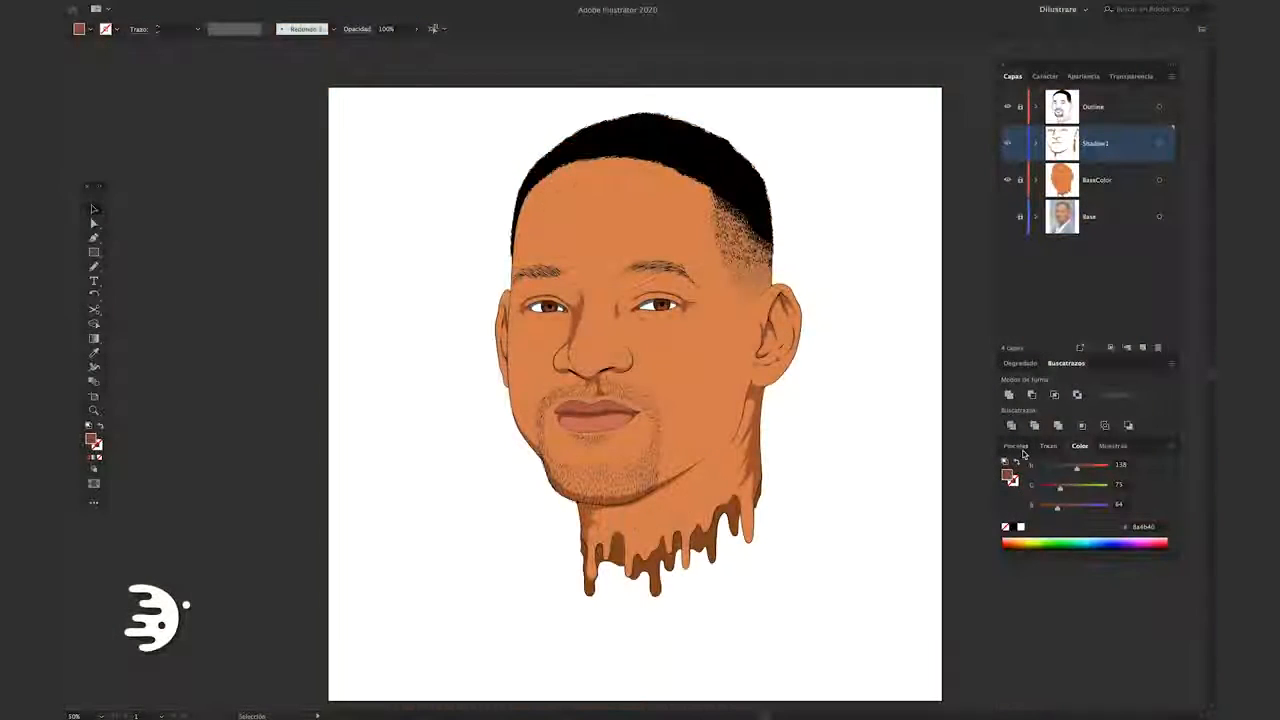
Choose the tapered art brush at 1 pt and paint hair-like strokes along the edges of the neck and jaw shadows
click(1018, 447)
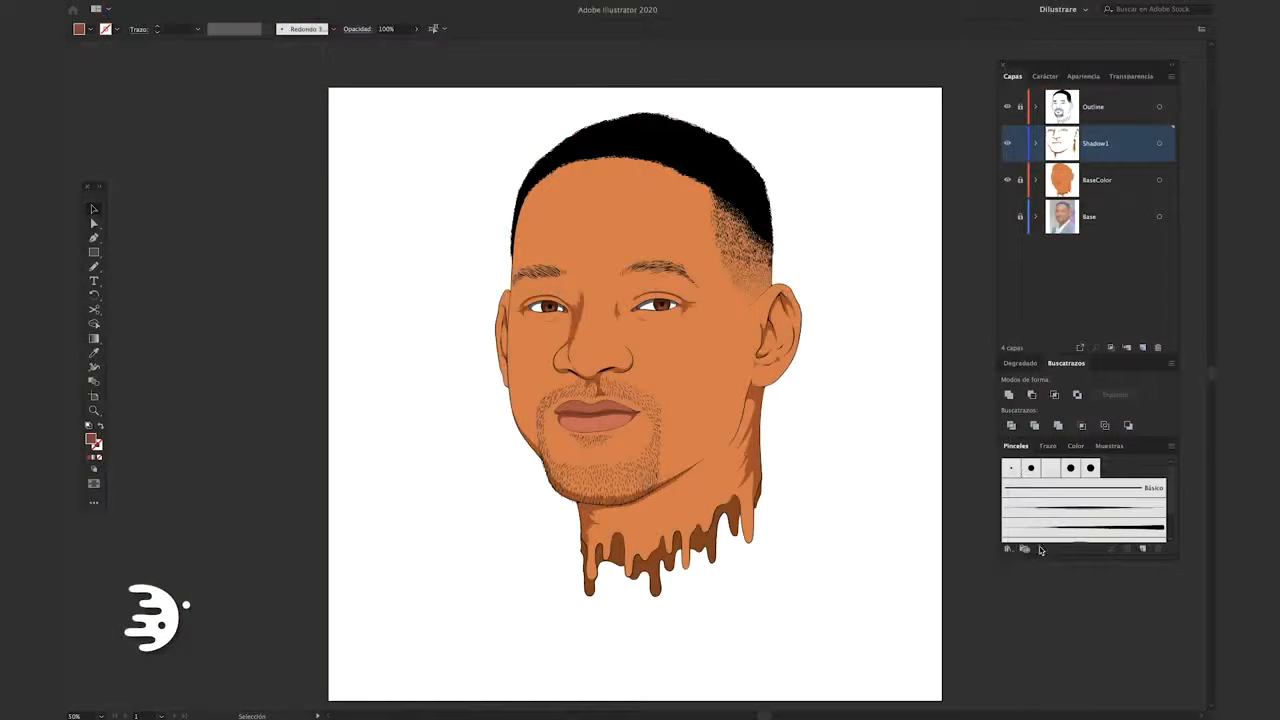
click(1048, 513)
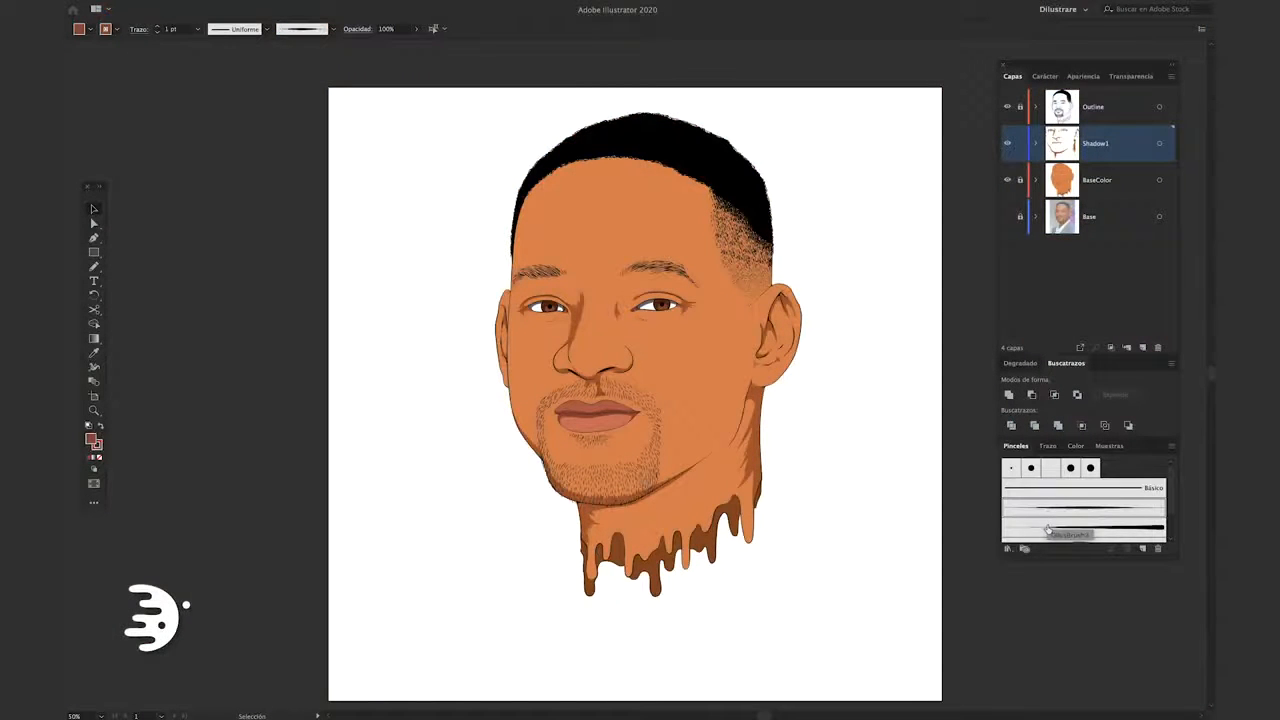
scroll(741, 518, up, 5)
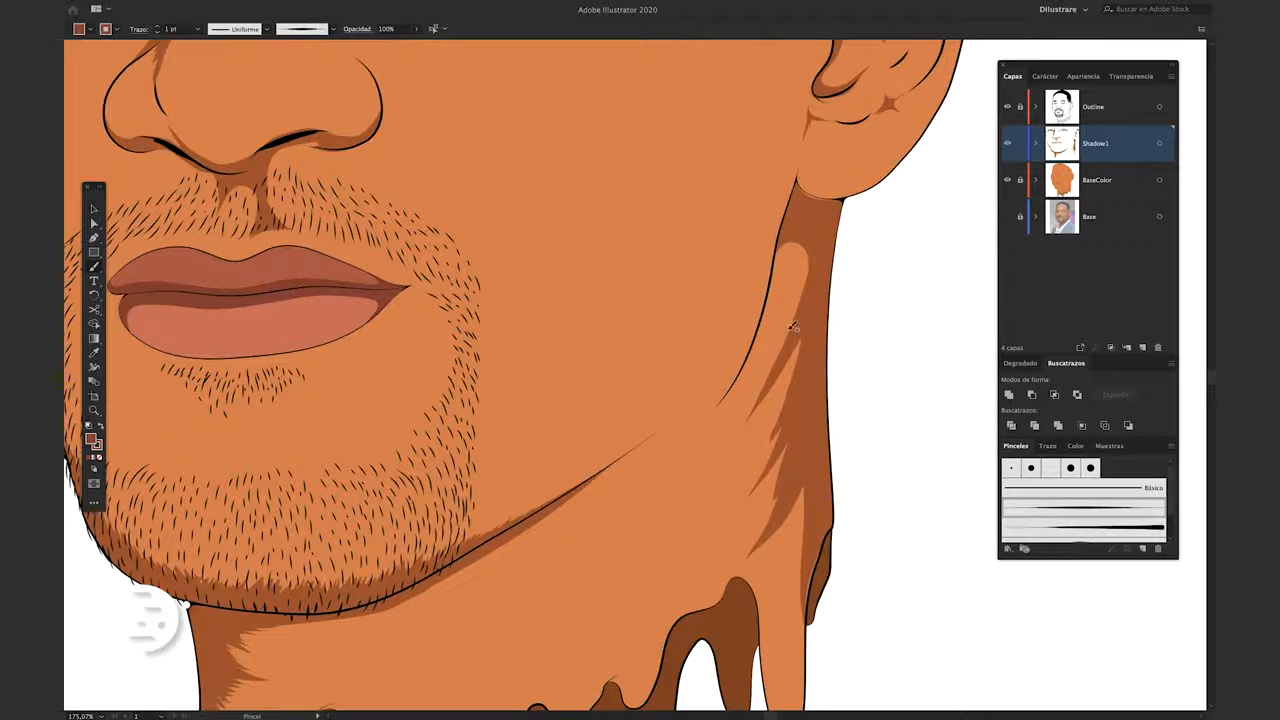
scroll(802, 330, down, 6)
drag(846, 285, 931, 297)
mouse_move(397, 414)
mouse_down()
mouse_move(448, 418)
mouse_move(420, 444)
mouse_up()
drag(615, 373, 763, 314)
drag(829, 254, 769, 289)
drag(795, 286, 609, 353)
mouse_move(667, 394)
mouse_down()
mouse_move(582, 435)
mouse_move(410, 478)
mouse_up()
drag(836, 306, 817, 445)
drag(811, 267, 788, 333)
drag(809, 251, 771, 308)
drag(700, 280, 700, 455)
drag(826, 235, 790, 317)
Paint tapered strokes along the edges of the shadow running from the inner left-hand eye down the nose bridge
scroll(700, 357, up, 3)
drag(715, 365, 683, 396)
drag(731, 293, 713, 317)
drag(735, 250, 721, 281)
drag(760, 231, 732, 255)
drag(772, 217, 763, 246)
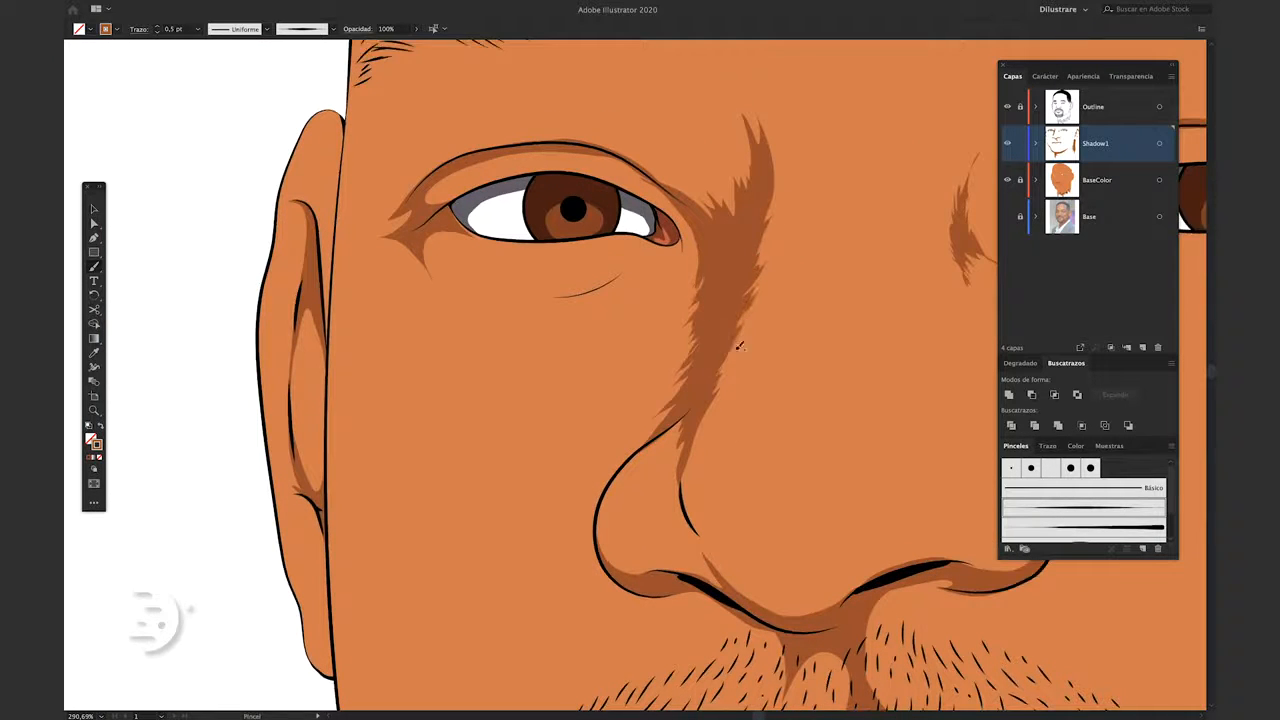
drag(697, 405, 684, 512)
Paint 0.5 pt brown brush strokes between the beard hairs around the mouth and chin
scroll(690, 470, down, 3)
drag(700, 540, 487, 180)
click(157, 32)
drag(447, 493, 425, 461)
mouse_move(403, 455)
mouse_down()
mouse_move(391, 409)
mouse_move(405, 417)
mouse_up()
drag(373, 379, 372, 288)
drag(386, 290, 370, 244)
drag(368, 350, 364, 300)
drag(626, 478, 650, 440)
drag(612, 490, 690, 446)
drag(700, 434, 694, 388)
drag(600, 510, 603, 492)
drag(526, 506, 518, 485)
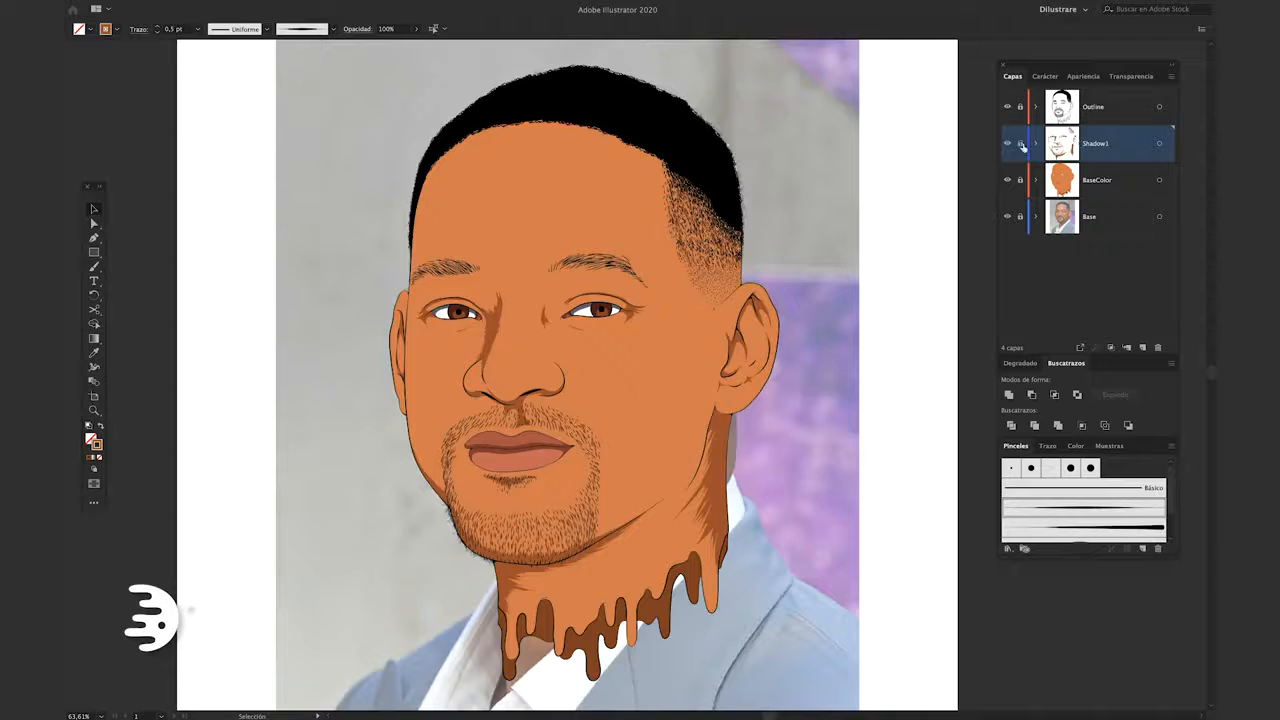
Create a layer named Shadow2 between the Shadow1 and BaseColor layers
click(1142, 348)
drag(1095, 160, 1108, 183)
double_click(1097, 181)
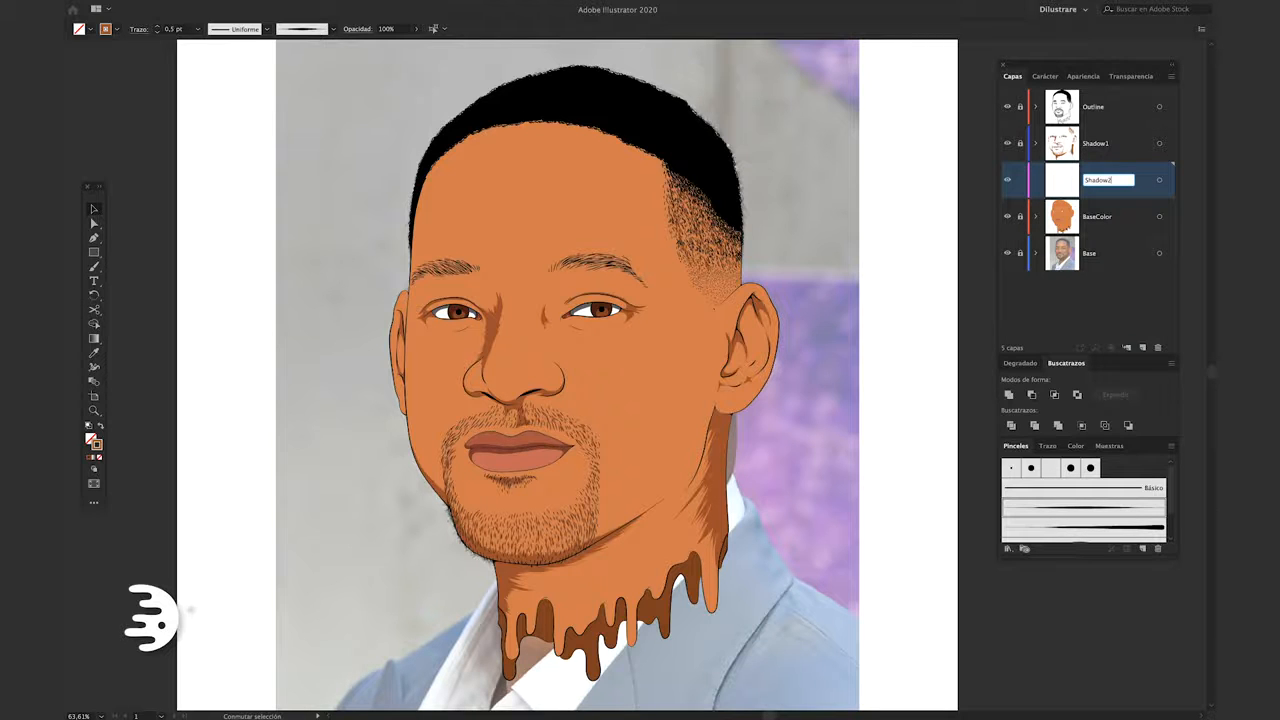
key(Return)
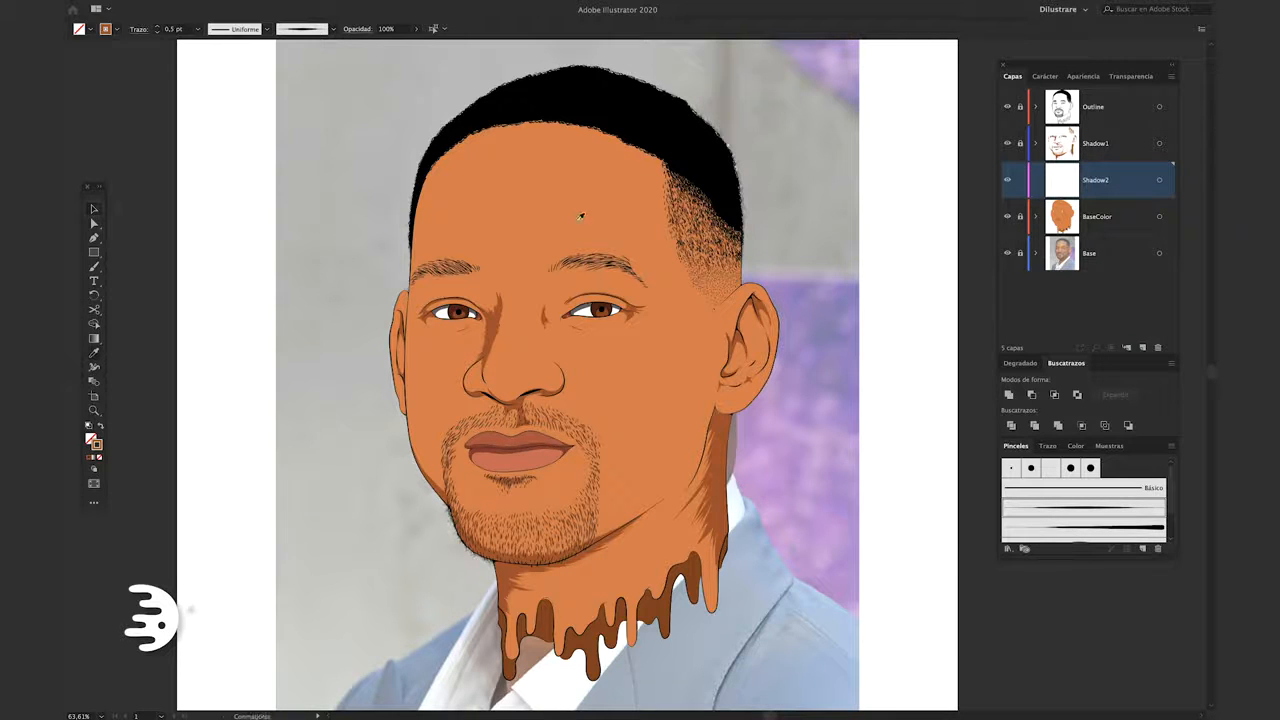
Switch the skin orange to the fill without a stroke and darken it to #C6764E
key(shift+x)
double_click(93, 440)
drag(345, 240, 347, 248)
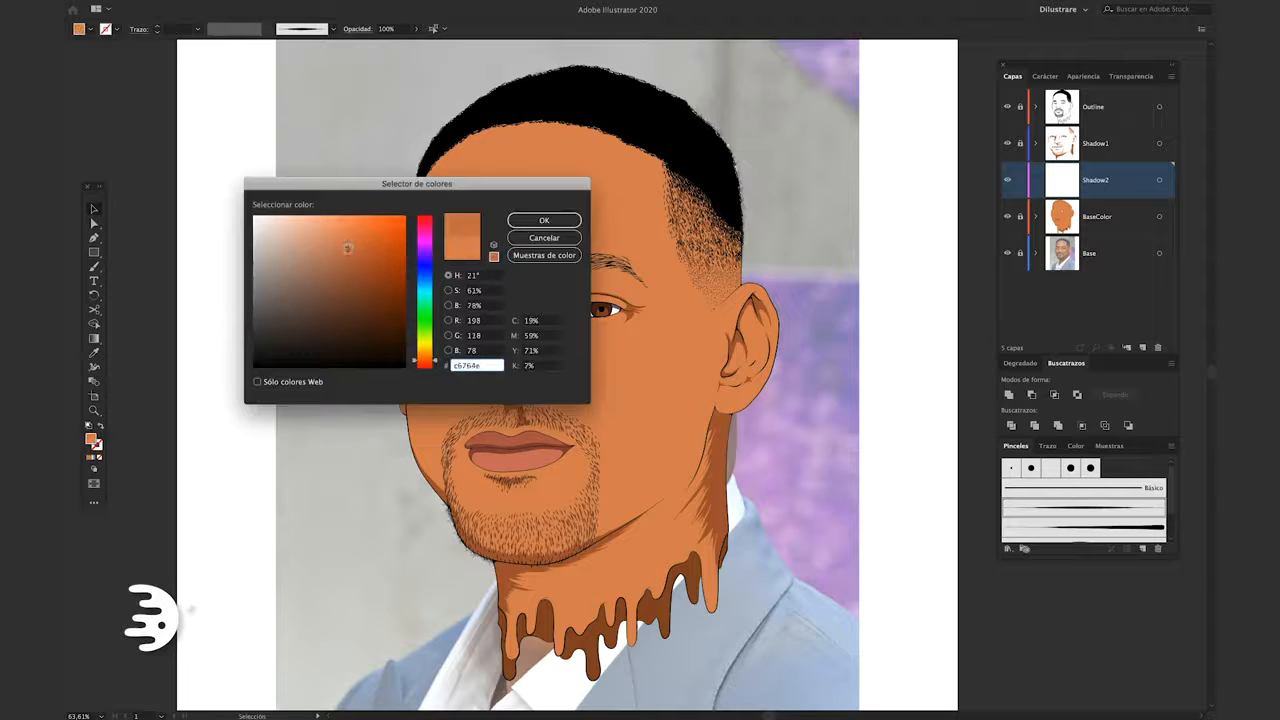
click(541, 221)
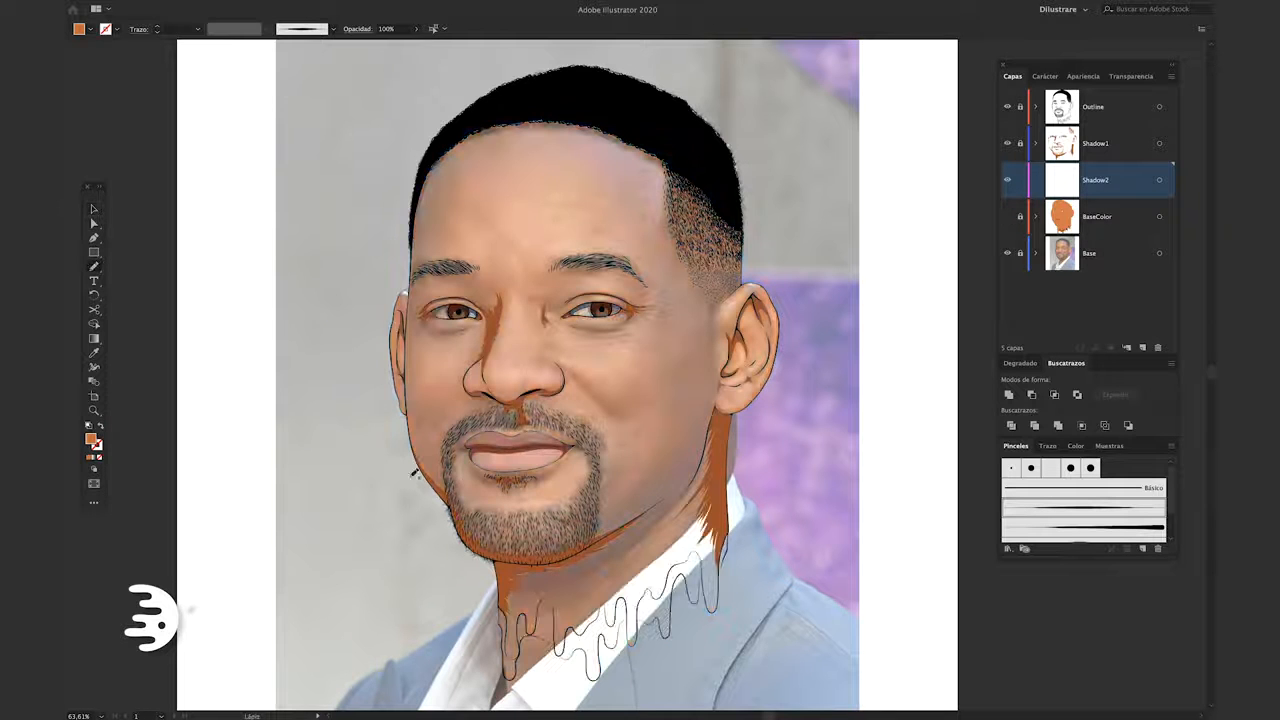
Draw softer orange shadow shapes along the left-hand side of the face from the temple to the jaw, following the photo
scroll(490, 312, up, 6)
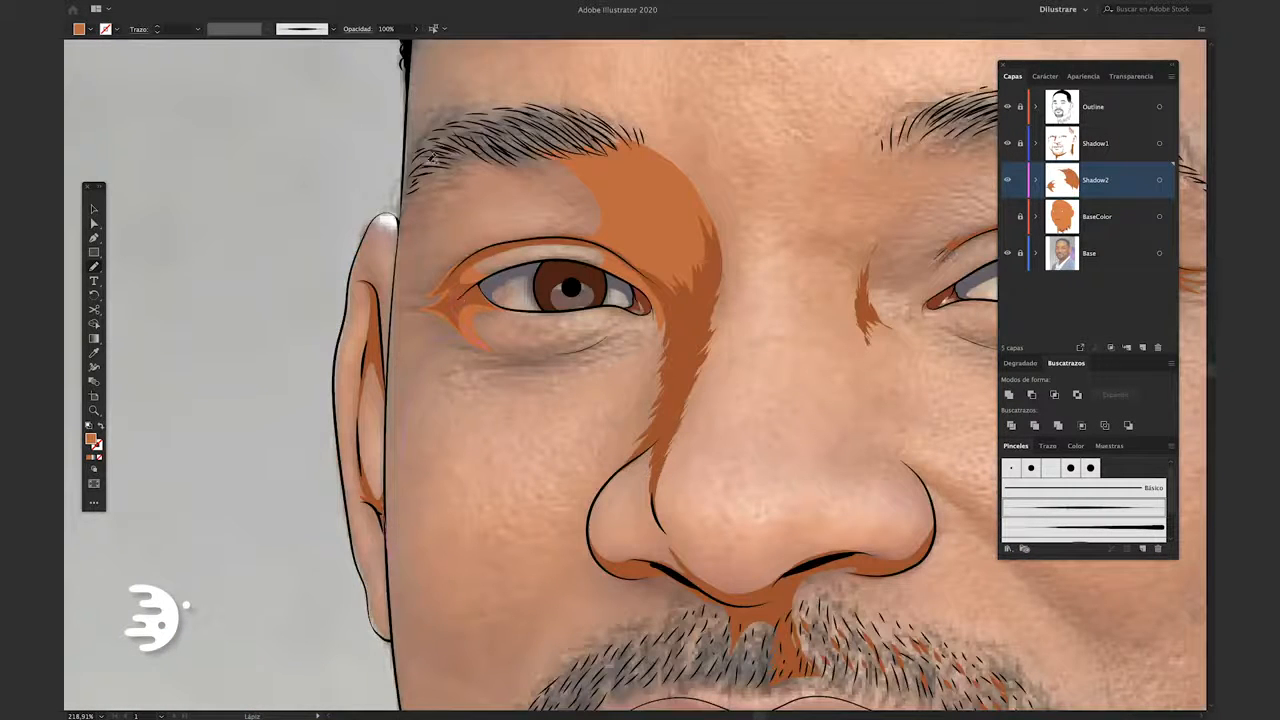
drag(390, 461, 388, 482)
scroll(427, 450, down, 3)
scroll(440, 440, down, 5)
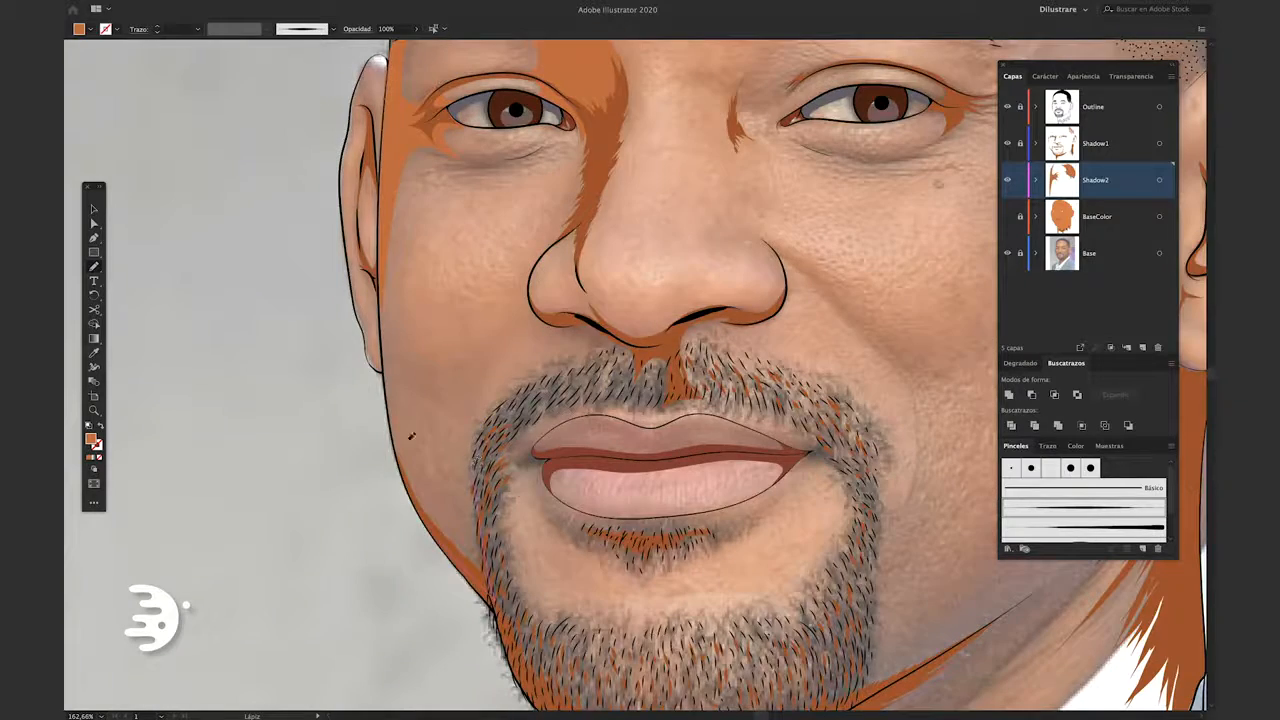
drag(382, 270, 474, 553)
scroll(380, 391, up, 5)
scroll(483, 340, down, 5)
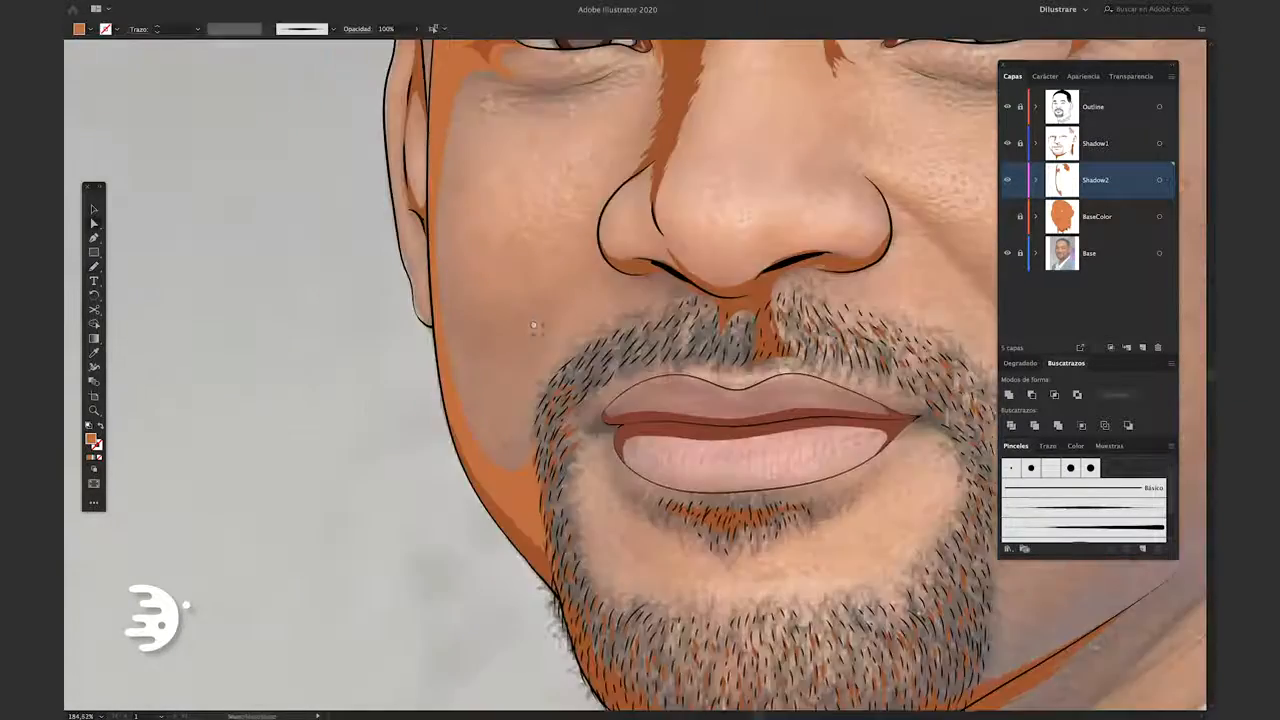
scroll(535, 408, down, 5)
scroll(742, 220, up, 5)
drag(571, 308, 542, 340)
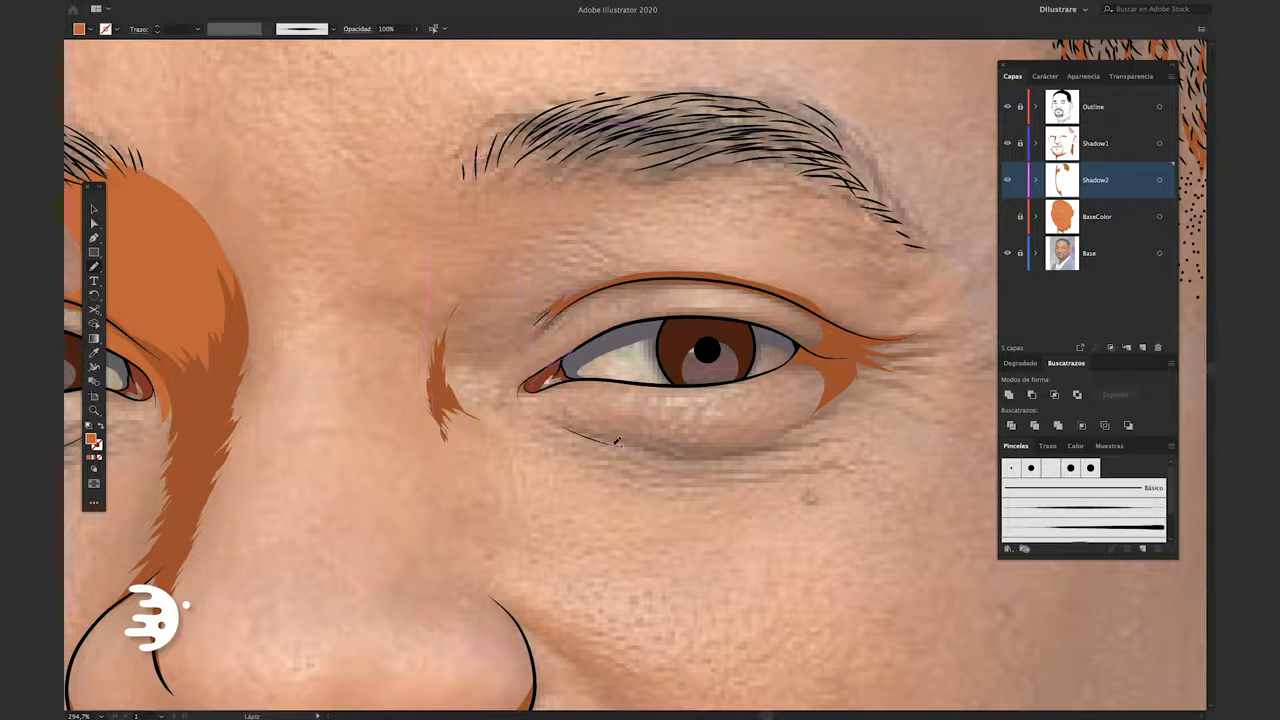
Check the shading against the photo and draw a Shadow2 shape along the jawline from the chin up toward the ear
scroll(617, 441, down, 5)
click(1007, 216)
click(1007, 216)
key(Tab)
scroll(671, 460, up, 3)
scroll(671, 460, up, 2)
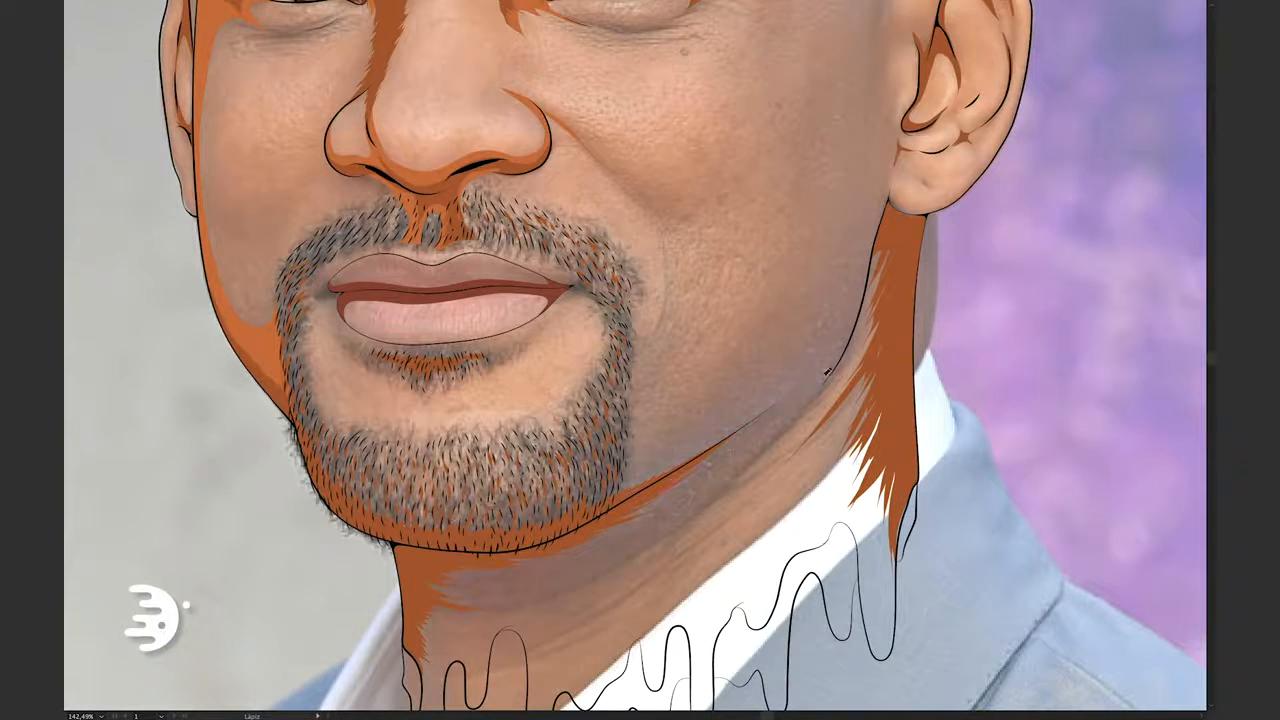
drag(281, 360, 851, 320)
scroll(861, 269, up, 3)
drag(860, 266, 908, 122)
drag(779, 463, 778, 431)
scroll(778, 431, down, 5)
Show the BaseColor layer, undo the last two edits, and toggle the Shadow2 layer's visibility to review the shading
key(Tab)
click(1007, 216)
click(1007, 216)
scroll(600, 420, up, 3)
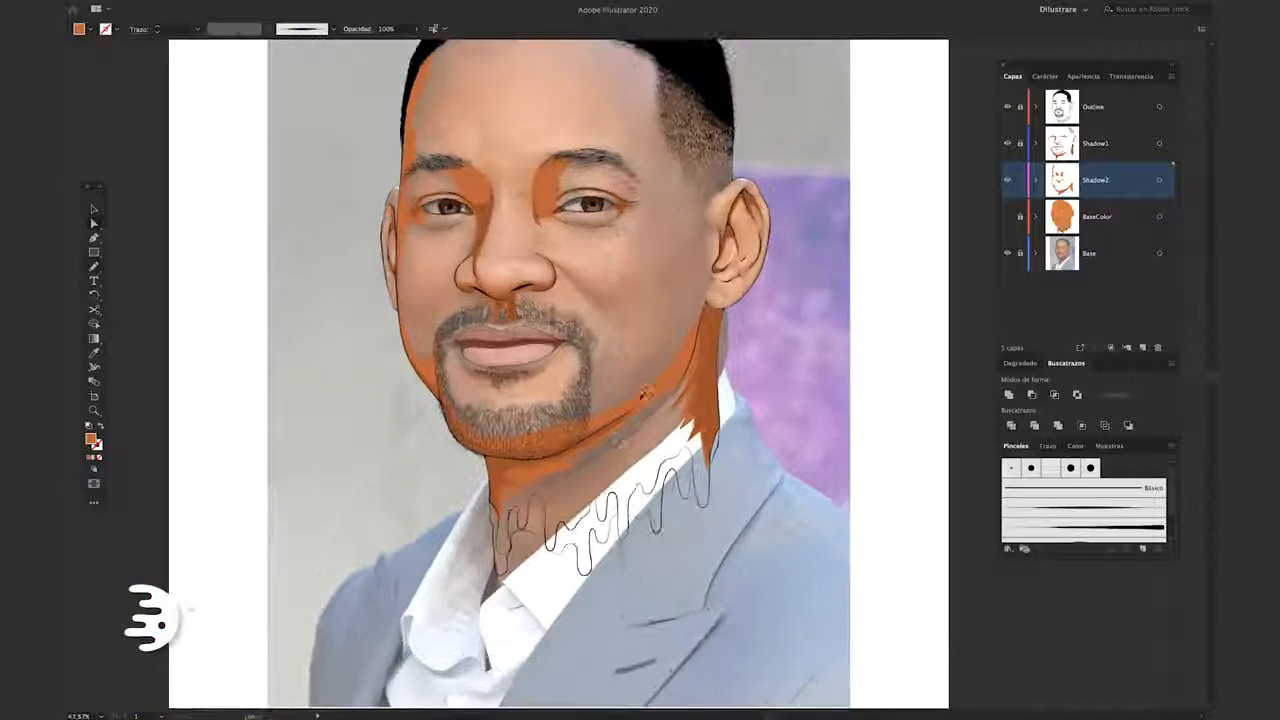
click(1007, 216)
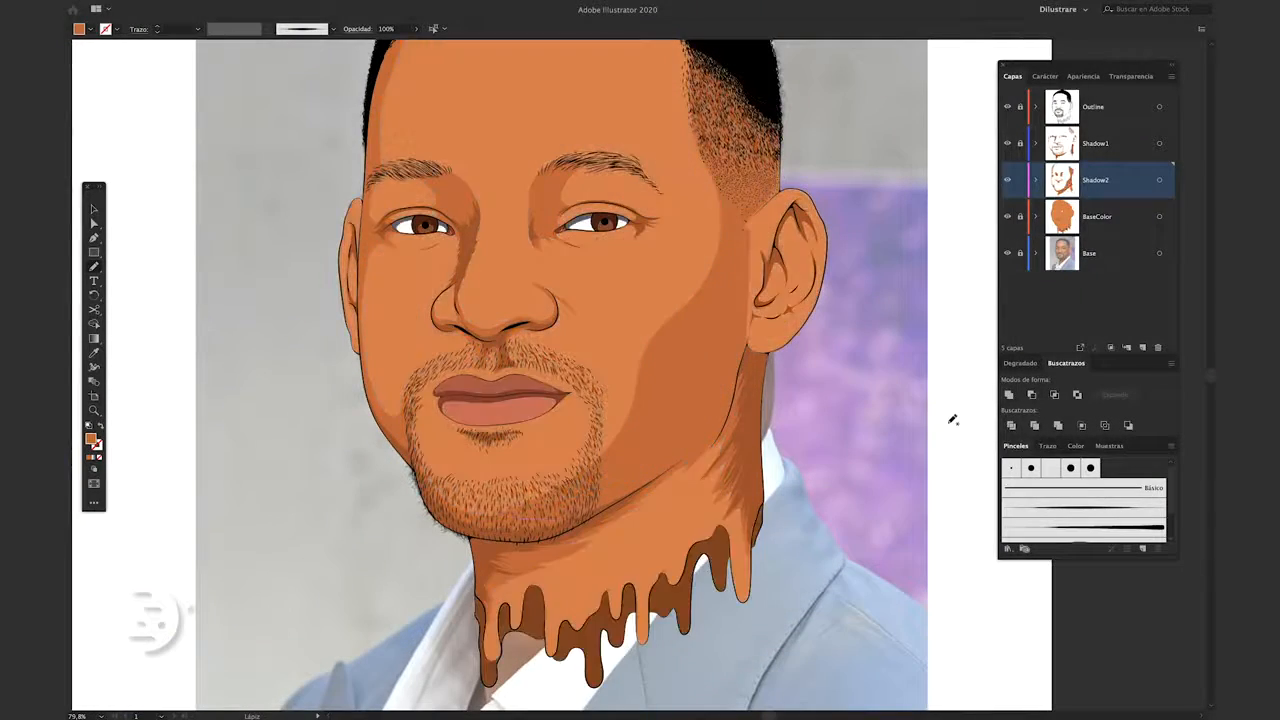
key(super+z)
key(super+z)
drag(838, 420, 846, 420)
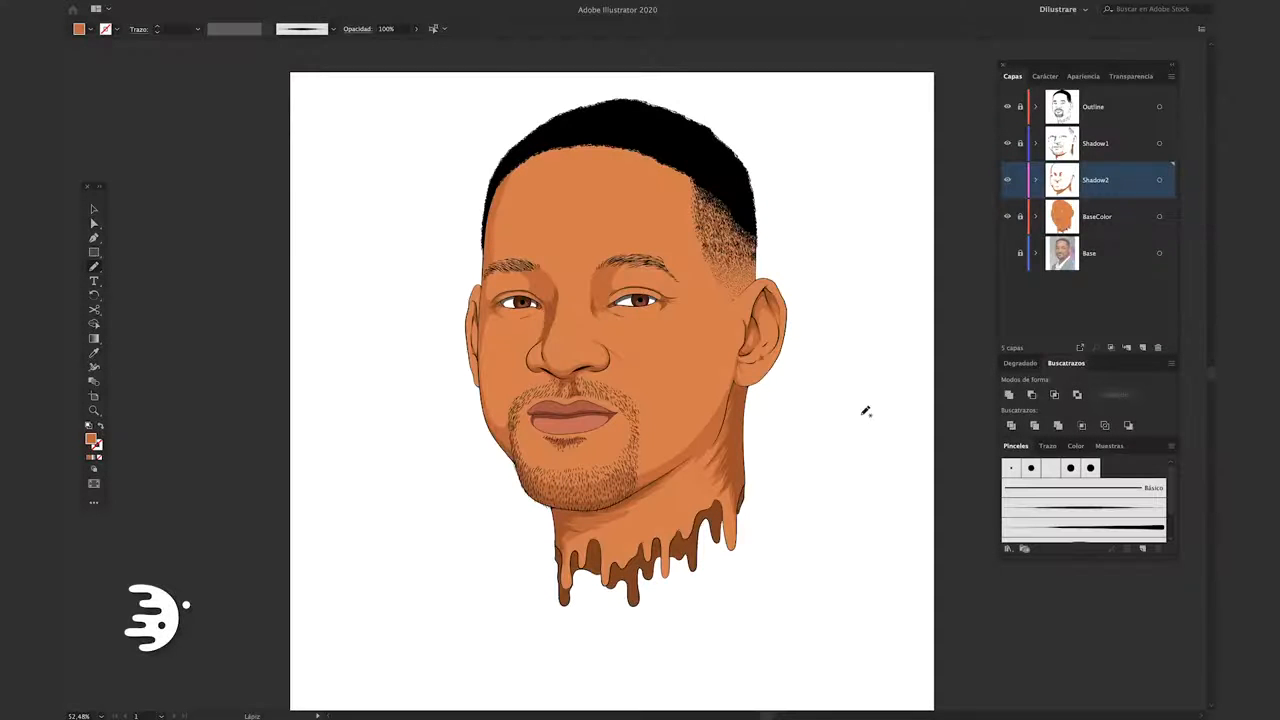
click(1007, 179)
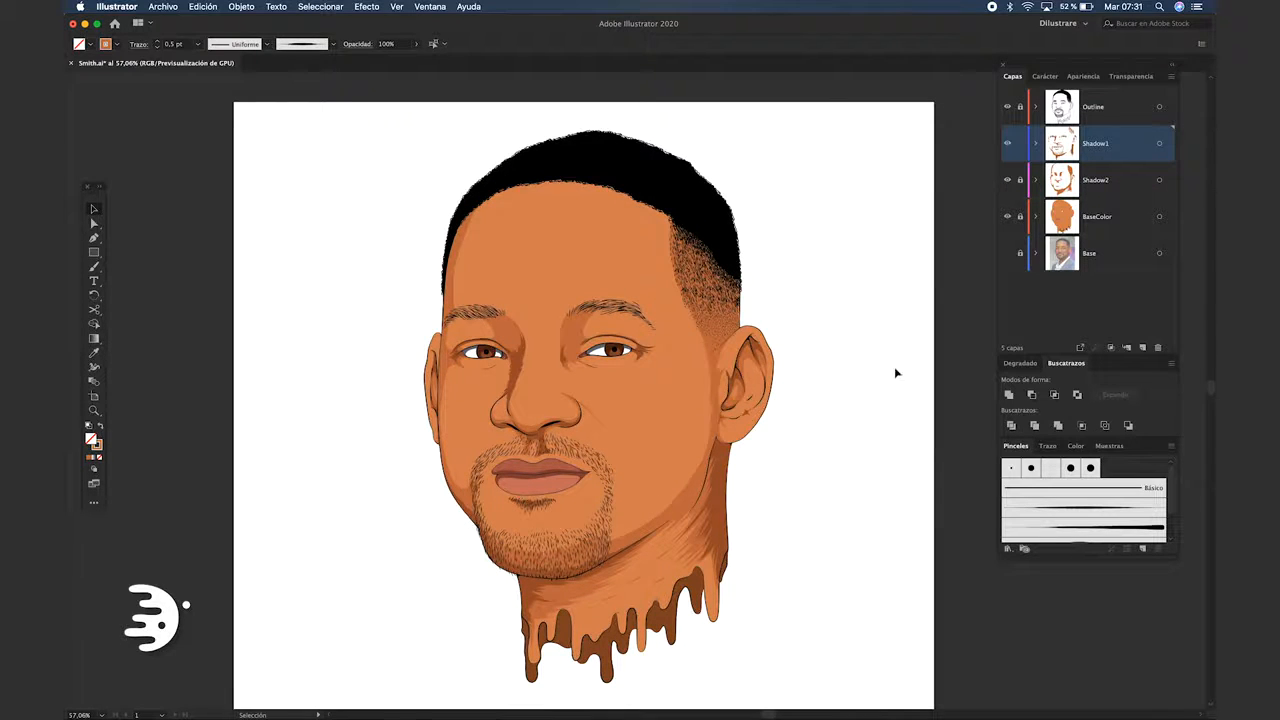
Create a layer above Shadow1 and name it Shadow3
click(1143, 347)
double_click(1097, 143)
text(Shadow3)
key(Return)
Swap the color to the fill and darken it to a deep brown for Pencil shading
key(shift+x)
key(n)
double_click(92, 440)
drag(350, 241, 370, 307)
click(540, 220)
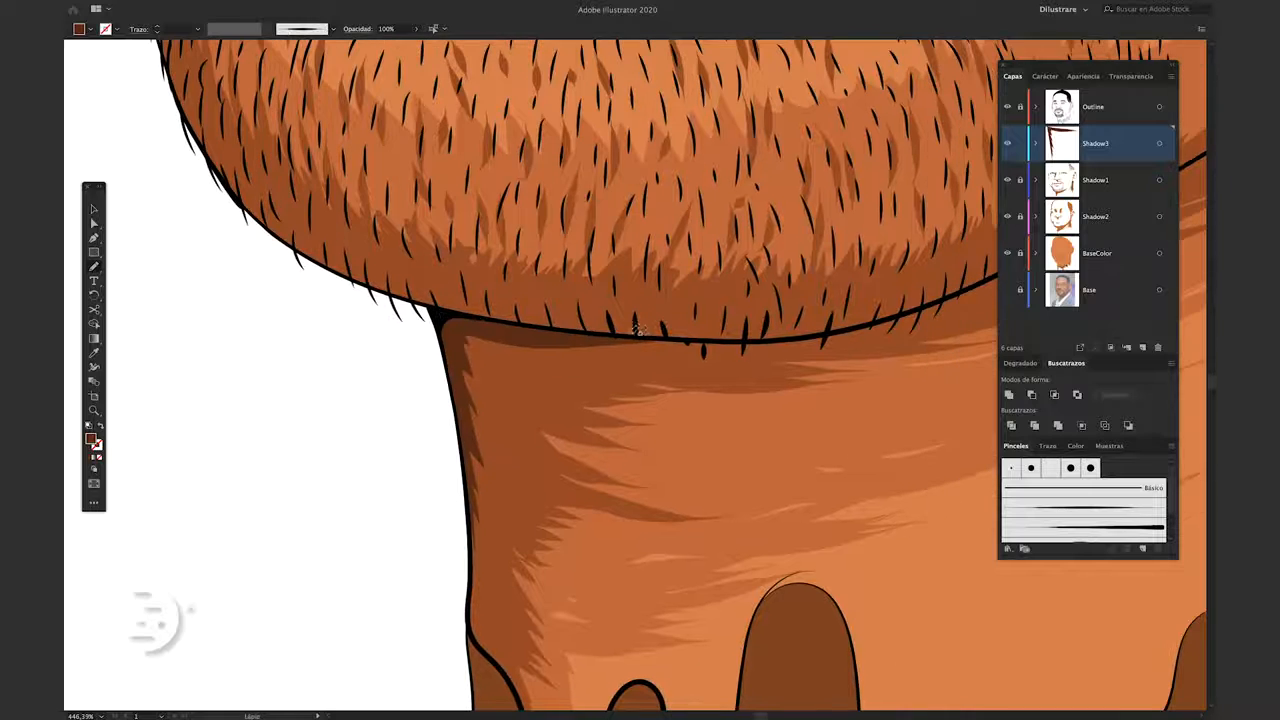
Draw the darkest shadow shapes under the chin and jaw and on the neck below the right-hand ear
drag(690, 342, 474, 456)
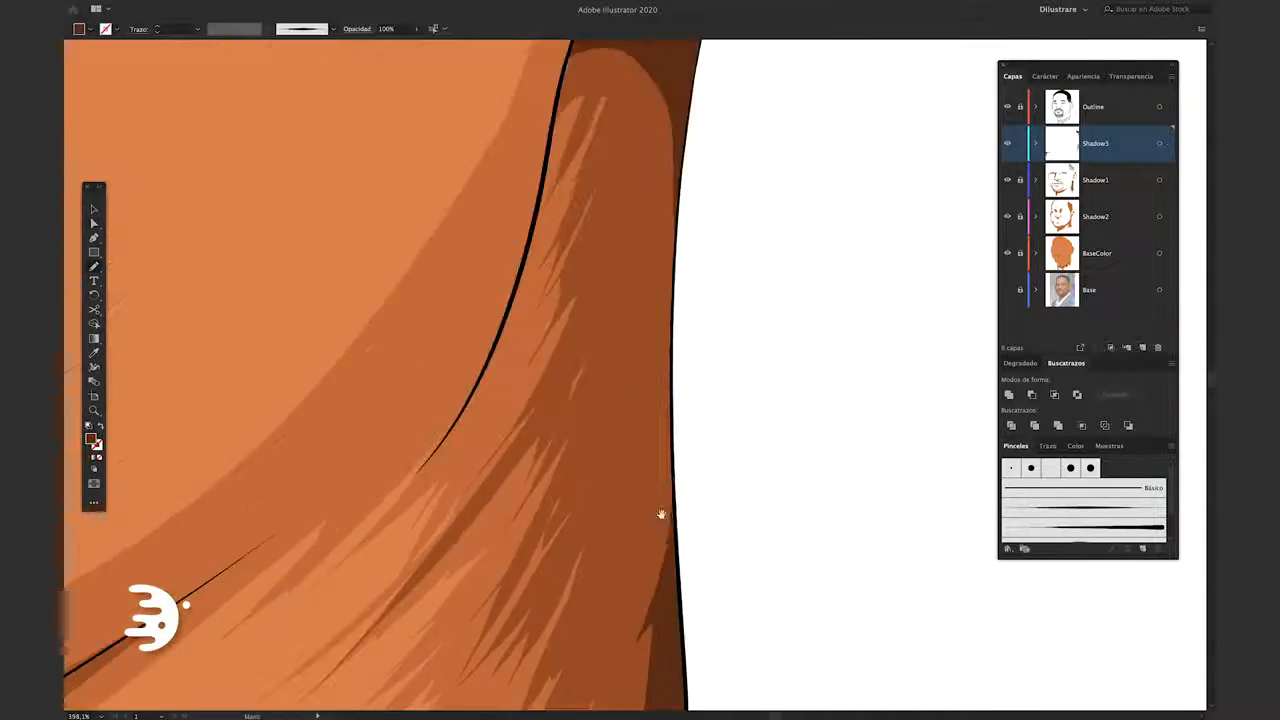
drag(663, 514, 609, 43)
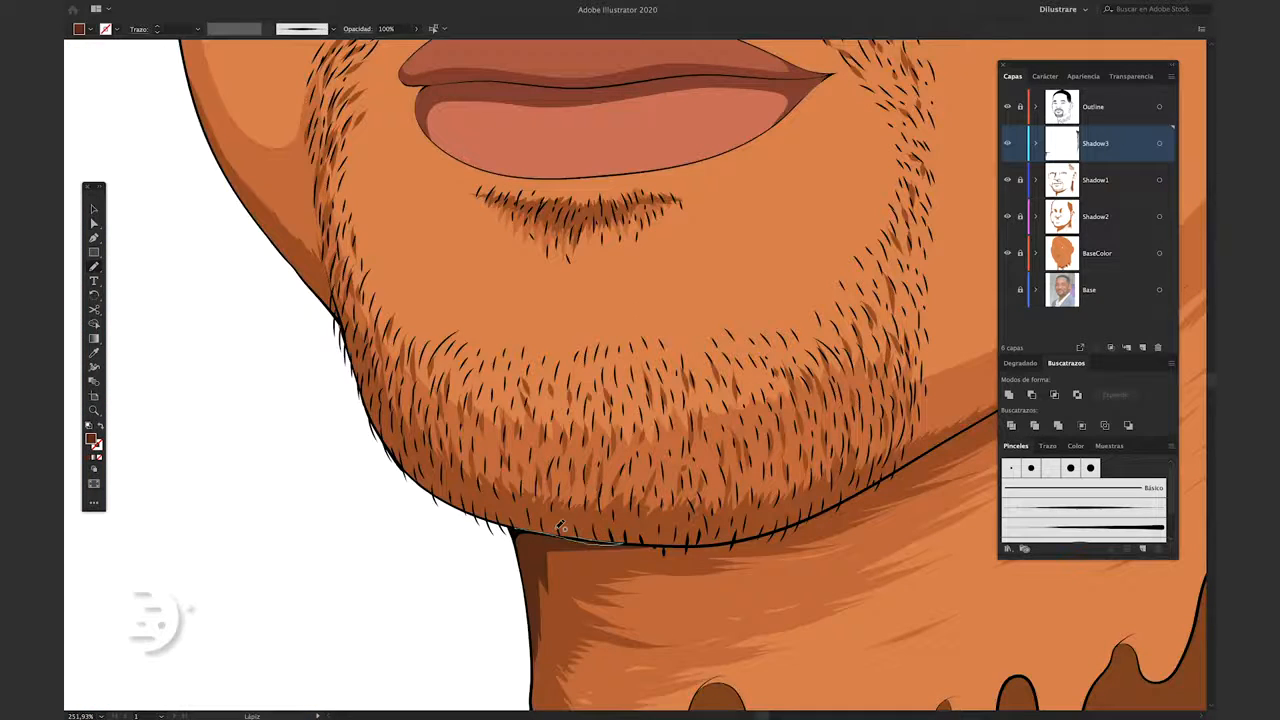
mouse_move(620, 545)
mouse_down()
mouse_move(380, 420)
mouse_move(585, 553)
mouse_move(489, 457)
mouse_up()
mouse_move(471, 443)
mouse_down()
mouse_move(662, 436)
mouse_move(750, 397)
mouse_up()
drag(752, 396, 696, 432)
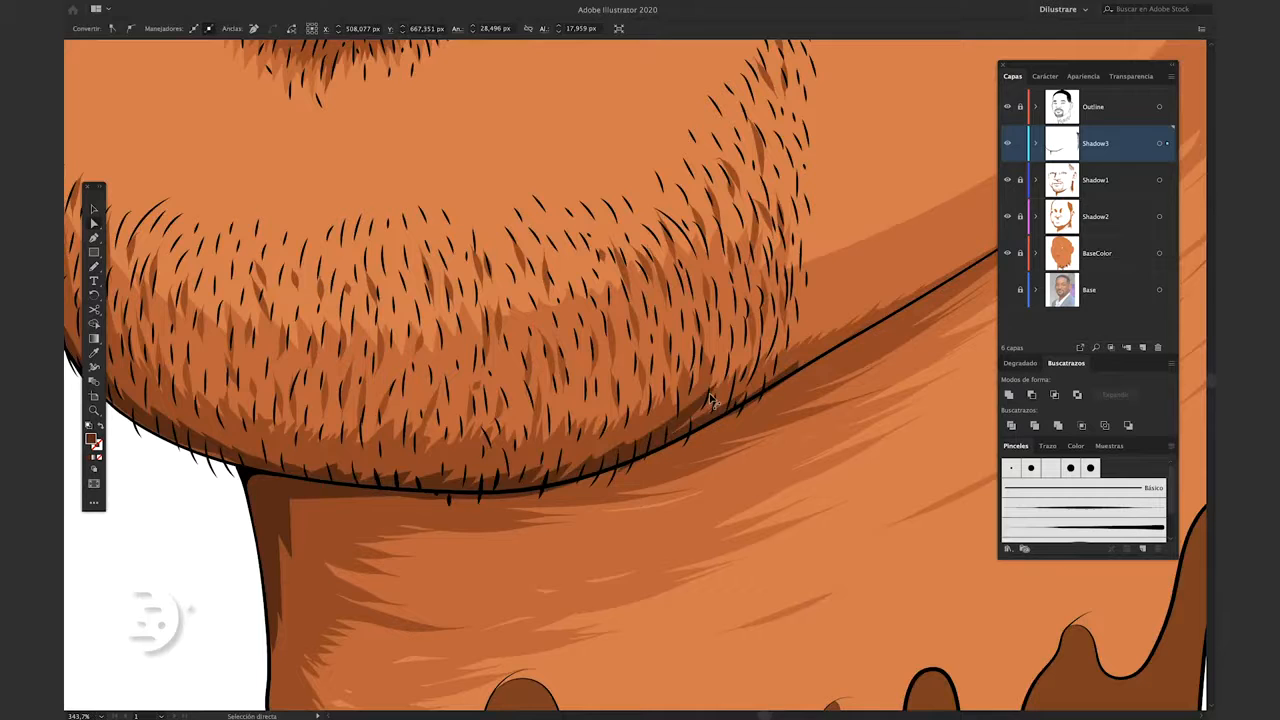
drag(380, 478, 600, 468)
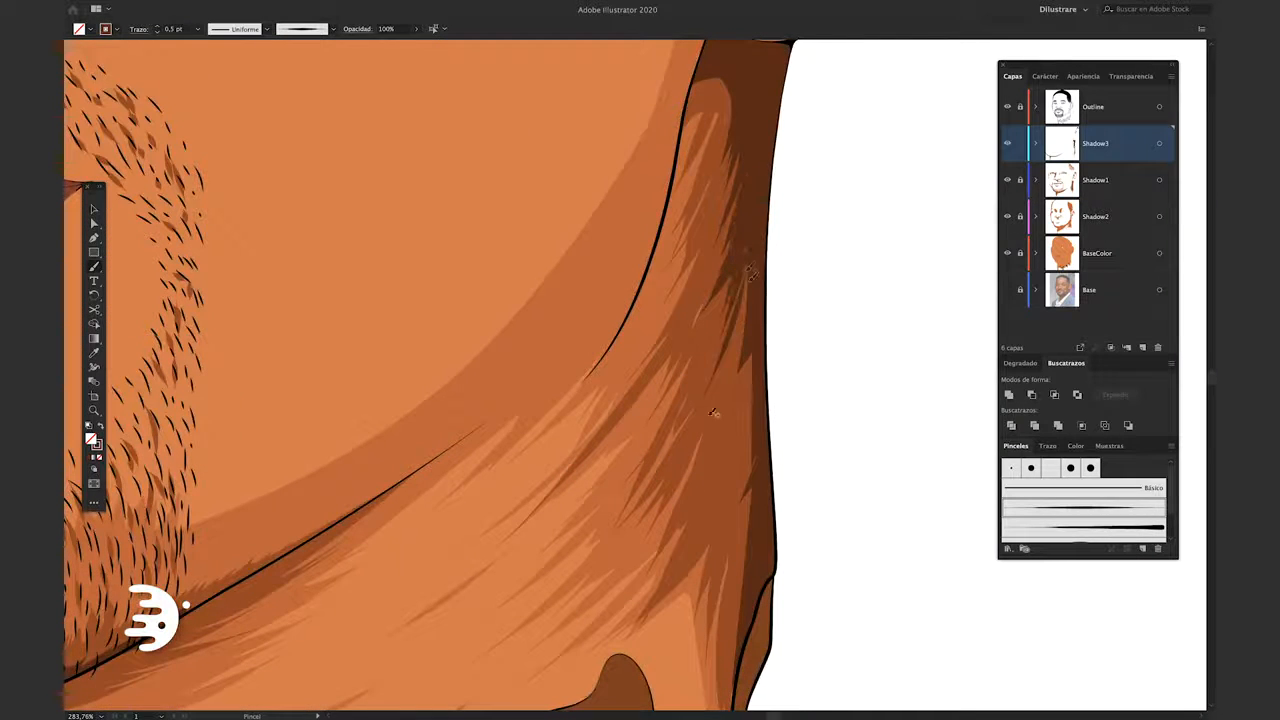
Paint 1 pt dark brown tapered strokes along the inner edge of the darkest neck shadow
drag(750, 275, 729, 350)
drag(742, 448, 718, 510)
mouse_move(746, 612)
mouse_down()
mouse_move(740, 500)
mouse_move(724, 535)
mouse_up()
drag(732, 292, 716, 467)
drag(693, 320, 674, 352)
mouse_move(712, 124)
mouse_down()
mouse_move(662, 222)
mouse_move(678, 192)
mouse_up()
drag(680, 256, 660, 302)
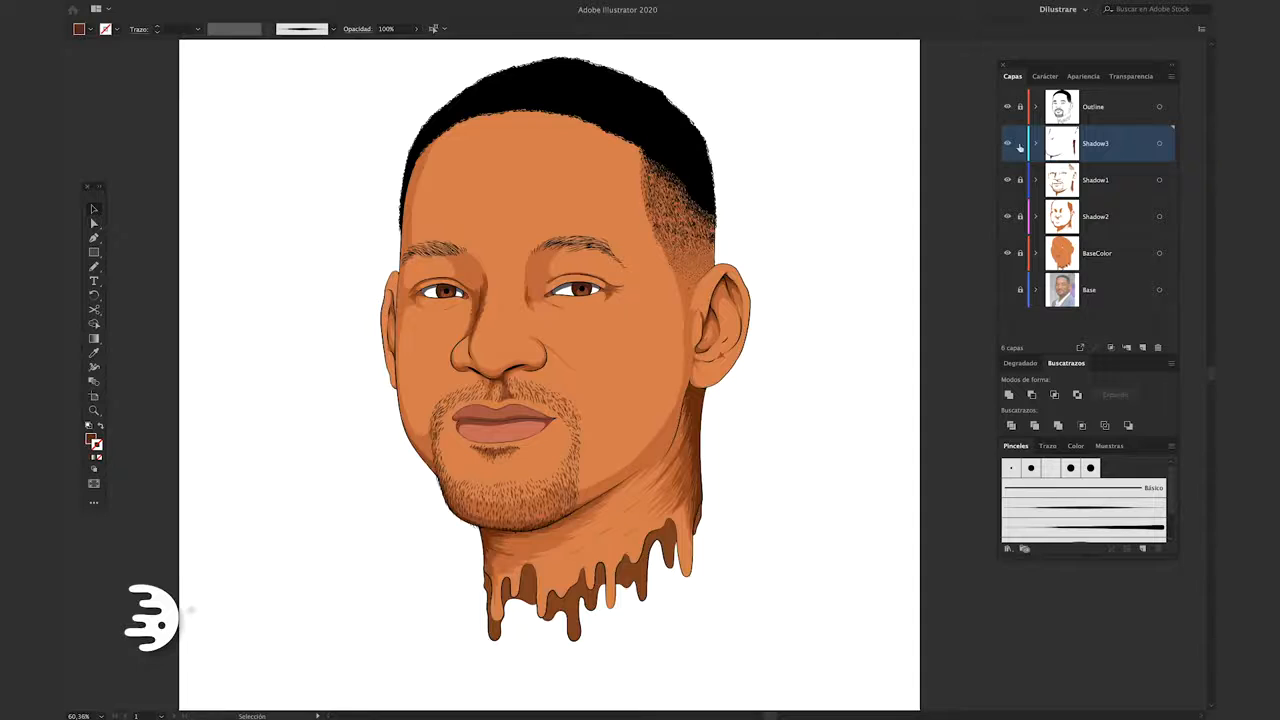
Open the Artístico_LápizTizaCarboncillo brush library and place it beside the portrait for work on the Shadow1 layer
click(1009, 549)
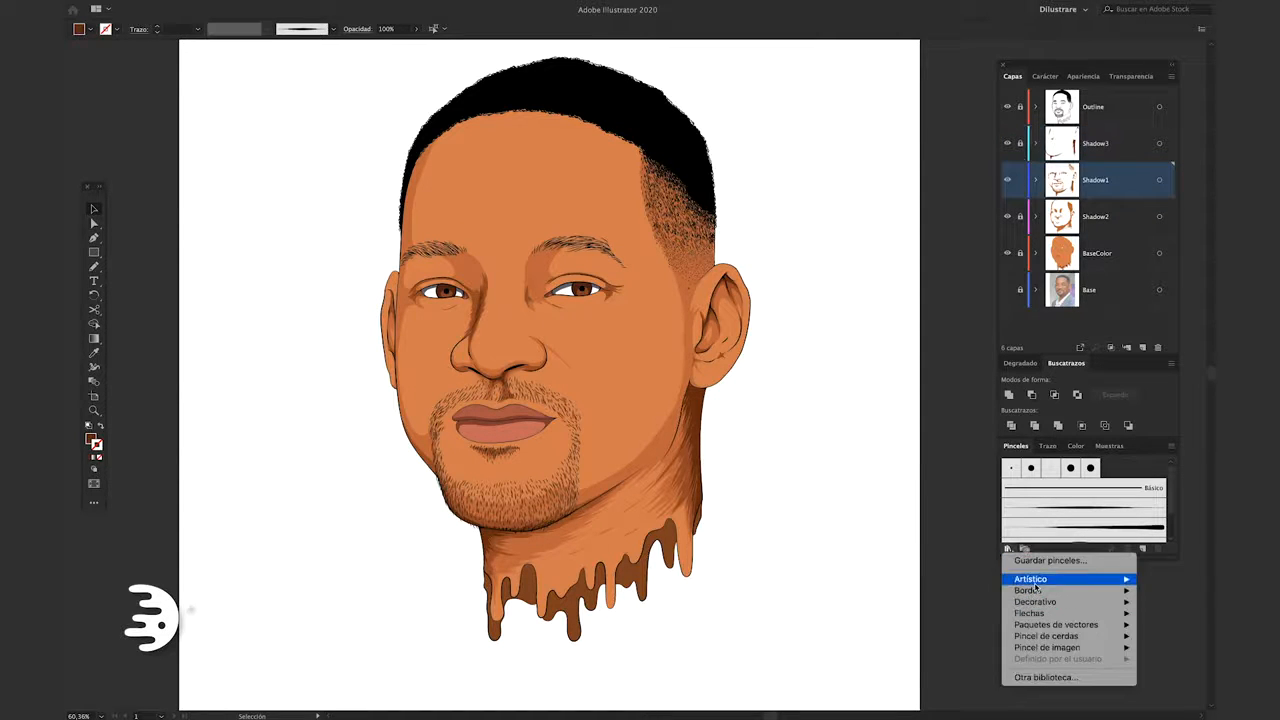
mouse_move(1036, 586)
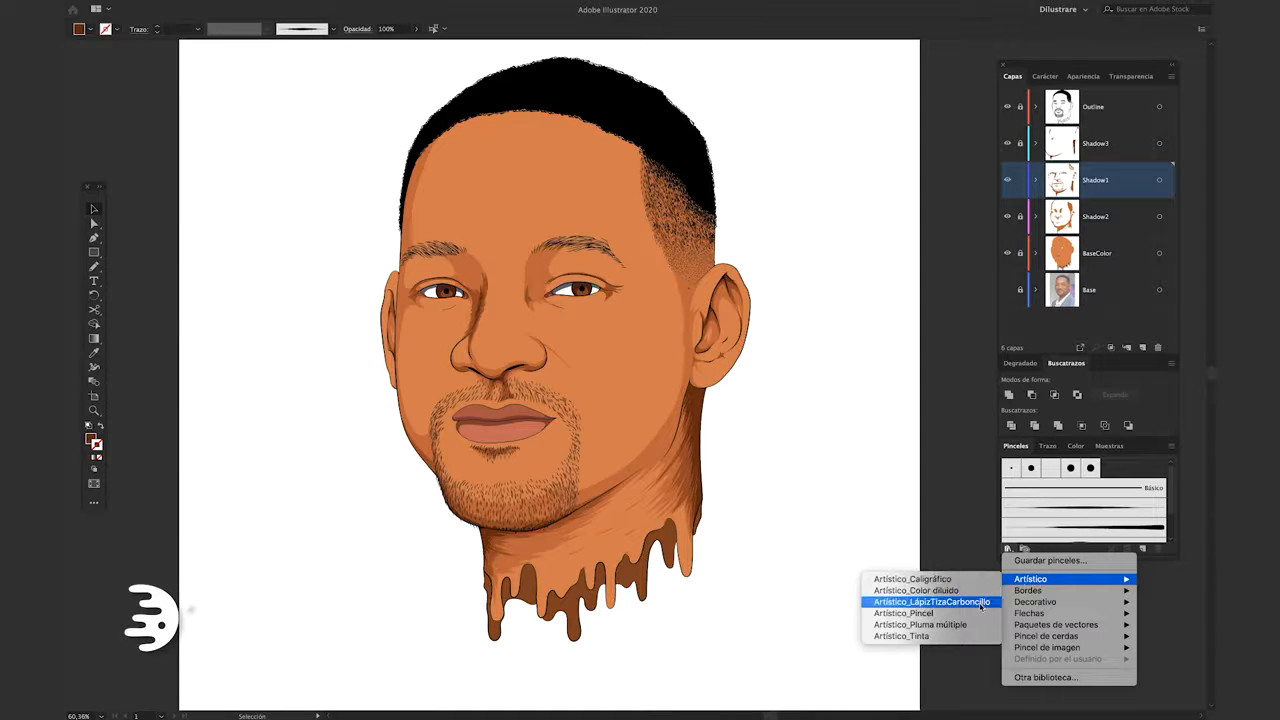
click(932, 602)
mouse_move(679, 344)
mouse_down()
mouse_move(511, 306)
mouse_move(254, 98)
mouse_up()
drag(215, 205, 215, 525)
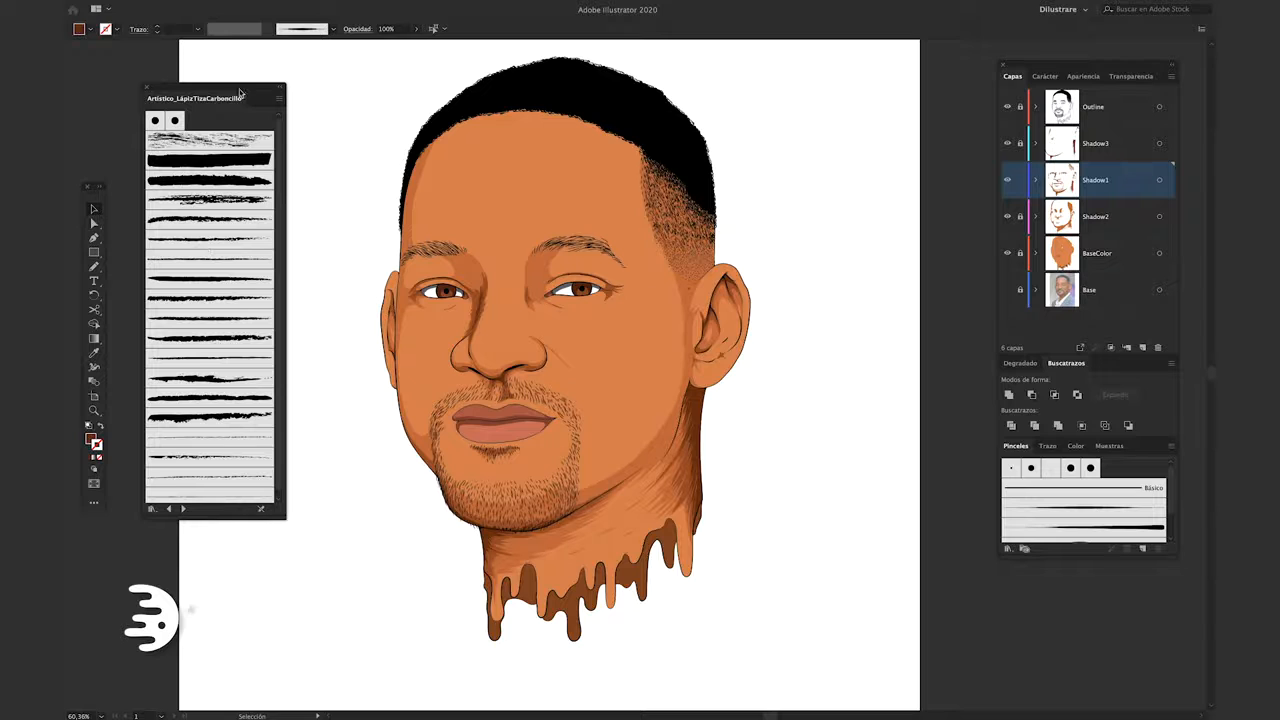
drag(241, 92, 245, 94)
Sample the neck shadow brown, choose a rough charcoal brush at 1 pt, and paint textured strokes along the right-hand jawline
key(i)
click(688, 476)
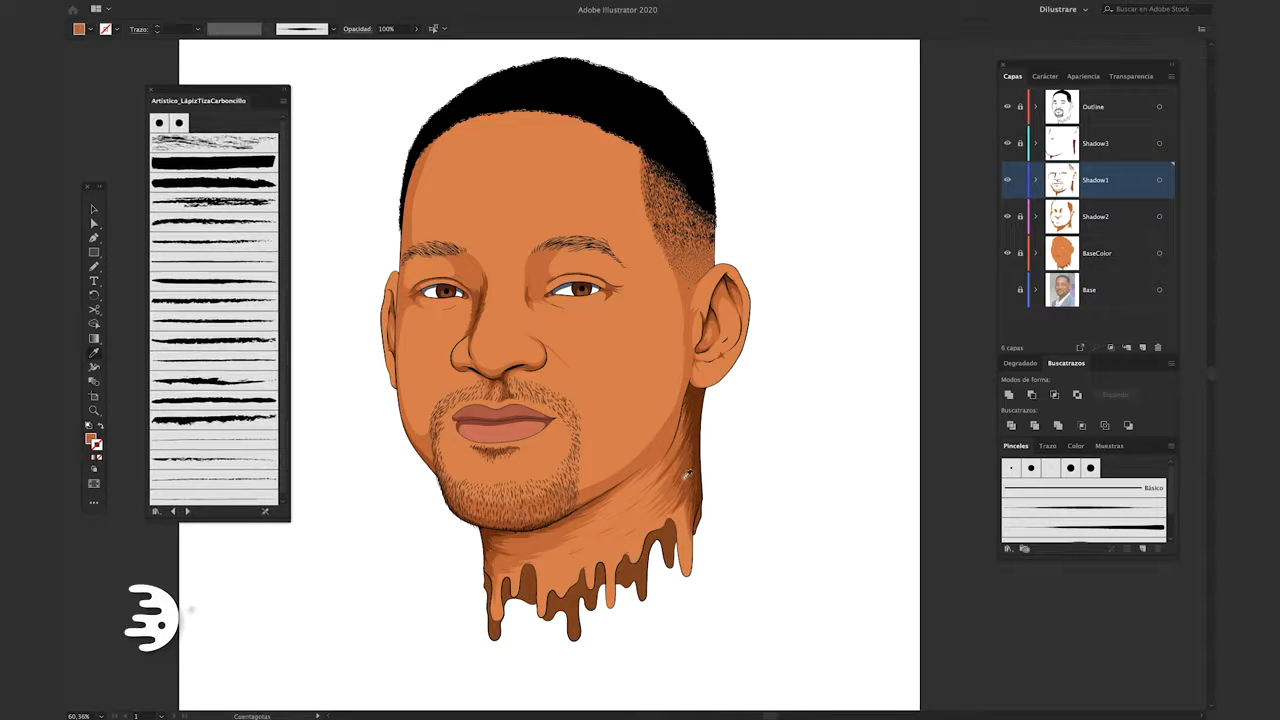
click(204, 223)
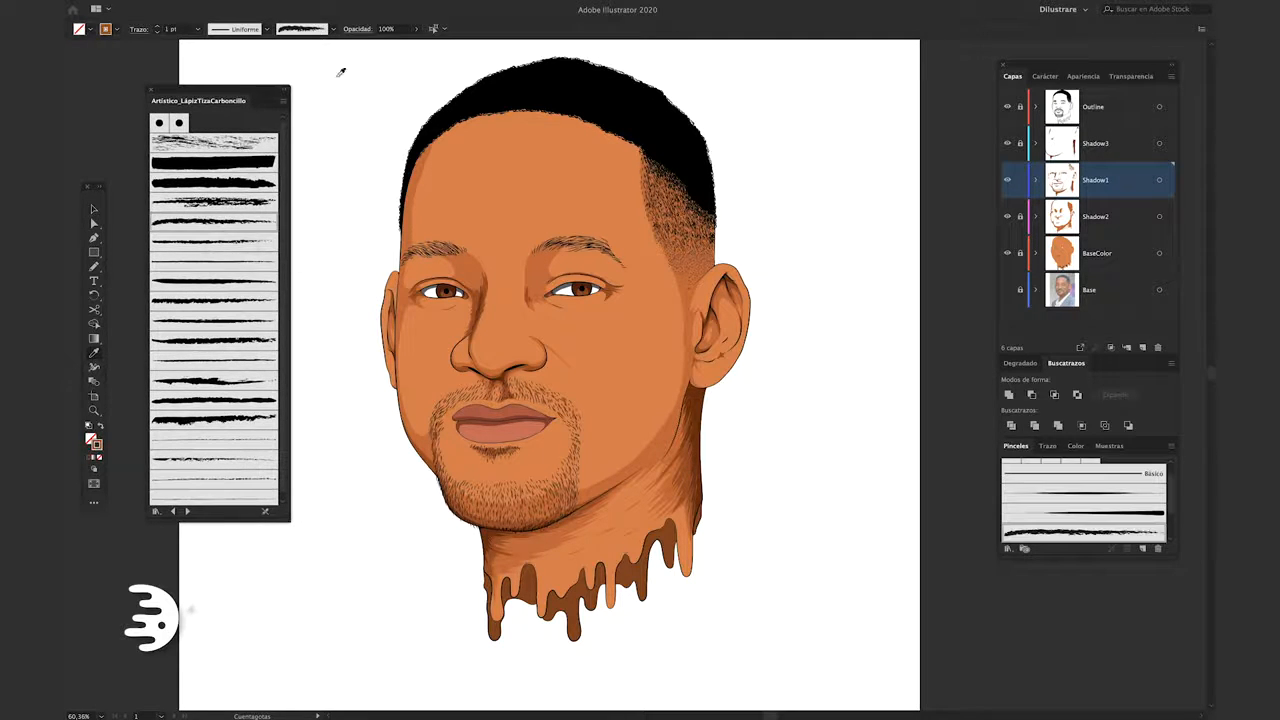
key(b)
scroll(672, 404, up, 10)
mouse_move(669, 599)
mouse_down()
mouse_move(940, 283)
mouse_move(896, 291)
mouse_up()
drag(880, 291, 718, 438)
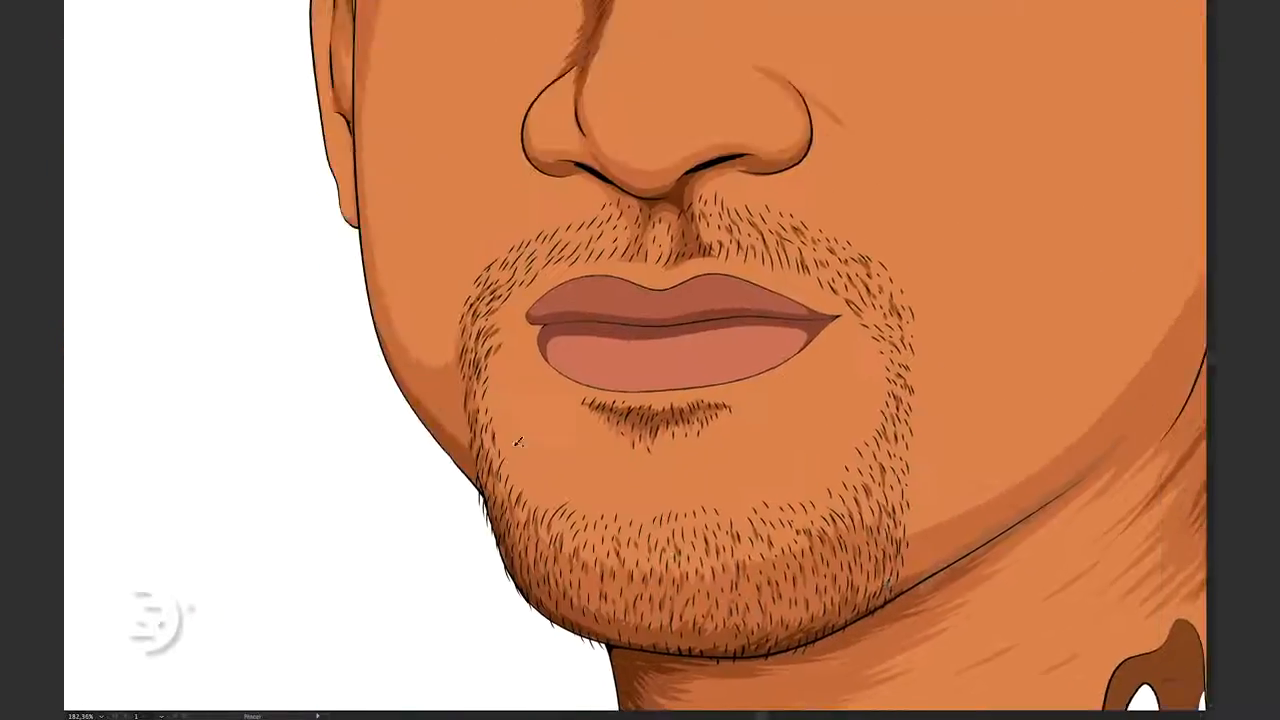
scroll(403, 390, up, 3)
scroll(537, 471, down, 4)
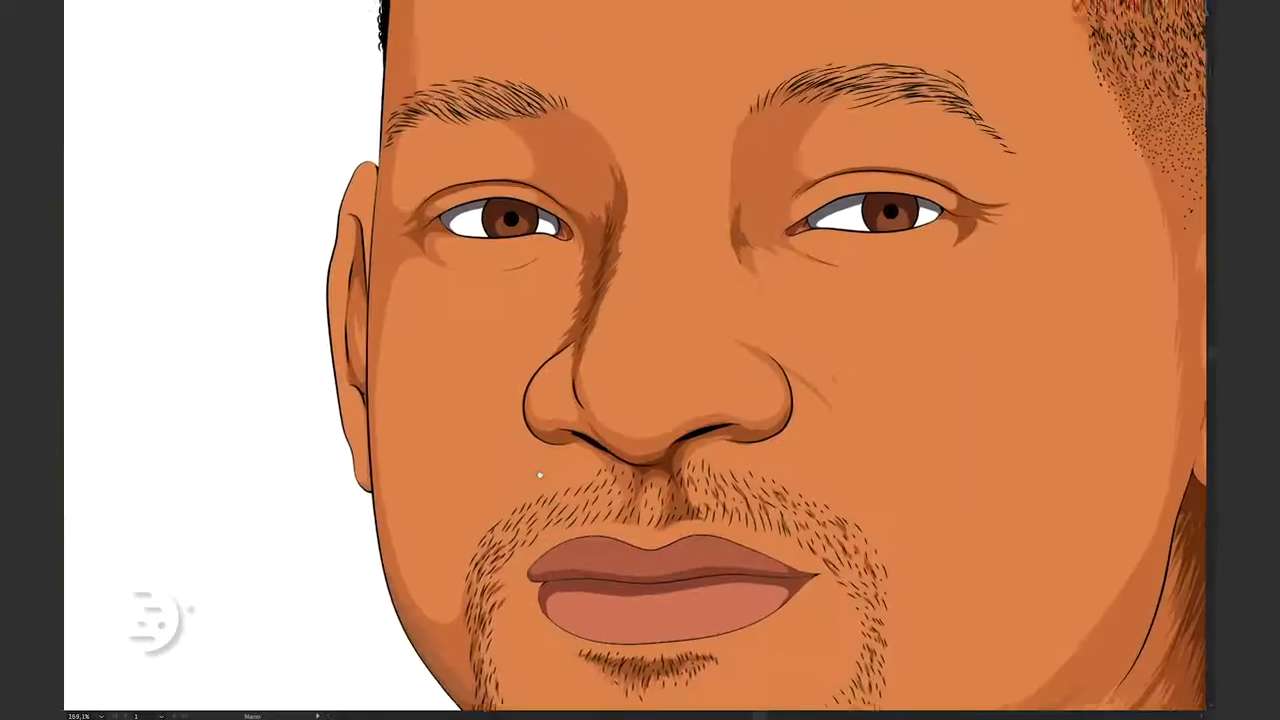
Paint textured charcoal strokes over the shadow between the left-hand eye and the nose bridge
scroll(592, 175, up, 5)
key(f)
key(b)
key(f)
key(f)
drag(603, 130, 634, 260)
drag(622, 190, 617, 300)
mouse_move(571, 407)
mouse_down()
mouse_move(606, 346)
mouse_move(640, 341)
mouse_up()
drag(608, 537, 623, 484)
drag(637, 397, 628, 482)
drag(669, 330, 563, 466)
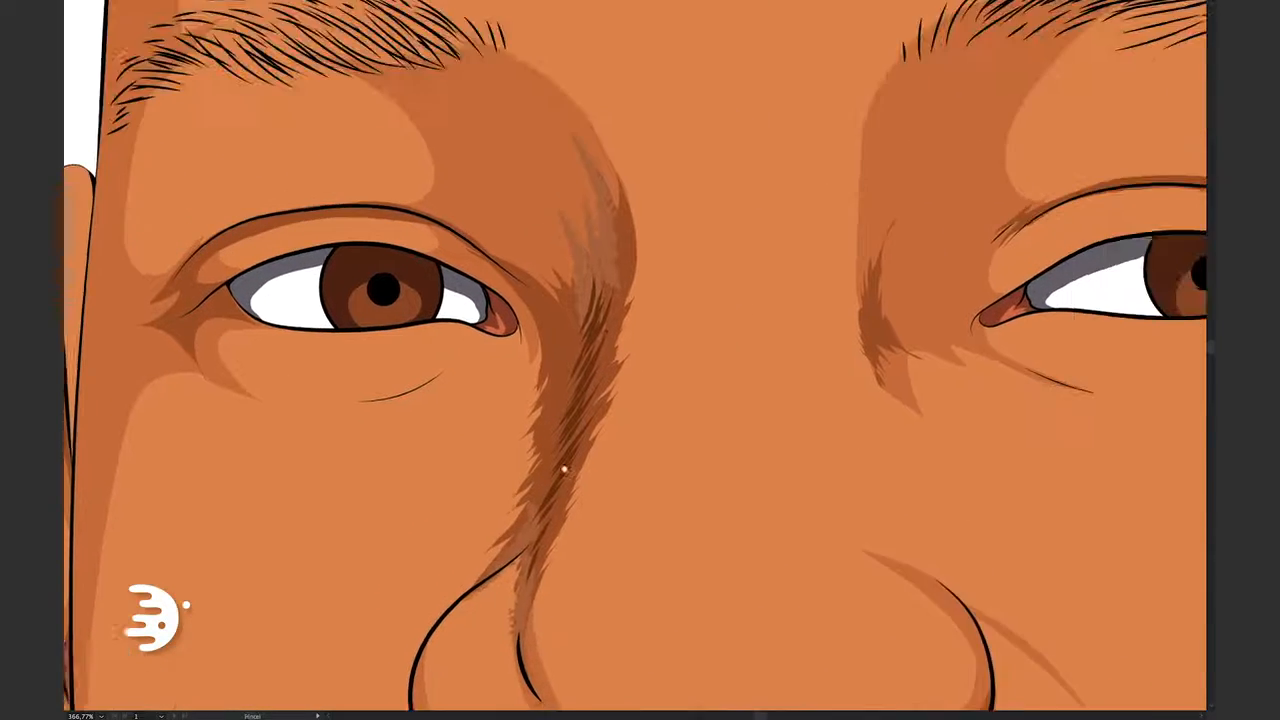
Add textured charcoal strokes to the remaining facial shadows, including around the right-hand eye and nose
scroll(563, 466, down, 1)
drag(745, 282, 730, 363)
mouse_move(1194, 308)
mouse_down()
mouse_move(955, 335)
mouse_move(628, 317)
mouse_up()
drag(849, 349, 769, 315)
drag(820, 290, 942, 306)
scroll(980, 291, down, 3)
drag(983, 353, 738, 284)
drag(400, 427, 590, 342)
scroll(575, 290, down, 3)
scroll(804, 474, up, 5)
drag(804, 474, 850, 344)
drag(895, 228, 880, 282)
drag(888, 152, 804, 350)
drag(832, 537, 828, 391)
drag(836, 304, 789, 422)
scroll(757, 465, down, 1)
scroll(757, 468, down, 5)
drag(670, 290, 723, 371)
Select every Shadow1 stroke with the same stroke color as the right-hand jawline stroke and expand their appearance
key(Tab)
click(772, 514)
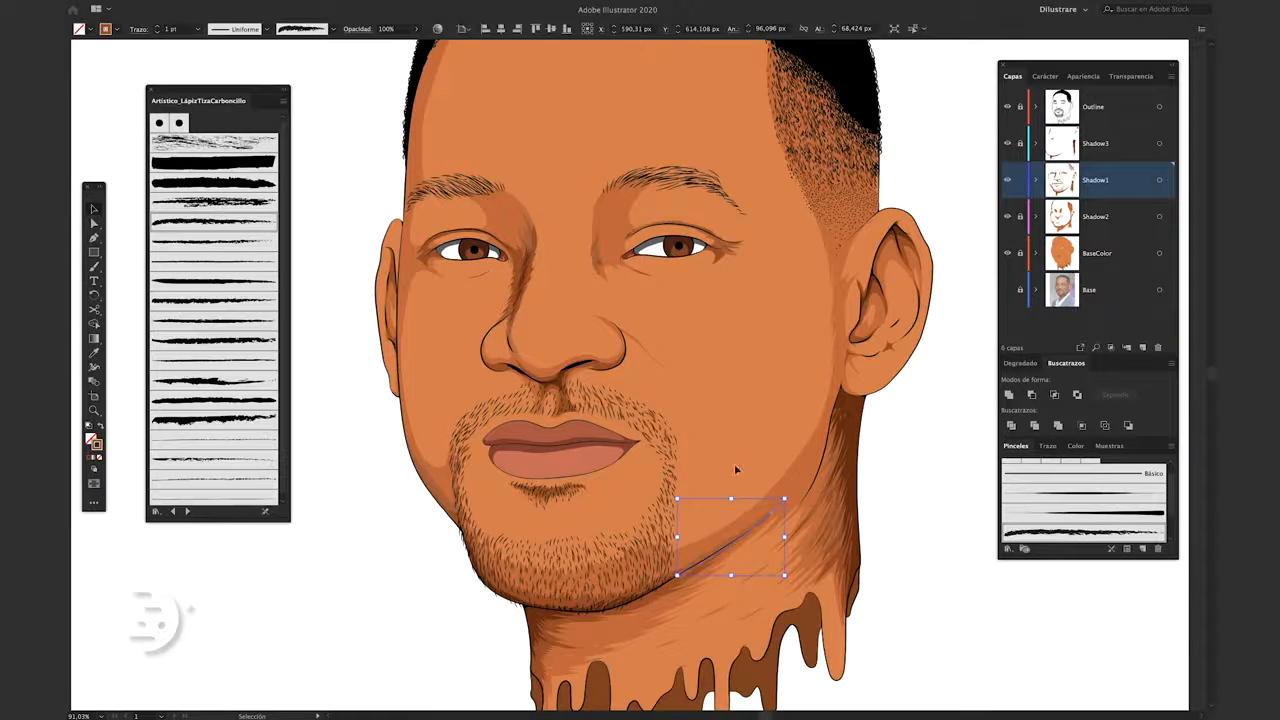
key(f)
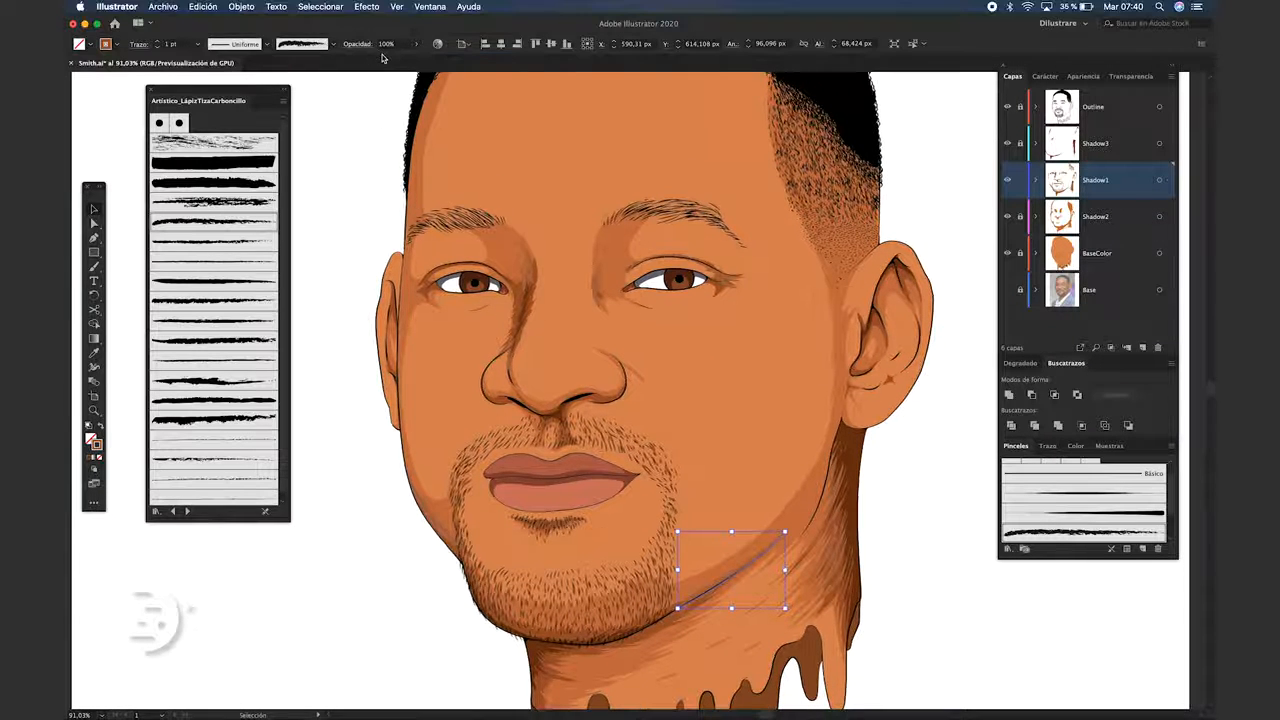
click(320, 6)
mouse_move(440, 126)
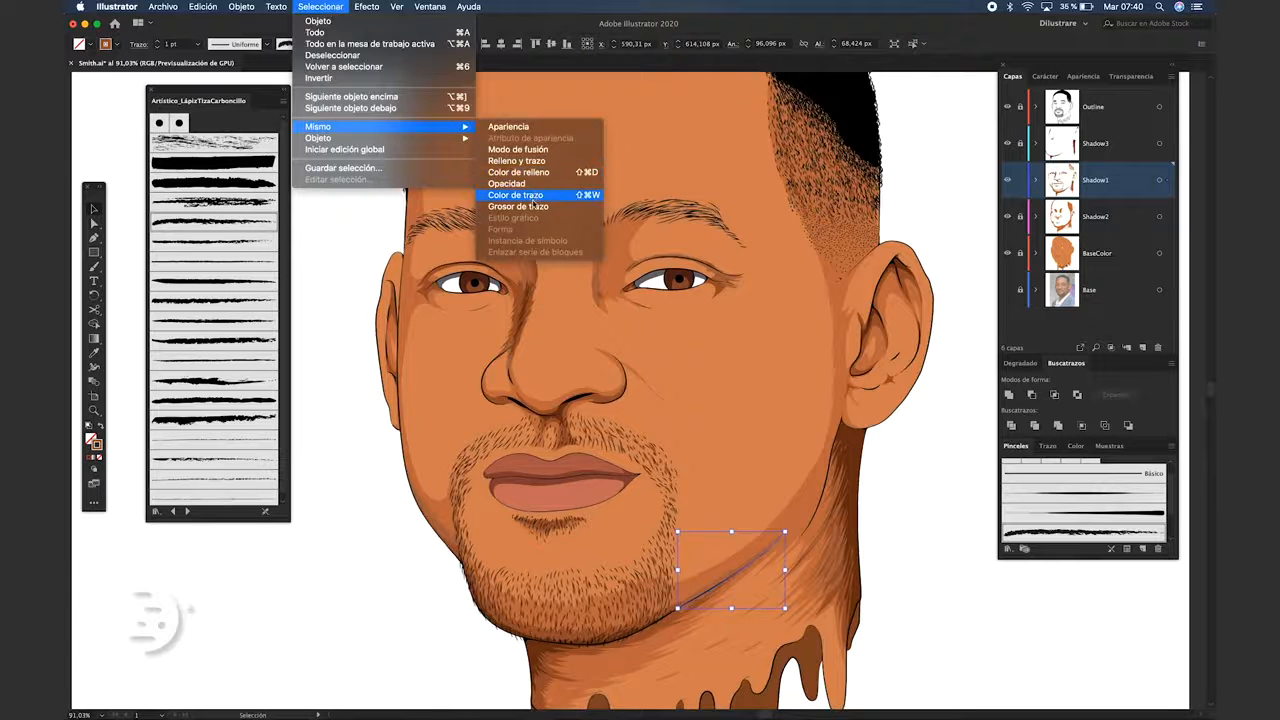
click(537, 197)
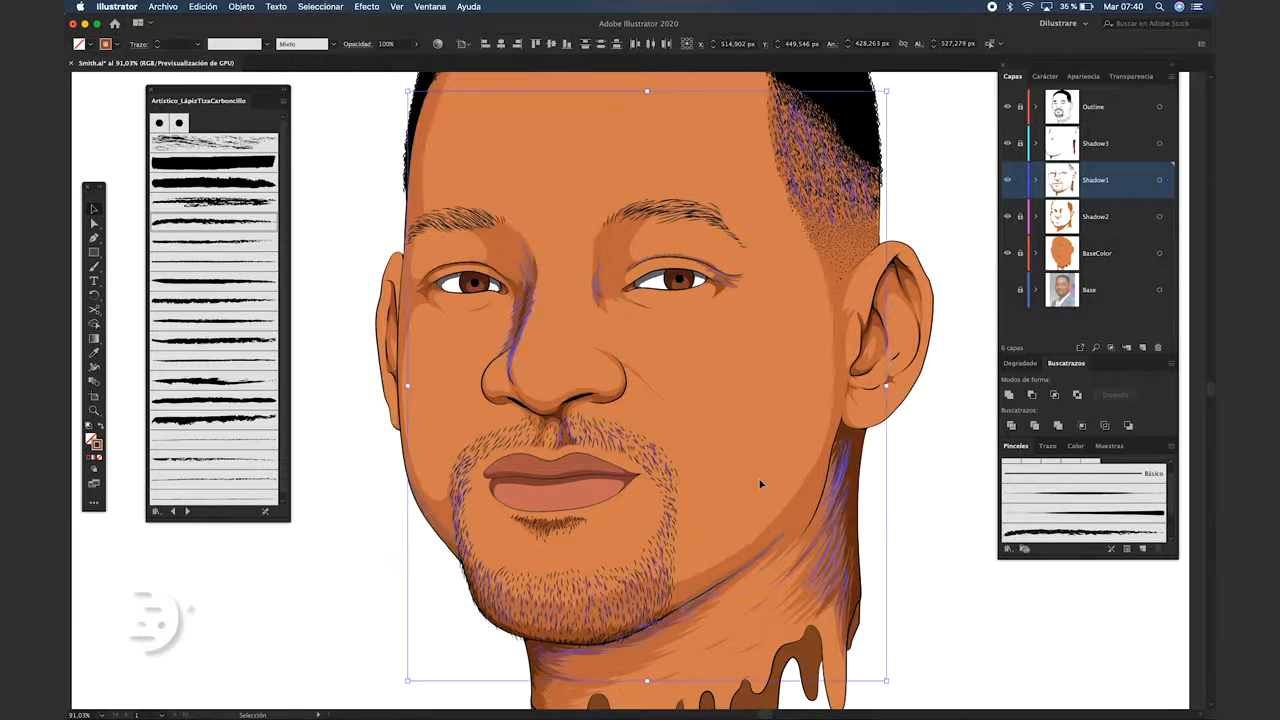
click(205, 6)
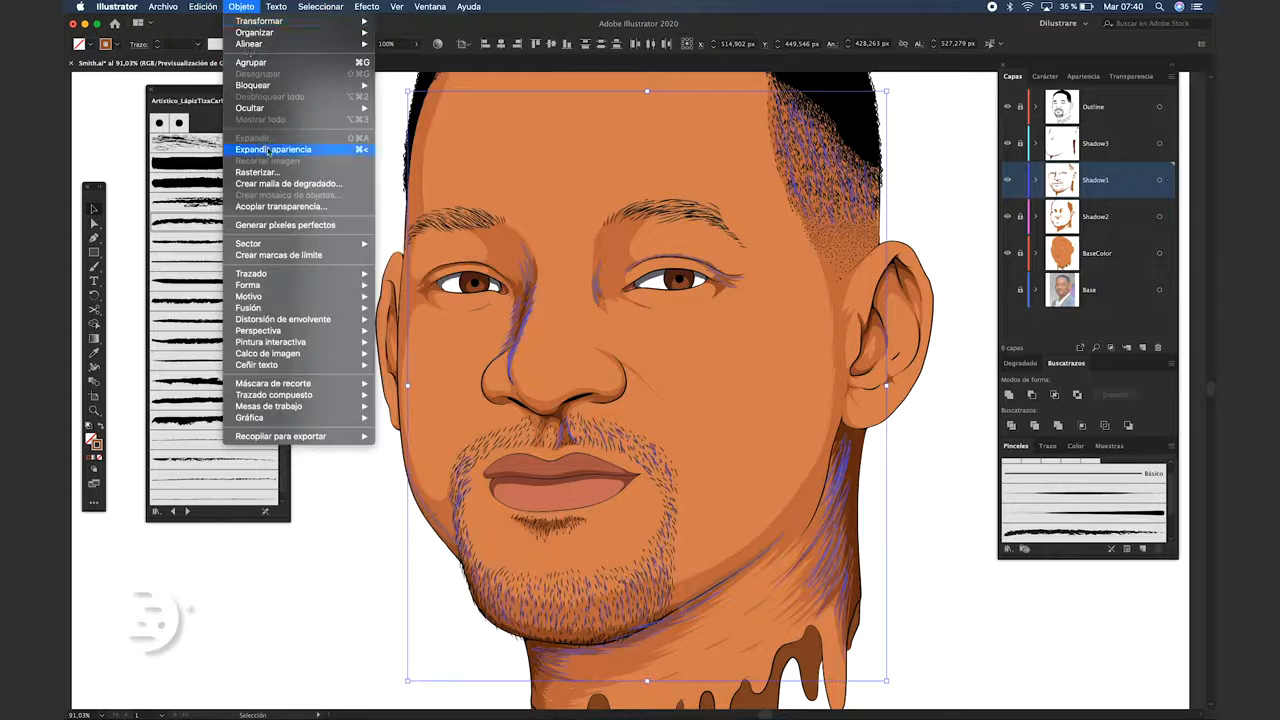
click(280, 149)
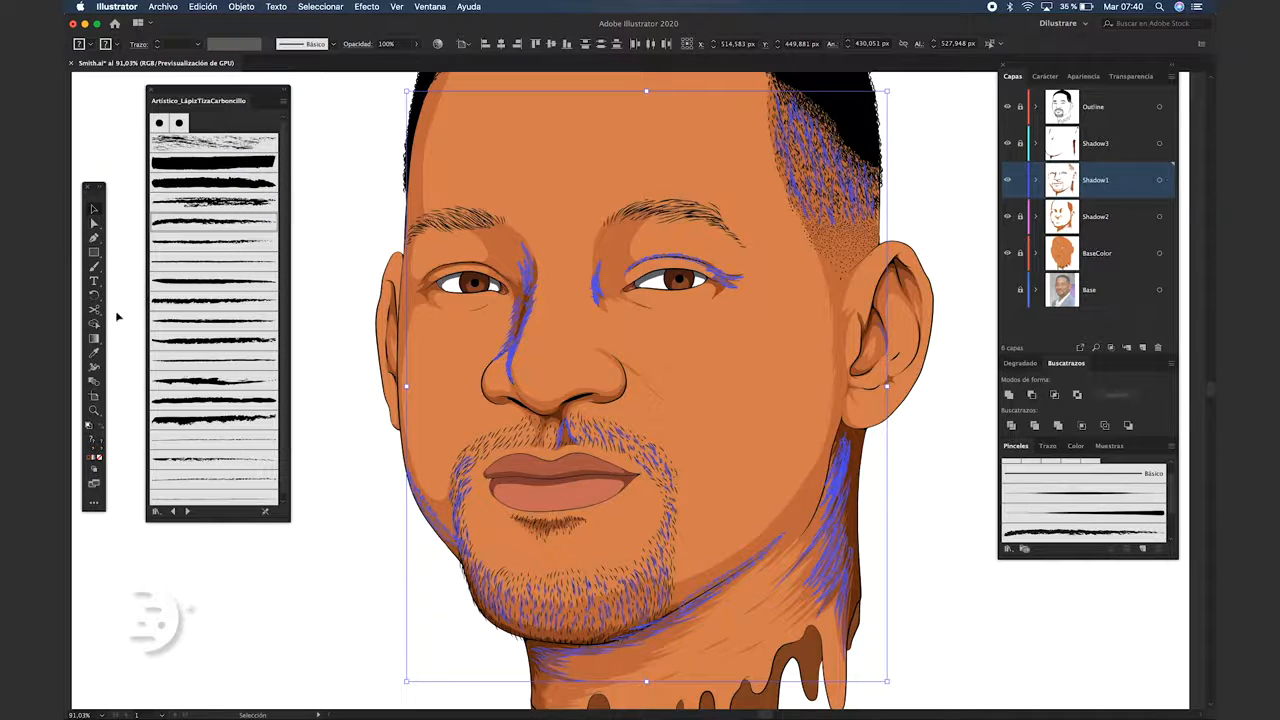
Recolor the expanded Shadow1 strokes by sampling the neck shadow brown below the chin with the Eyedropper
click(95, 353)
scroll(695, 643, up, 10)
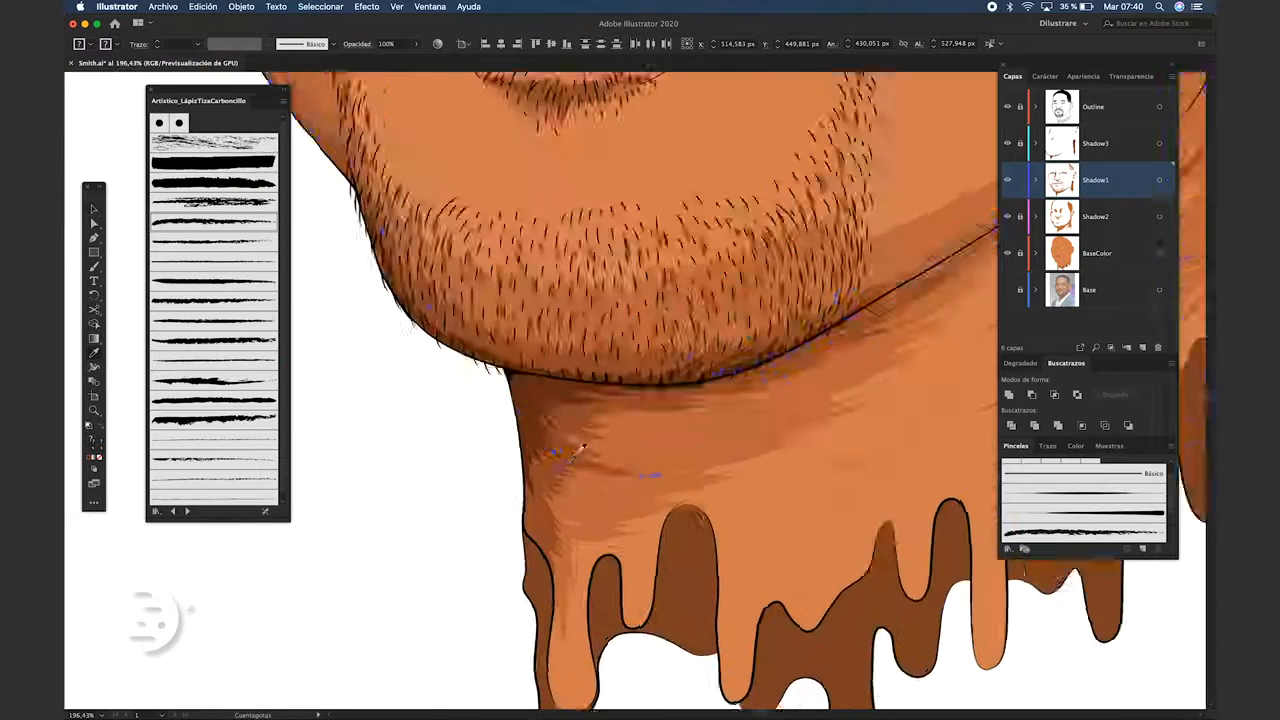
key(v)
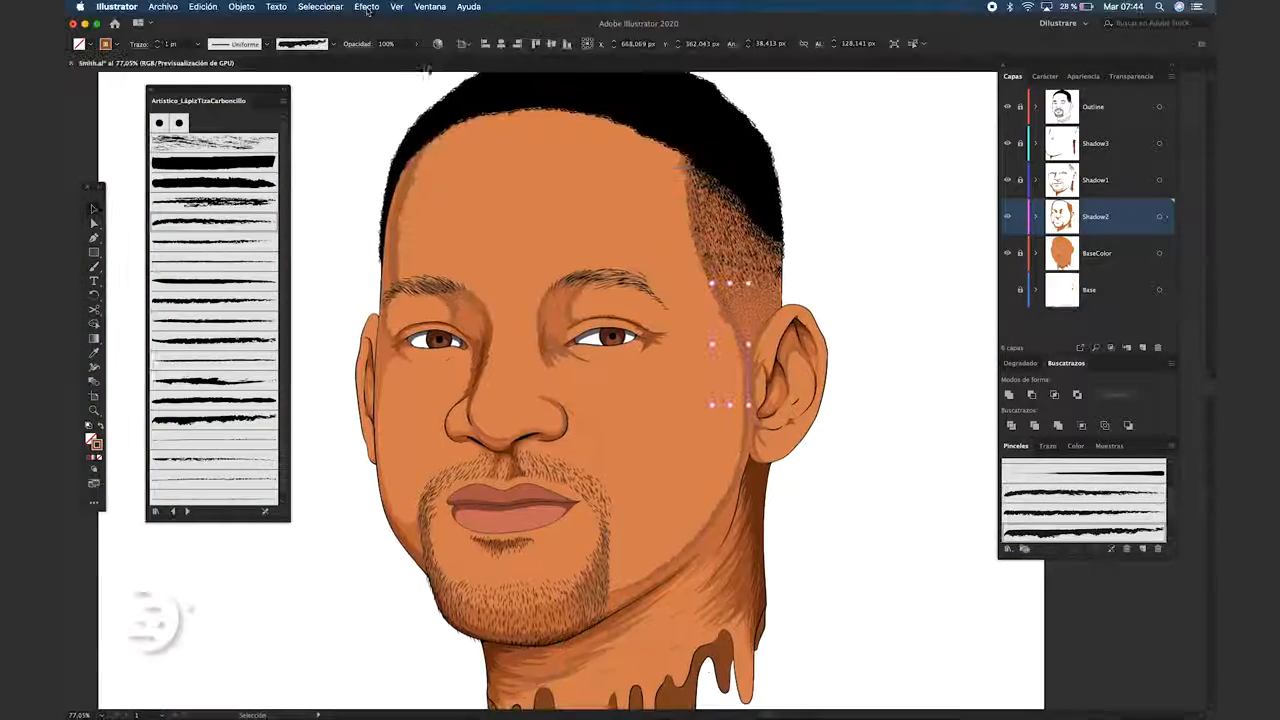
Select all charcoal strokes on the Shadow2 layer that share the same stroke color
click(320, 6)
mouse_move(465, 126)
click(565, 197)
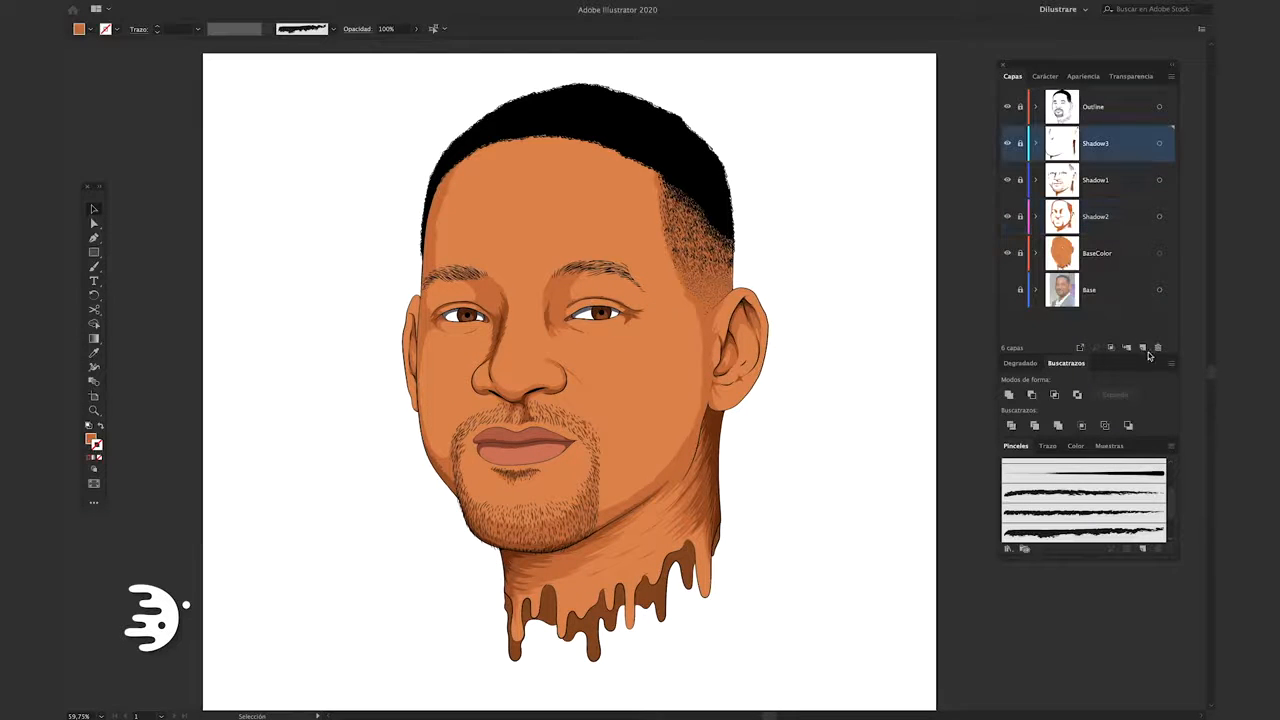
Create a layer named Highlight between Outline and Shadow3, and set the Pencil fill color to e5966e
click(1142, 347)
double_click(1100, 143)
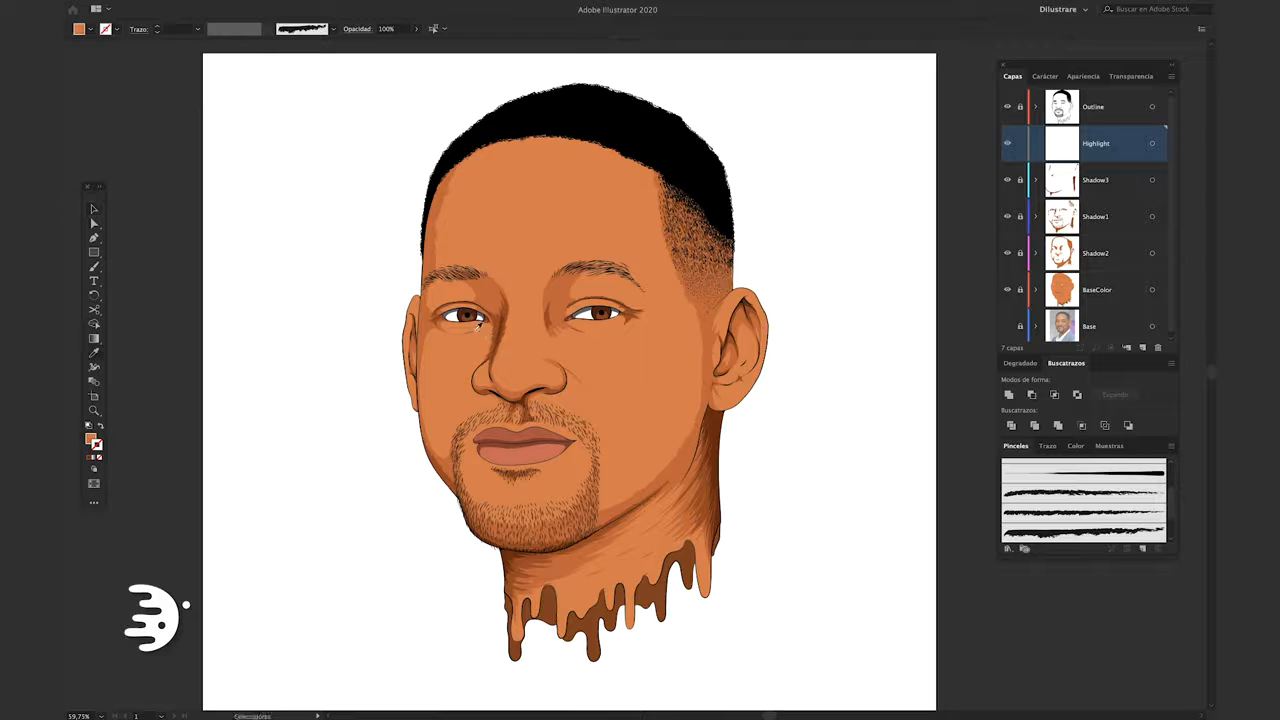
click(99, 454)
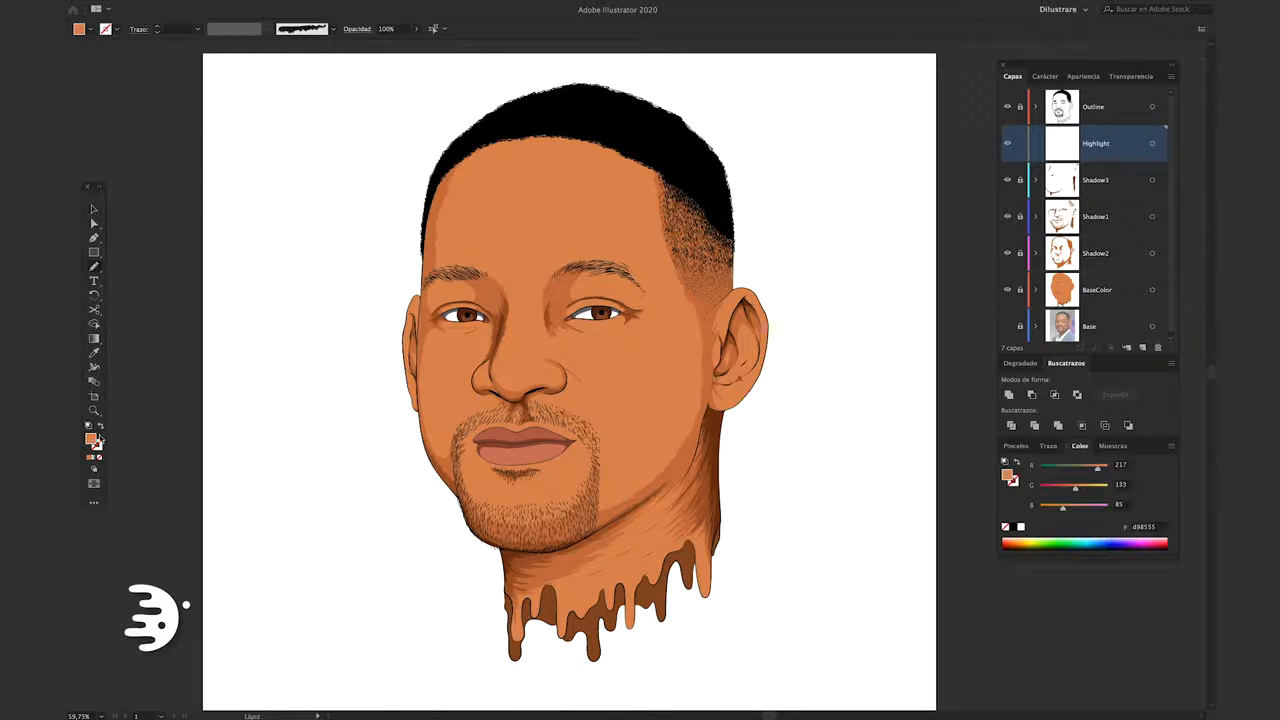
double_click(97, 438)
click(335, 232)
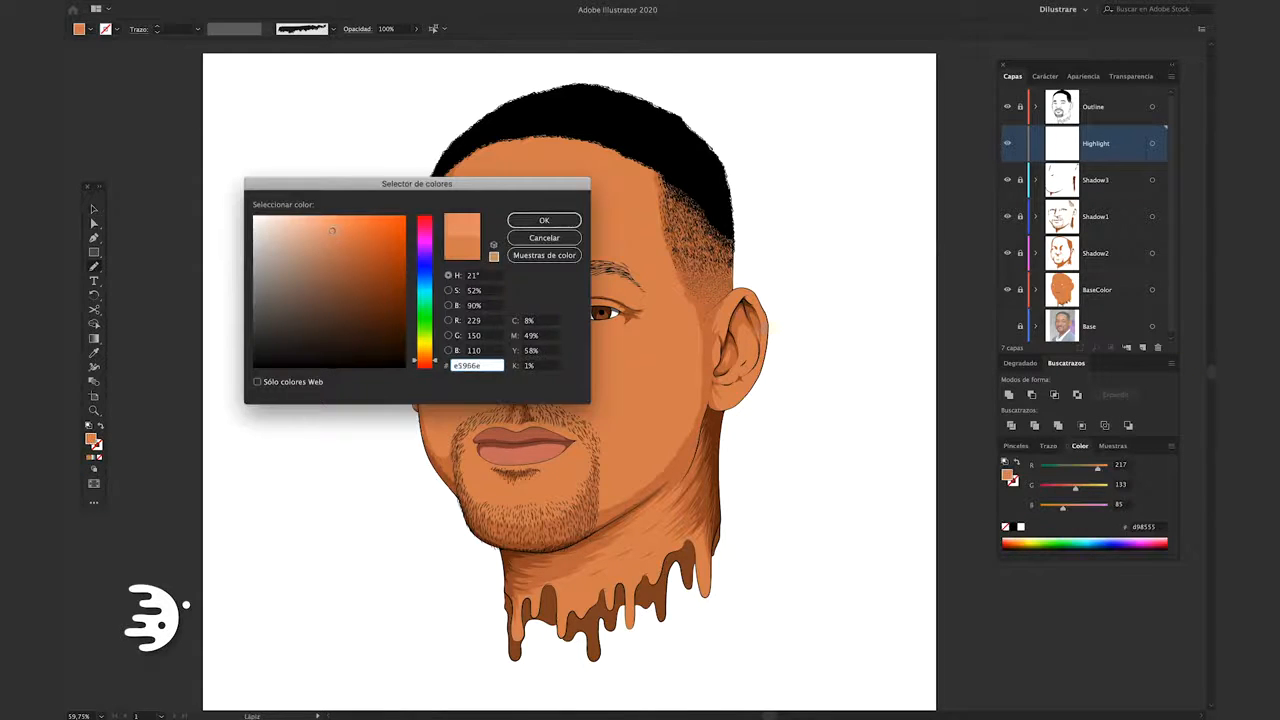
click(544, 220)
Hide BaseColor to trace from the photo, and draw highlight shapes above the left-hand eyebrow, on both upper eyelids and around the nose
click(1007, 289)
scroll(490, 258, up, 6)
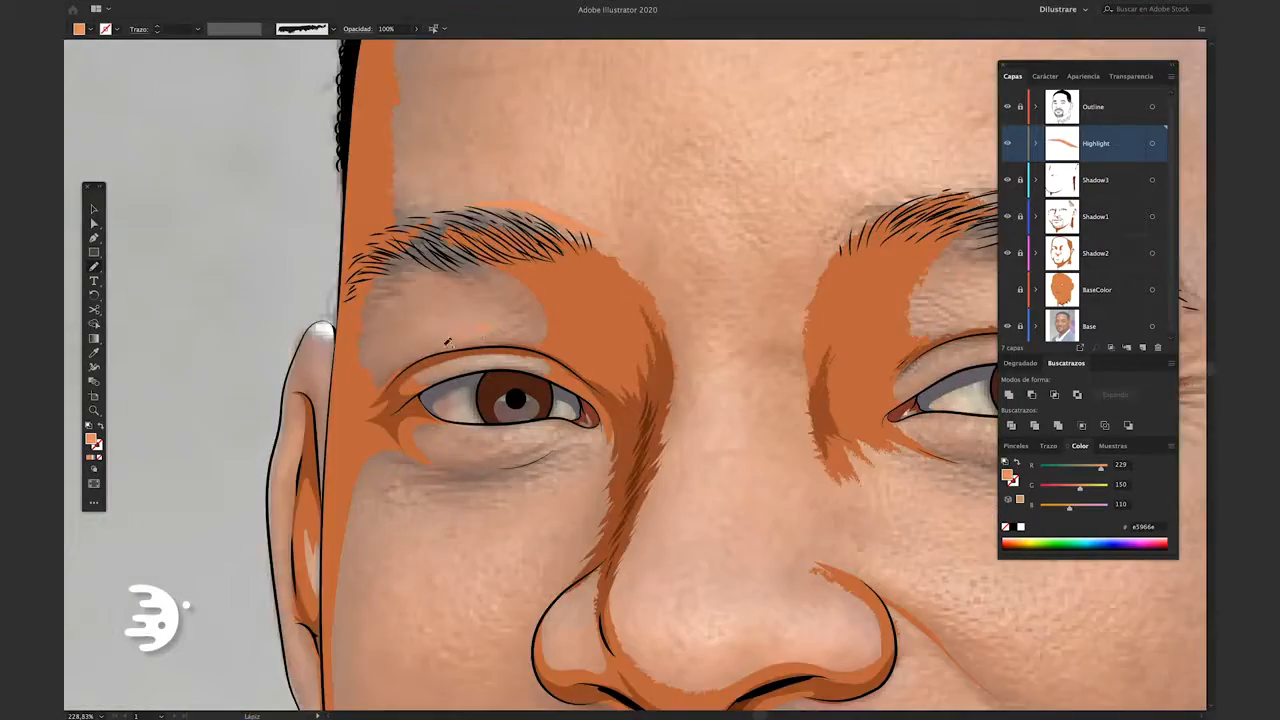
scroll(465, 357, down, 6)
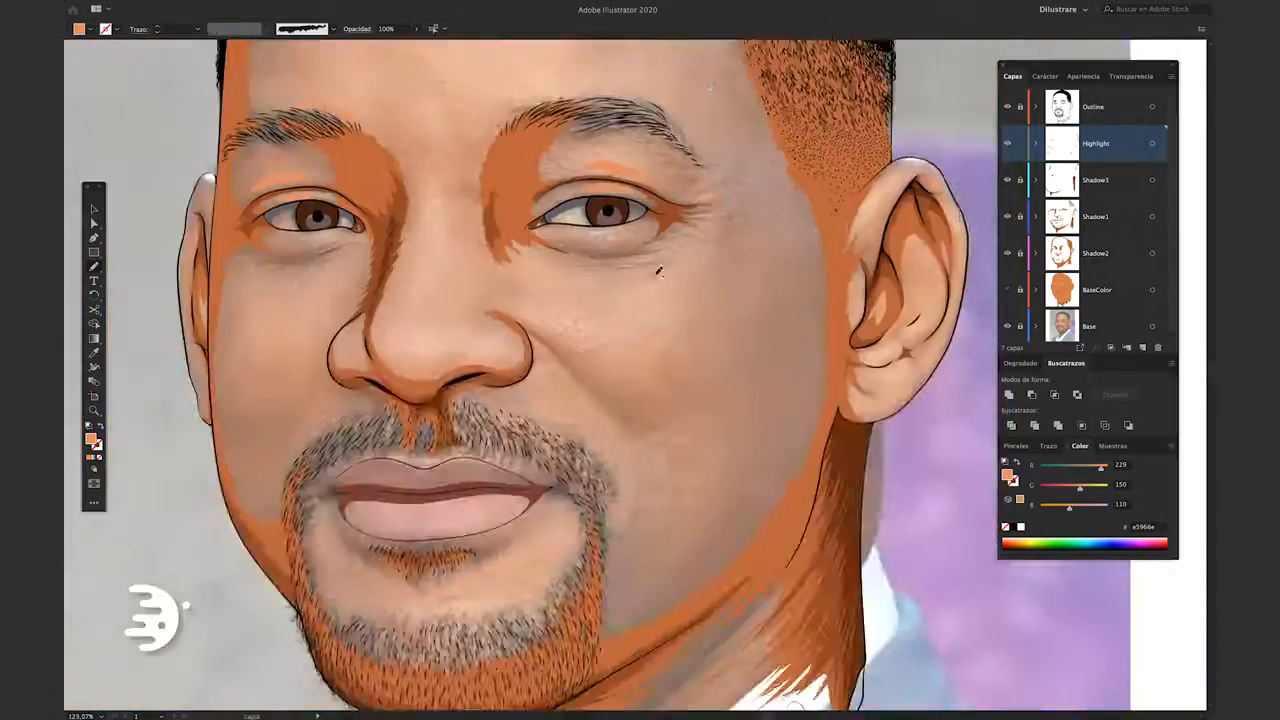
scroll(698, 231, up, 5)
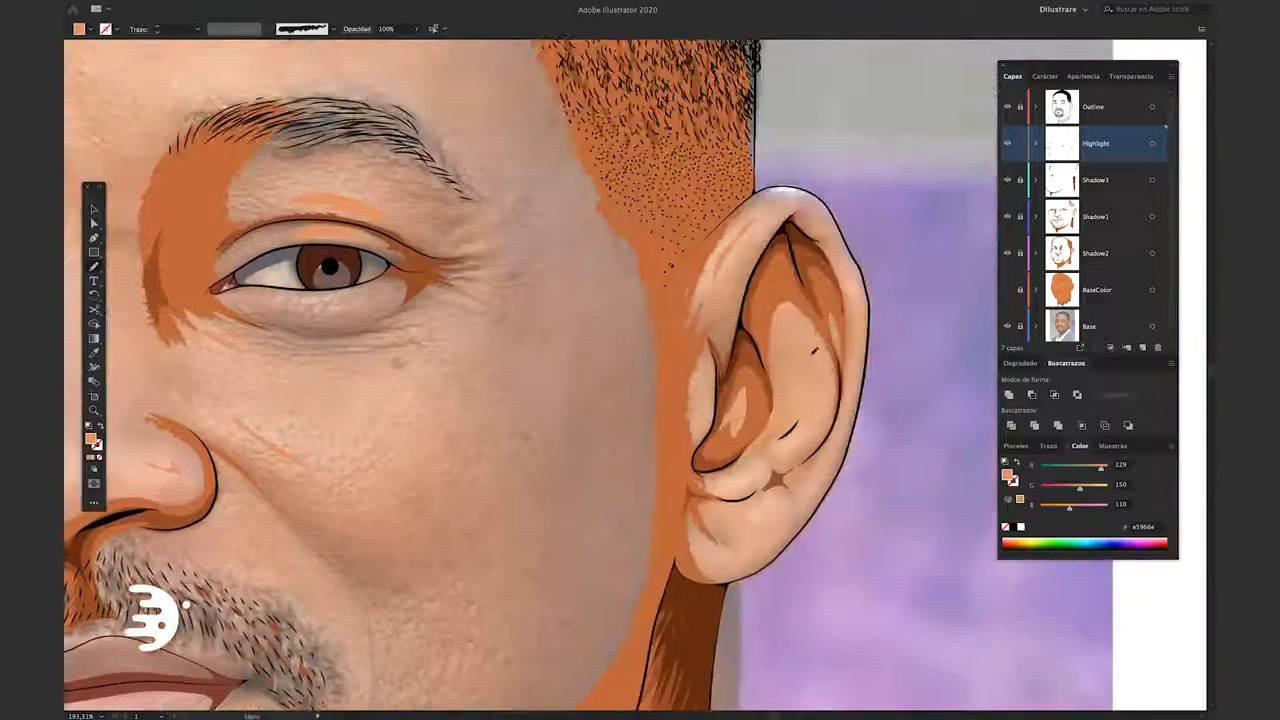
Draw the remaining highlight shapes over the photo, including below the right-hand eye, along the cheek crease and on the forehead
drag(500, 600, 801, 275)
drag(643, 551, 786, 590)
drag(326, 418, 343, 508)
drag(345, 350, 488, 590)
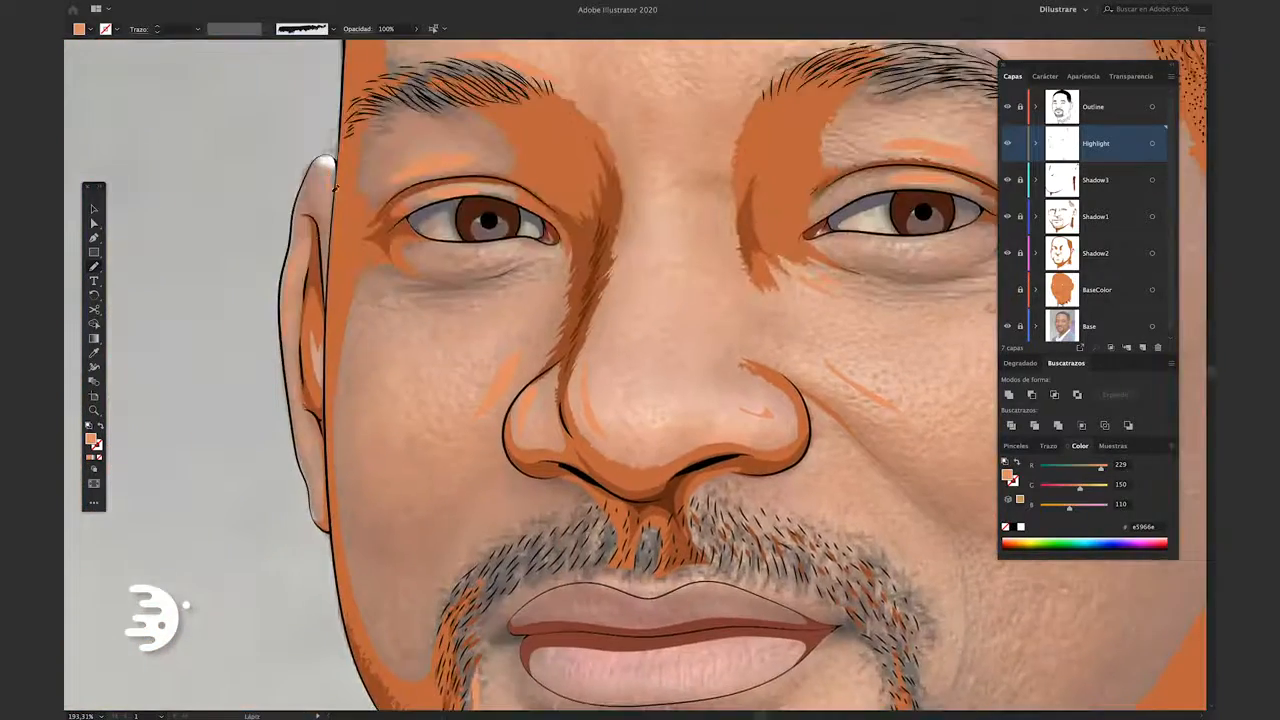
drag(737, 445, 563, 407)
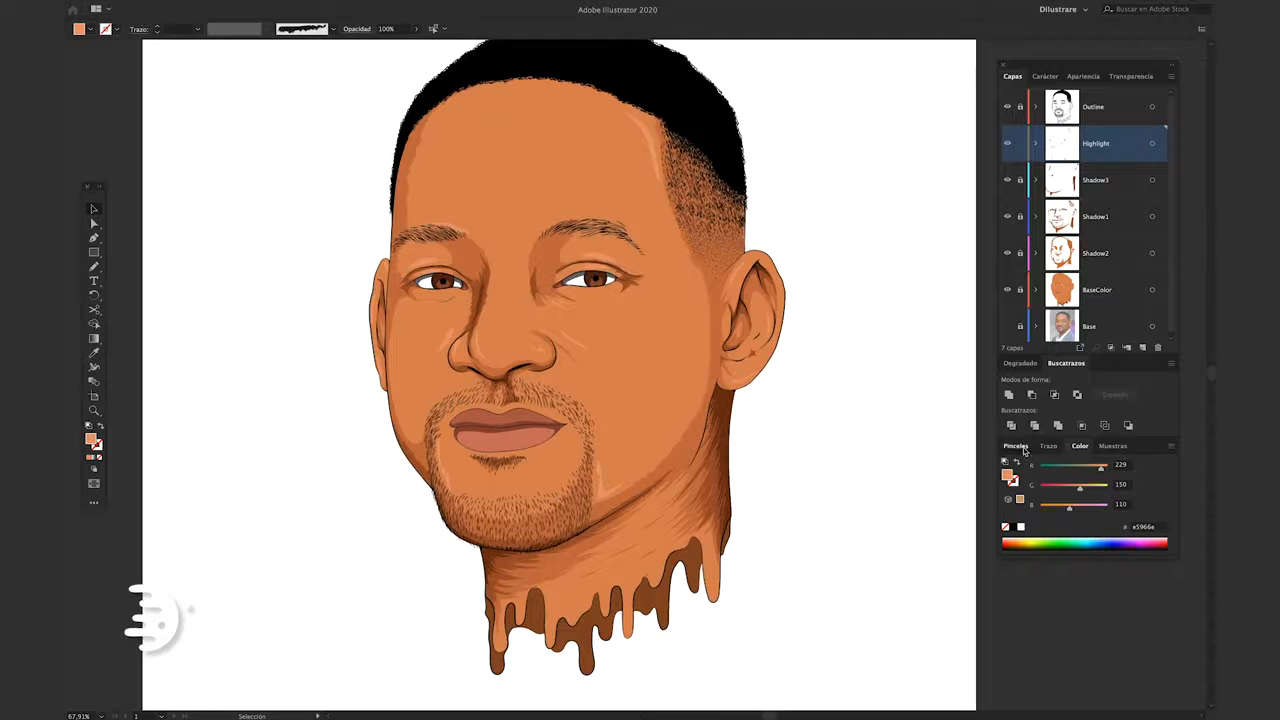
Choose the charcoal brush at 1 pt and paint textured highlight strokes over the face highlights, including above the left-hand eyebrow
click(1024, 451)
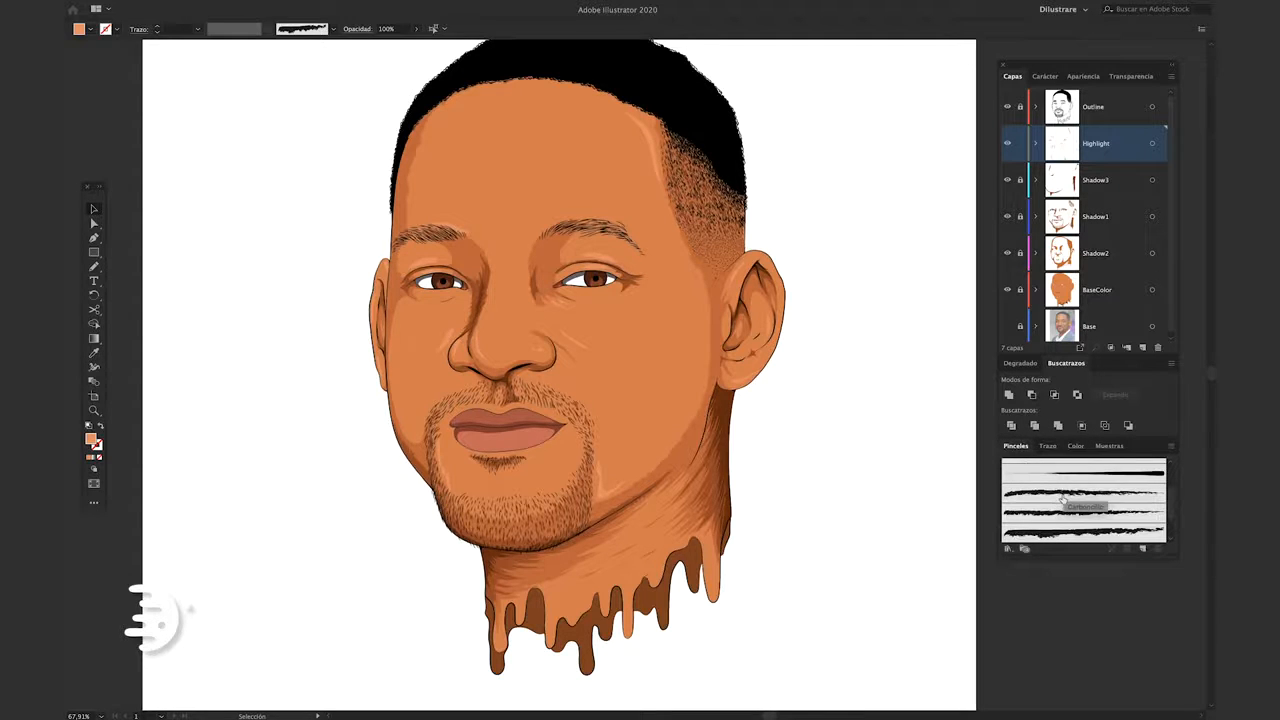
click(1063, 497)
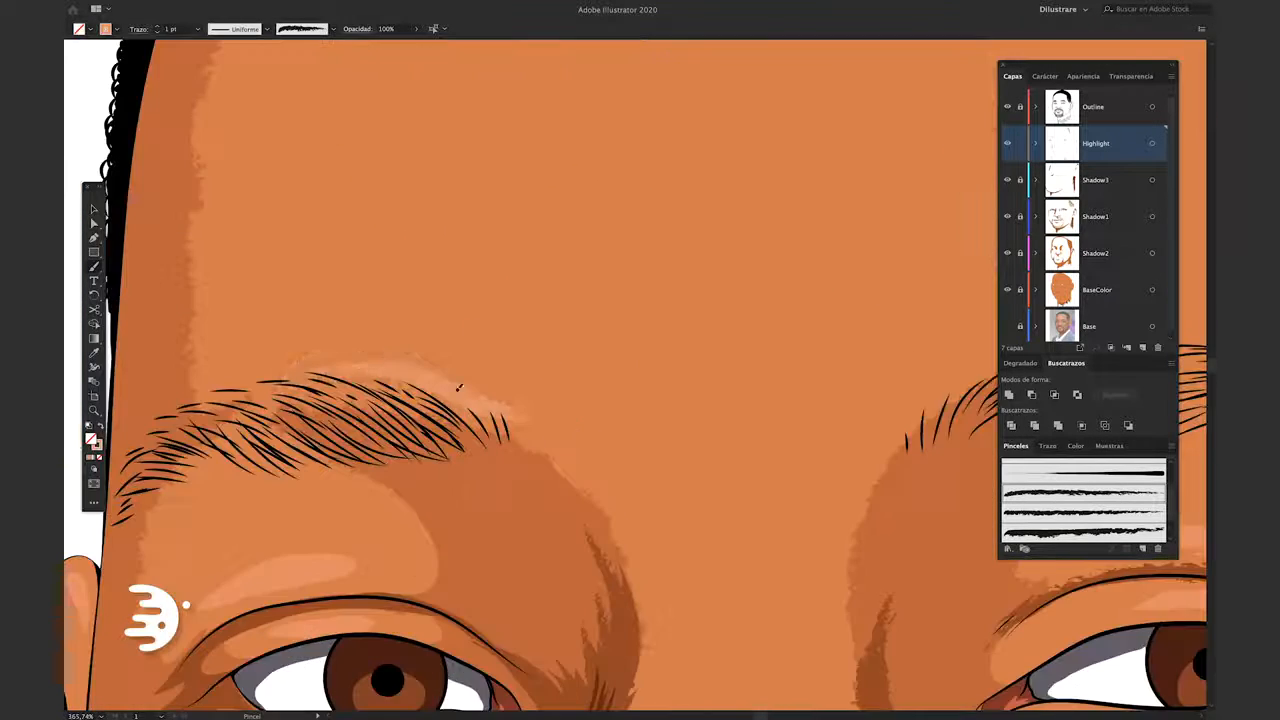
scroll(372, 369, down, 5)
scroll(400, 317, down, 5)
drag(596, 222, 486, 426)
drag(604, 246, 452, 440)
scroll(560, 350, right, 2)
scroll(624, 396, right, 4)
drag(384, 236, 456, 434)
drag(642, 350, 724, 374)
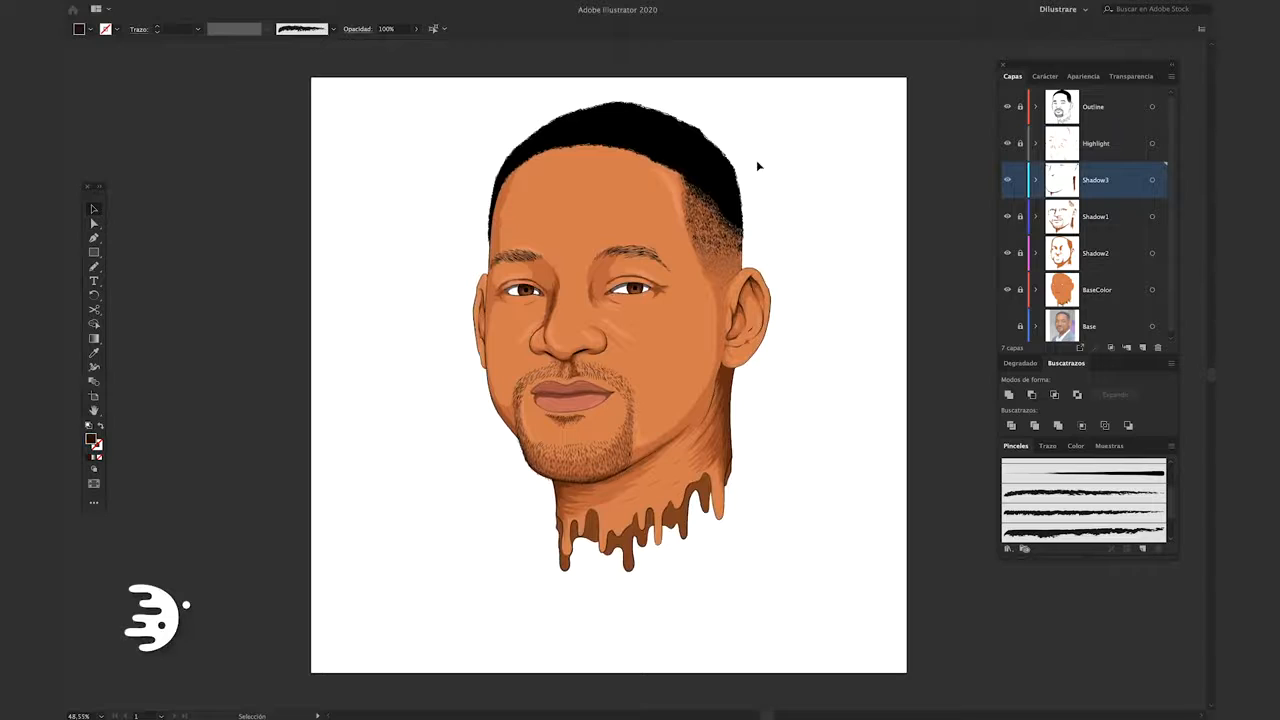
Add a new layer above Outline for white Pencil details on the left-hand eye
click(1142, 347)
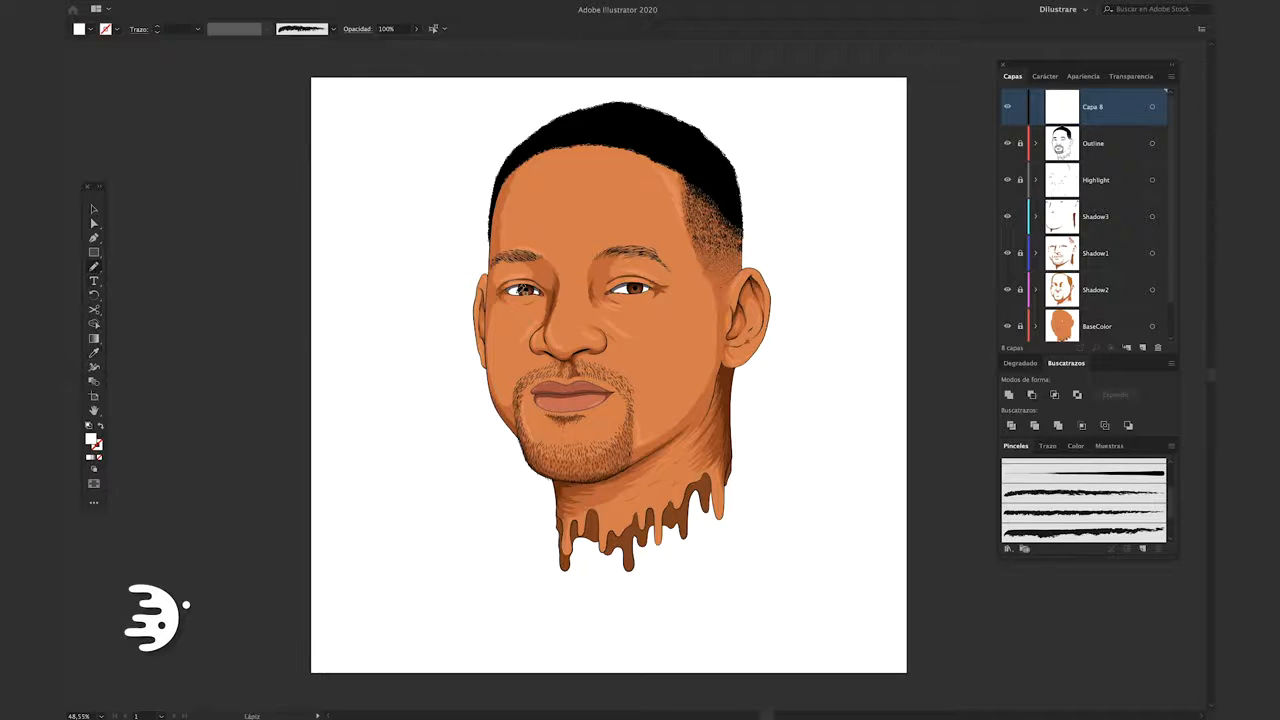
scroll(600, 290, up, 6)
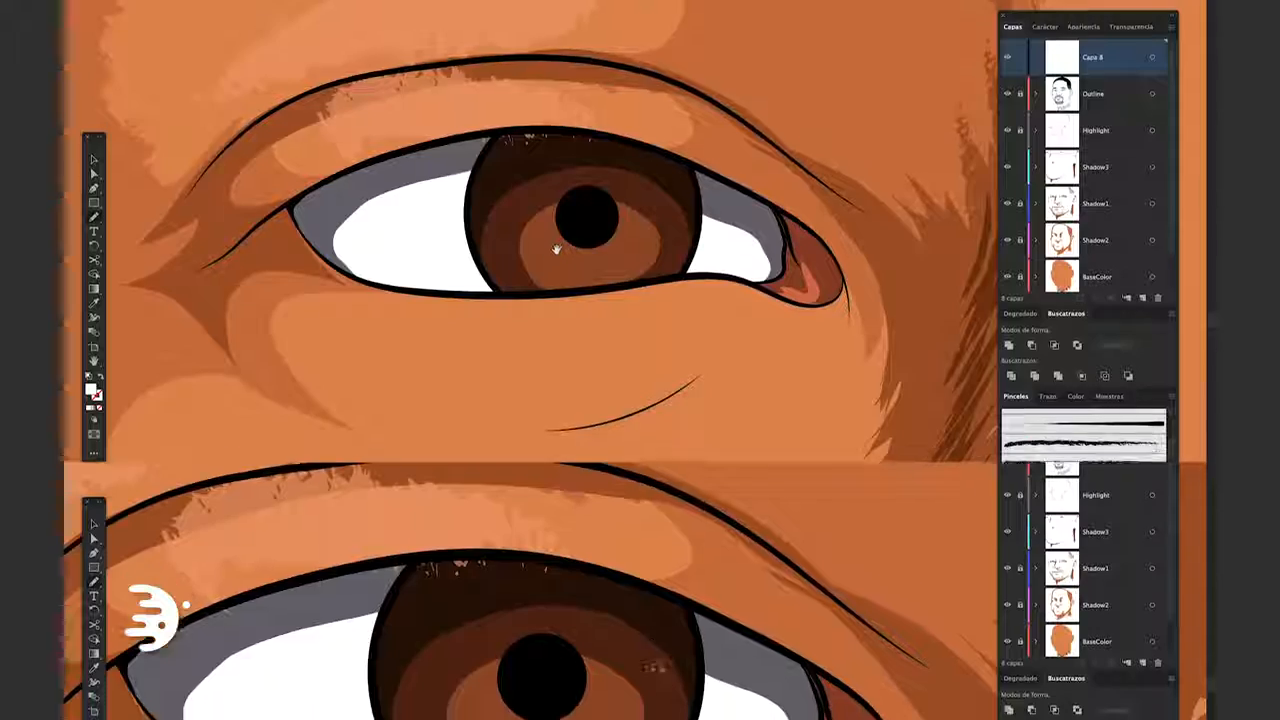